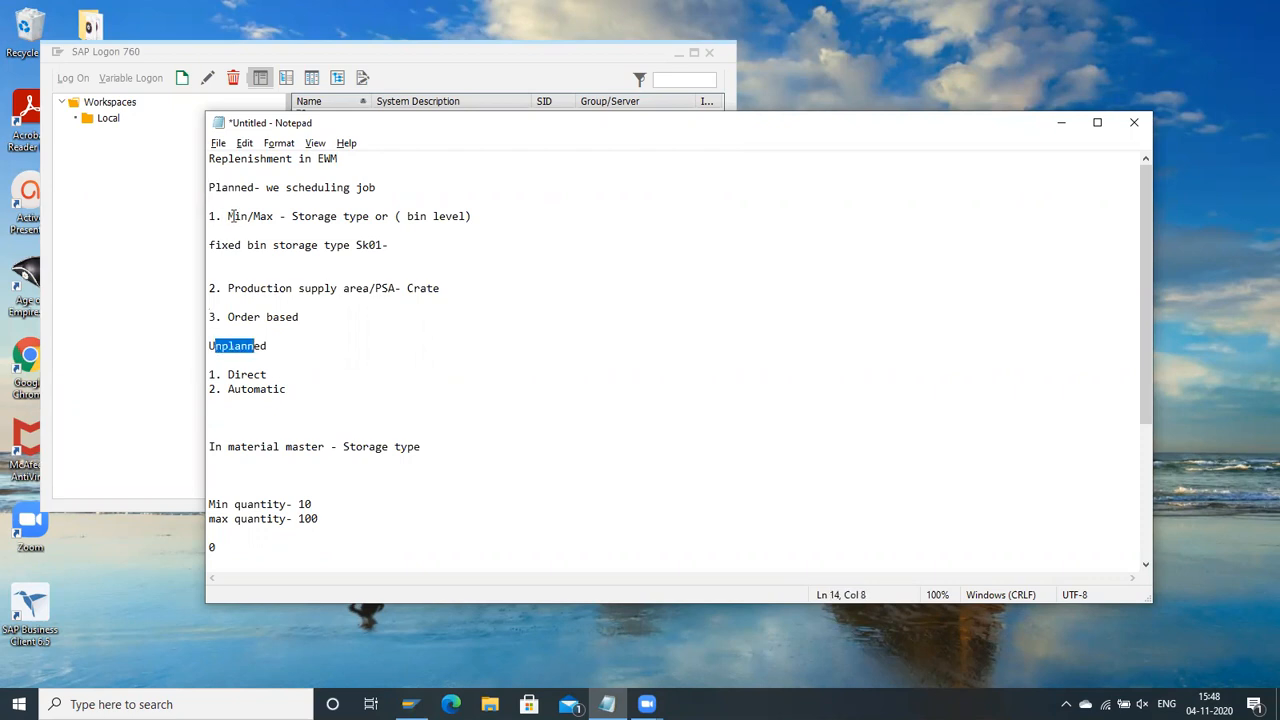
Step: Review the planned replenishment notes covering min/max by storage type or bin level, production supply area, order based and the scheduling job
{"action": "left_click_drag", "start_coordinate": [228, 216], "coordinate": [292, 216]}
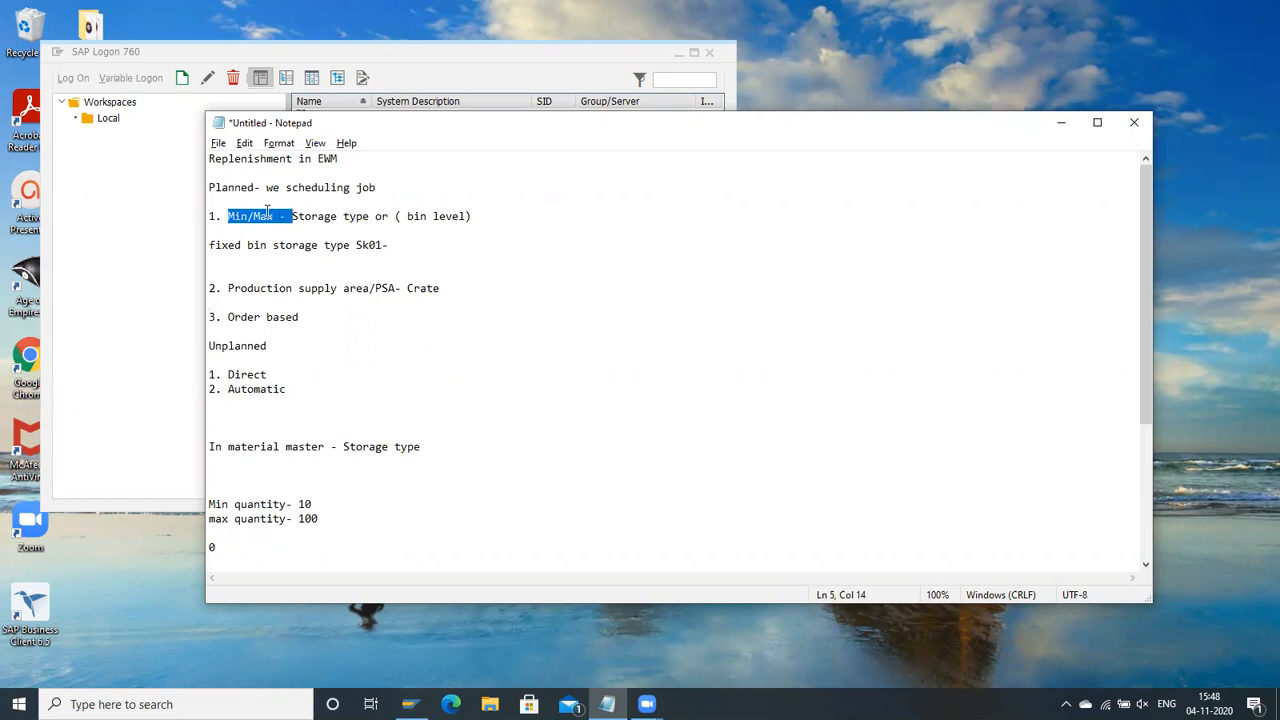
{"action": "left_click_drag", "start_coordinate": [407, 216], "coordinate": [481, 224]}
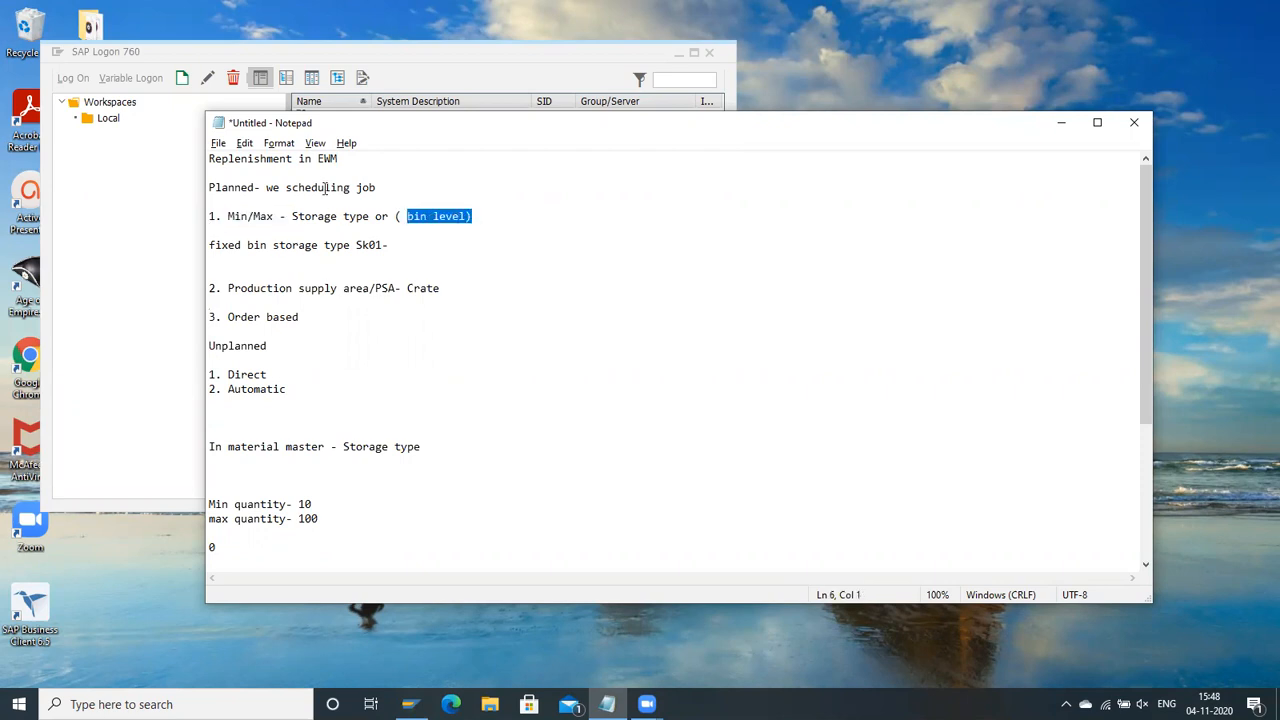
{"action": "left_click_drag", "start_coordinate": [285, 222], "coordinate": [374, 220]}
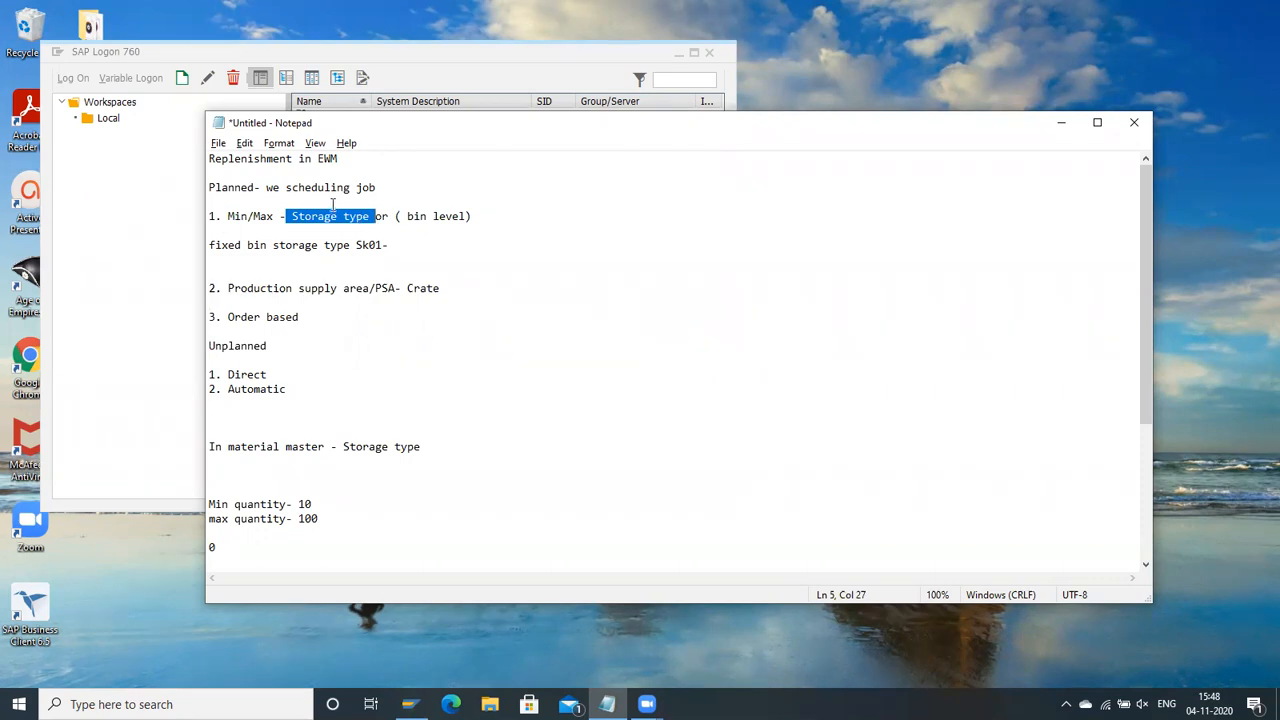
{"action": "left_click", "coordinate": [287, 243]}
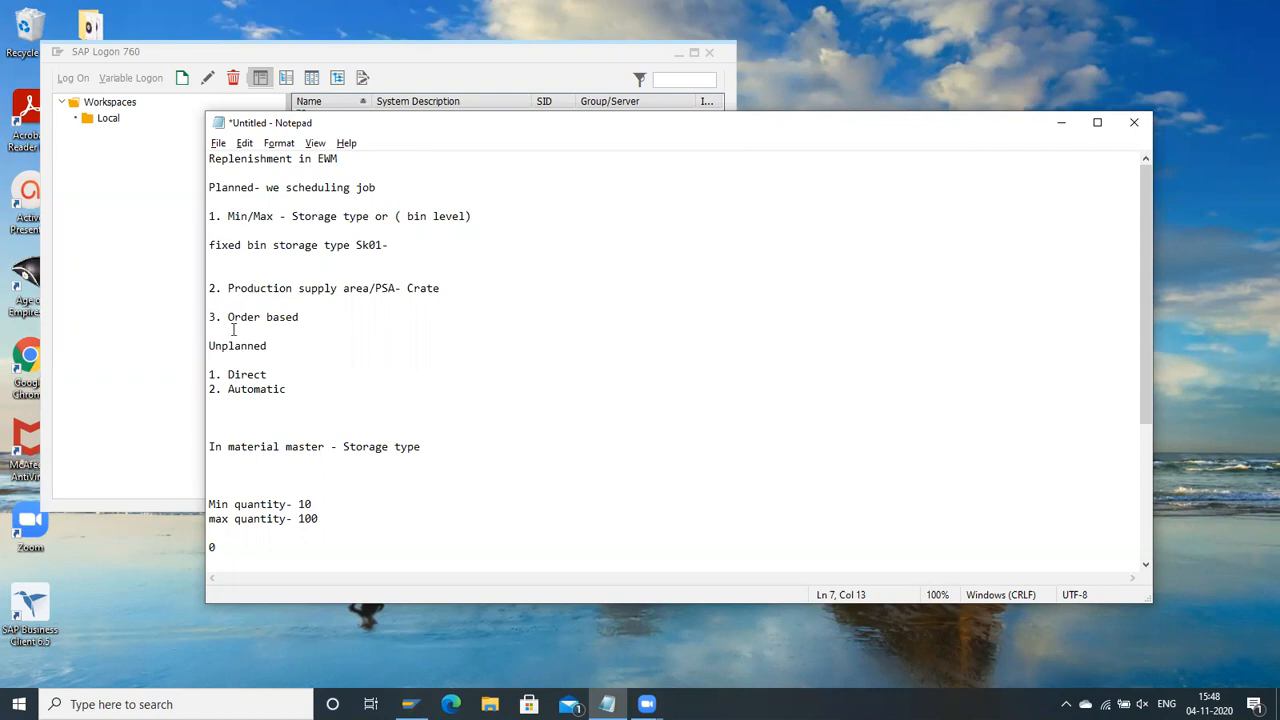
{"action": "left_click_drag", "start_coordinate": [230, 288], "coordinate": [360, 288]}
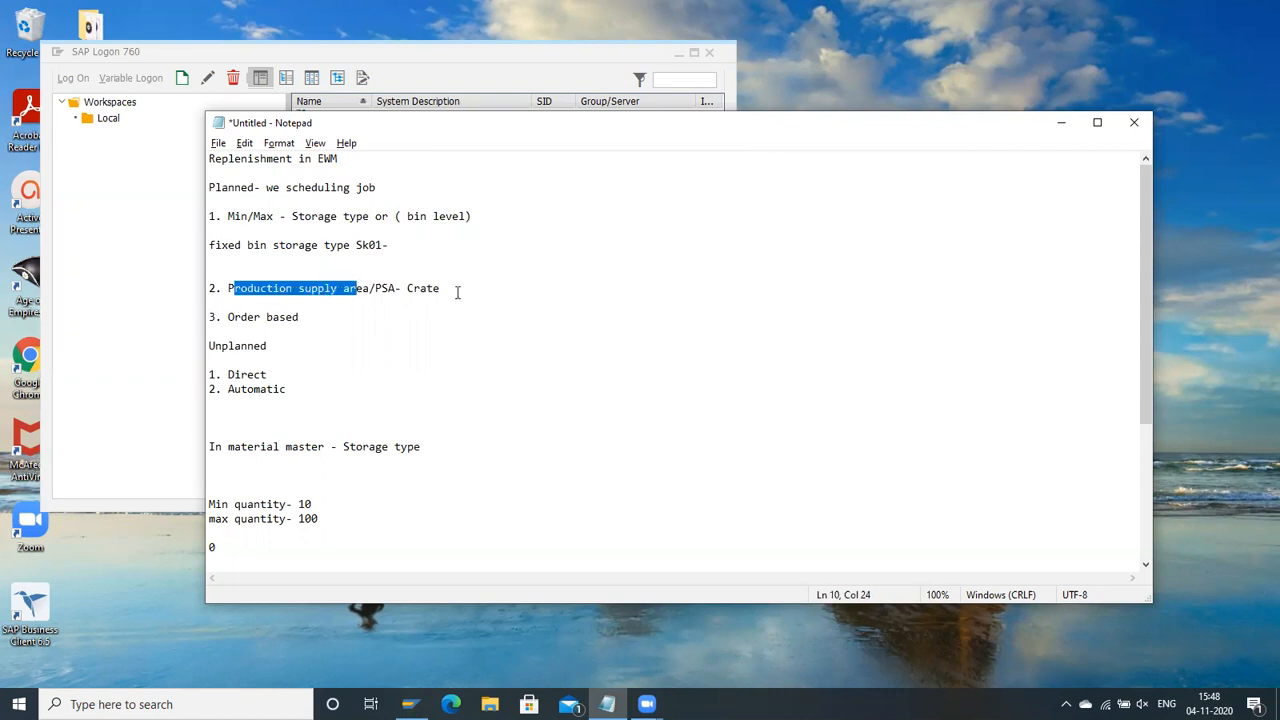
{"action": "left_click_drag", "start_coordinate": [454, 289], "coordinate": [362, 288]}
{"action": "left_click_drag", "start_coordinate": [240, 288], "coordinate": [386, 288]}
{"action": "left_click_drag", "start_coordinate": [227, 317], "coordinate": [320, 320]}
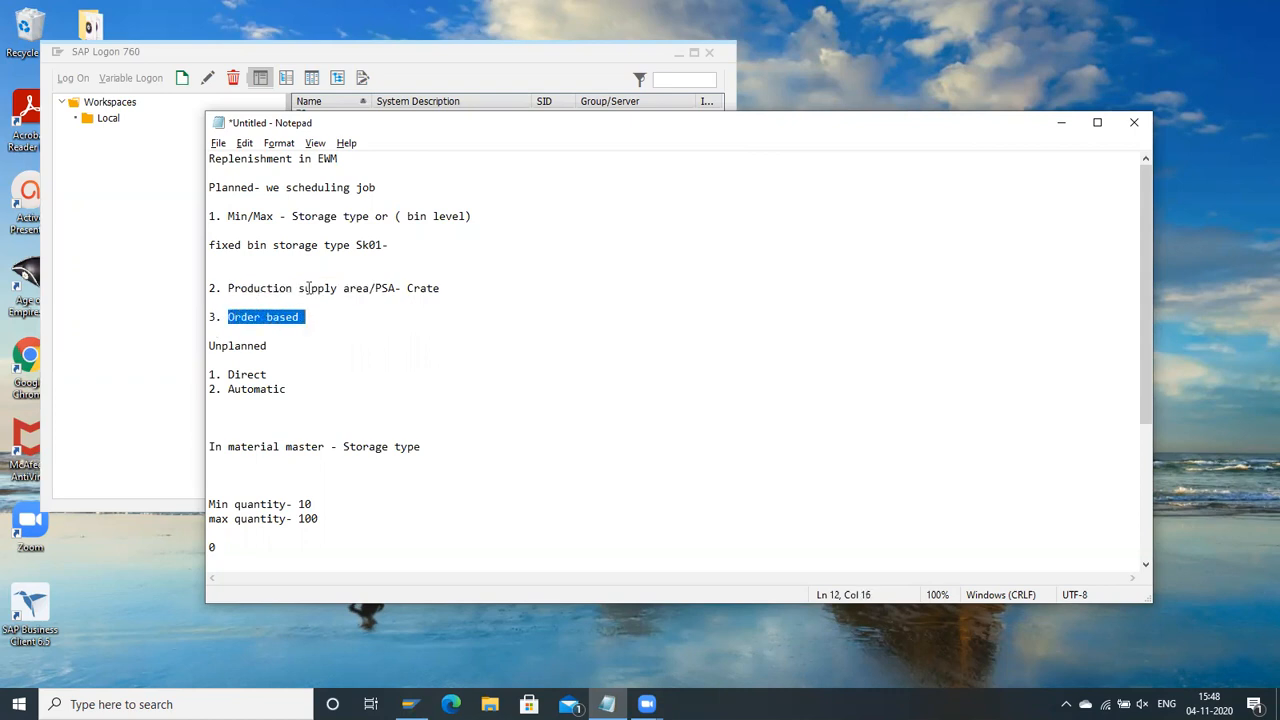
{"action": "left_click", "coordinate": [221, 187]}
{"action": "left_click", "coordinate": [289, 337], "text": "shift"}
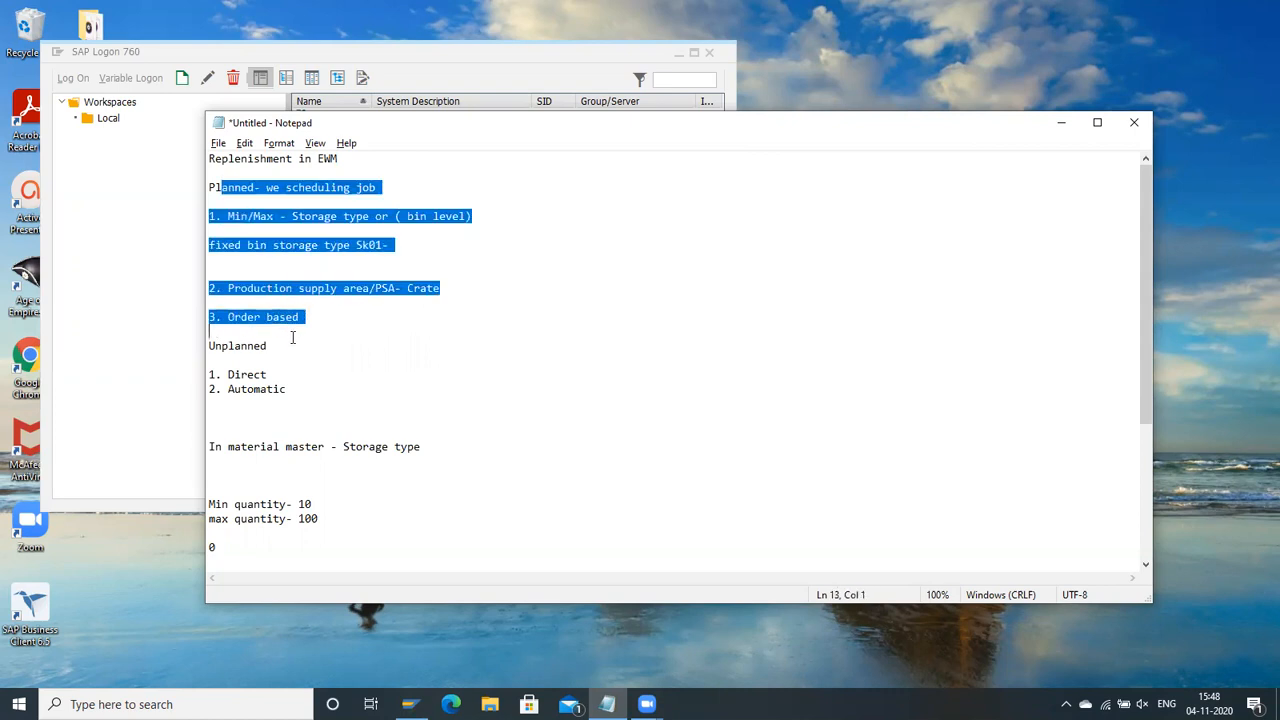
{"action": "left_click", "coordinate": [386, 189]}
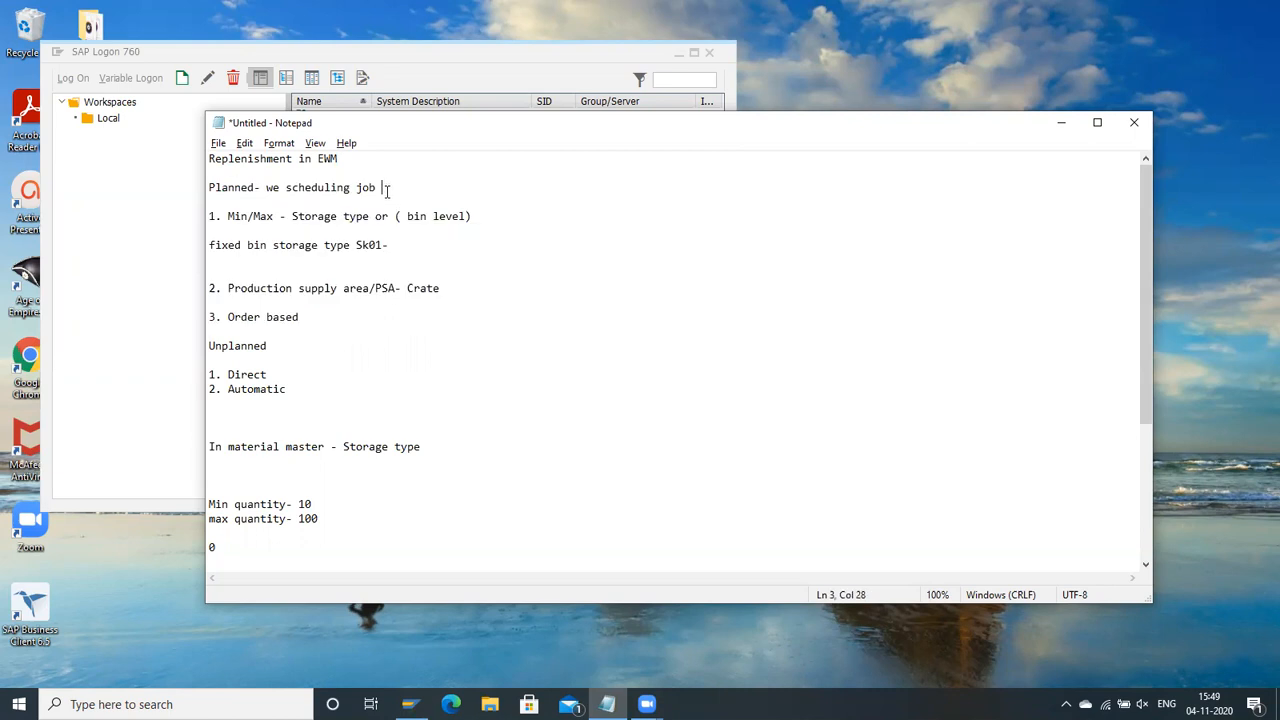
{"action": "left_click", "coordinate": [263, 191], "text": "shift"}
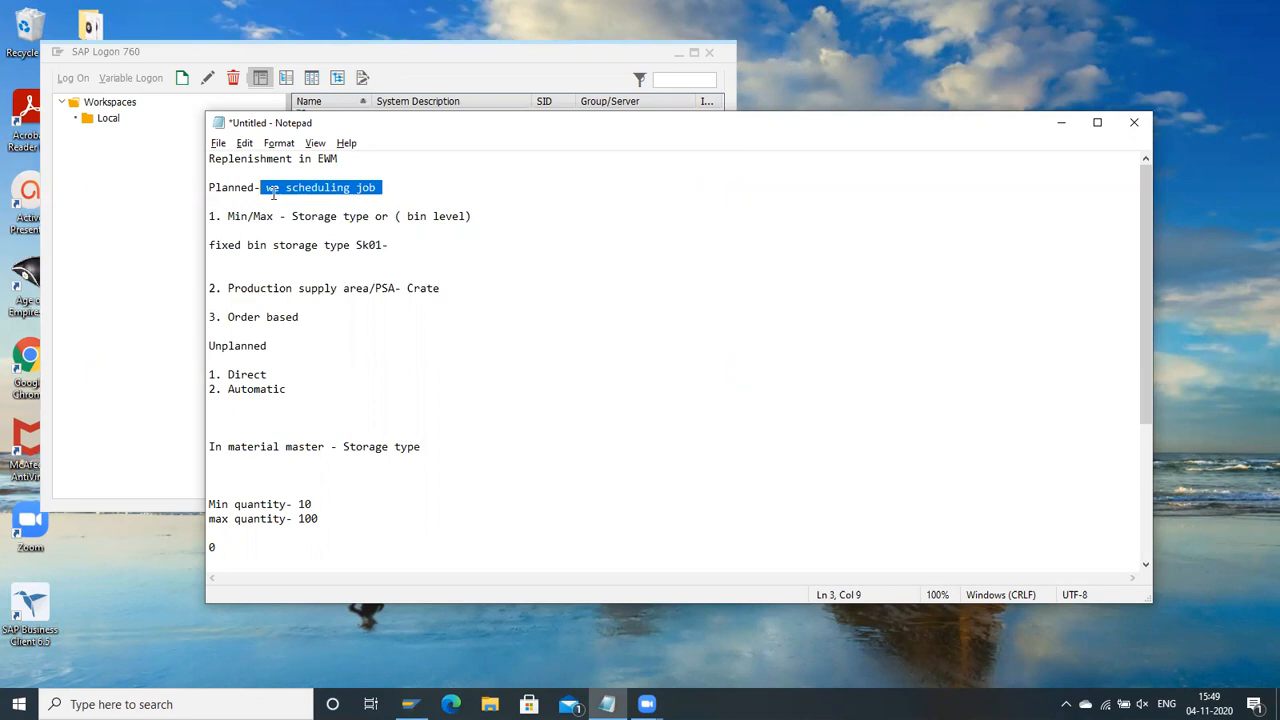
Step: Review the unplanned replenishment notes on the direct and automatic methods
{"action": "left_click_drag", "start_coordinate": [242, 288], "coordinate": [206, 330]}
{"action": "scroll", "coordinate": [262, 348], "scroll_direction": "down", "scroll_amount": 1}
{"action": "left_click", "coordinate": [259, 331]}
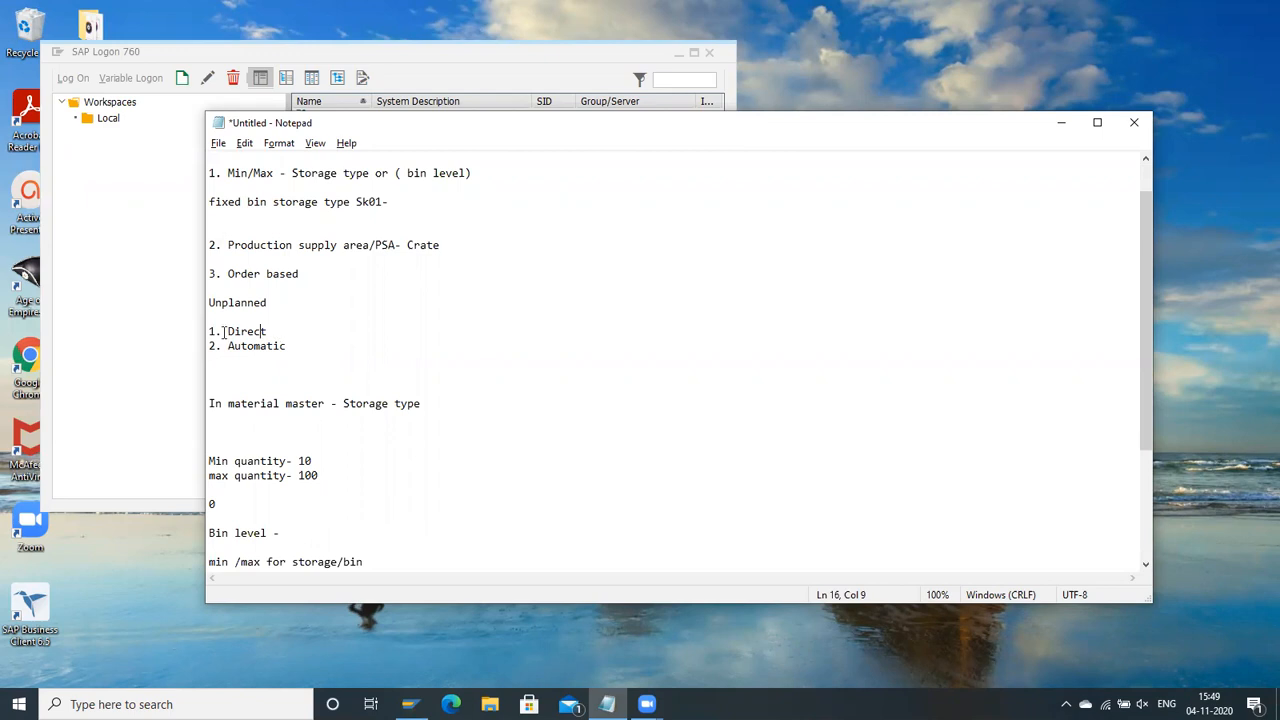
{"action": "double_click", "coordinate": [250, 331]}
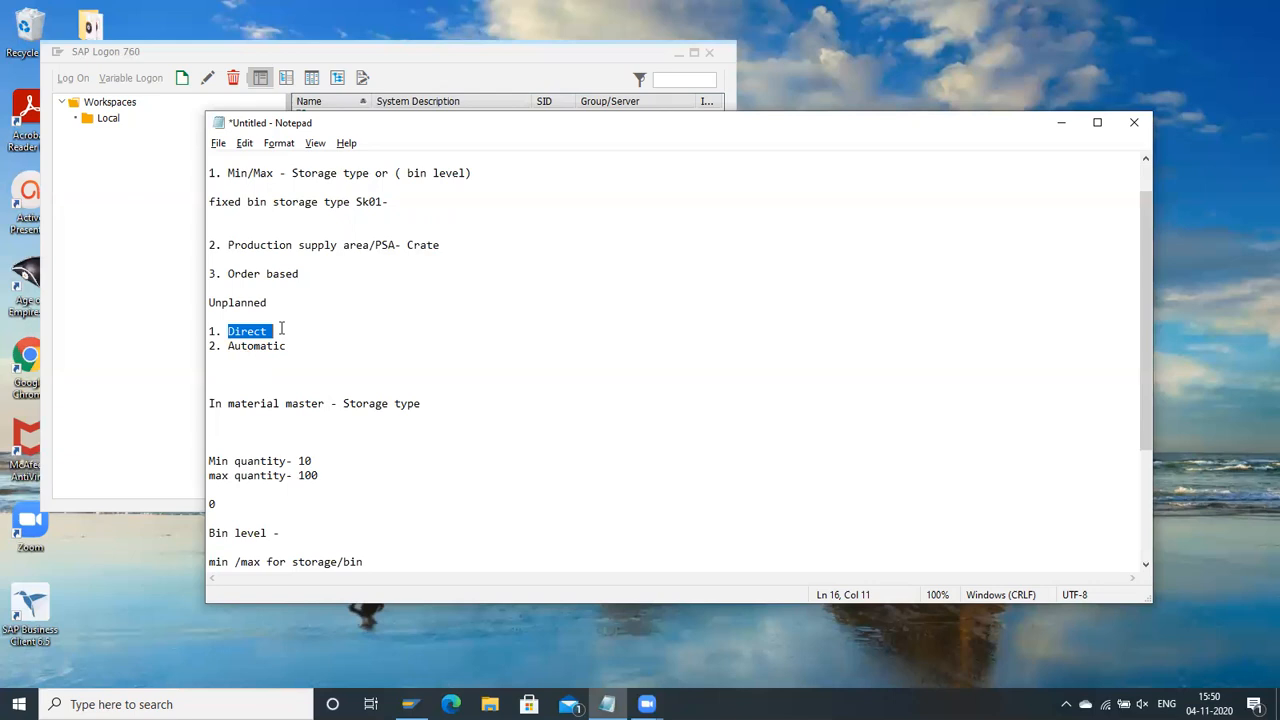
{"action": "scroll", "coordinate": [281, 329], "scroll_direction": "down", "scroll_amount": 1}
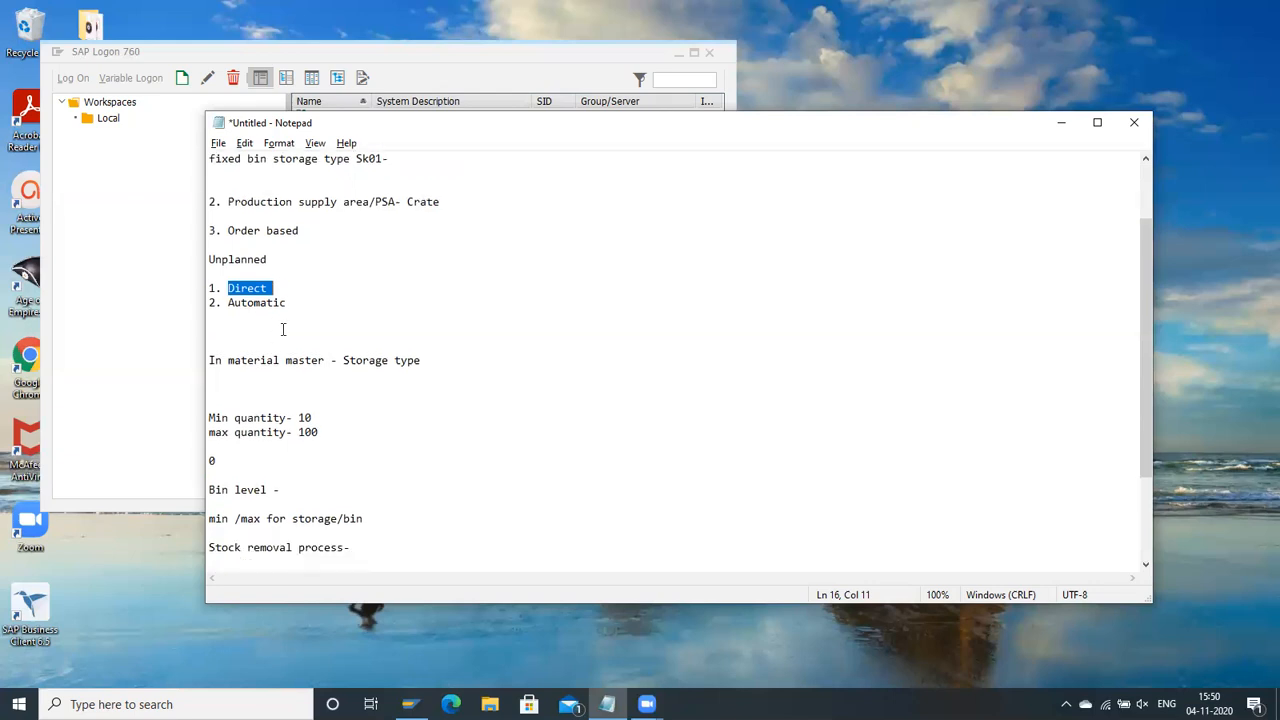
{"action": "left_click", "coordinate": [254, 287]}
{"action": "left_click", "coordinate": [256, 271]}
{"action": "key", "text": "shift+Up"}
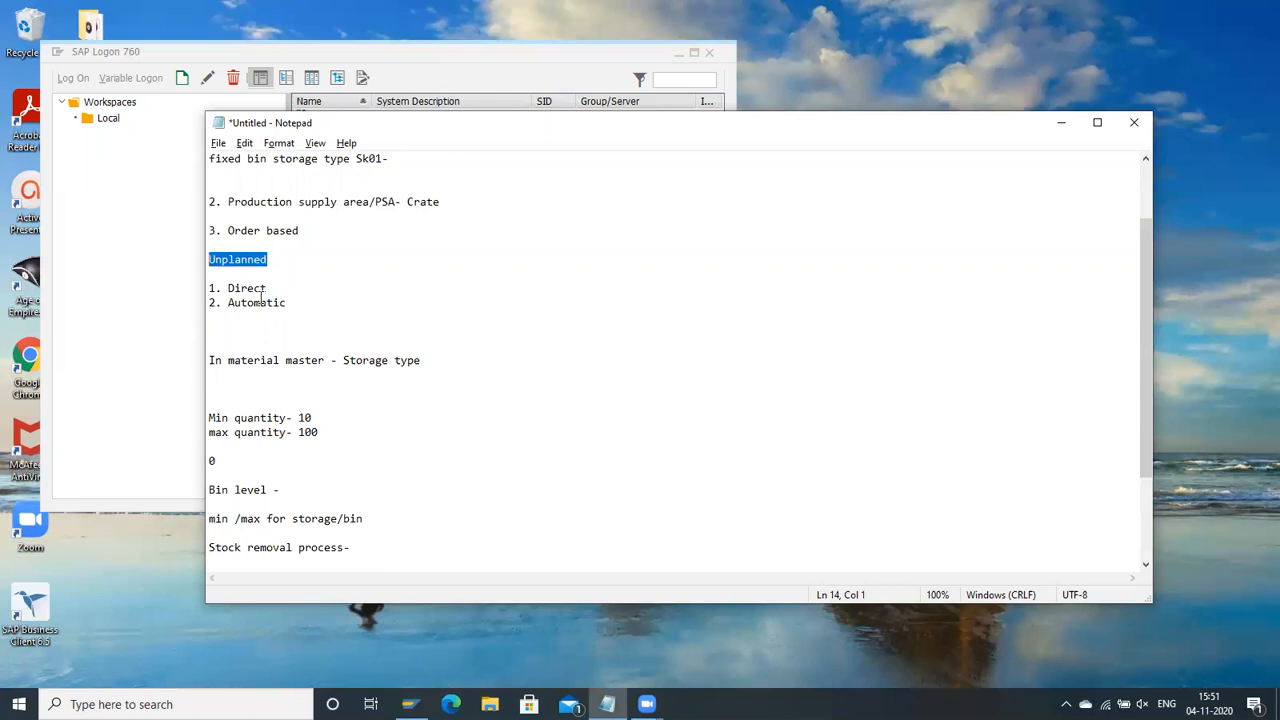
{"action": "scroll", "coordinate": [260, 290], "scroll_direction": "up", "scroll_amount": 2}
{"action": "scroll", "coordinate": [260, 298], "scroll_direction": "down", "scroll_amount": 1}
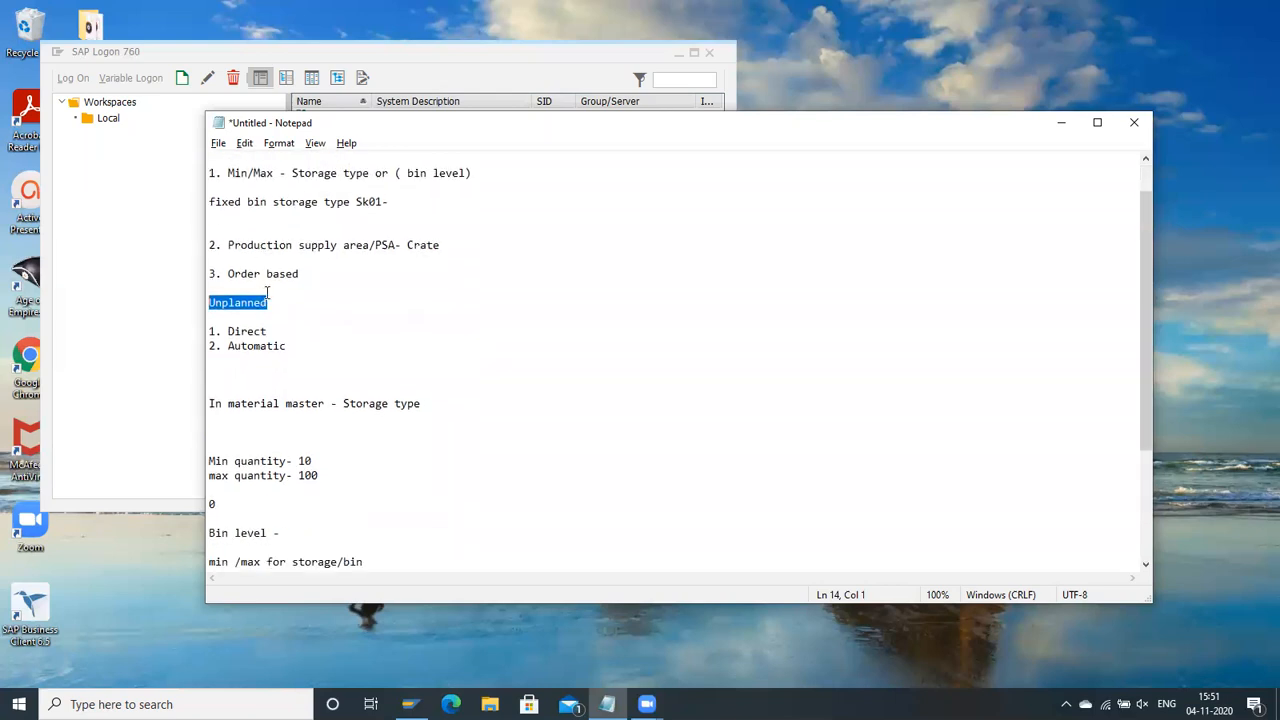
{"action": "scroll", "coordinate": [267, 292], "scroll_direction": "up", "scroll_amount": 1}
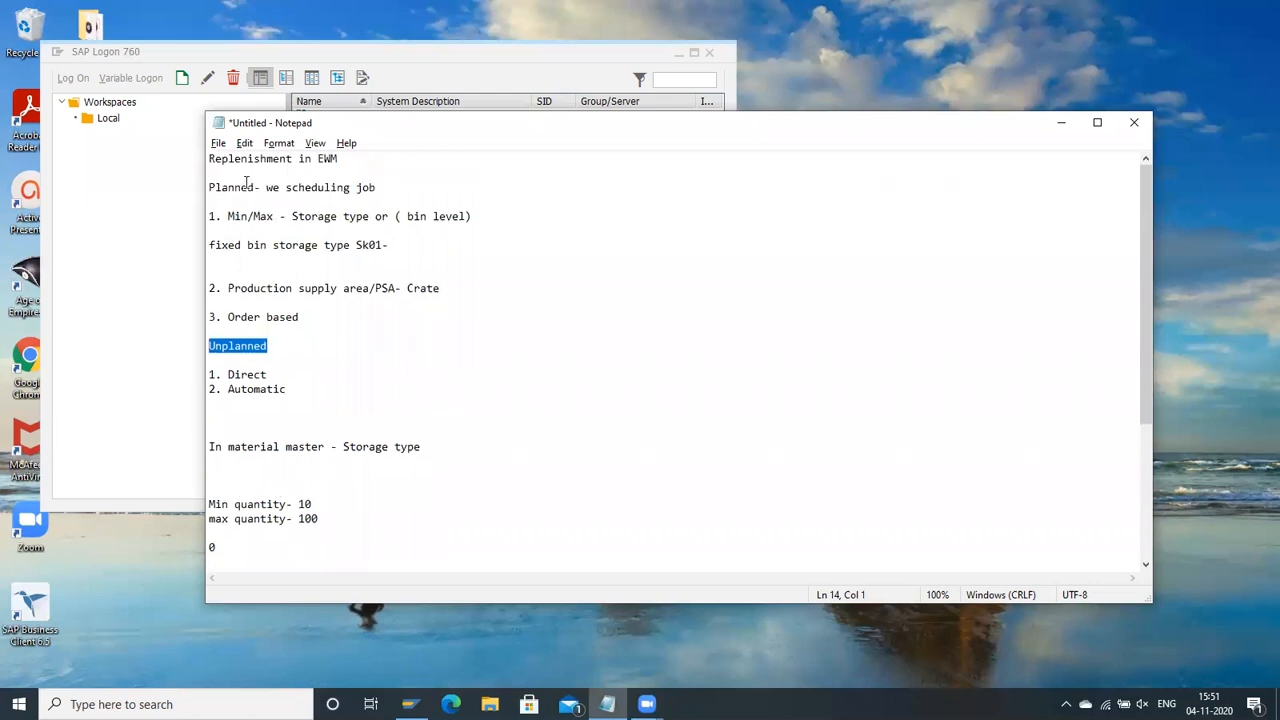
Step: Go back over the replenishment list and examine the Min/Max entry at storage type and bin level
{"action": "left_click", "coordinate": [434, 186]}
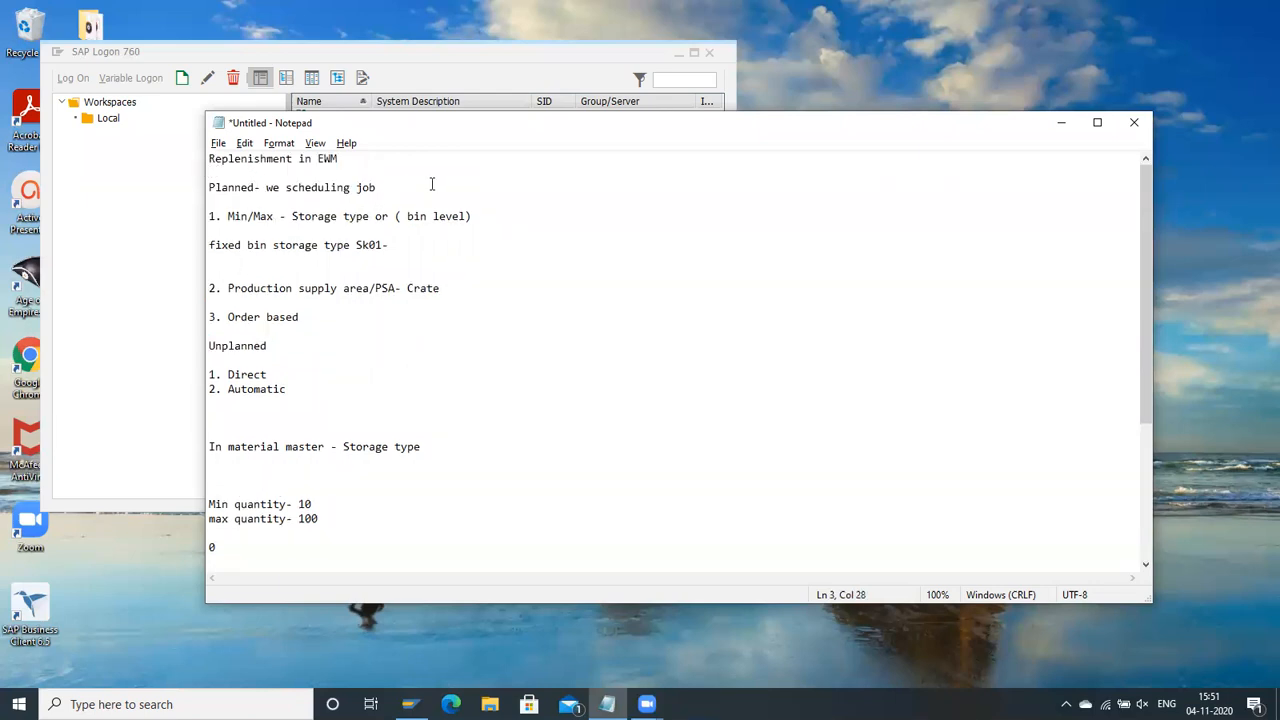
{"action": "left_click_drag", "start_coordinate": [215, 216], "coordinate": [210, 418]}
{"action": "left_click_drag", "start_coordinate": [370, 392], "coordinate": [191, 208]}
{"action": "left_click", "coordinate": [351, 272]}
{"action": "left_click", "coordinate": [474, 217]}
{"action": "left_click", "coordinate": [231, 216], "text": "shift"}
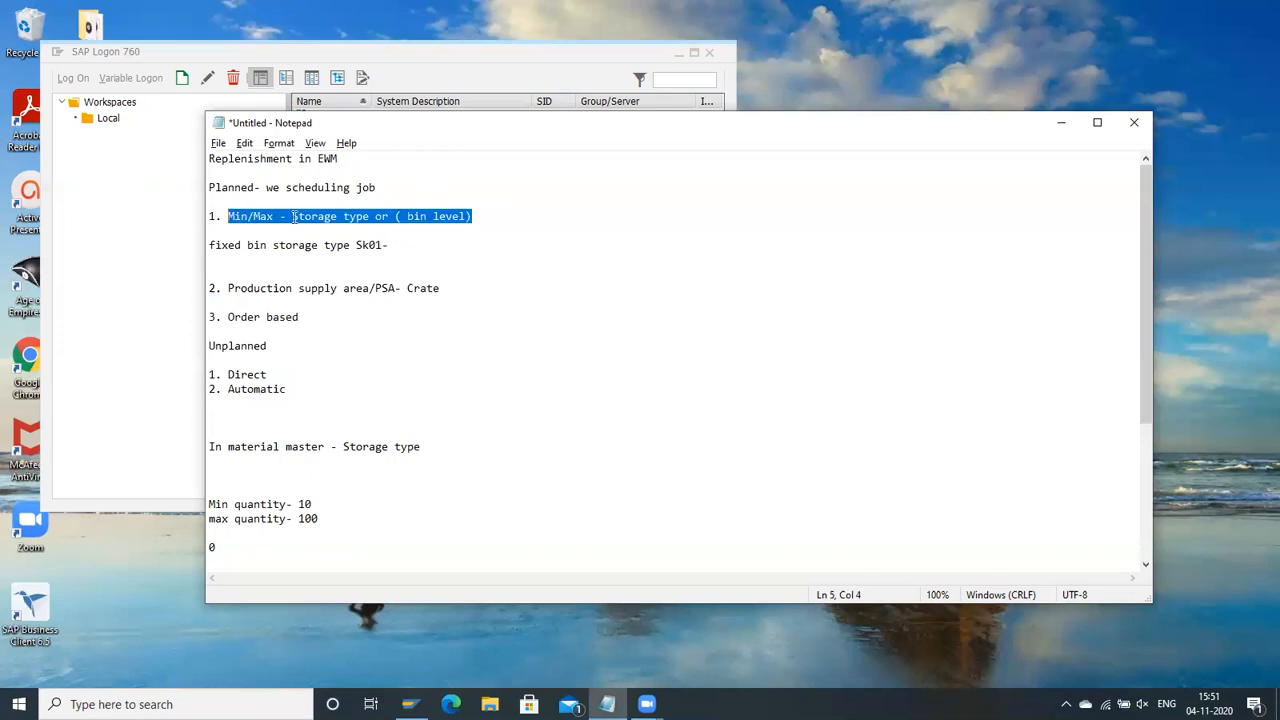
{"action": "left_click_drag", "start_coordinate": [295, 216], "coordinate": [378, 216]}
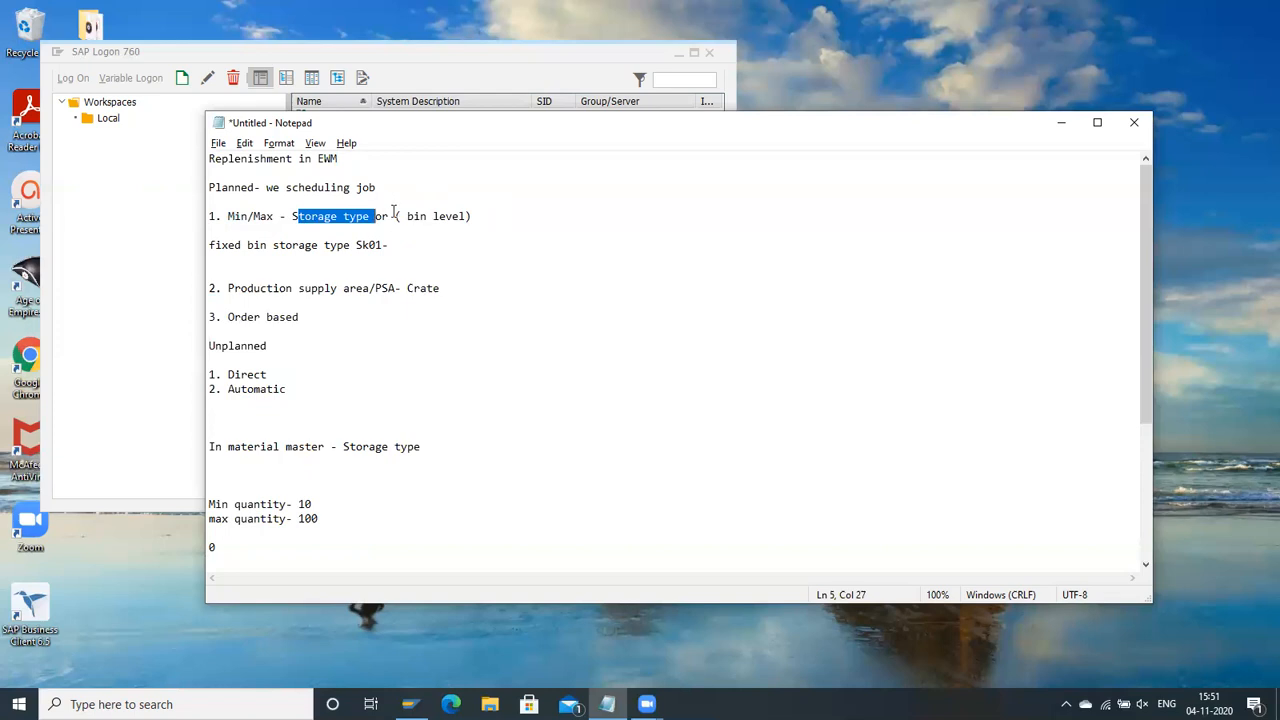
{"action": "left_click", "coordinate": [474, 216]}
{"action": "left_click", "coordinate": [396, 222], "text": "shift"}
{"action": "left_click_drag", "start_coordinate": [364, 217], "coordinate": [296, 219]}
{"action": "left_click_drag", "start_coordinate": [224, 216], "coordinate": [278, 212]}
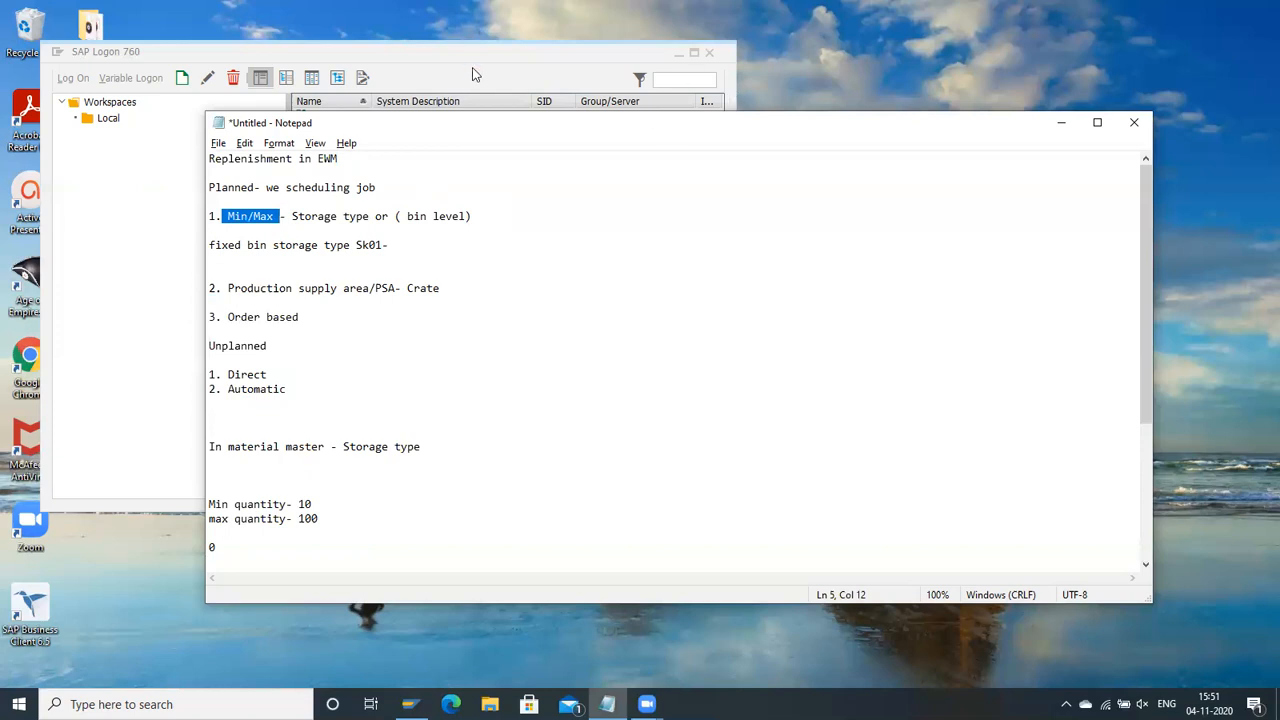
Step: Switch to SAP Logon and log on to the hana 1909 system with the user name and account password
{"action": "left_click", "coordinate": [552, 63]}
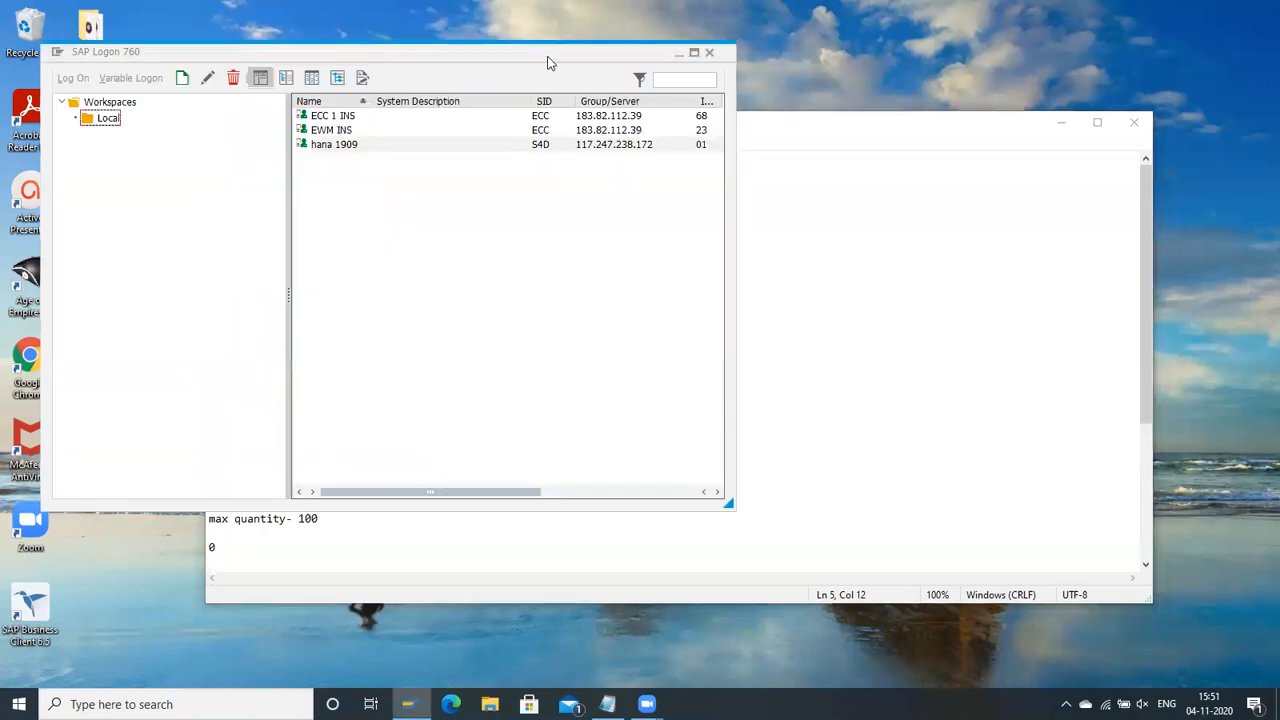
{"action": "left_click", "coordinate": [361, 146]}
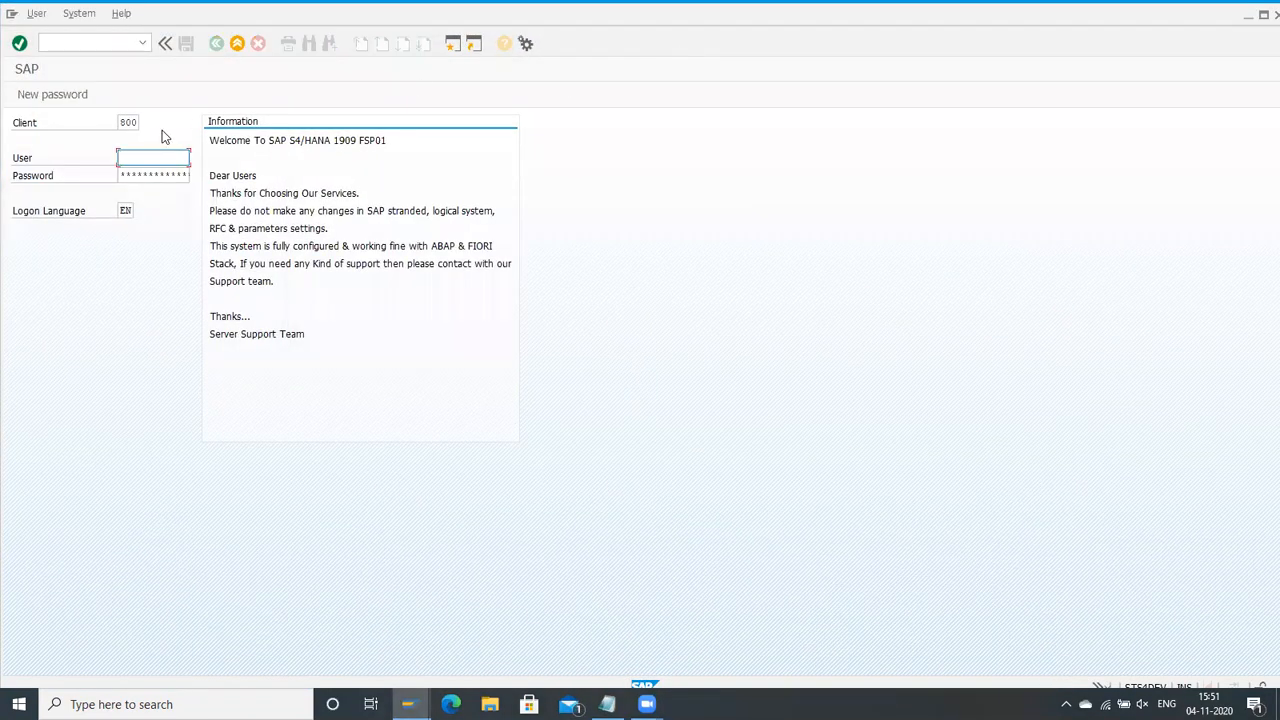
{"action": "left_click", "coordinate": [183, 153]}
{"action": "left_click", "coordinate": [150, 173]}
{"action": "key", "text": "Tab"}
{"action": "key", "text": "Return"}
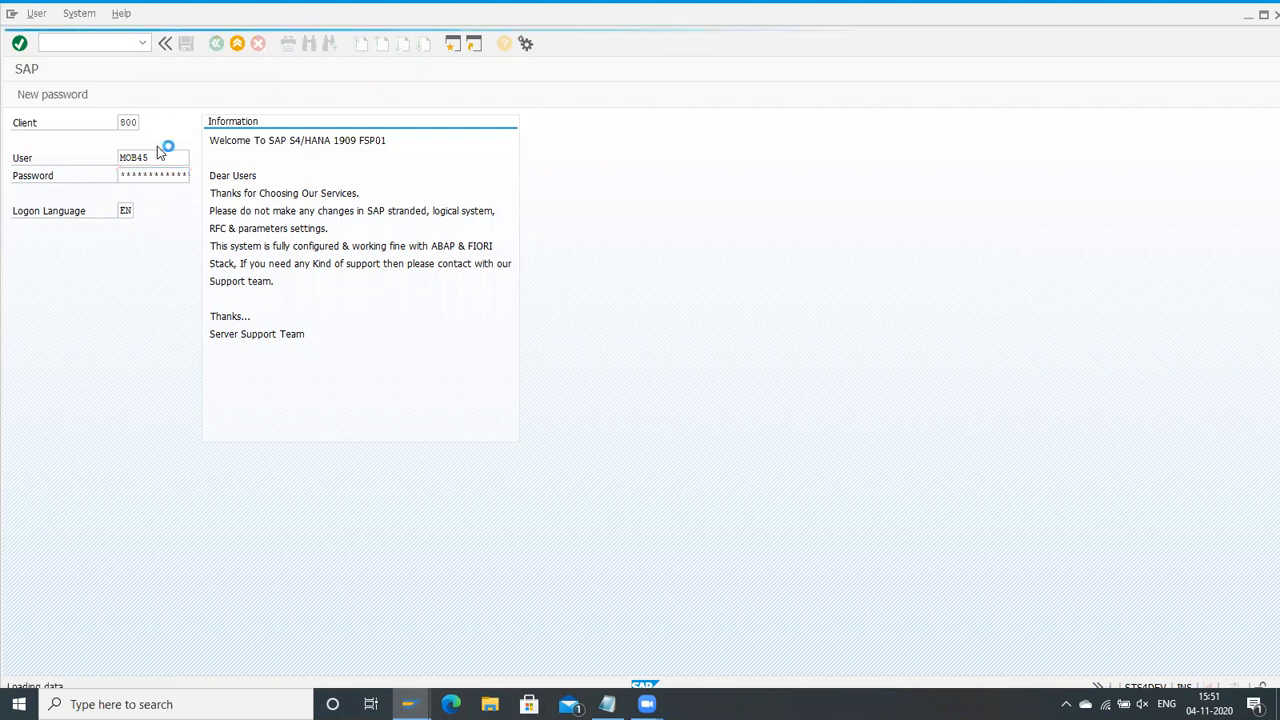
Step: Switch to the Notepad notes and review the min/max, scheduling job and fixed bin storage type lines
{"action": "key", "text": "alt+Tab"}
{"action": "key", "text": "alt+Tab"}
{"action": "key", "text": "alt+Tab"}
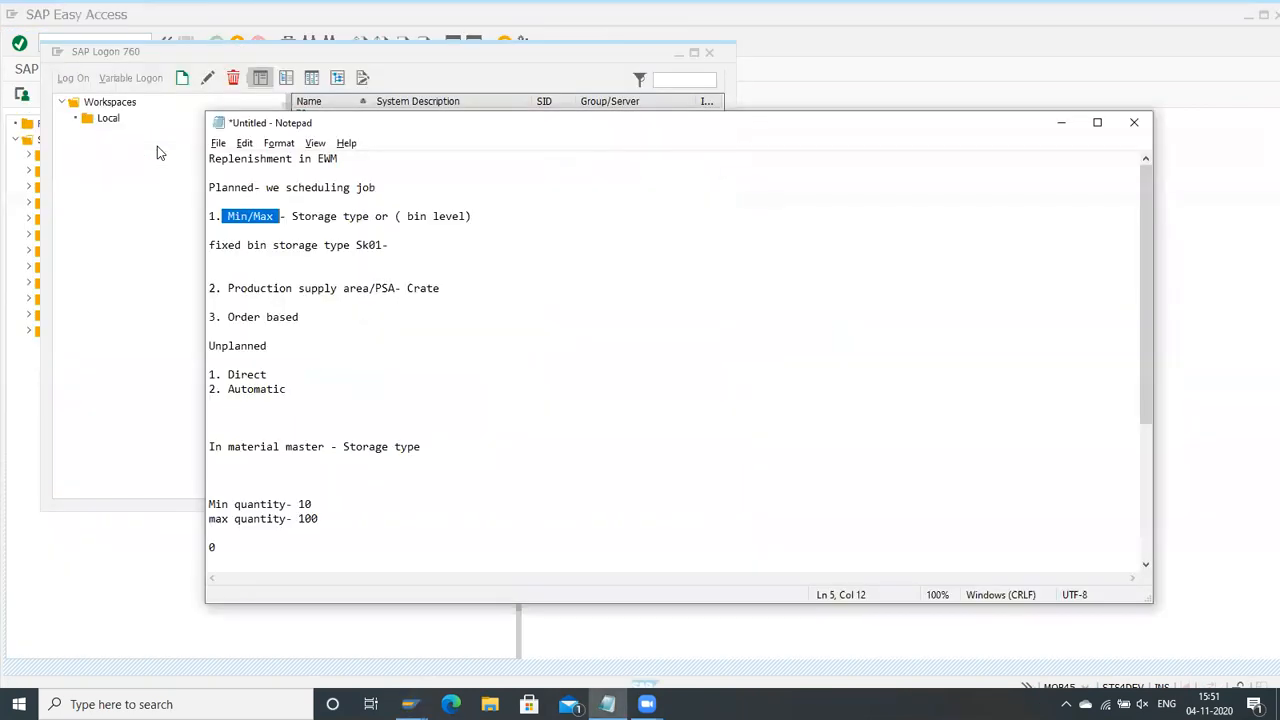
{"action": "left_click", "coordinate": [261, 220]}
{"action": "mouse_move", "coordinate": [253, 216]}
{"action": "left_mouse_down"}
{"action": "mouse_move", "coordinate": [280, 216]}
{"action": "mouse_move", "coordinate": [229, 216]}
{"action": "mouse_move", "coordinate": [248, 216]}
{"action": "left_mouse_up"}
{"action": "left_click_drag", "start_coordinate": [386, 189], "coordinate": [312, 186]}
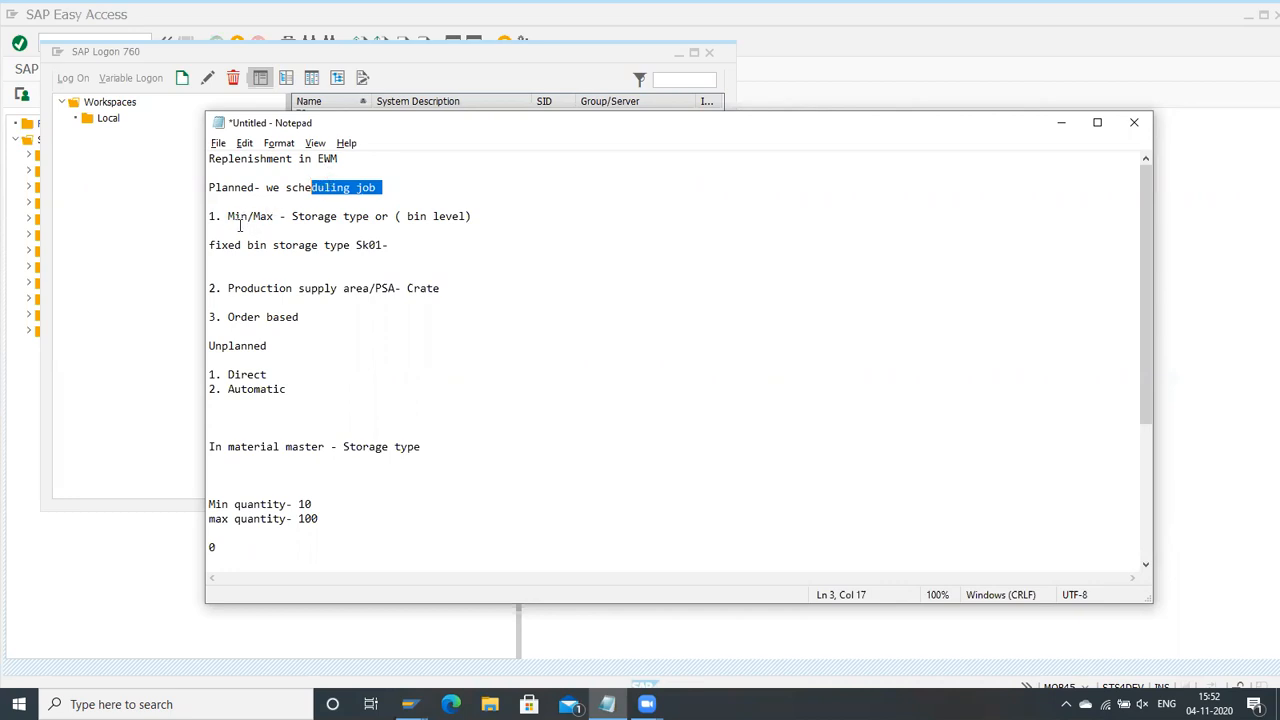
{"action": "left_click_drag", "start_coordinate": [209, 245], "coordinate": [283, 248]}
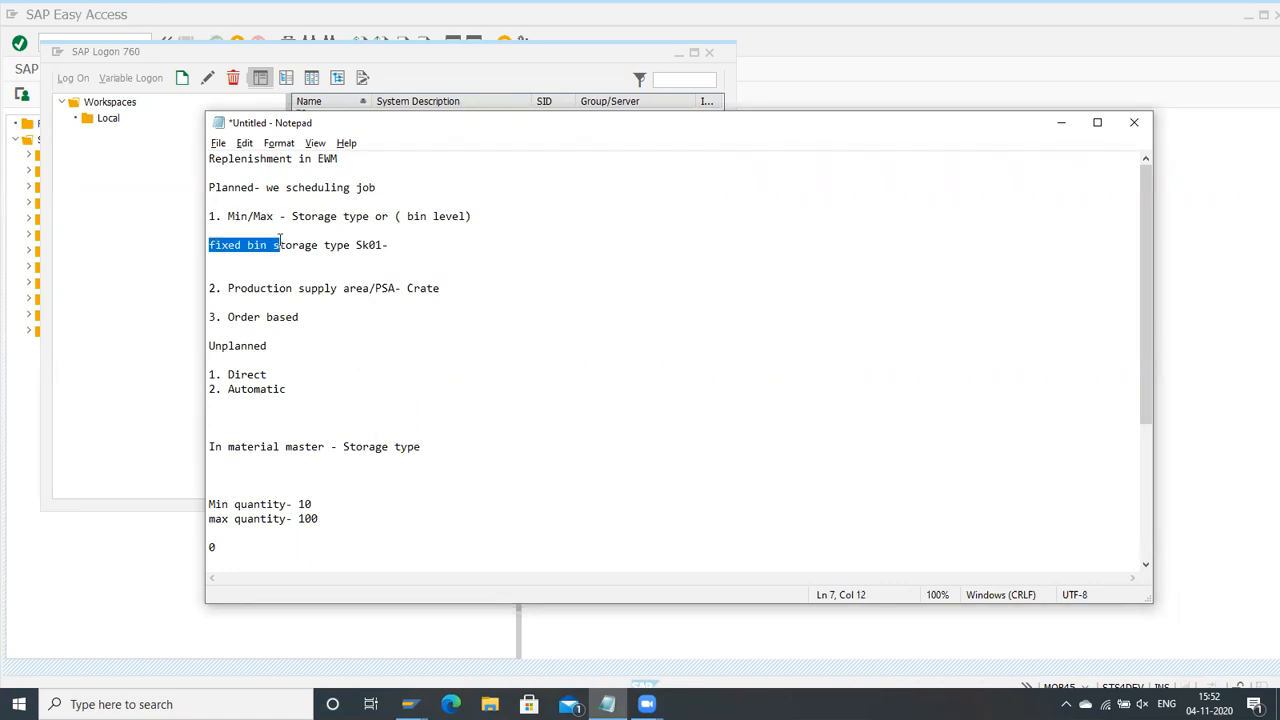
Step: Switch to the SAP Easy Access window and start transaction /n/scwm/binmat
{"action": "key", "text": "alt+Tab"}
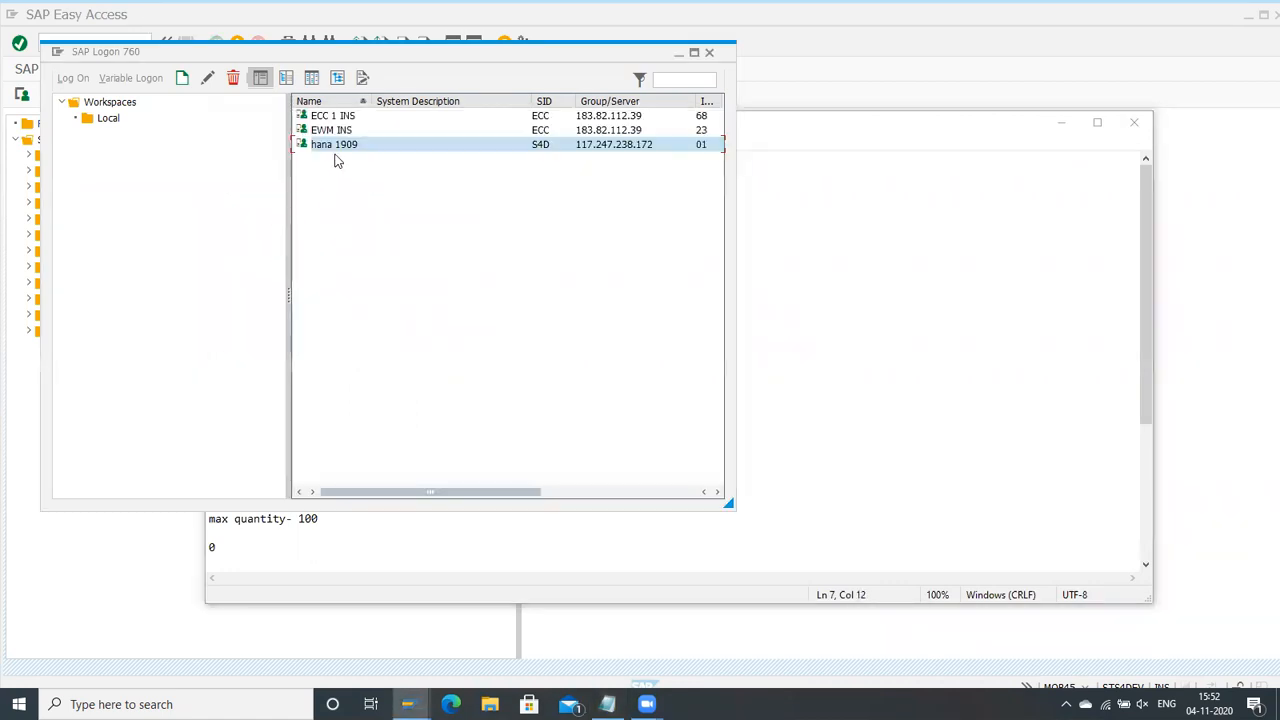
{"action": "left_click", "coordinate": [829, 46]}
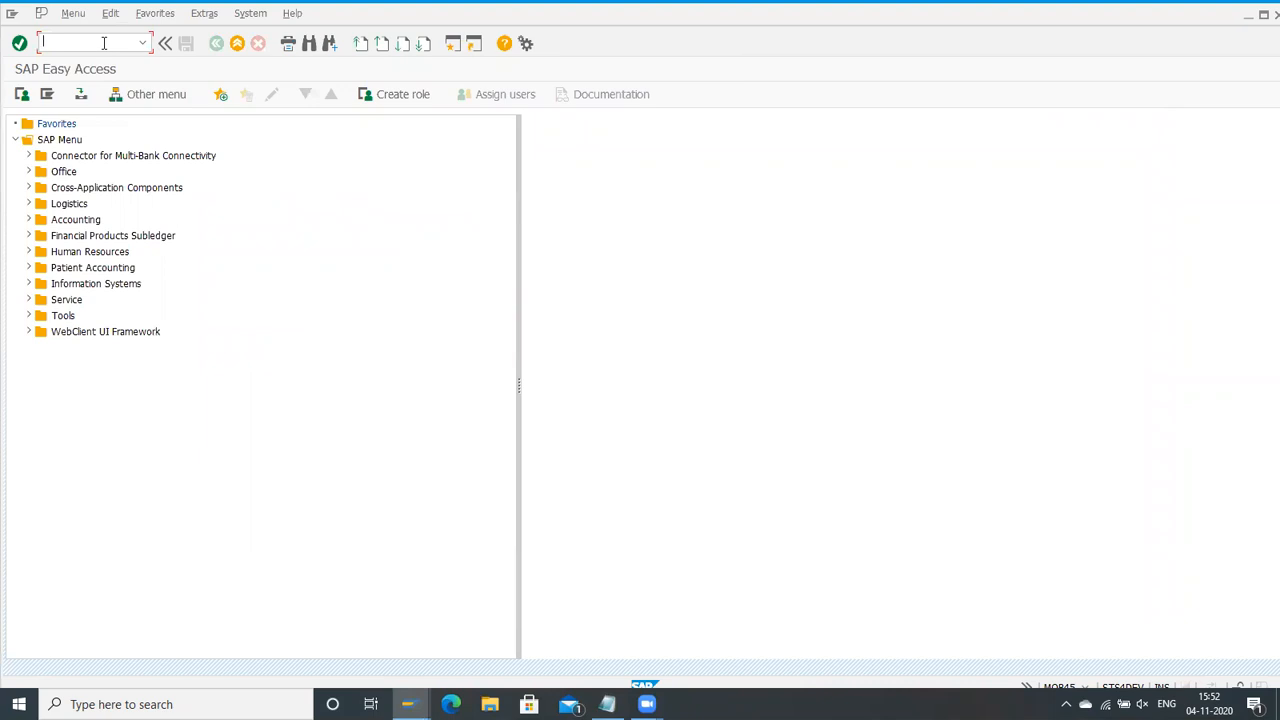
{"action": "left_click", "coordinate": [142, 43]}
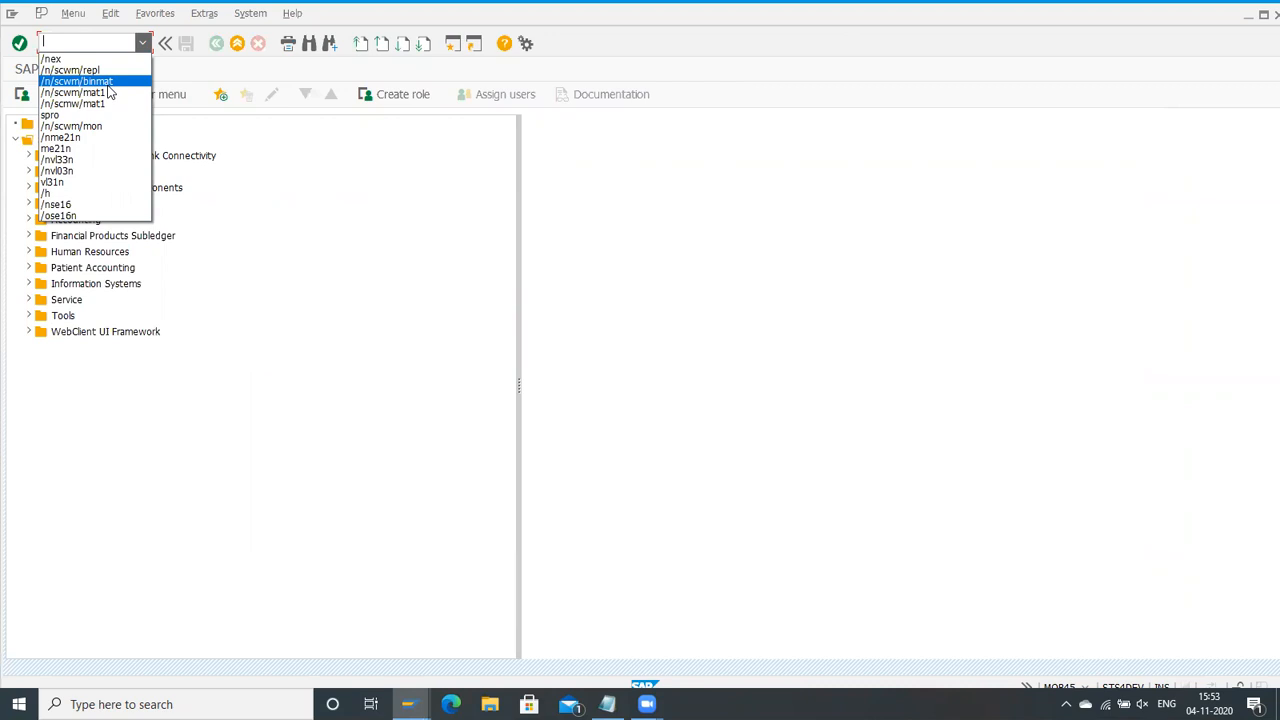
{"action": "left_click", "coordinate": [107, 86]}
{"action": "key", "text": "Return"}
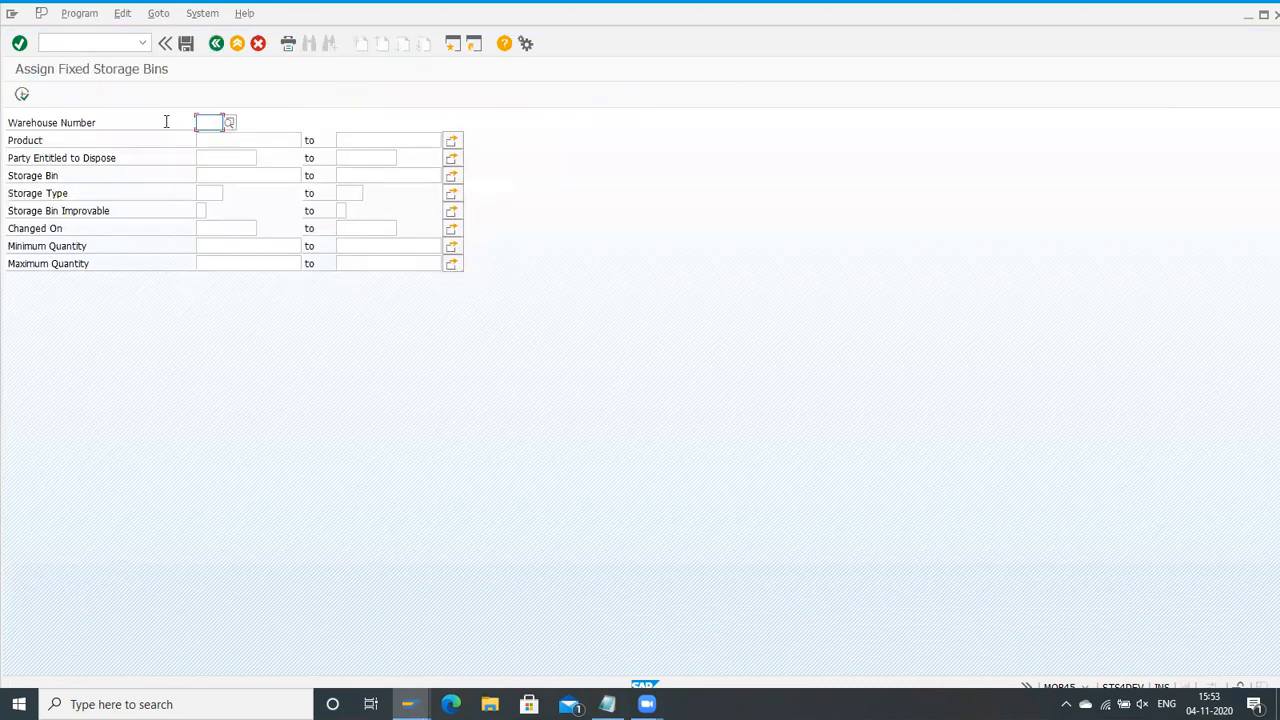
Step: Display the fixed storage bins for warehouse number HMWH and product 100000728
{"action": "left_click", "coordinate": [202, 123]}
{"action": "left_click", "coordinate": [204, 139]}
{"action": "left_click", "coordinate": [213, 141]}
{"action": "key", "text": "Down"}
{"action": "key", "text": "Return"}
{"action": "left_click", "coordinate": [24, 100]}
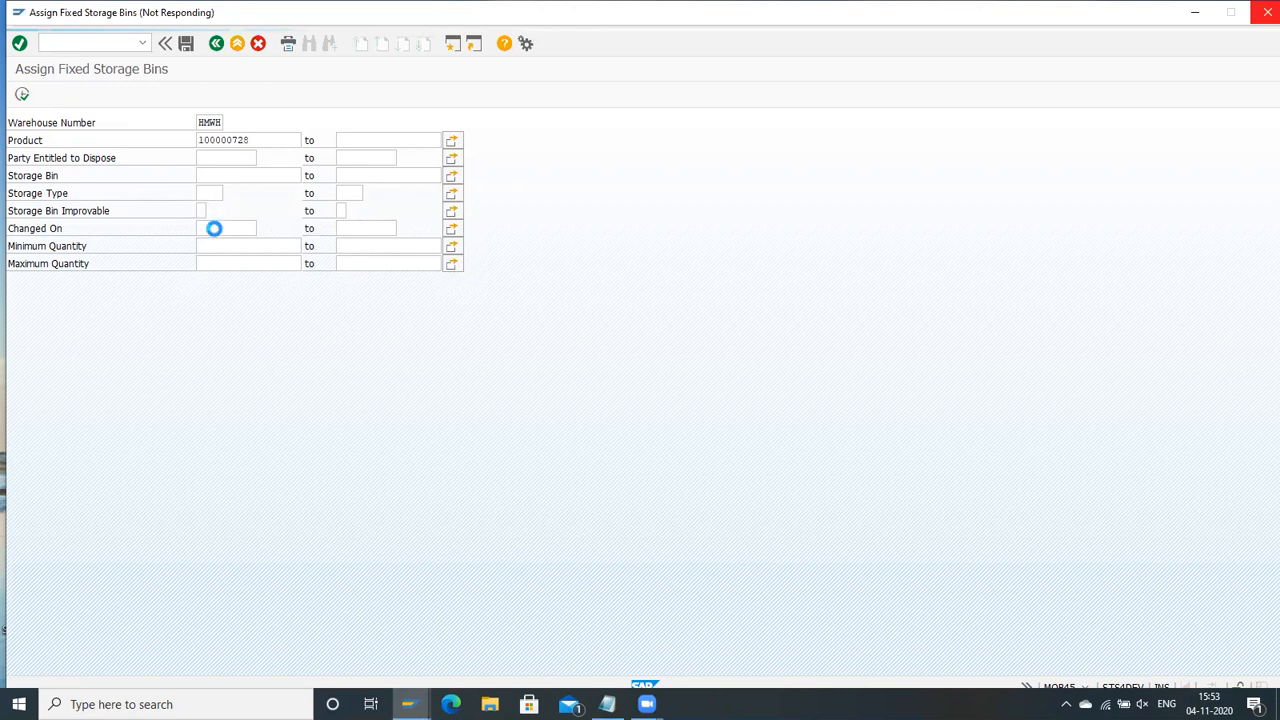
{"action": "left_click", "coordinate": [607, 704]}
{"action": "left_click", "coordinate": [99, 264]}
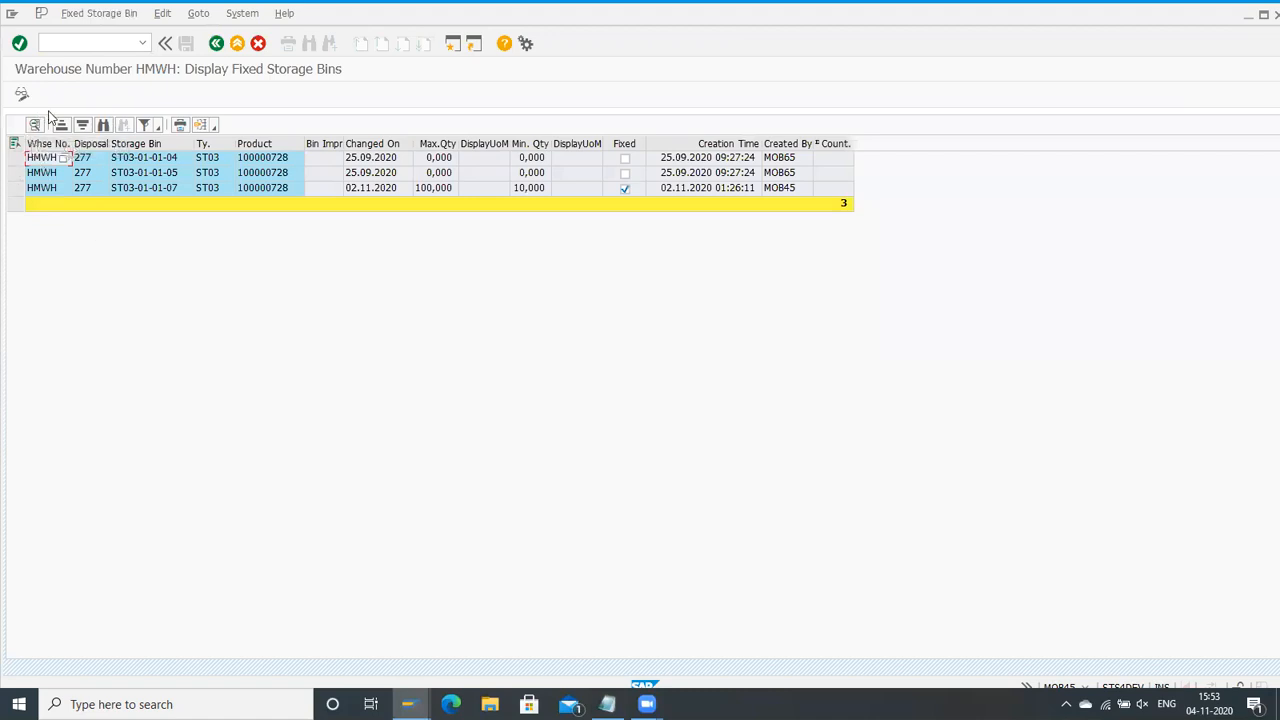
Step: Switch the fixed storage bin list to maintenance mode and widen the Storage Bin Improvable column to show its full heading
{"action": "left_click", "coordinate": [21, 94]}
{"action": "left_click", "coordinate": [22, 94]}
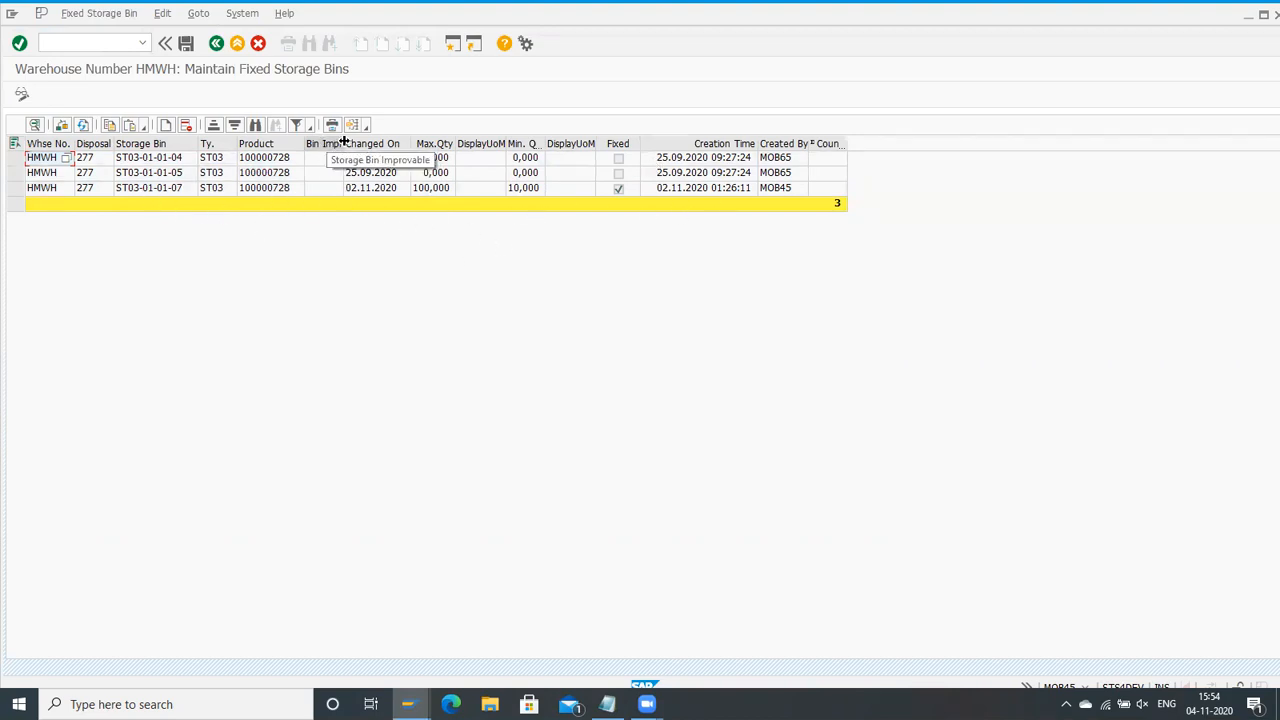
{"action": "left_click_drag", "start_coordinate": [343, 143], "coordinate": [413, 137]}
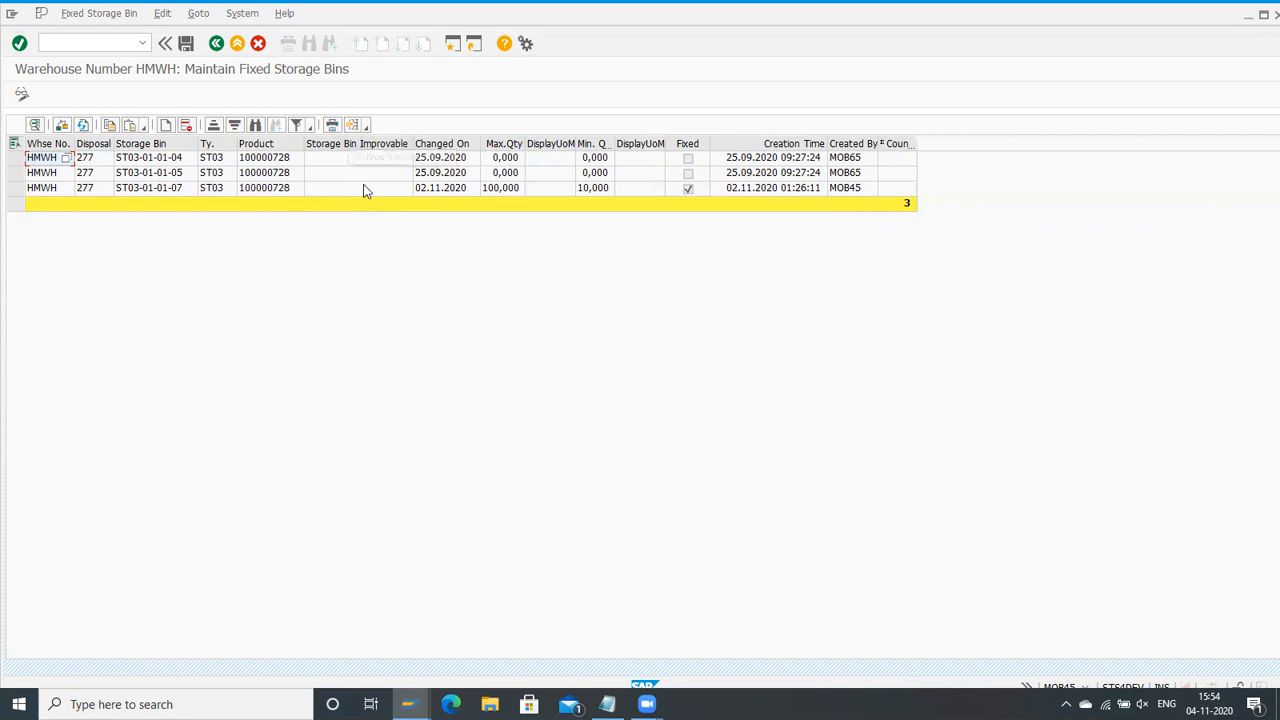
Step: Start transaction /o/scwm/mon in a new session and open monitor SAP for warehouse number HMWH
{"action": "left_click", "coordinate": [85, 43]}
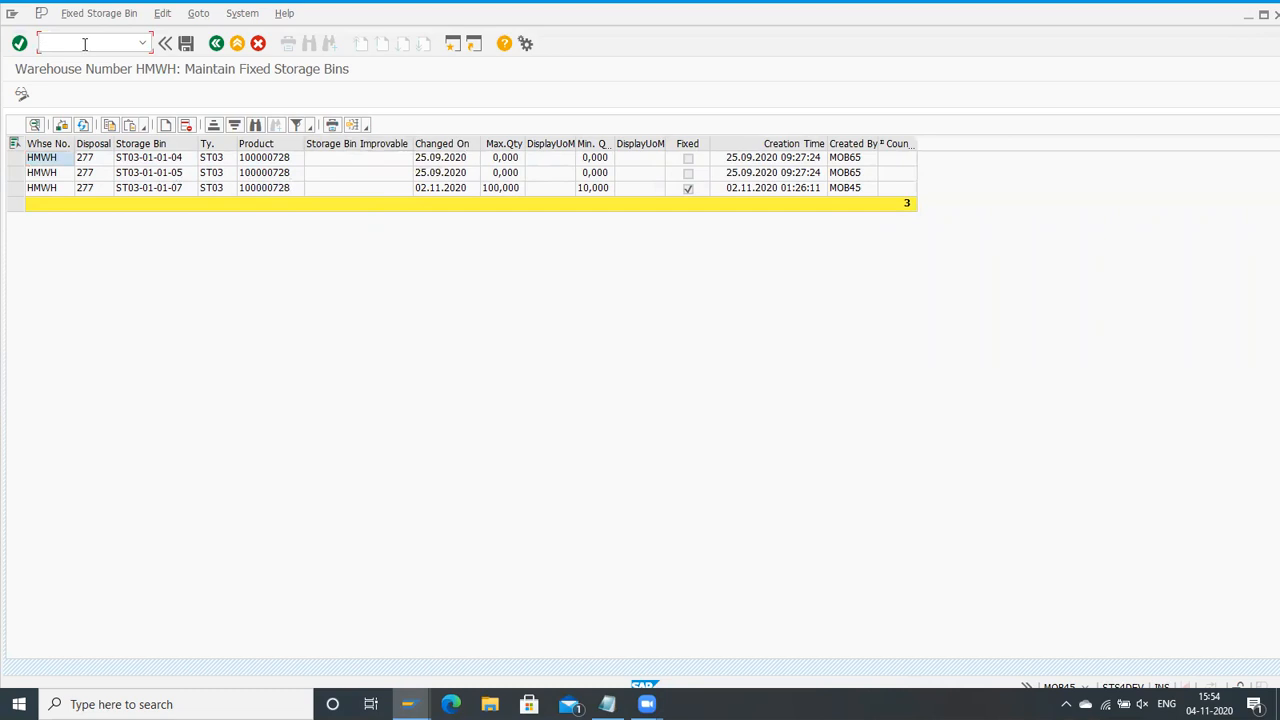
{"action": "type", "text": "/o"}
{"action": "key", "text": "BackSpace"}
{"action": "type", "text": "o/scwm/mon"}
{"action": "key", "text": "Return"}
{"action": "left_click", "coordinate": [288, 326]}
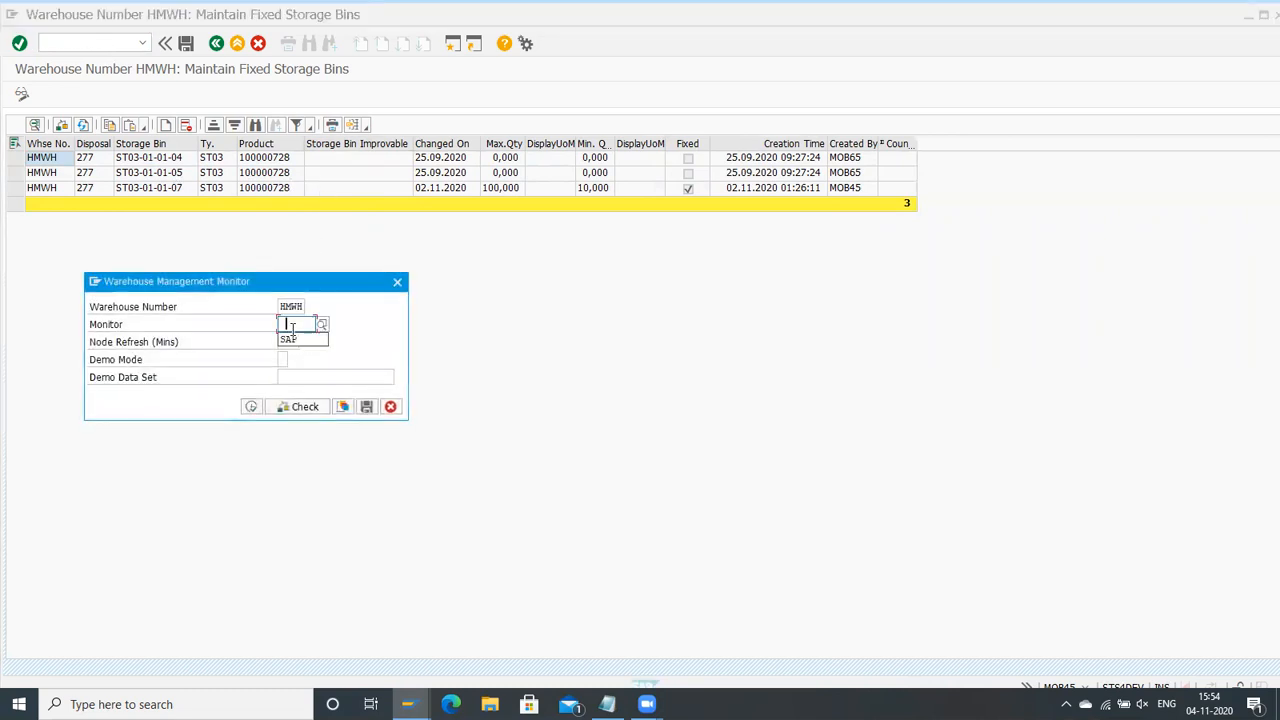
{"action": "left_click", "coordinate": [290, 340]}
{"action": "left_click", "coordinate": [251, 406]}
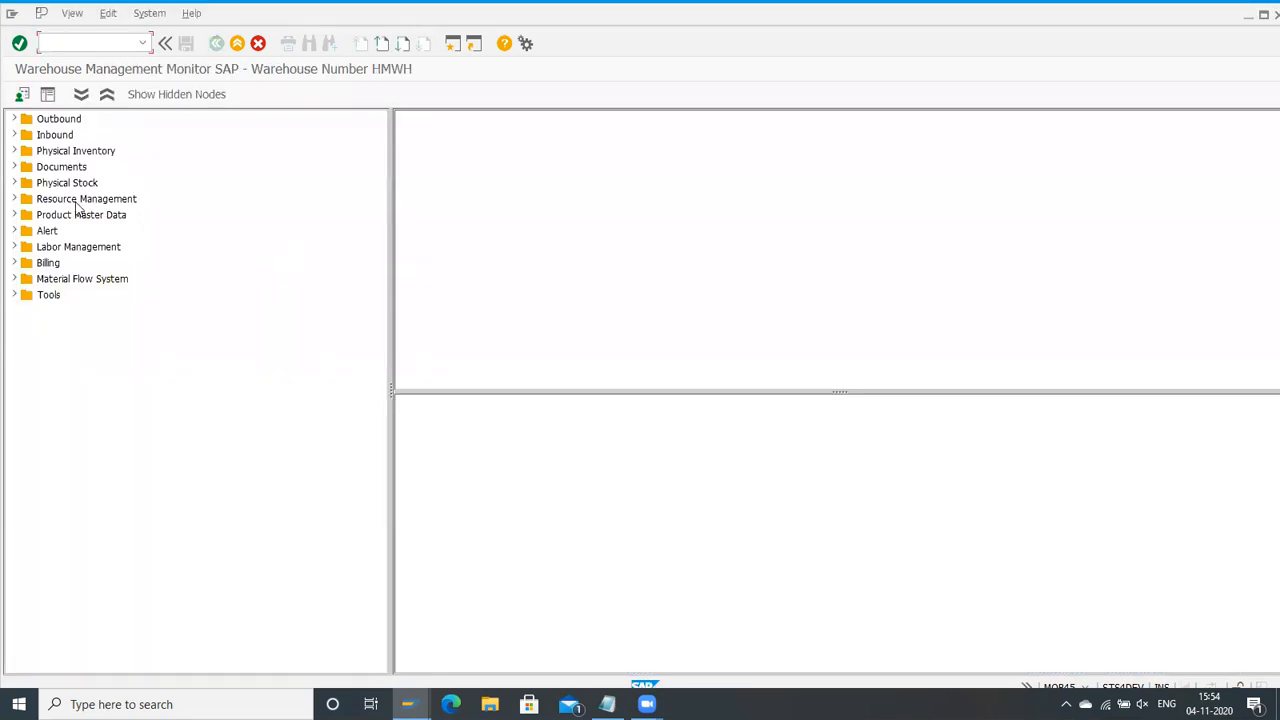
Step: Display the available stock of product 100000728 from the monitor's Physical Stock node
{"action": "left_click", "coordinate": [14, 183]}
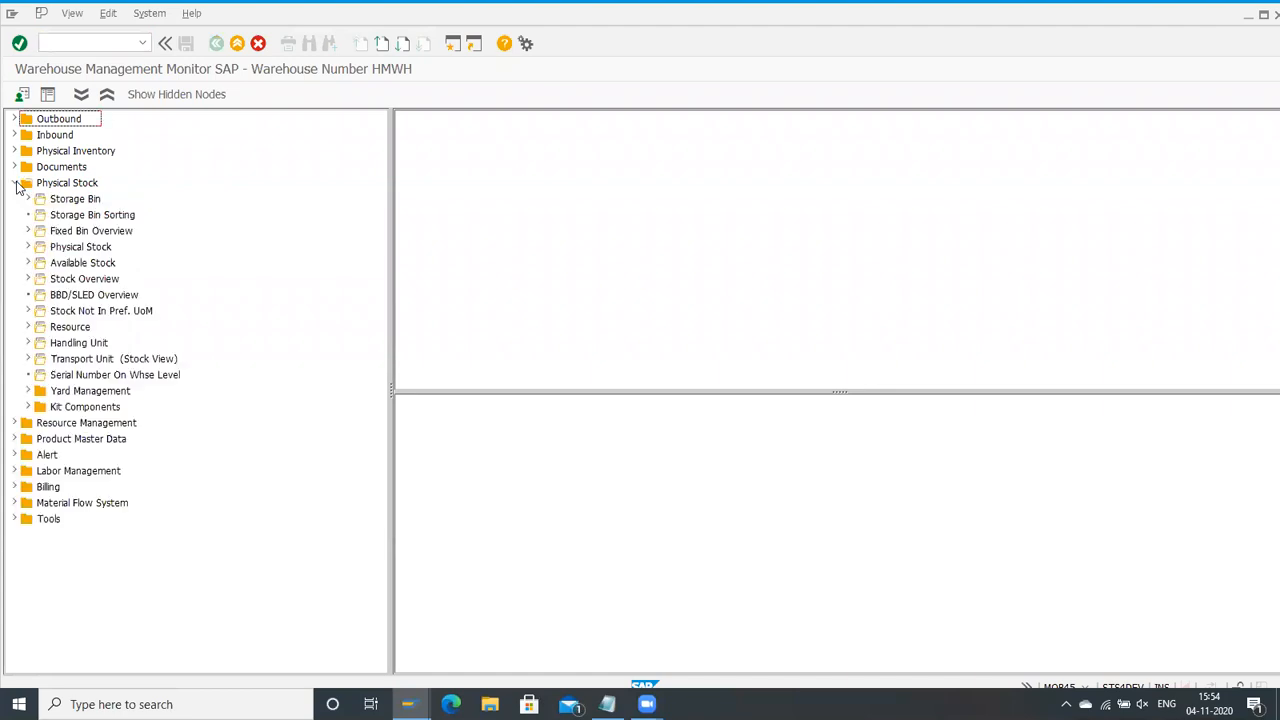
{"action": "double_click", "coordinate": [60, 265]}
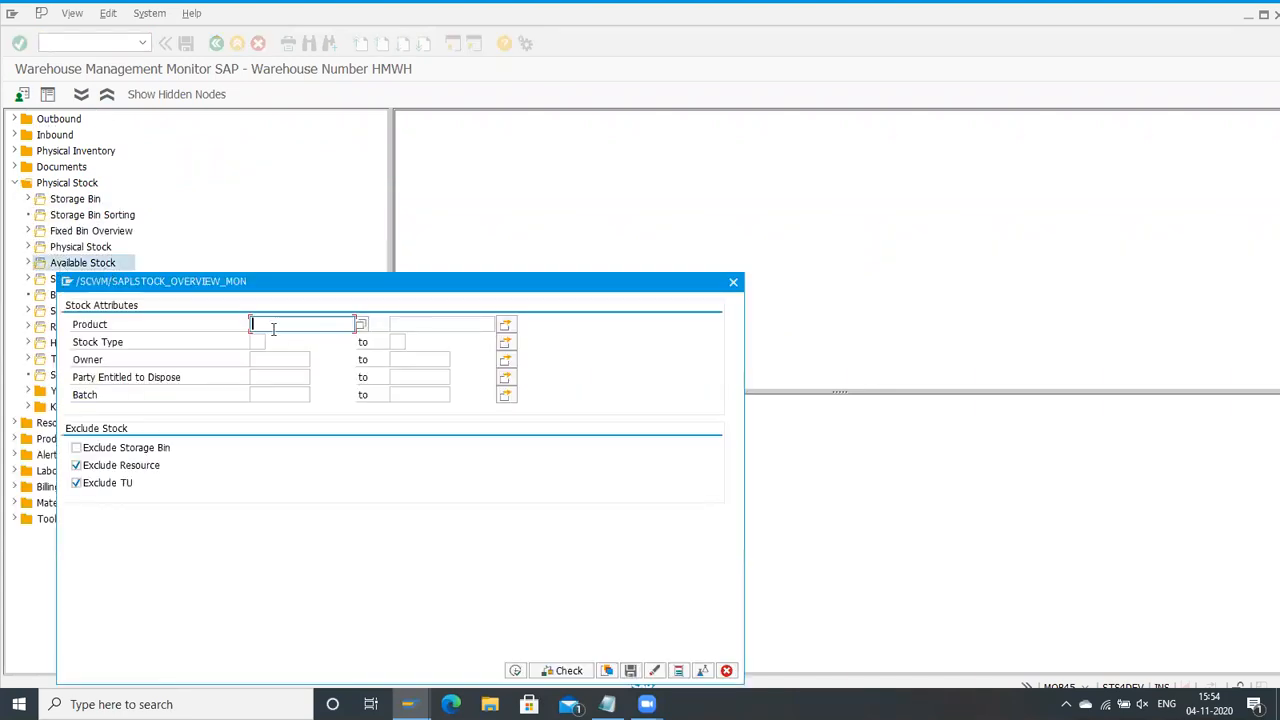
{"action": "left_click", "coordinate": [288, 322]}
{"action": "left_click", "coordinate": [320, 342]}
{"action": "left_click", "coordinate": [515, 670]}
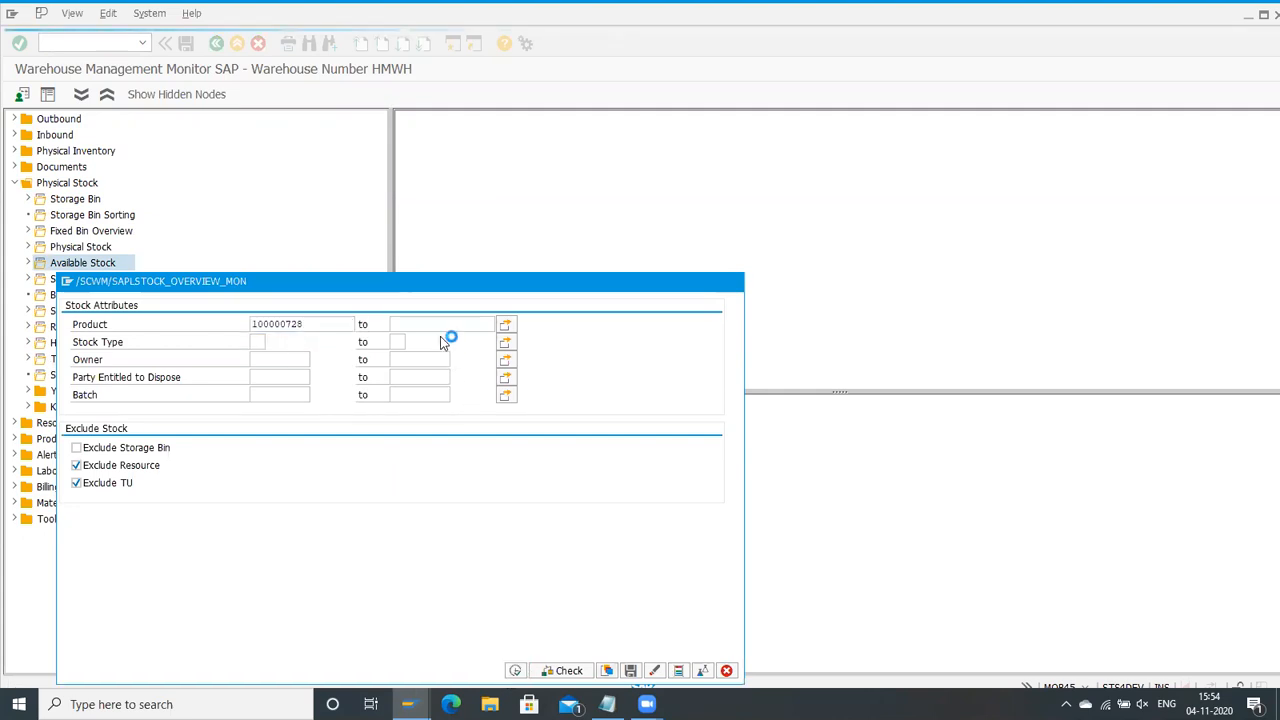
Step: From the fixed storage bins session, start warehouse product maintenance in a new session and open product 100000728 in warehouse HMWH for changing
{"action": "left_click", "coordinate": [47, 44]}
{"action": "type", "text": "/o"}
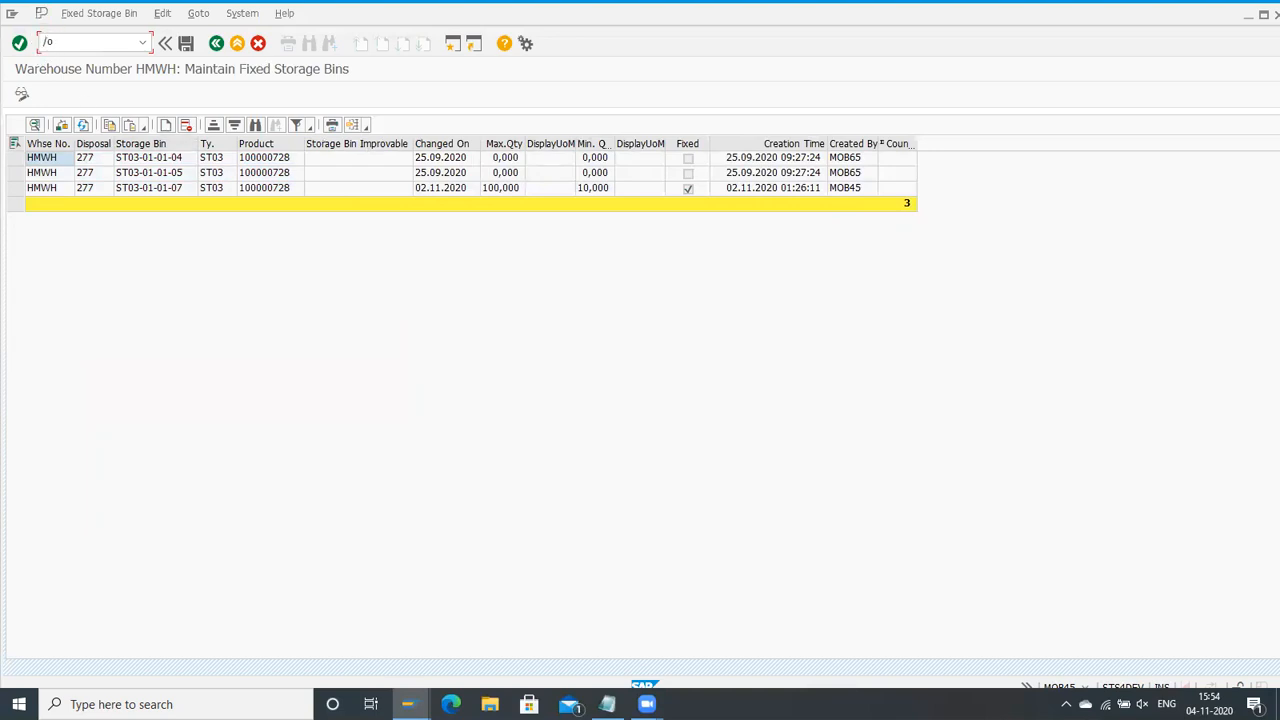
{"action": "type", "text": "/scwm/mat1"}
{"action": "key", "text": "Return"}
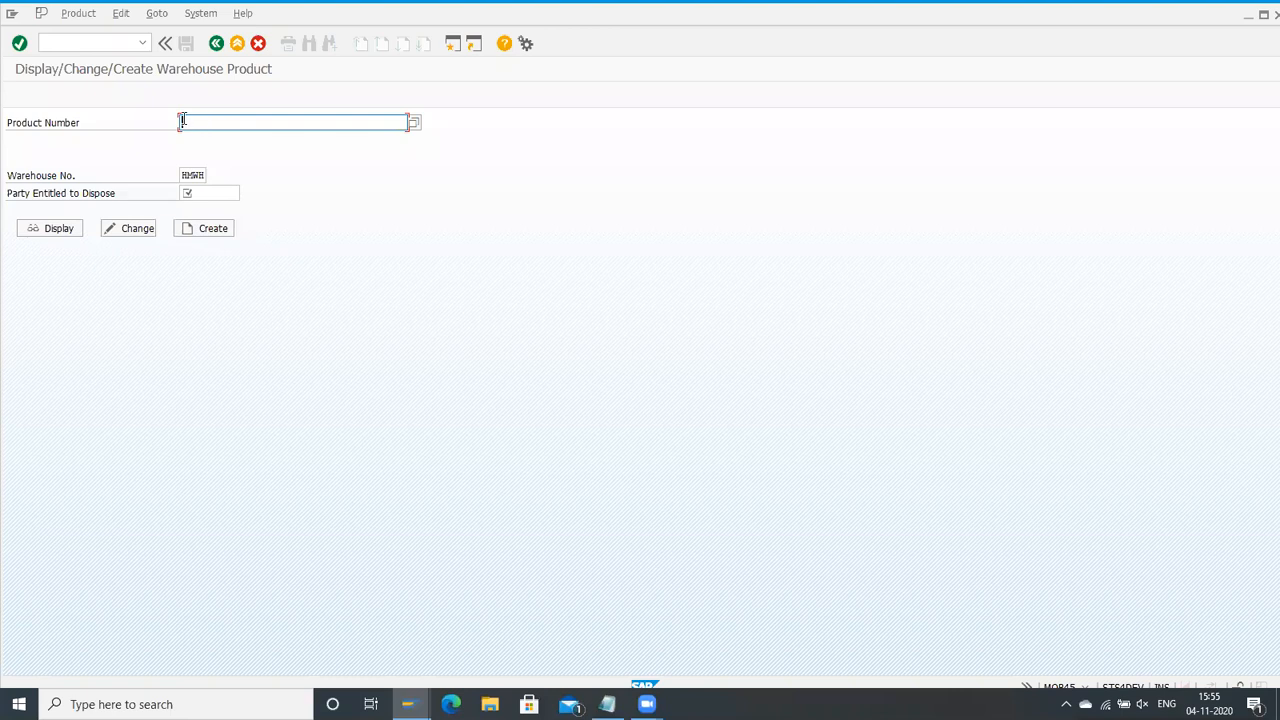
{"action": "type", "text": "100000728"}
{"action": "left_click", "coordinate": [133, 230]}
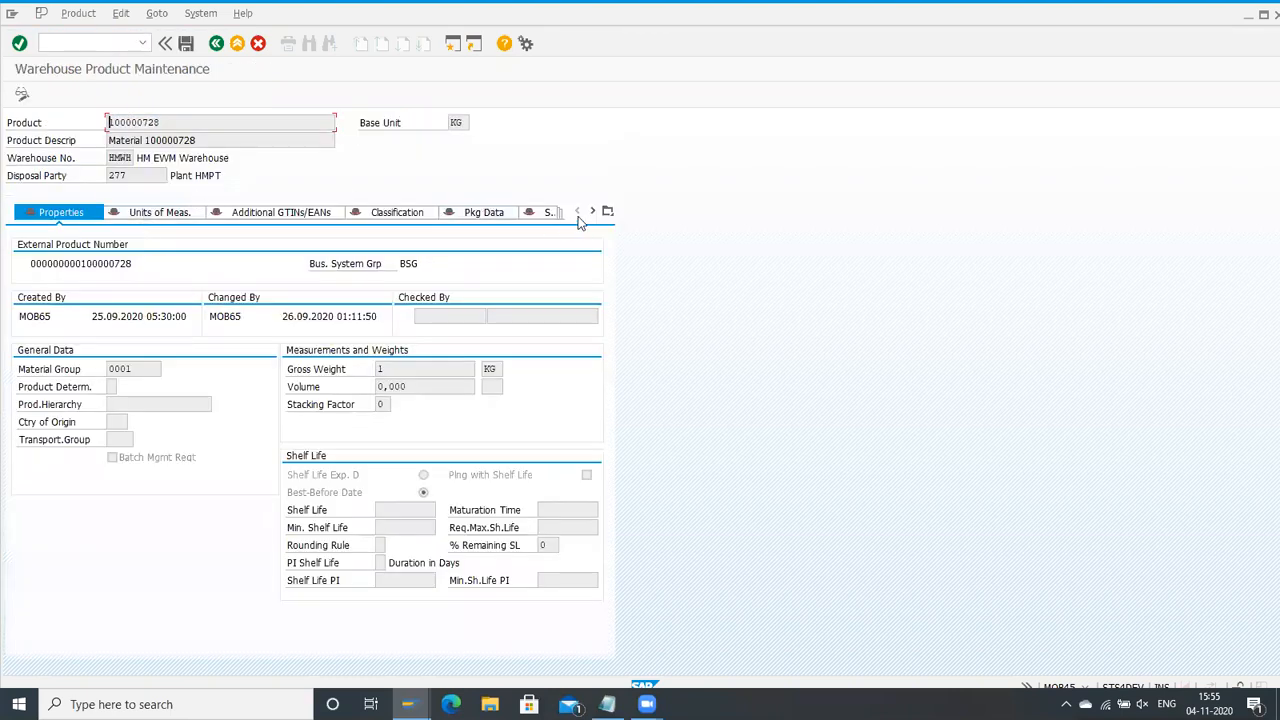
Step: Look through the product's warehouse data and storage data, and open its storage type data
{"action": "left_click", "coordinate": [594, 212]}
{"action": "left_click", "coordinate": [594, 212]}
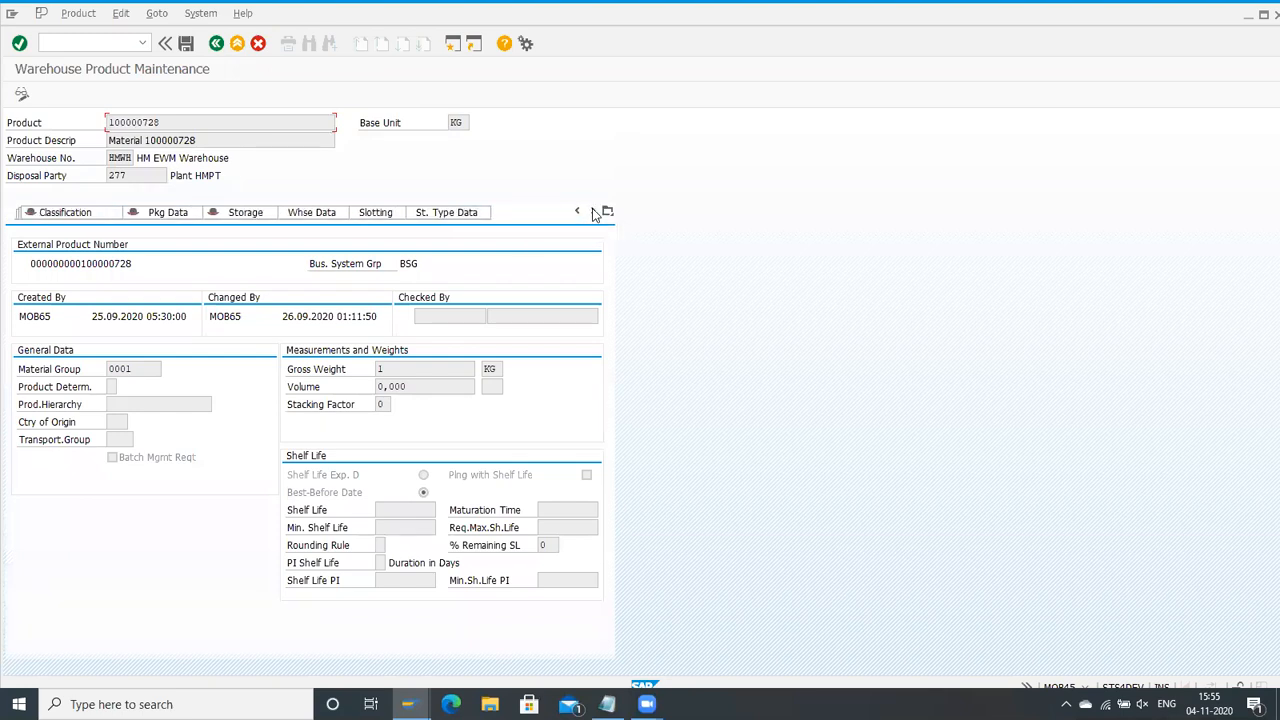
{"action": "left_click", "coordinate": [312, 214]}
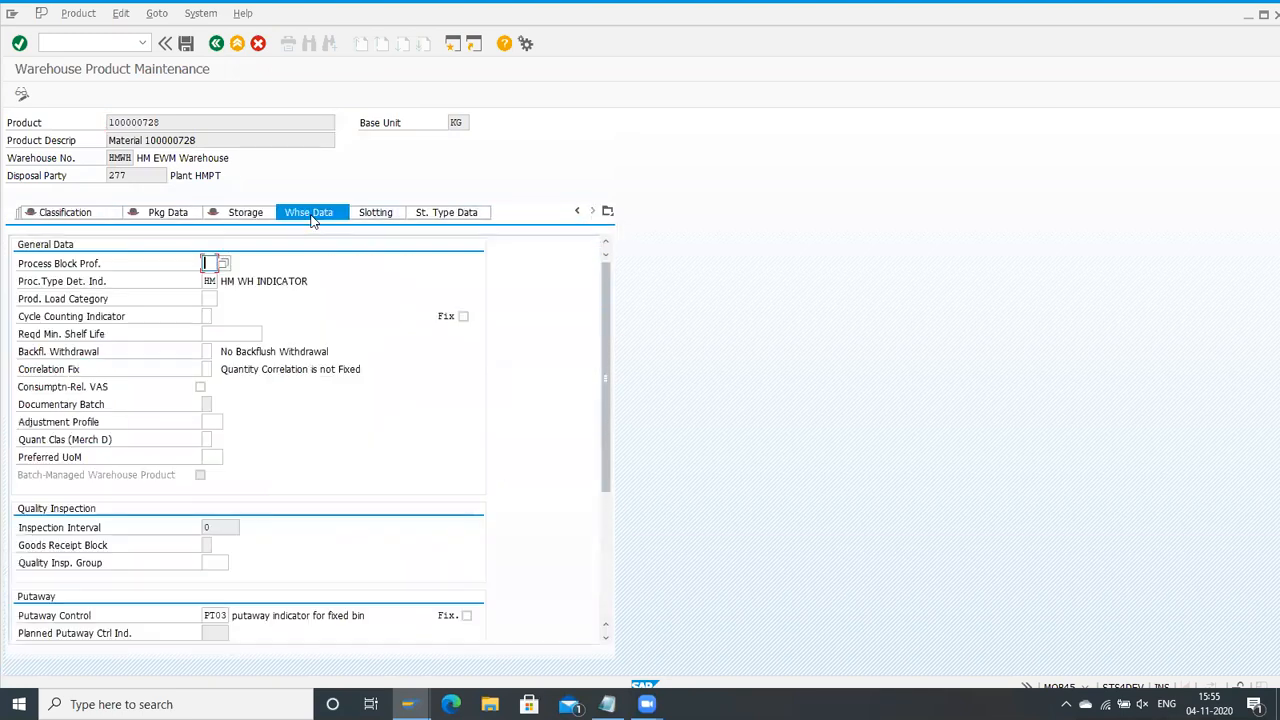
{"action": "scroll", "coordinate": [278, 255], "scroll_direction": "down", "scroll_amount": 5}
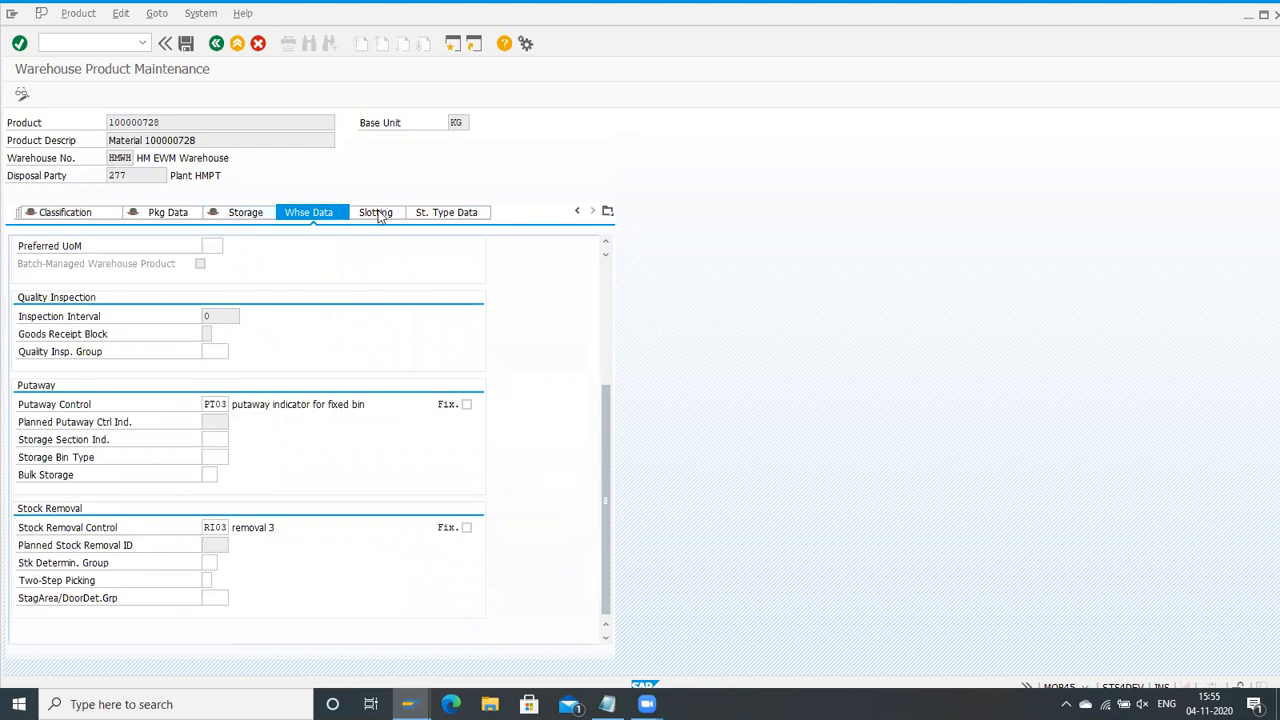
{"action": "left_click", "coordinate": [250, 213]}
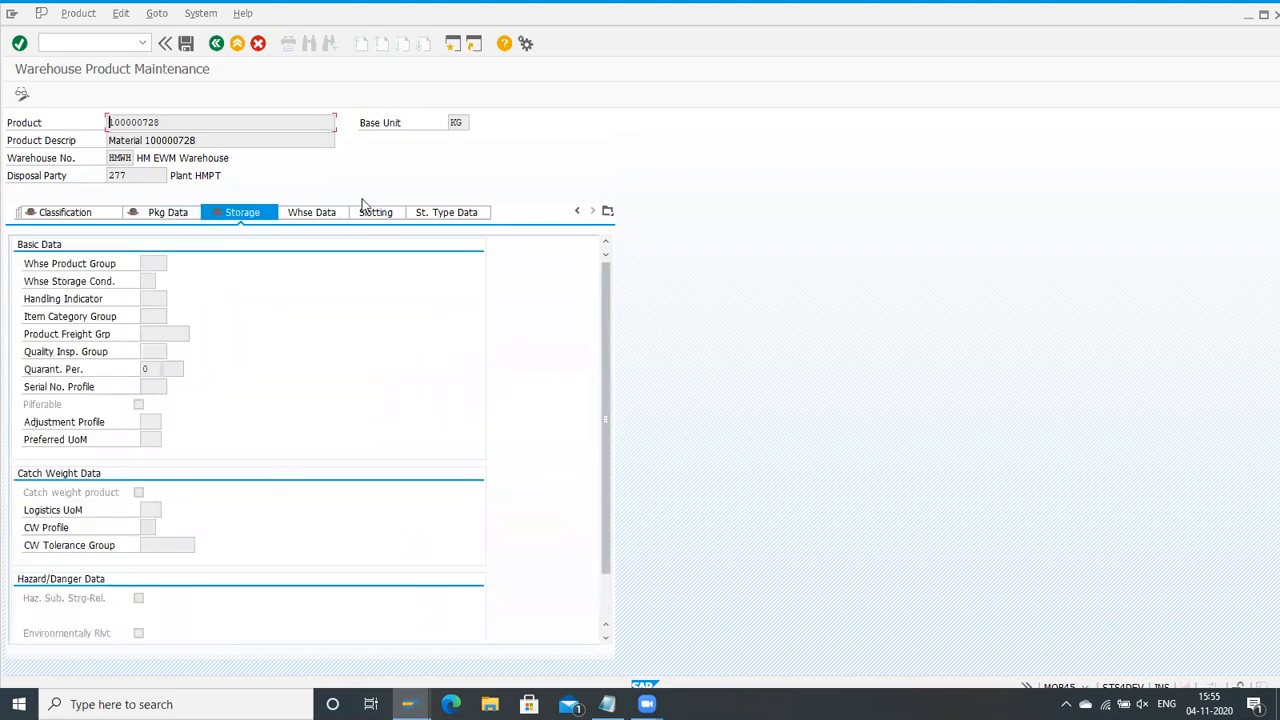
{"action": "left_click", "coordinate": [437, 214]}
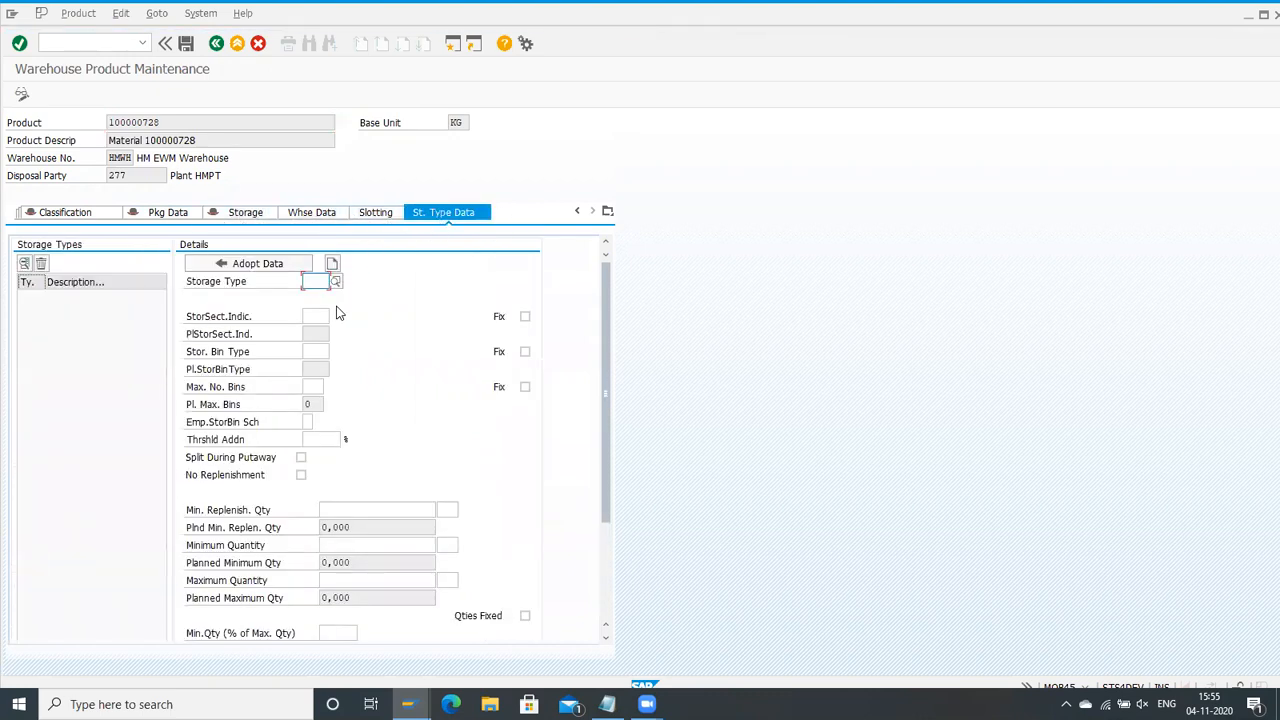
Step: Examine the minimum replenishment quantity and minimum quantity fields in the product's storage type data
{"action": "scroll", "coordinate": [352, 368], "scroll_direction": "down", "scroll_amount": 3}
{"action": "left_click", "coordinate": [360, 369]}
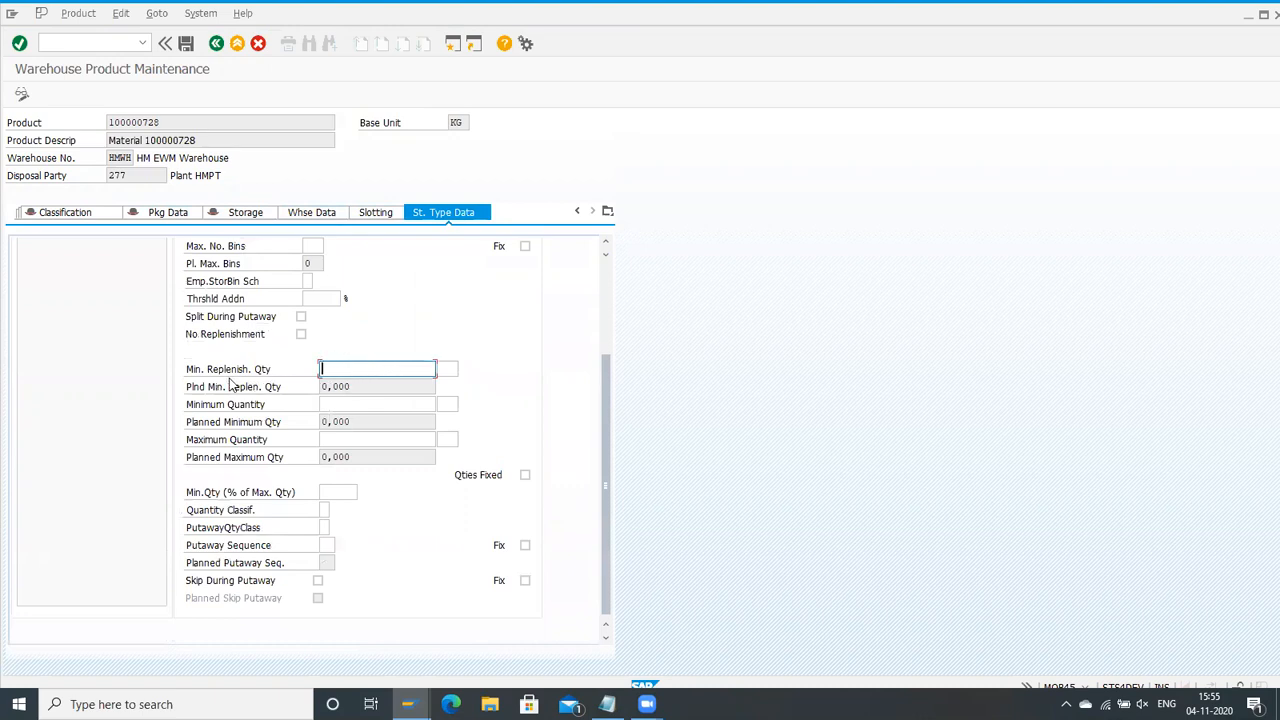
{"action": "left_click", "coordinate": [195, 374]}
{"action": "left_click_drag", "start_coordinate": [195, 374], "coordinate": [272, 368]}
{"action": "left_click", "coordinate": [270, 375]}
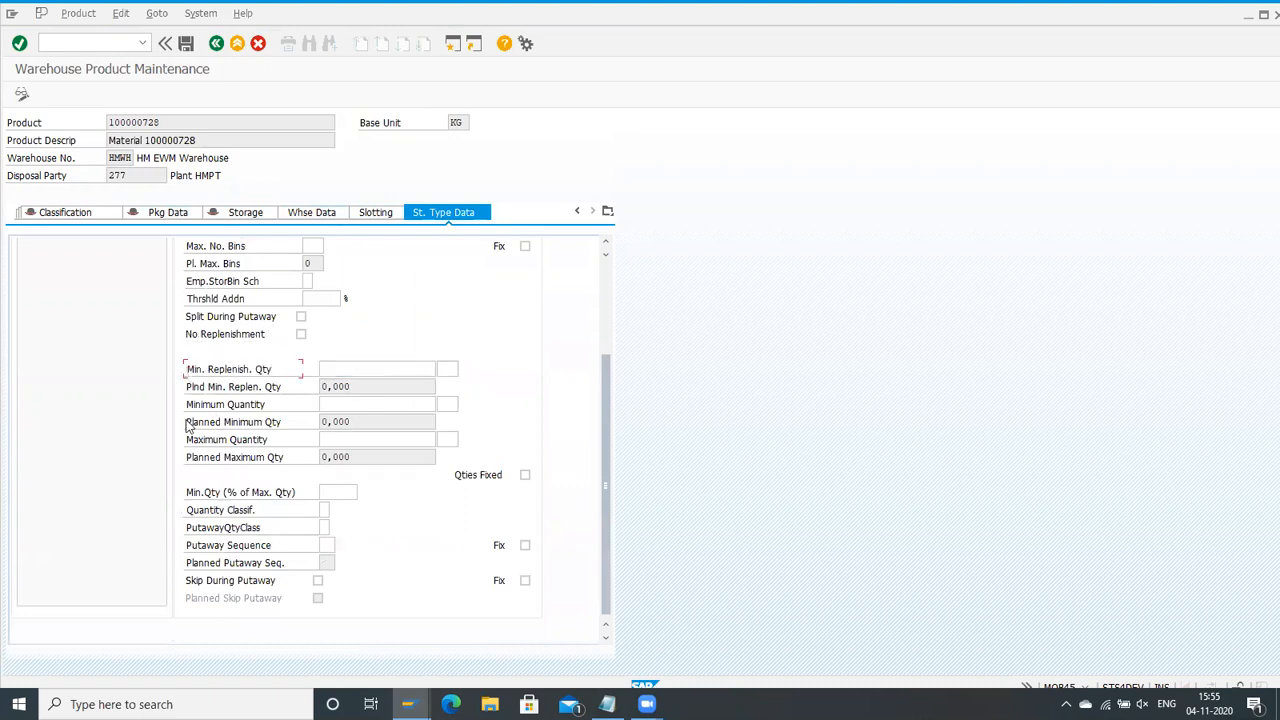
{"action": "left_click_drag", "start_coordinate": [186, 406], "coordinate": [272, 402]}
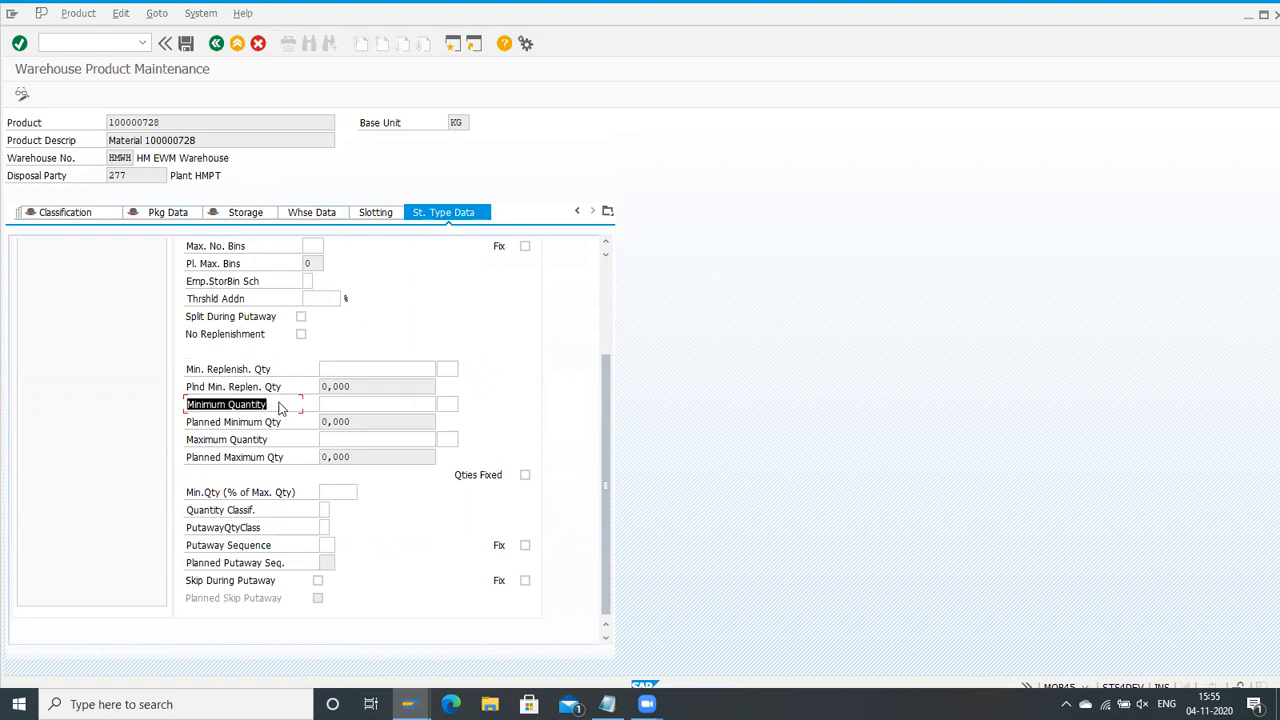
{"action": "left_click", "coordinate": [282, 408]}
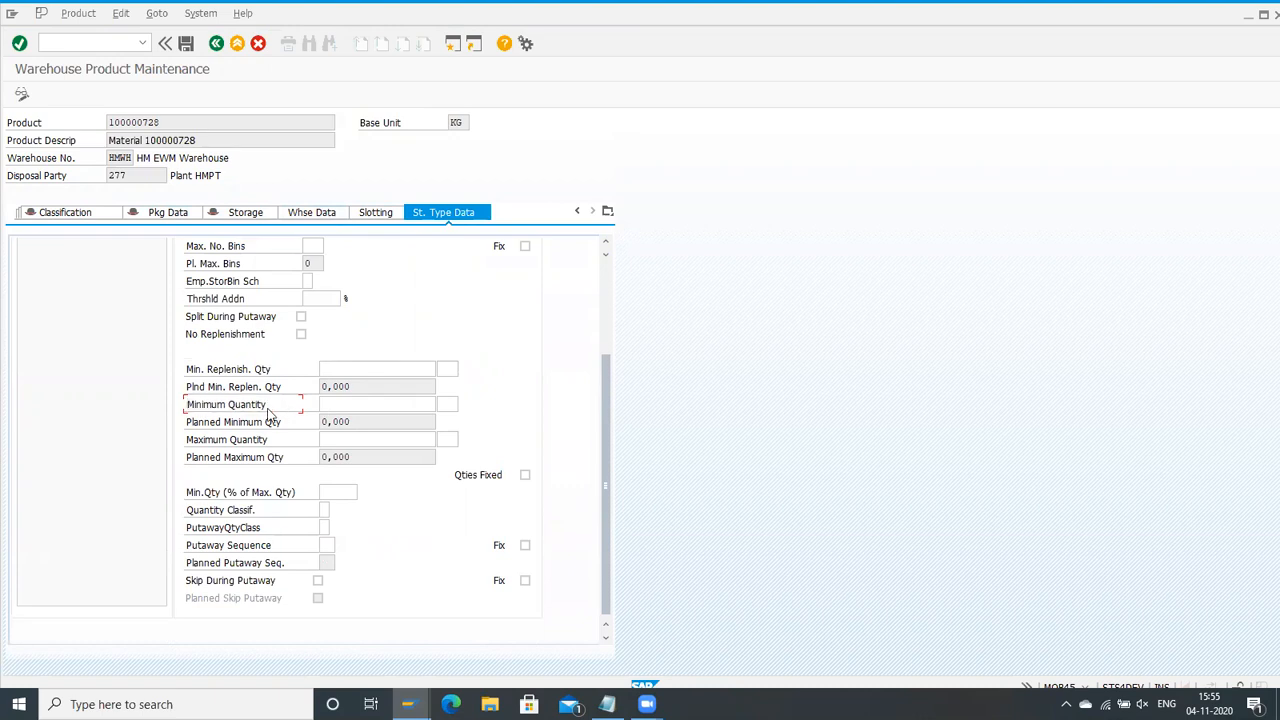
{"action": "left_click_drag", "start_coordinate": [229, 405], "coordinate": [274, 403]}
{"action": "left_click", "coordinate": [274, 403]}
{"action": "left_click_drag", "start_coordinate": [182, 368], "coordinate": [294, 366]}
{"action": "left_click", "coordinate": [298, 366]}
Step: Enter a minimum replenishment quantity of 4 KG and try to display the product's fixed bins
{"action": "left_click", "coordinate": [352, 367]}
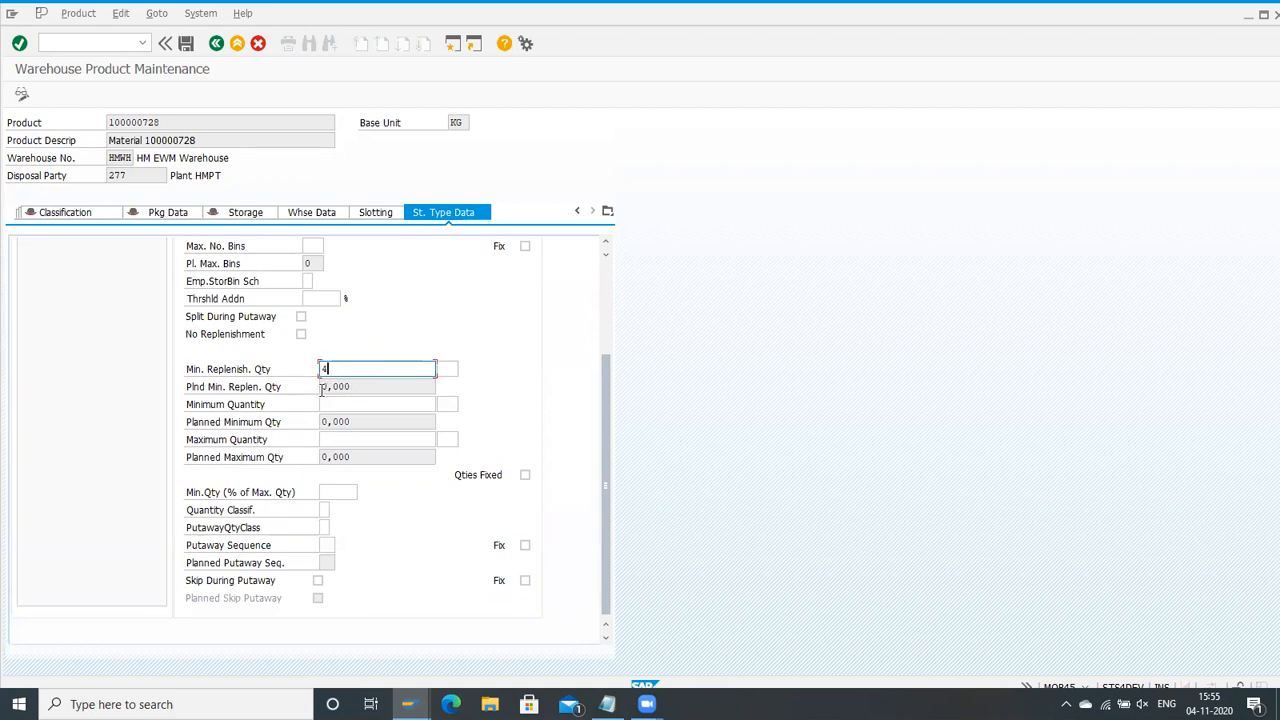
{"action": "scroll", "coordinate": [321, 489], "scroll_direction": "up", "scroll_amount": 3}
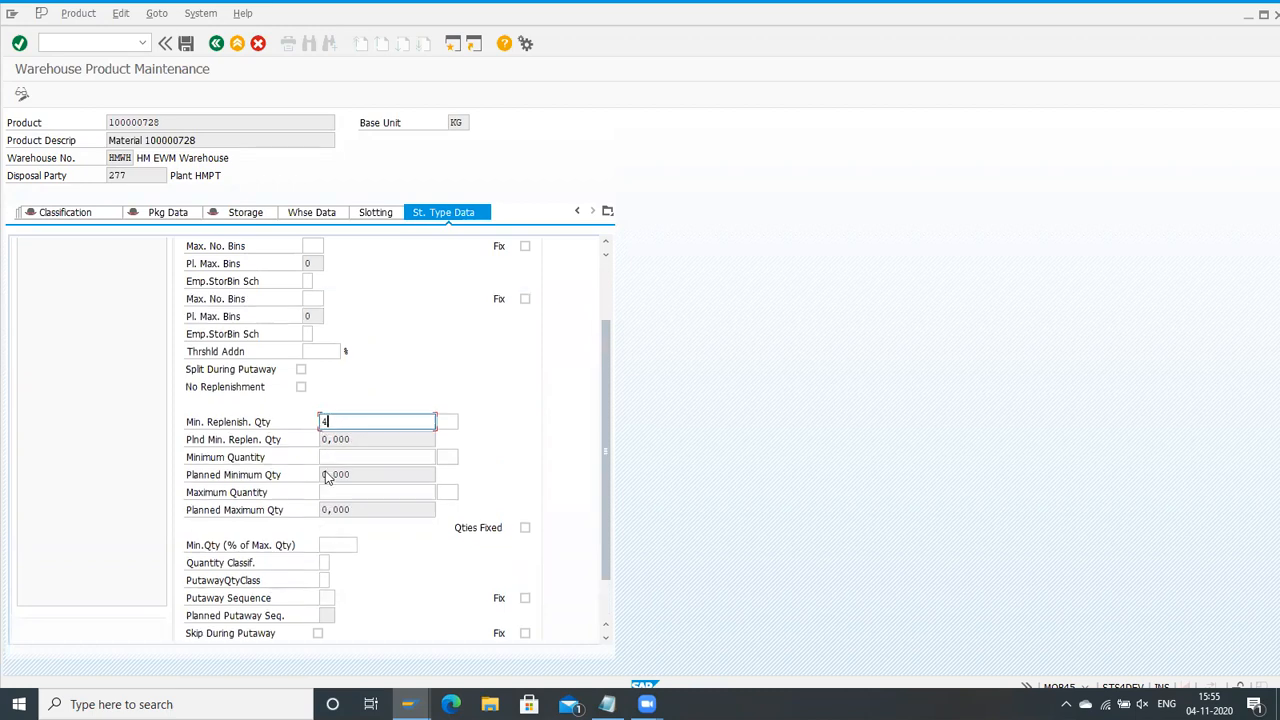
{"action": "left_click", "coordinate": [124, 16]}
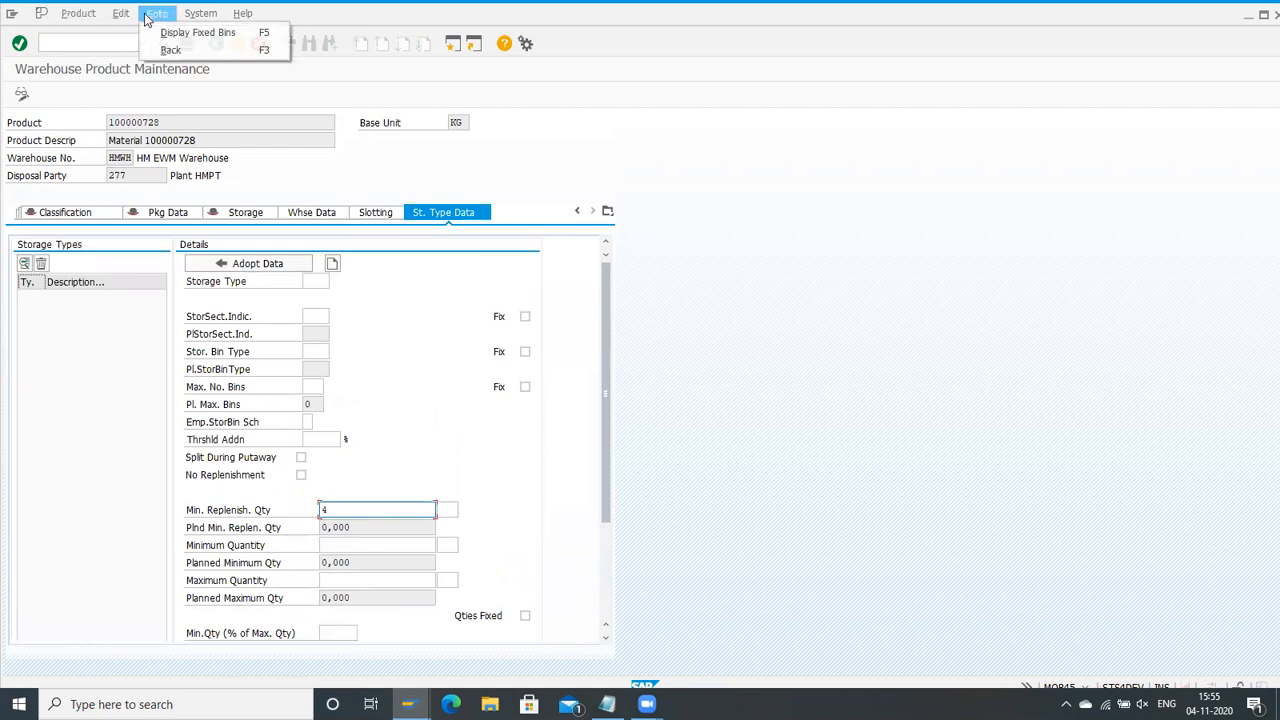
{"action": "left_click", "coordinate": [197, 31]}
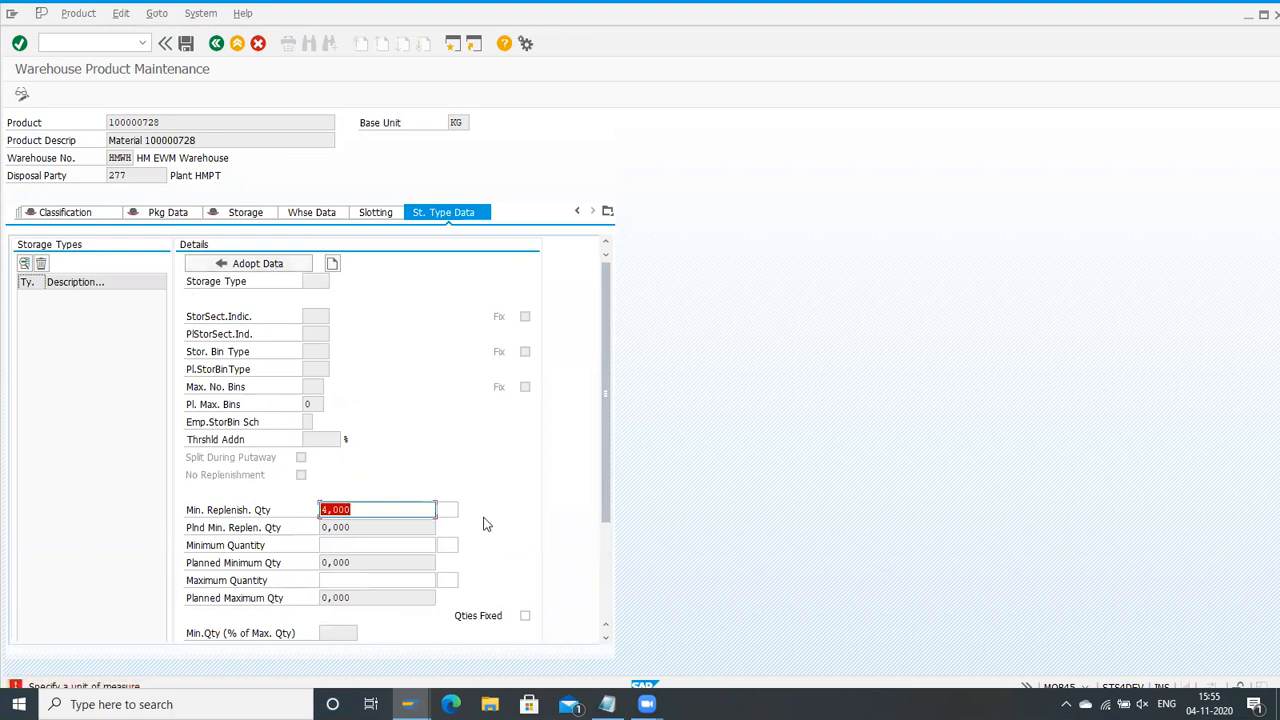
{"action": "left_click", "coordinate": [450, 510]}
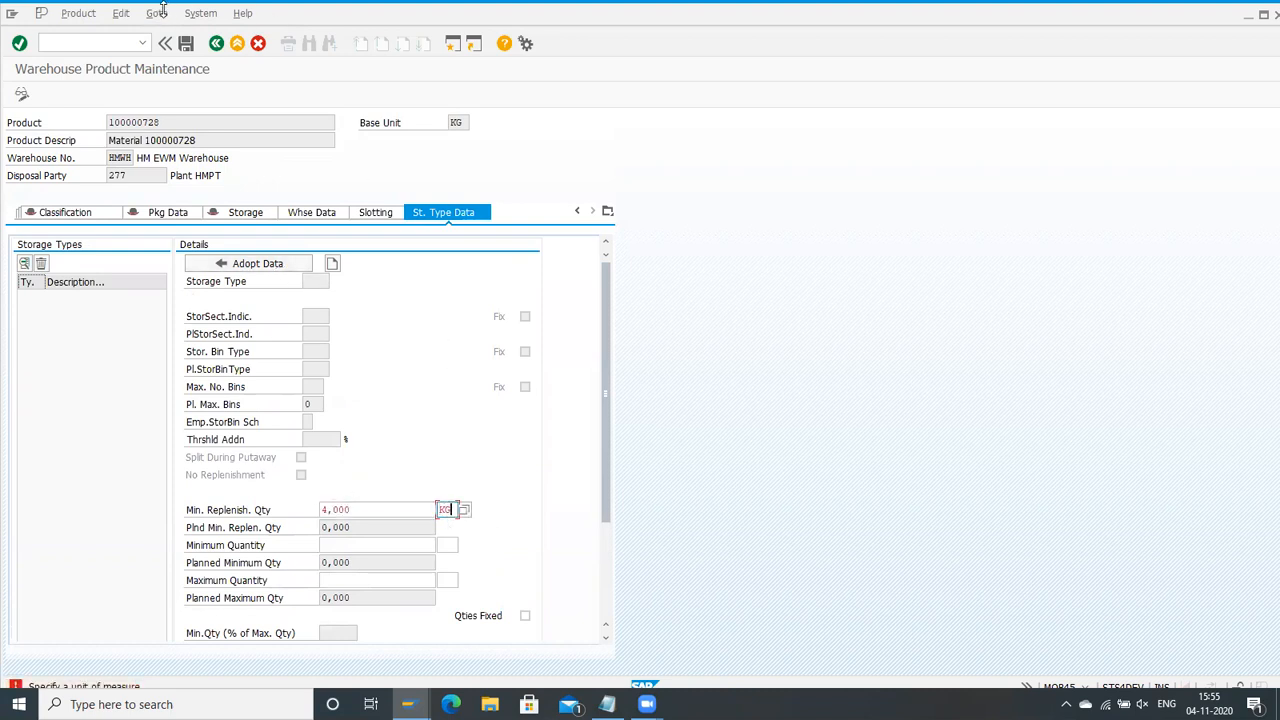
{"action": "left_click", "coordinate": [118, 14]}
{"action": "mouse_move", "coordinate": [80, 14]}
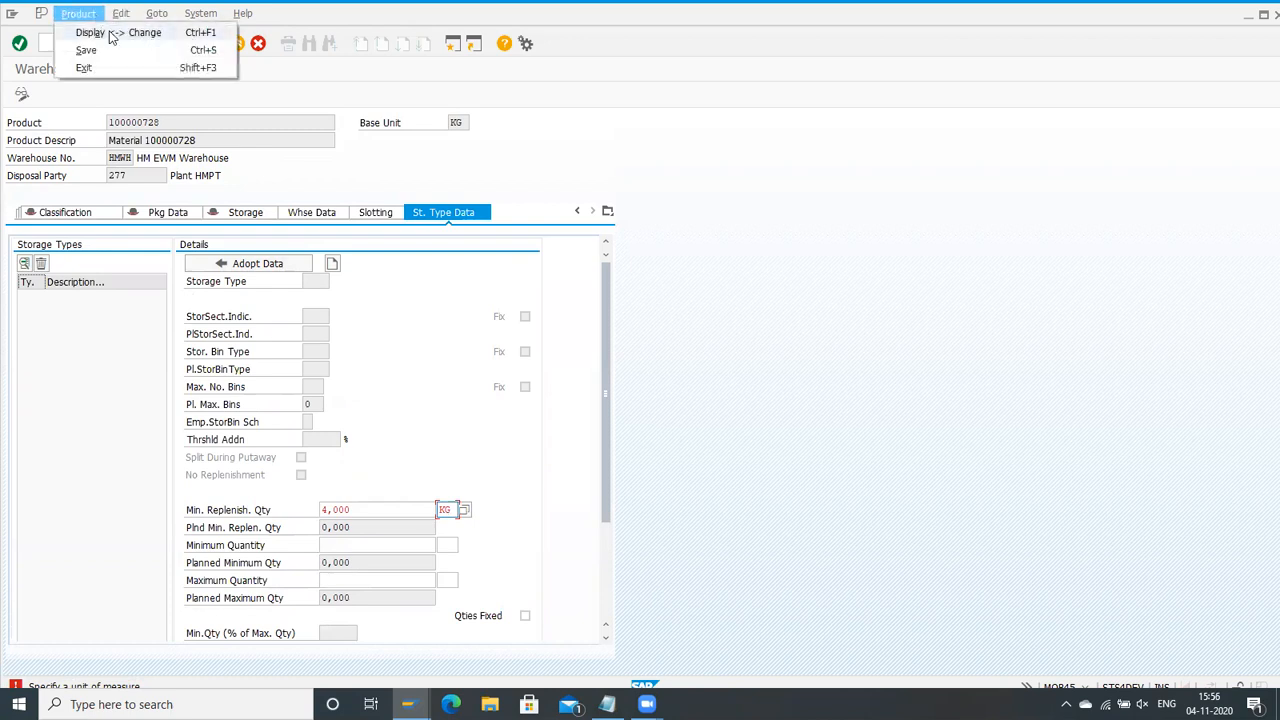
{"action": "left_click", "coordinate": [166, 32]}
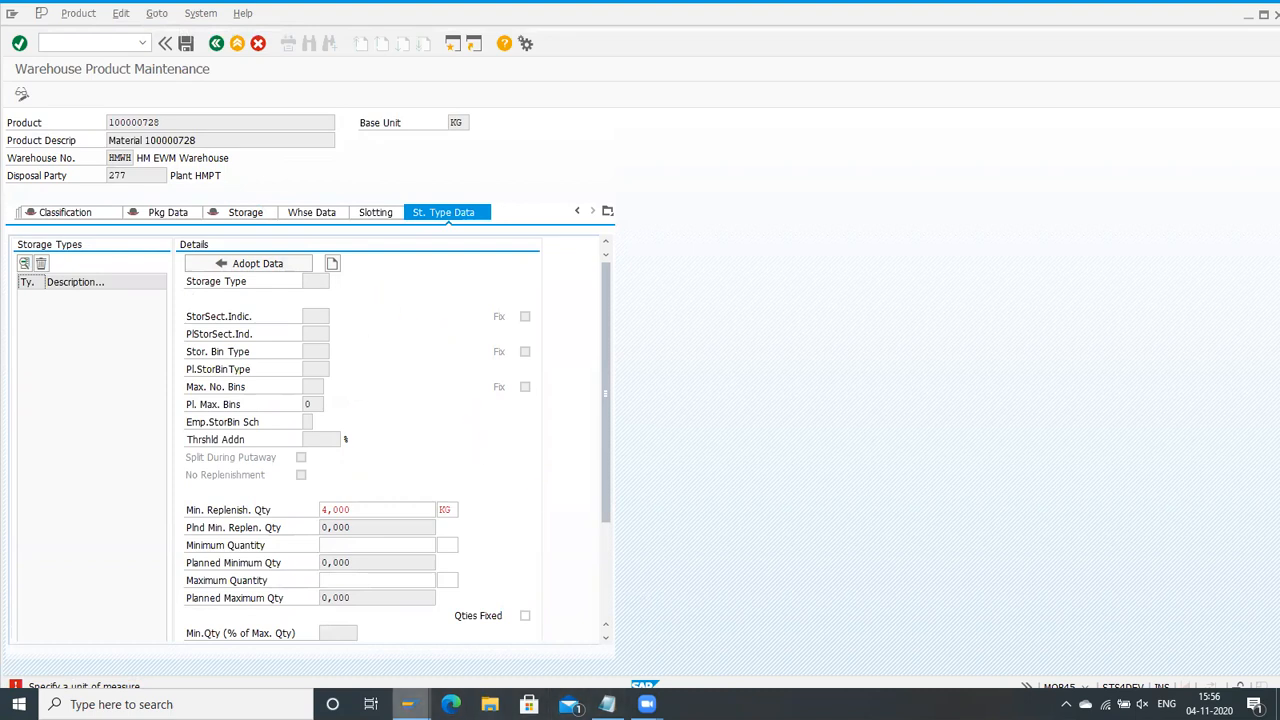
Step: Switch to the fixed storage bins list, and return to the available stock list in the Warehouse Management Monitor session
{"action": "left_click", "coordinate": [407, 704]}
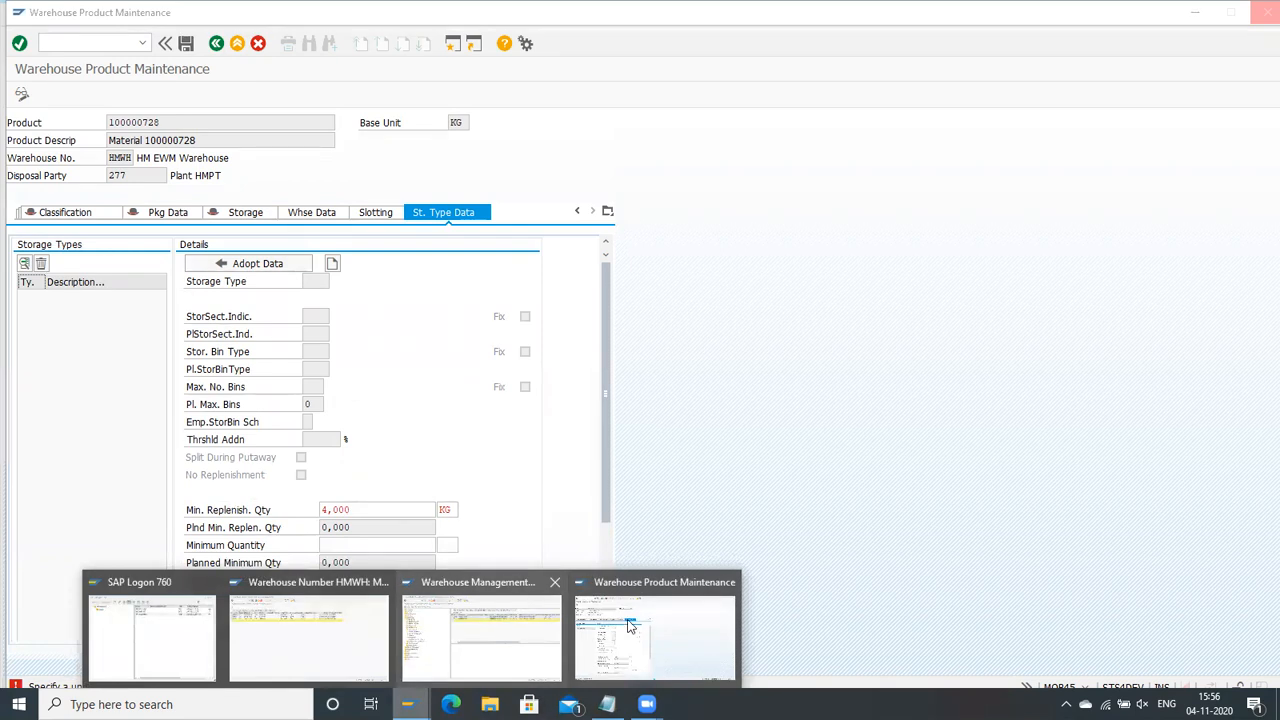
{"action": "left_click", "coordinate": [365, 630]}
{"action": "mouse_move", "coordinate": [407, 704]}
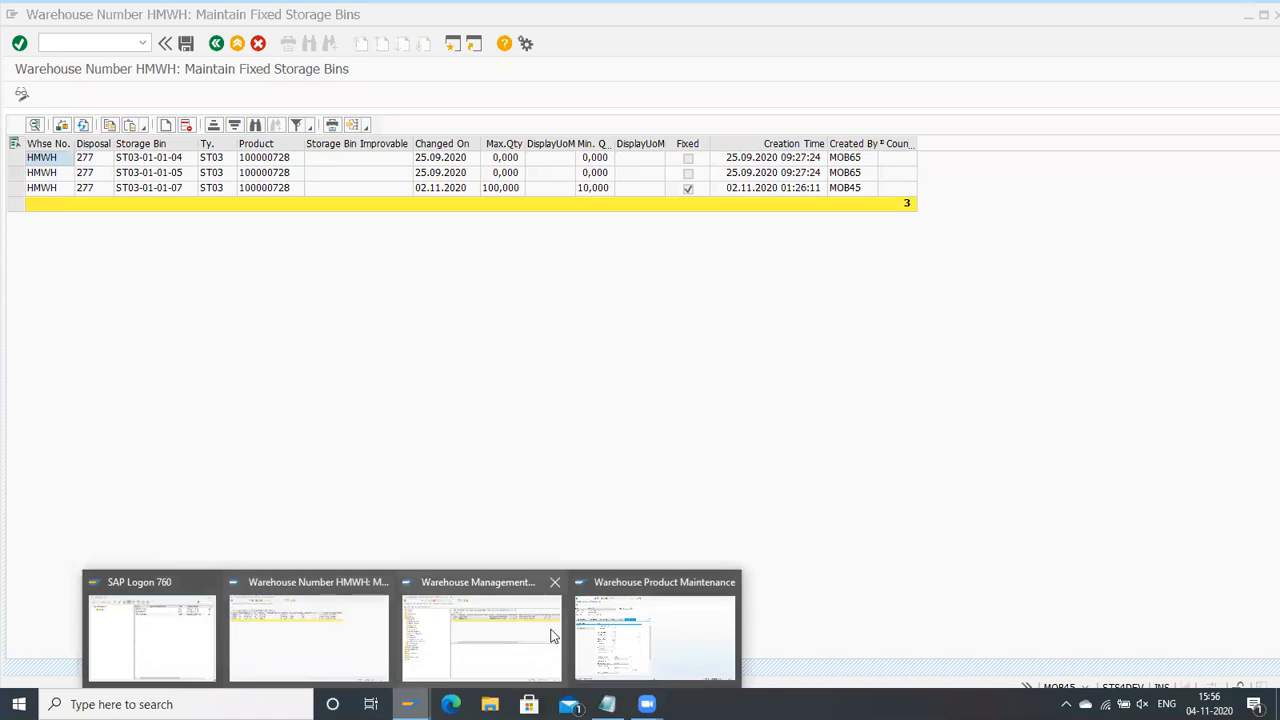
{"action": "left_click", "coordinate": [529, 634]}
{"action": "left_click", "coordinate": [587, 175]}
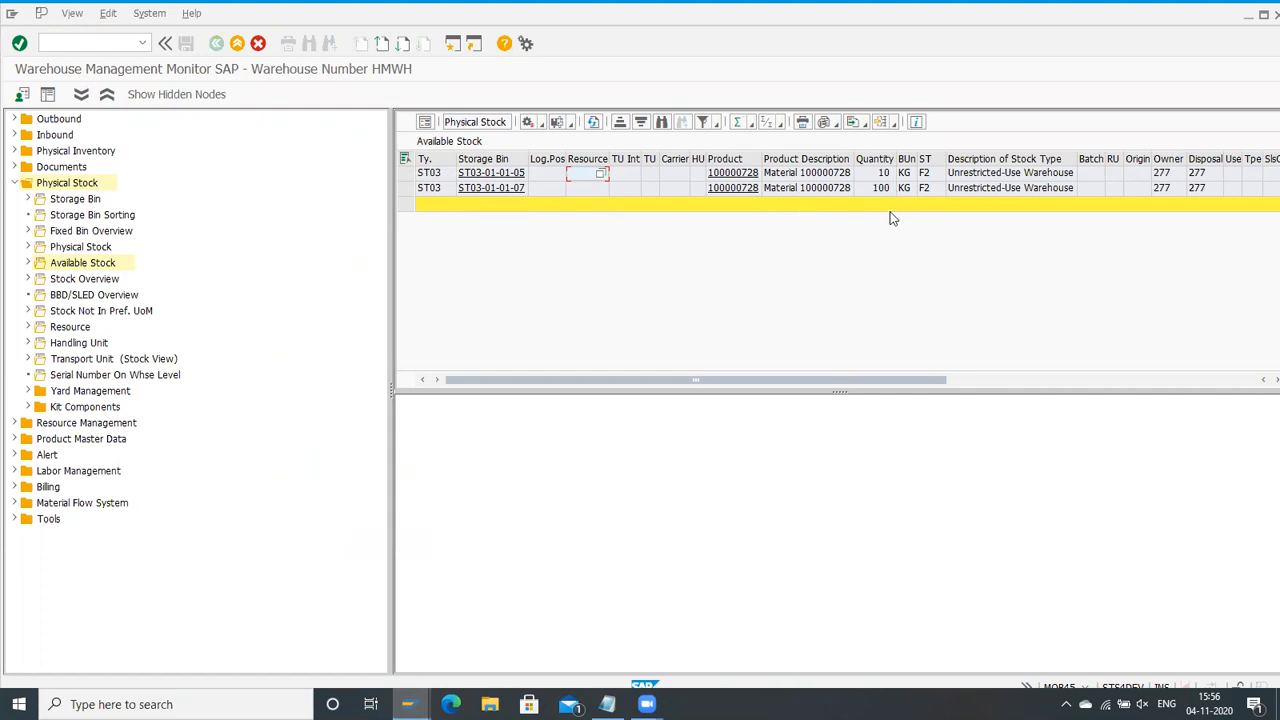
Step: Create a confirmed warehouse task moving 100 KG from bin ST03-01-01-07 to storage type ST01 with warehouse process type 9999
{"action": "left_click", "coordinate": [405, 188]}
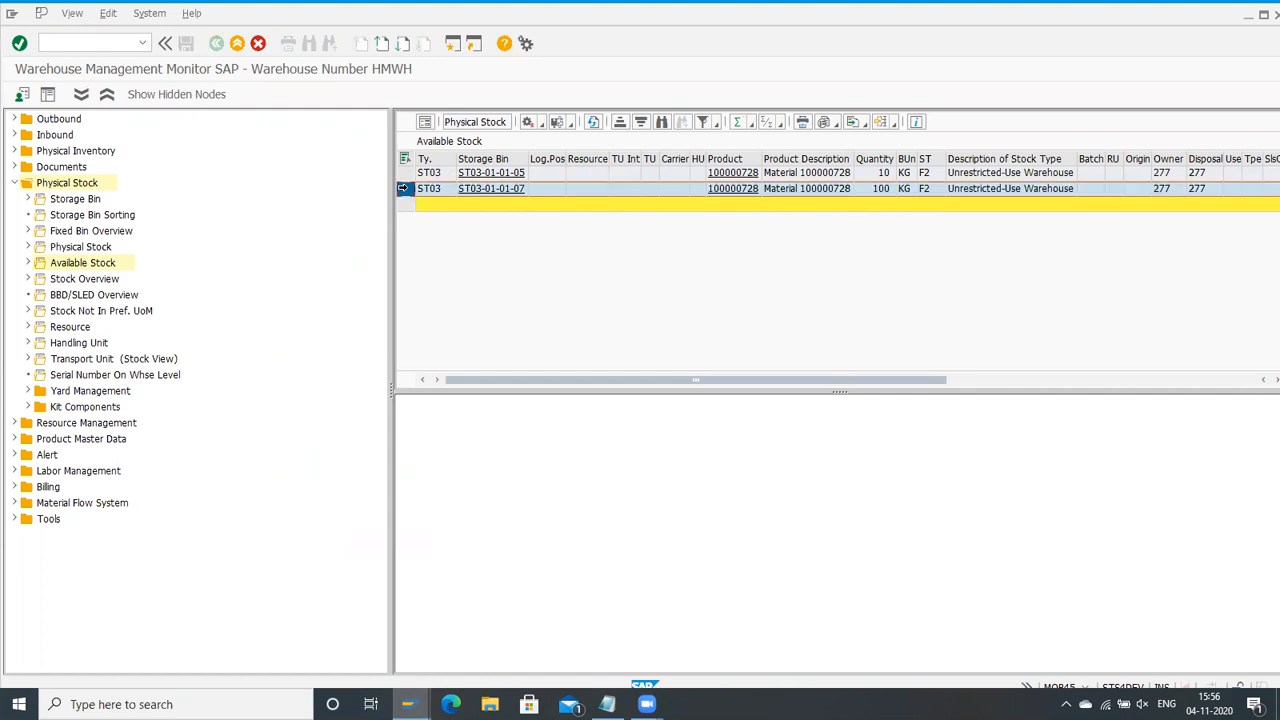
{"action": "left_click", "coordinate": [540, 122]}
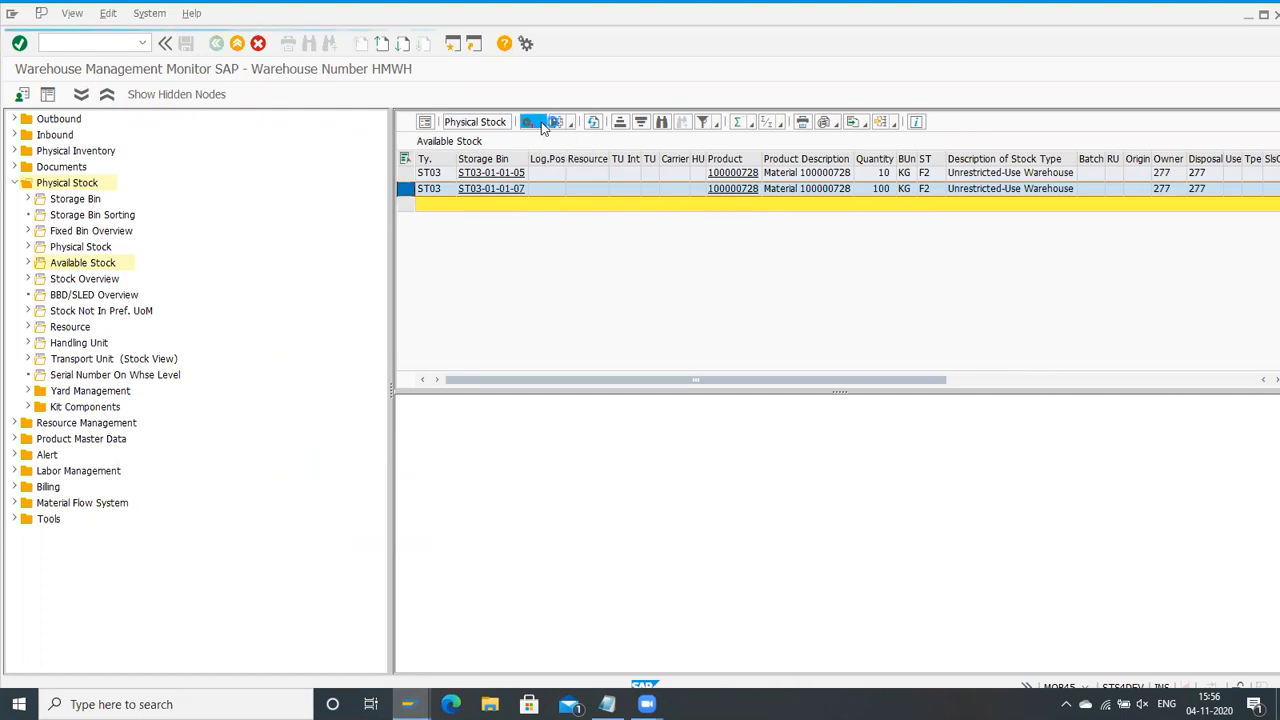
{"action": "left_click", "coordinate": [570, 142]}
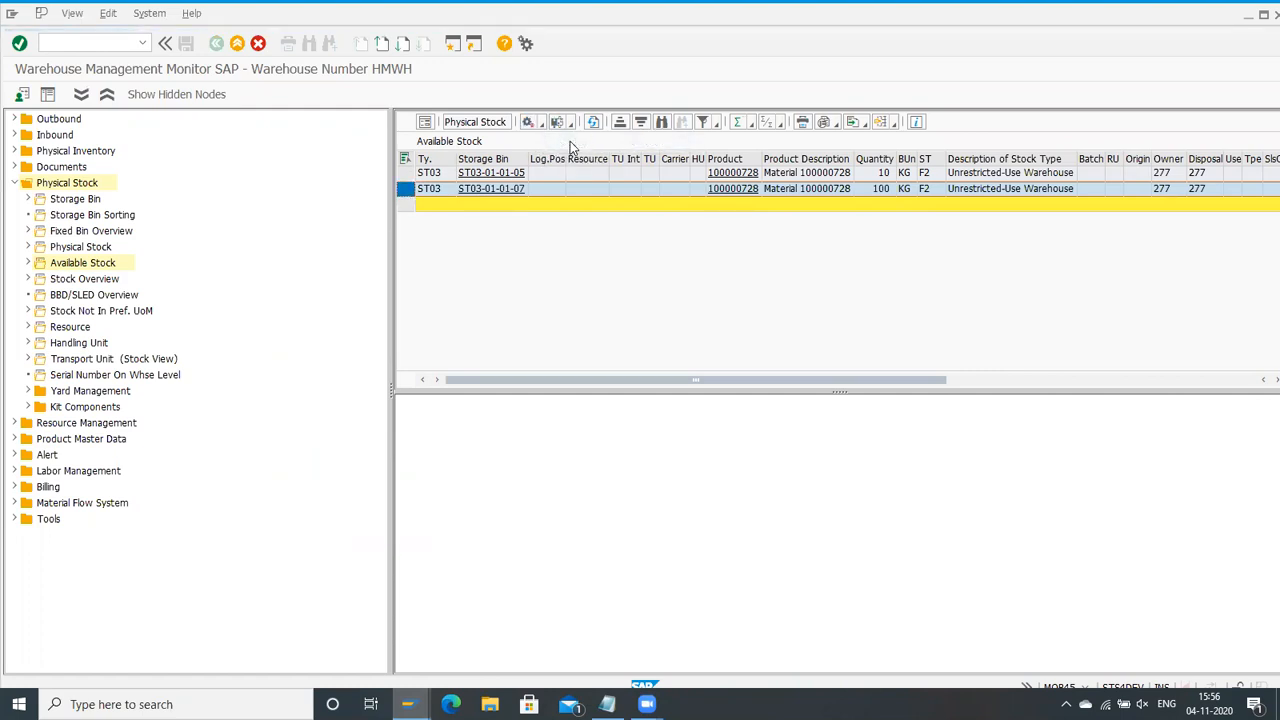
{"action": "left_click", "coordinate": [173, 413]}
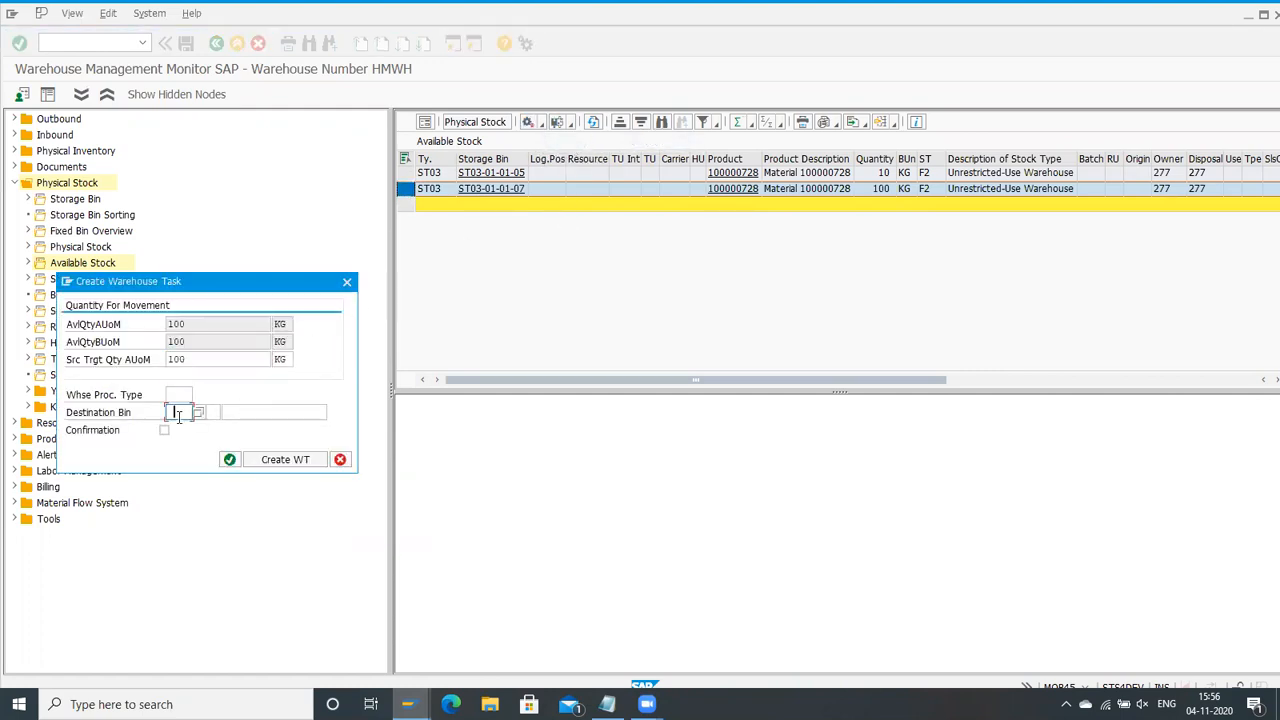
{"action": "type", "text": "ST01"}
{"action": "left_click", "coordinate": [164, 430]}
{"action": "left_click", "coordinate": [172, 395]}
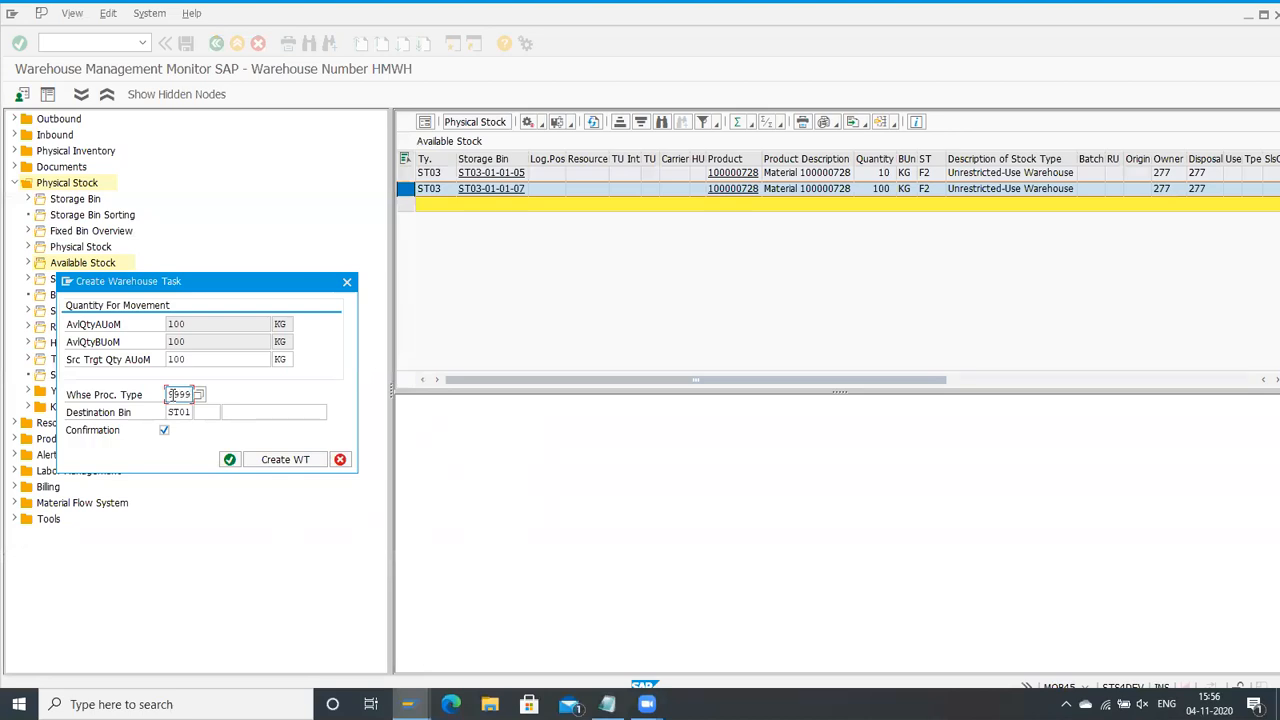
{"action": "left_click", "coordinate": [290, 459]}
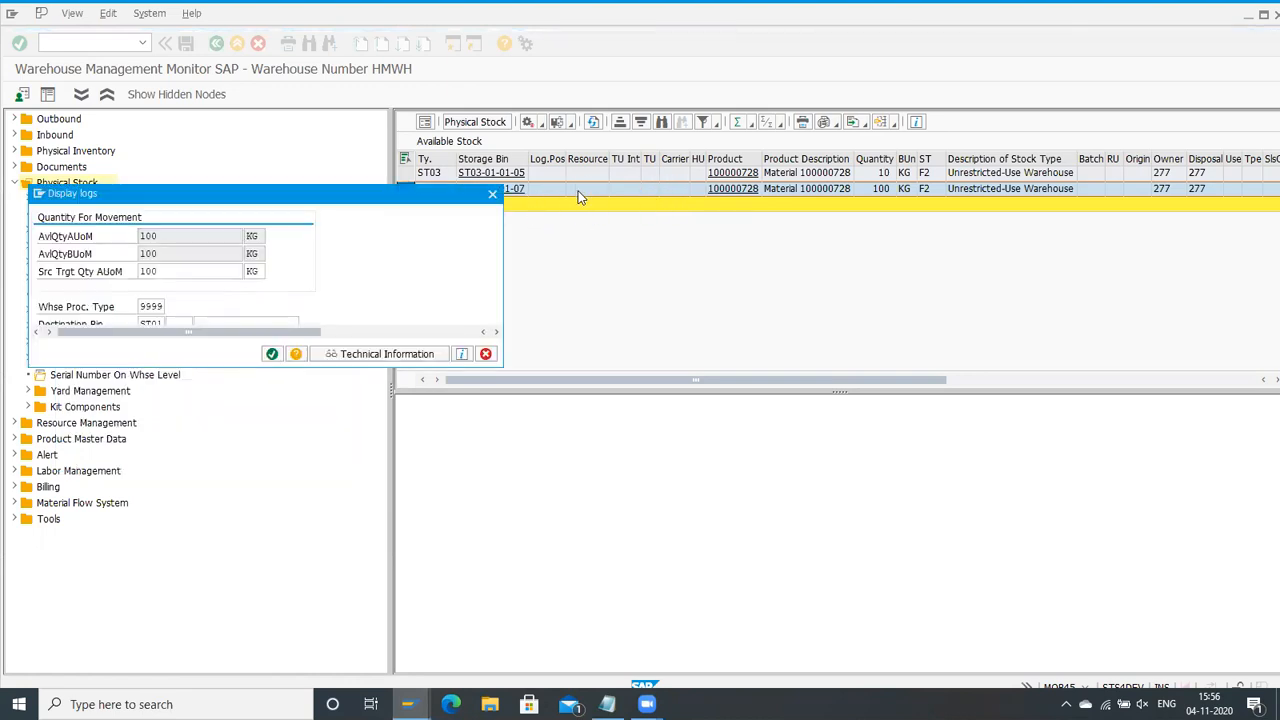
{"action": "left_click", "coordinate": [270, 354]}
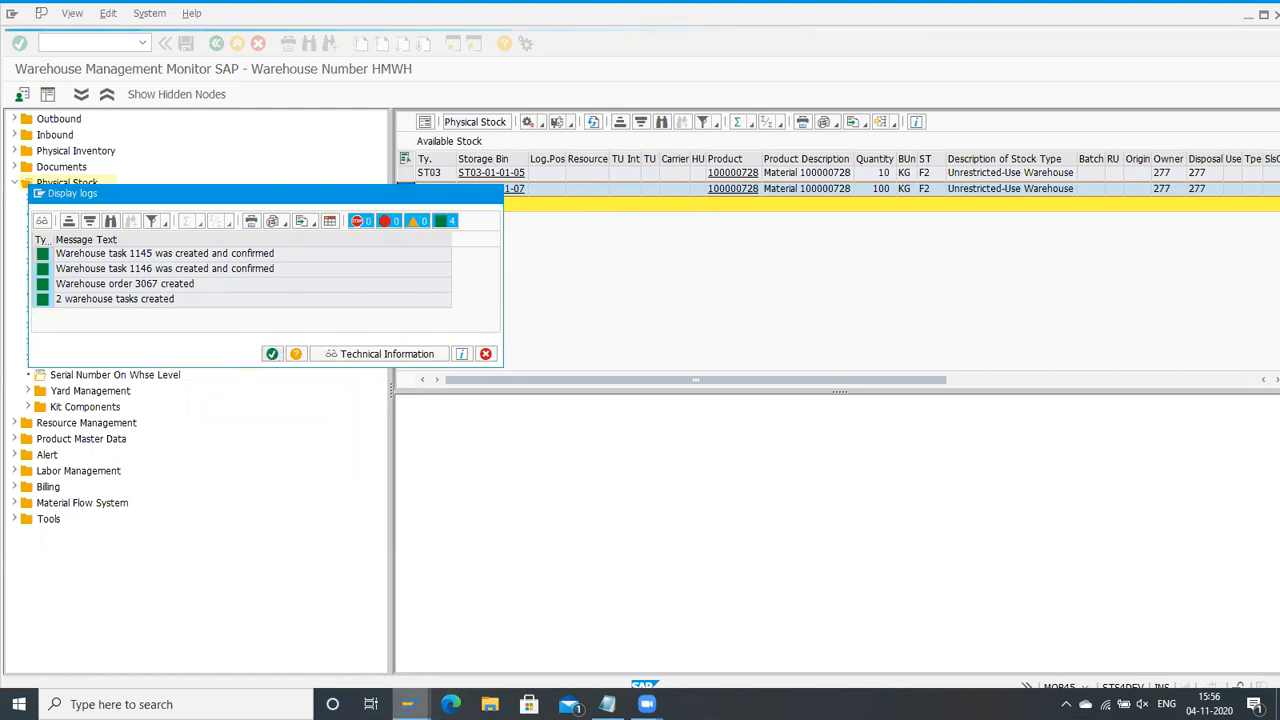
{"action": "mouse_move", "coordinate": [407, 704]}
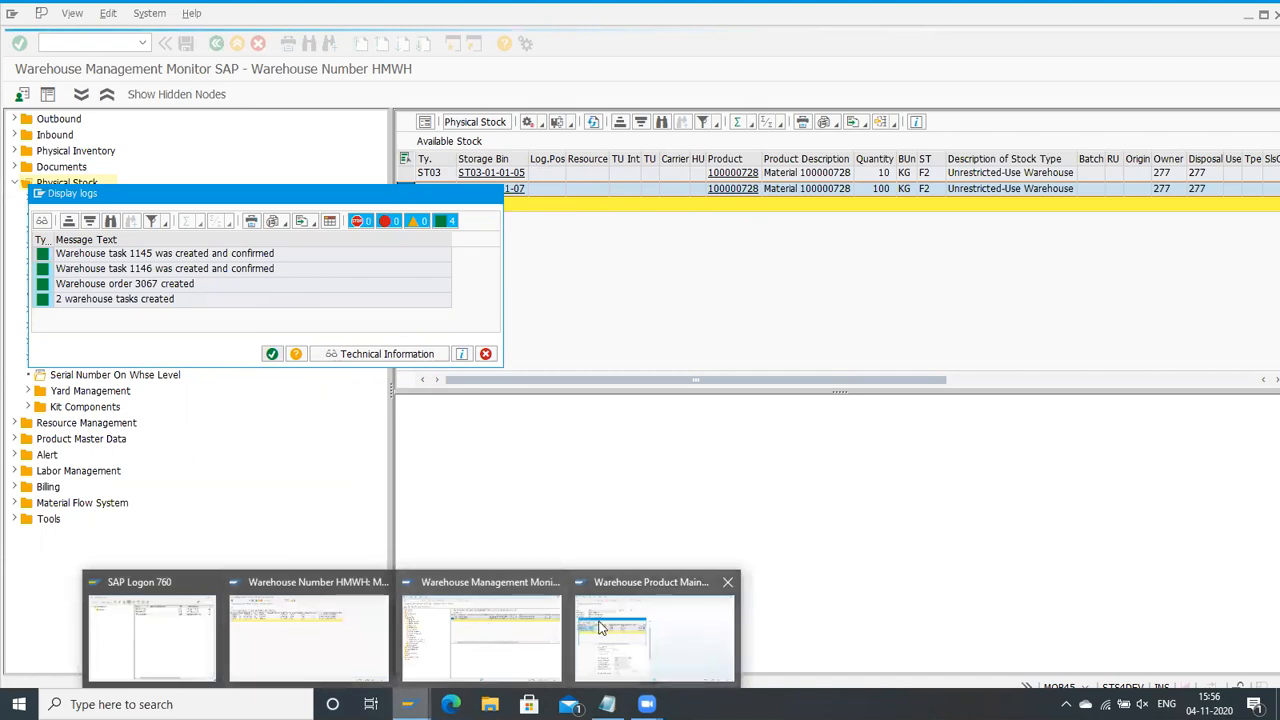
Step: Open Schedule Replenishment in the fixed bins session and run planned replenishment for warehouse HMWH with Fill to Maximum Quantity and Show Log Immediately enabled
{"action": "left_click", "coordinate": [322, 653]}
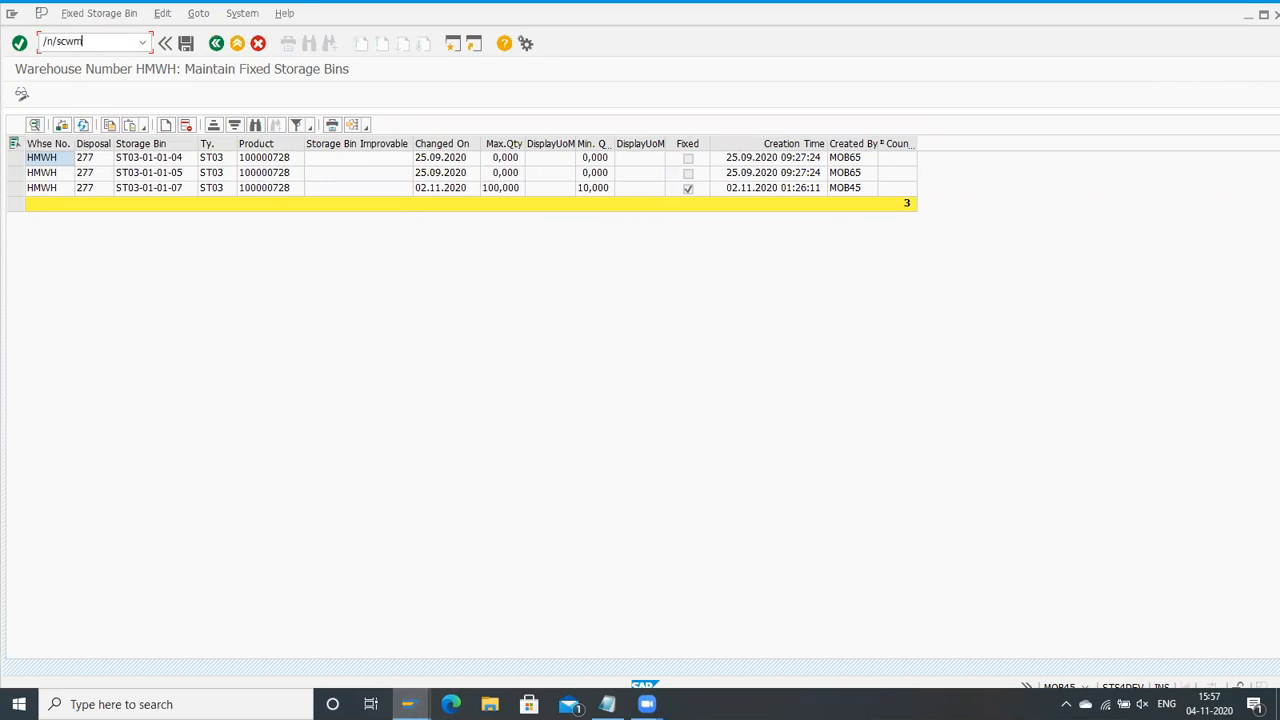
{"action": "key", "text": "Return"}
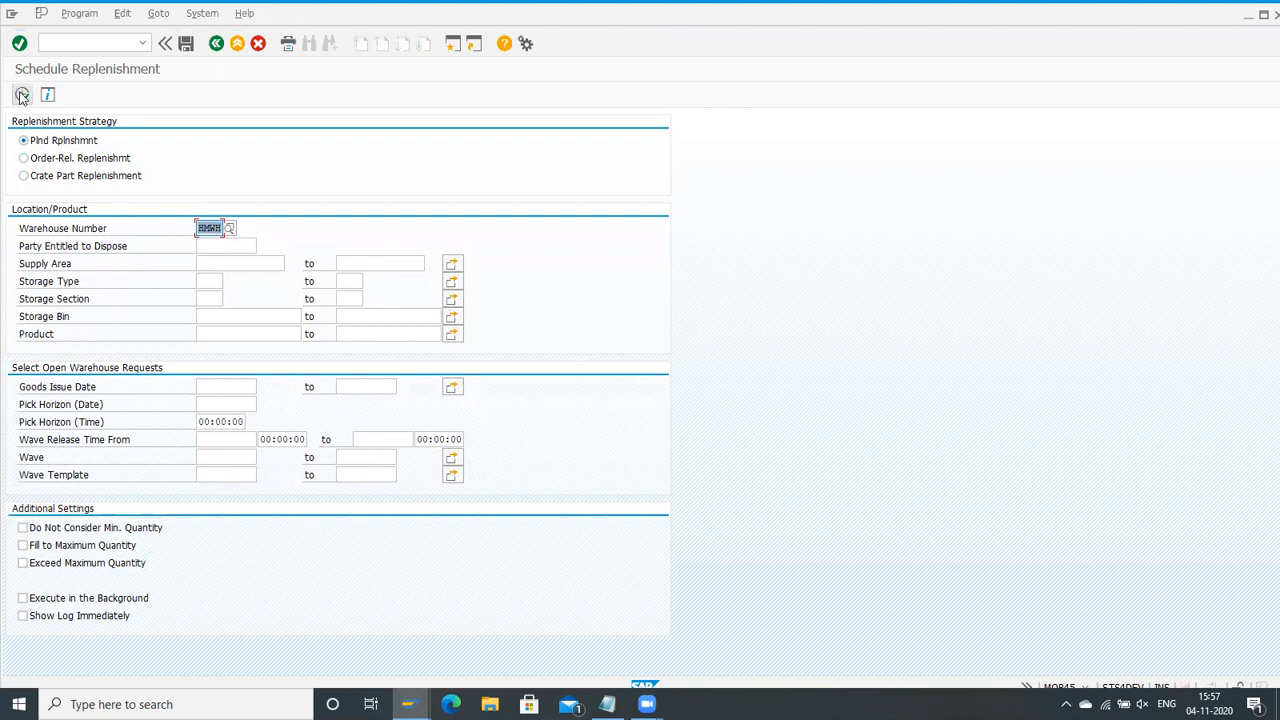
{"action": "left_click", "coordinate": [22, 615]}
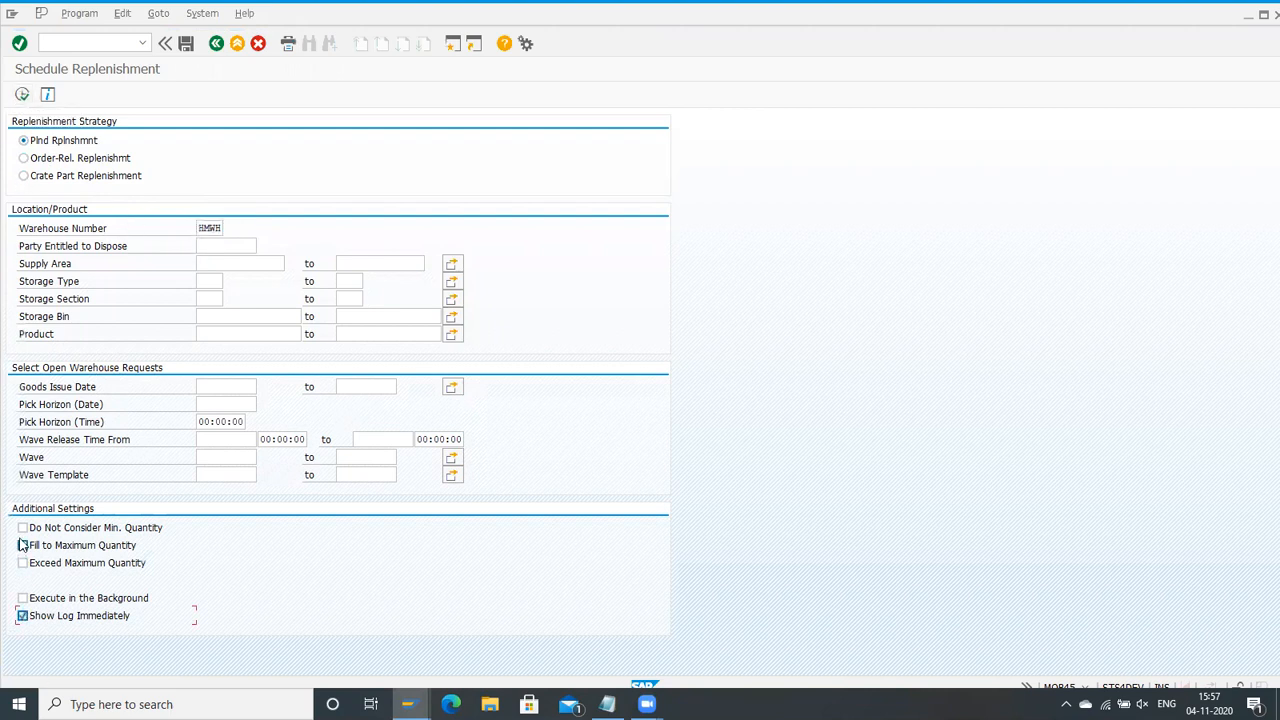
{"action": "left_click", "coordinate": [22, 545]}
{"action": "left_click", "coordinate": [24, 93]}
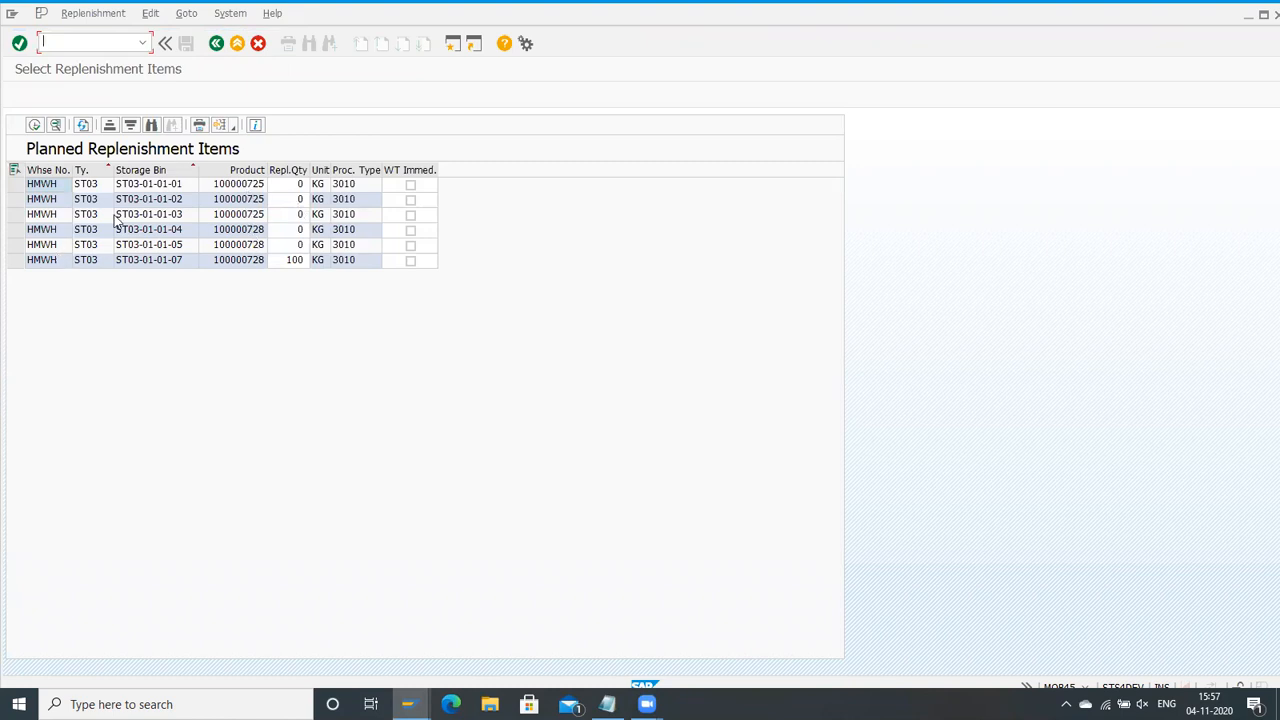
Step: Execute the planned replenishment item for bin ST03-01-01-07, check the warehouse request message in the log, and leave the transaction
{"action": "left_click", "coordinate": [16, 261]}
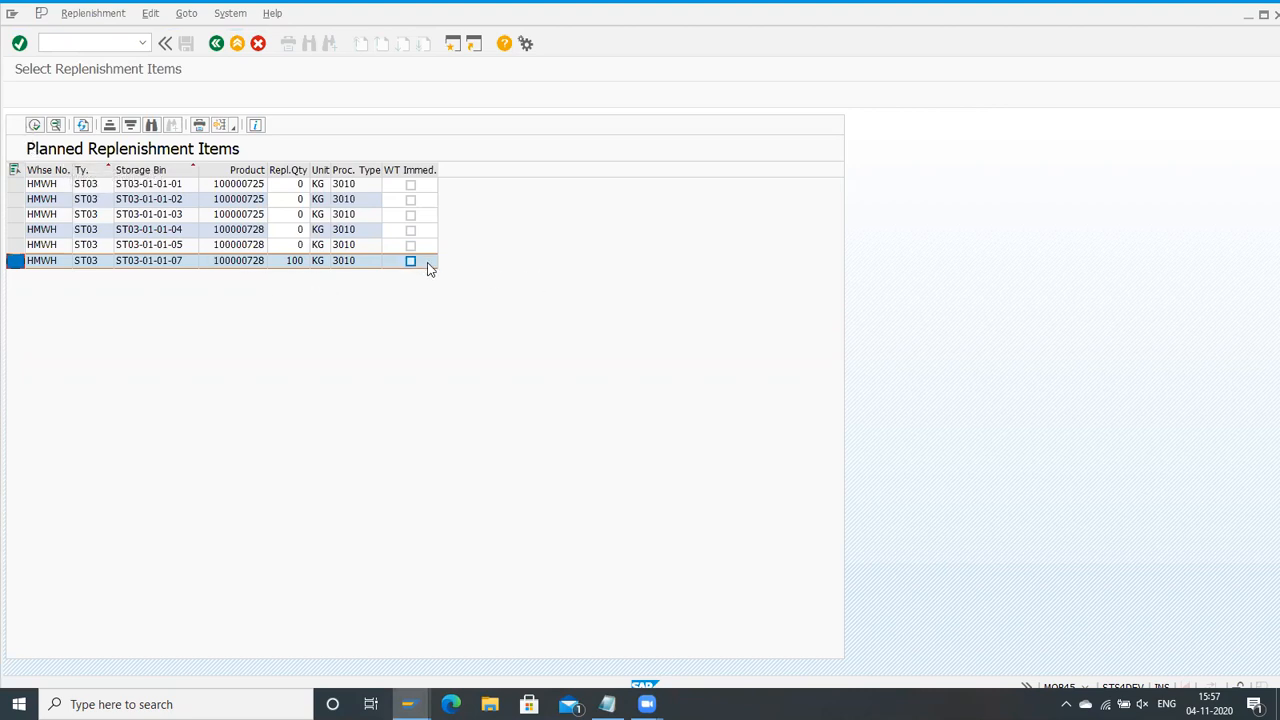
{"action": "left_click", "coordinate": [35, 126]}
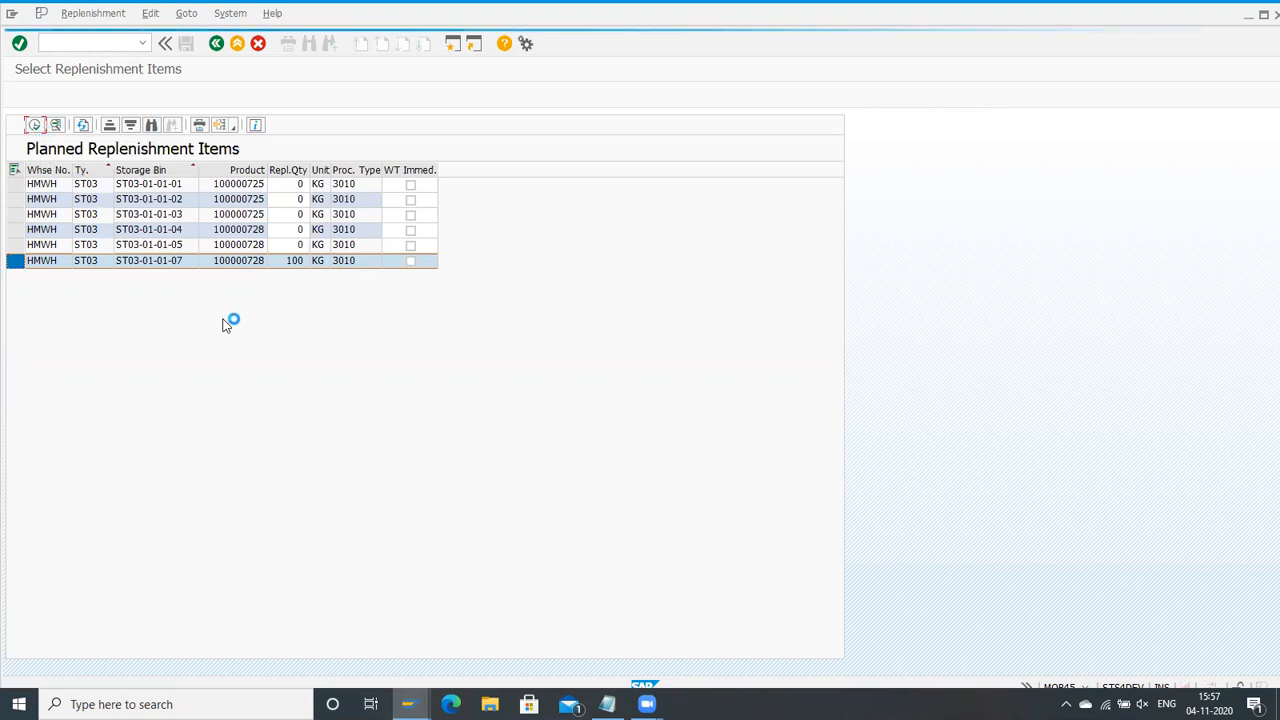
{"action": "left_click", "coordinate": [155, 256]}
{"action": "left_click", "coordinate": [155, 254]}
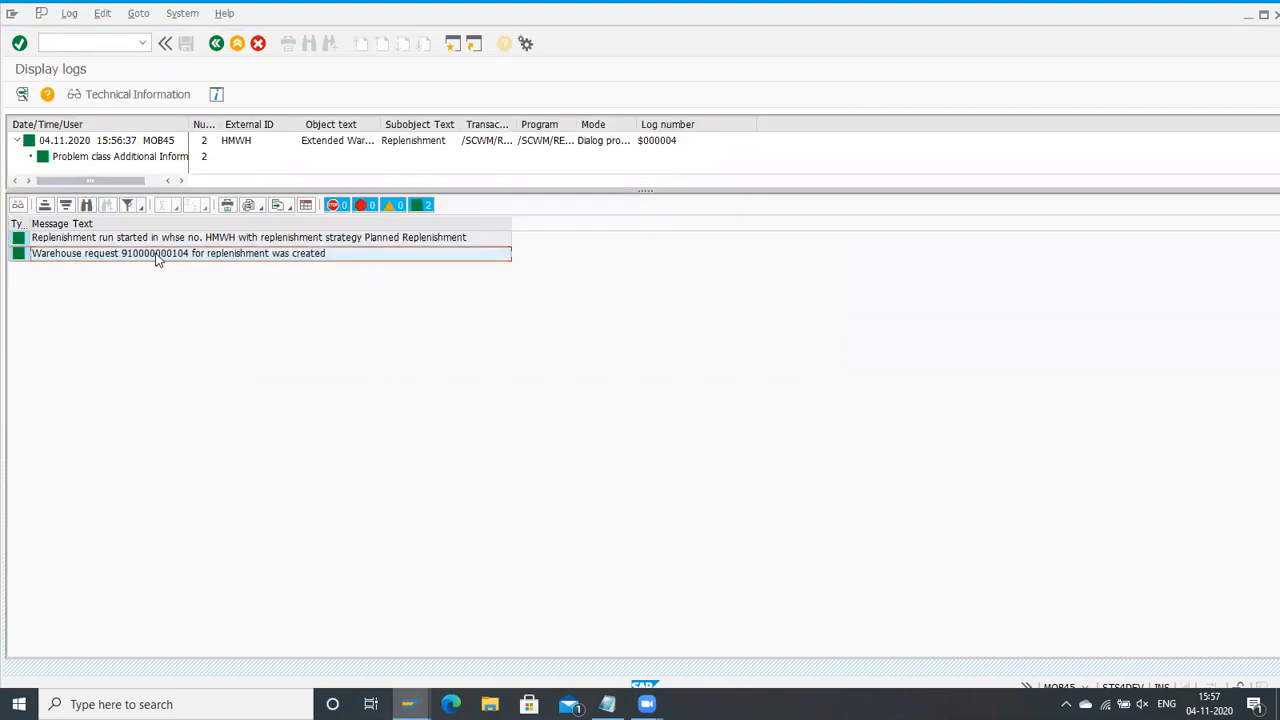
{"action": "left_click", "coordinate": [216, 44]}
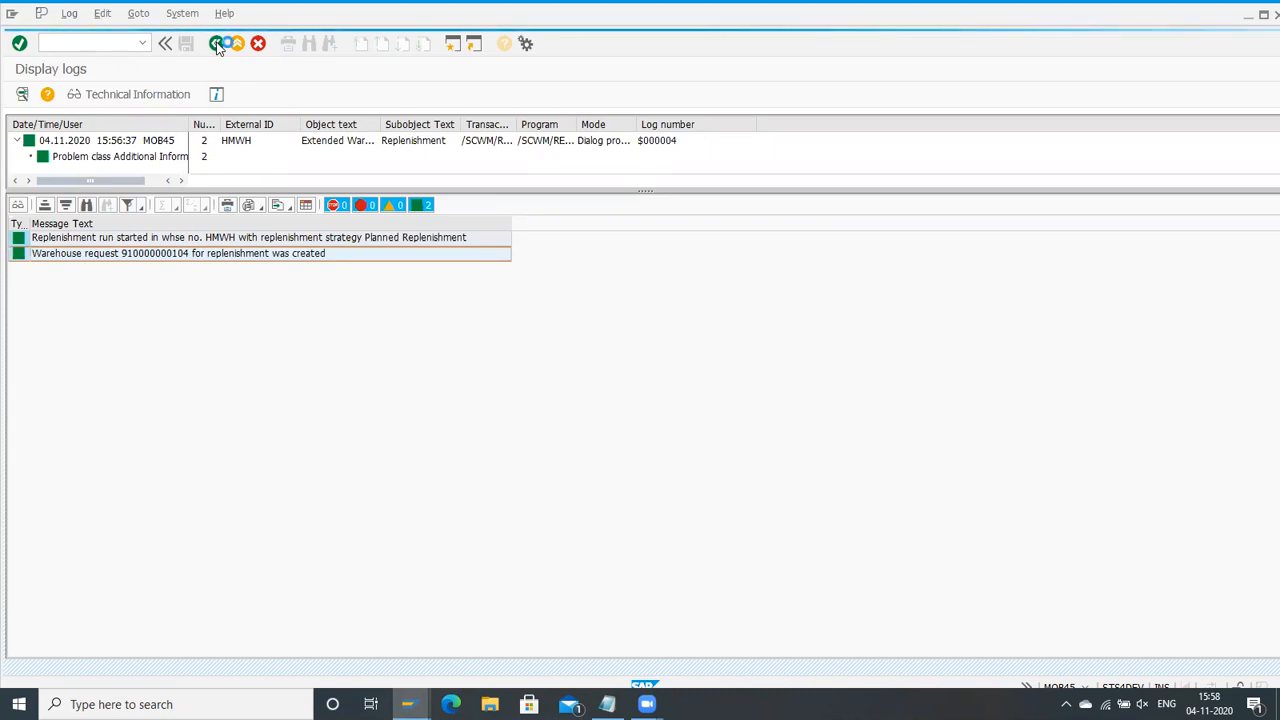
{"action": "left_click", "coordinate": [216, 44]}
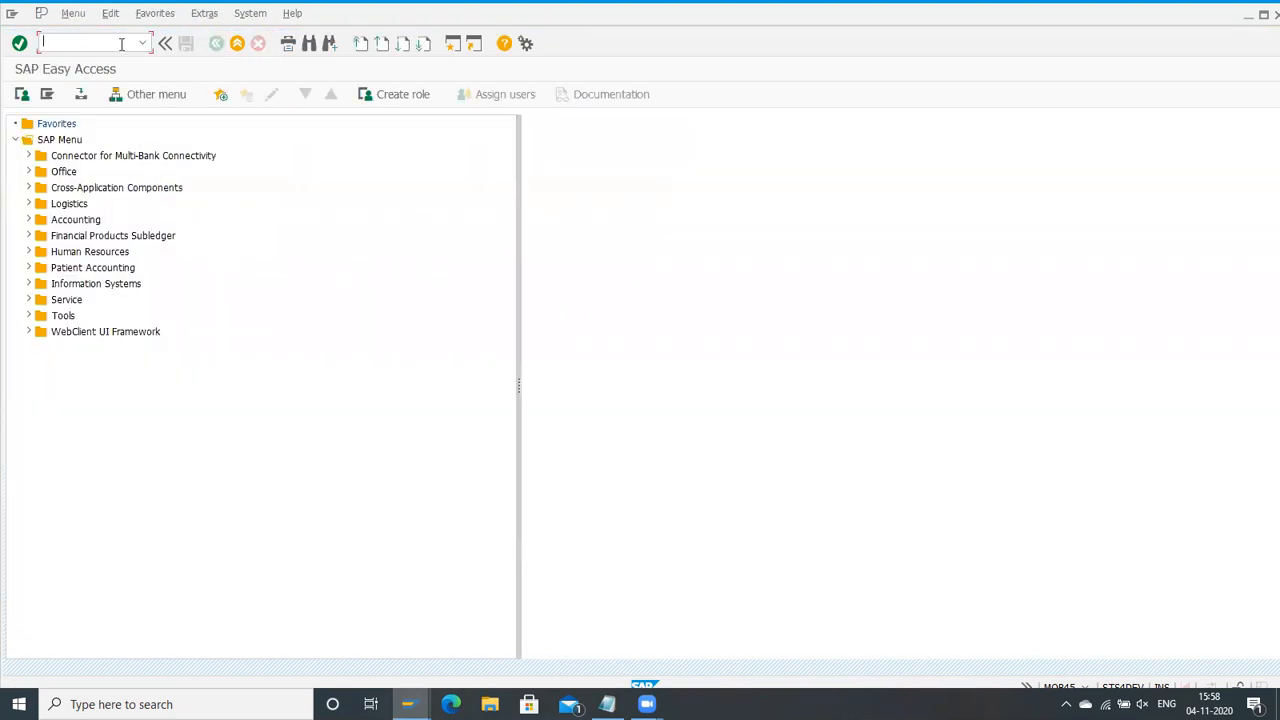
Step: Open Transfer for Internal Stock Transfer, located under Extended Warehouse Management work scheduling for warehouse requests
{"action": "left_click", "coordinate": [29, 205]}
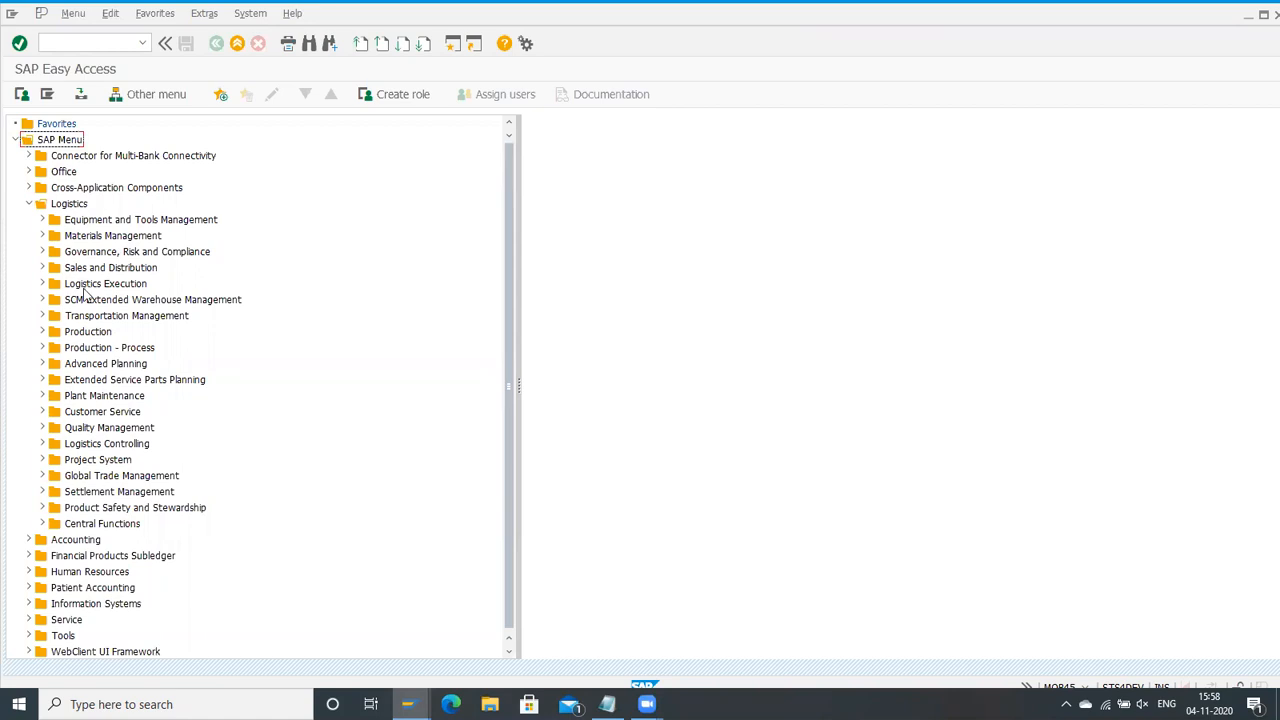
{"action": "left_click", "coordinate": [42, 300]}
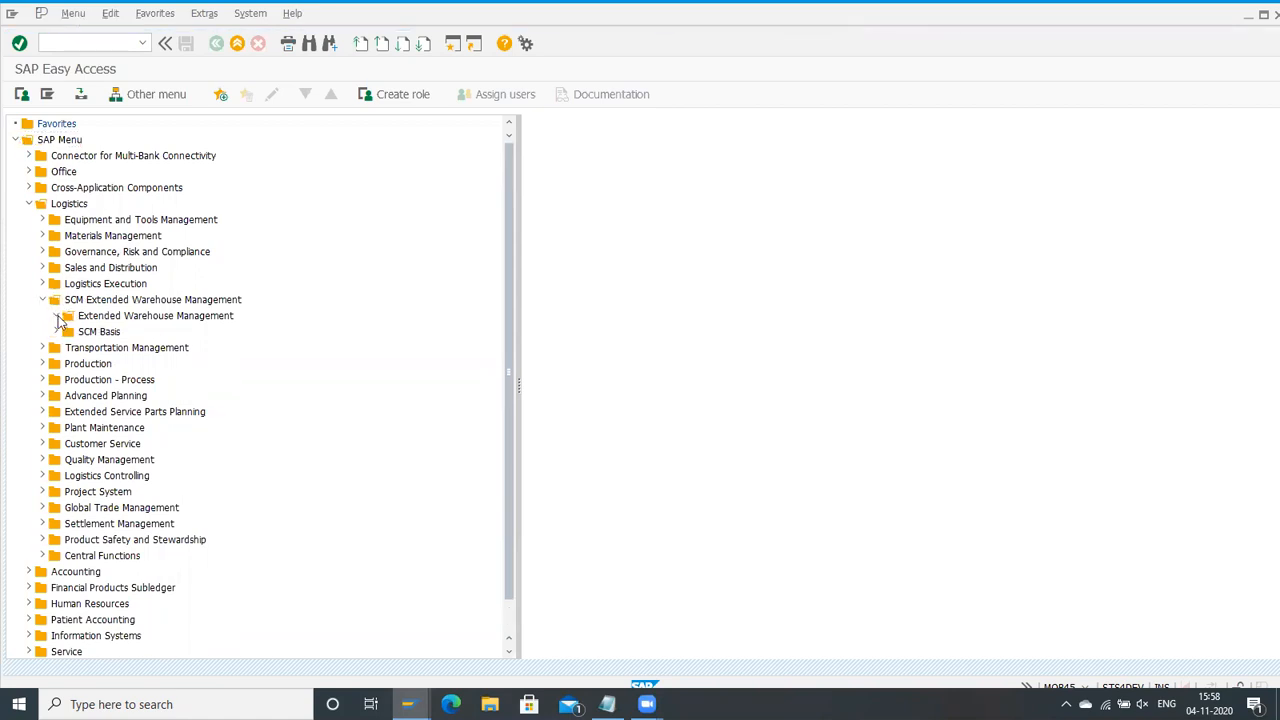
{"action": "left_click", "coordinate": [56, 315]}
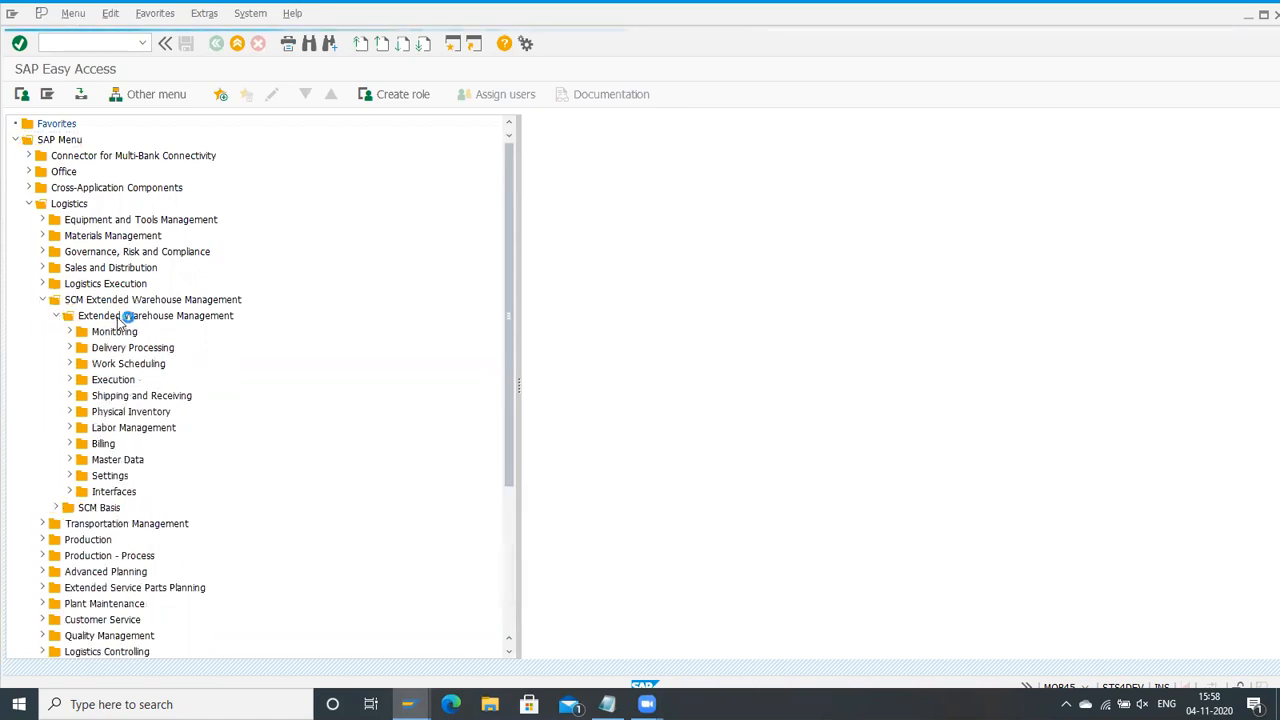
{"action": "left_click", "coordinate": [70, 365]}
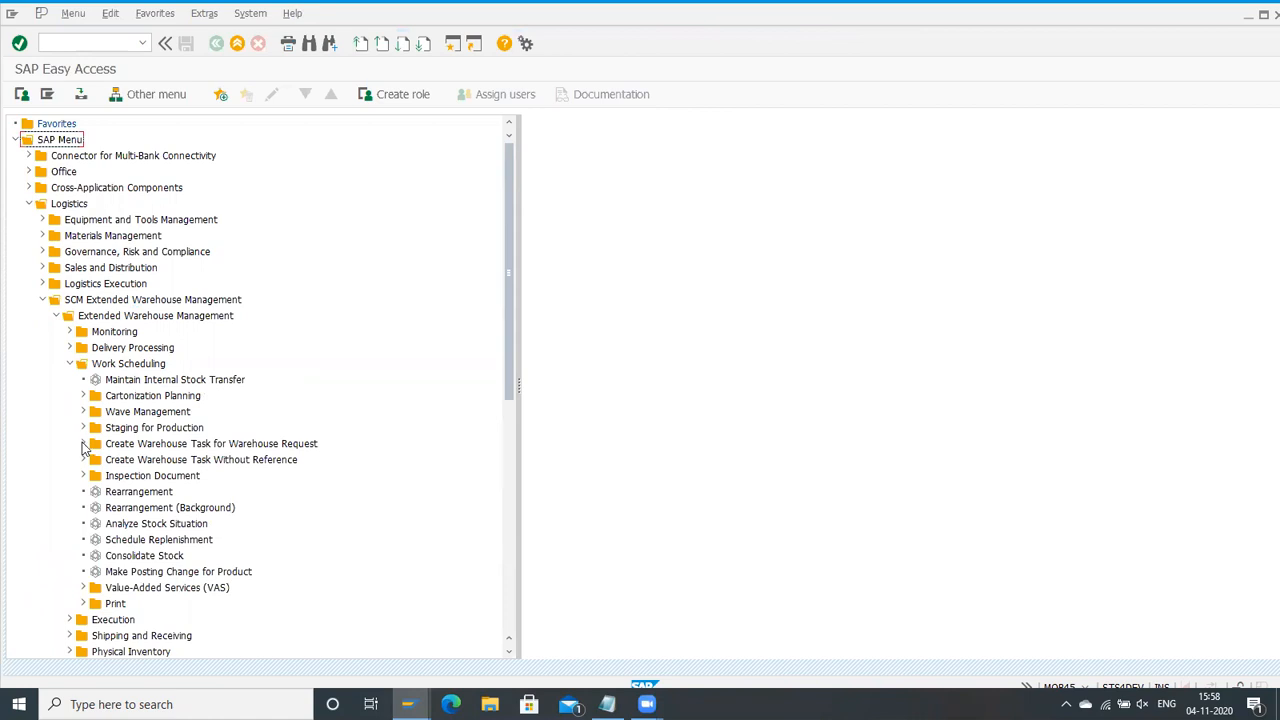
{"action": "left_click", "coordinate": [83, 460]}
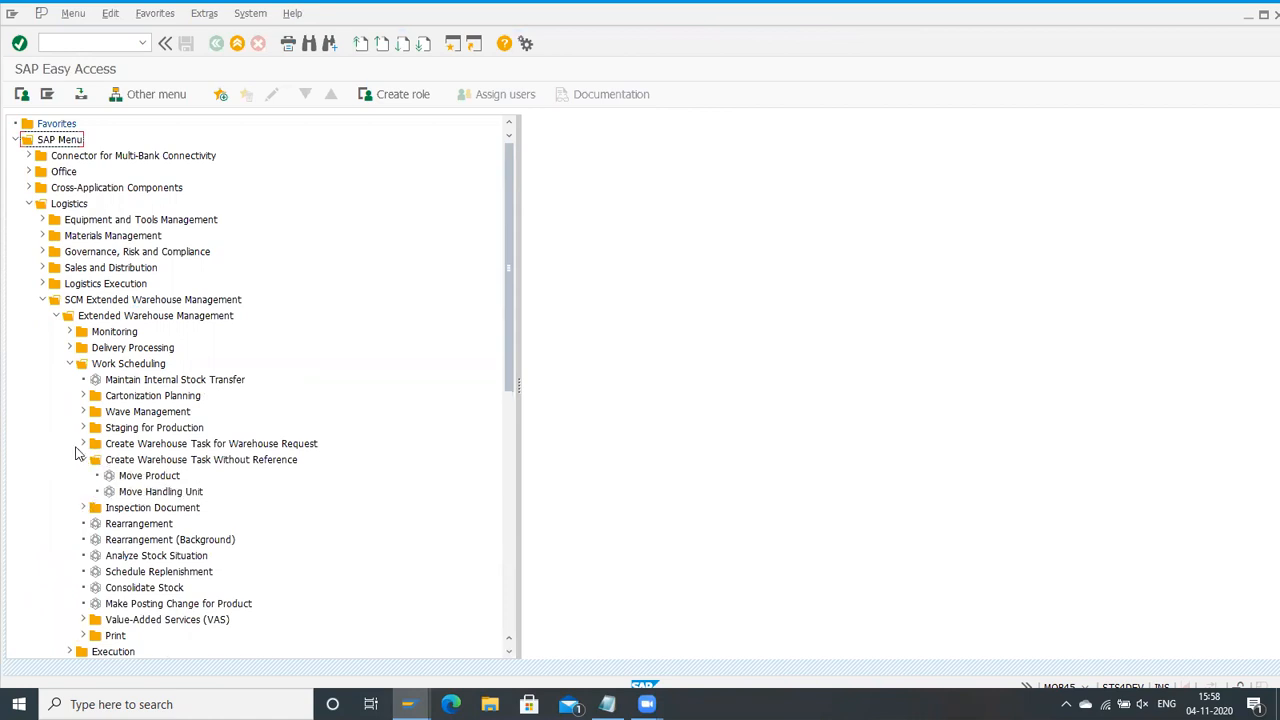
{"action": "left_click", "coordinate": [84, 444]}
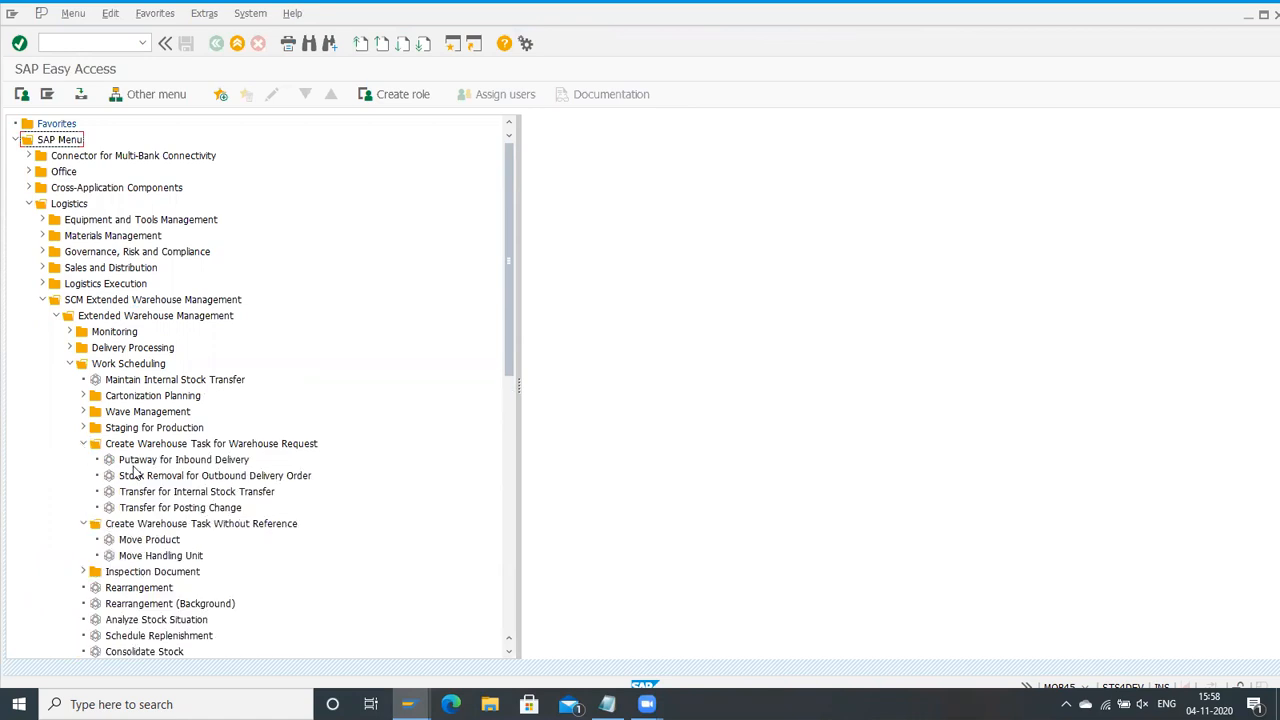
{"action": "double_click", "coordinate": [154, 493]}
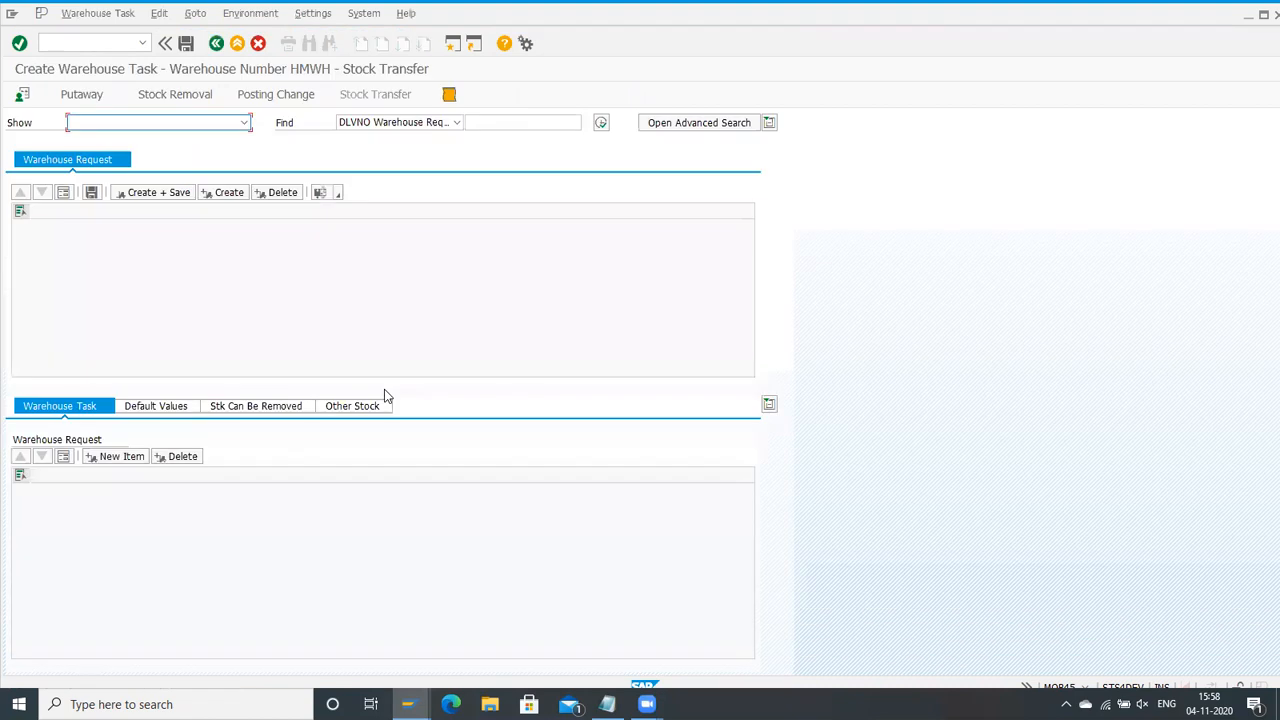
Step: Decline the unspecific search and run an advanced search for stock transfer warehouse requests of product 100000728
{"action": "left_click", "coordinate": [600, 122]}
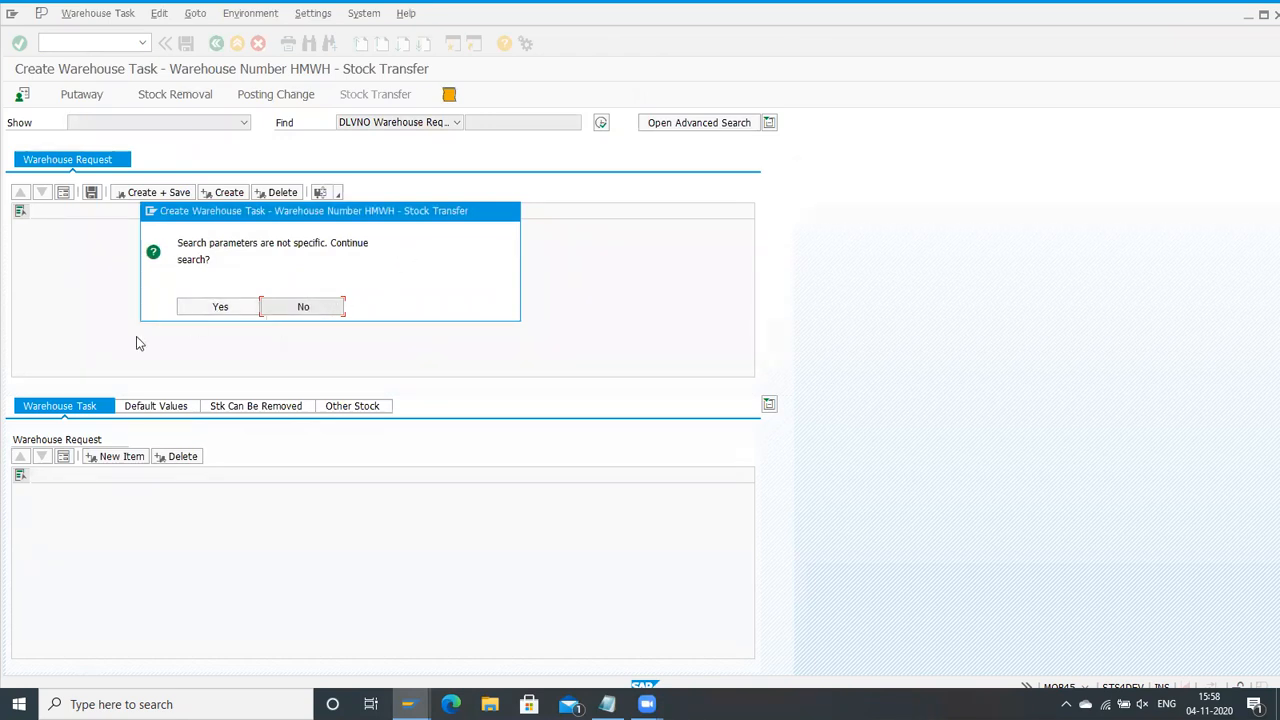
{"action": "left_click", "coordinate": [330, 305]}
{"action": "left_click", "coordinate": [706, 124]}
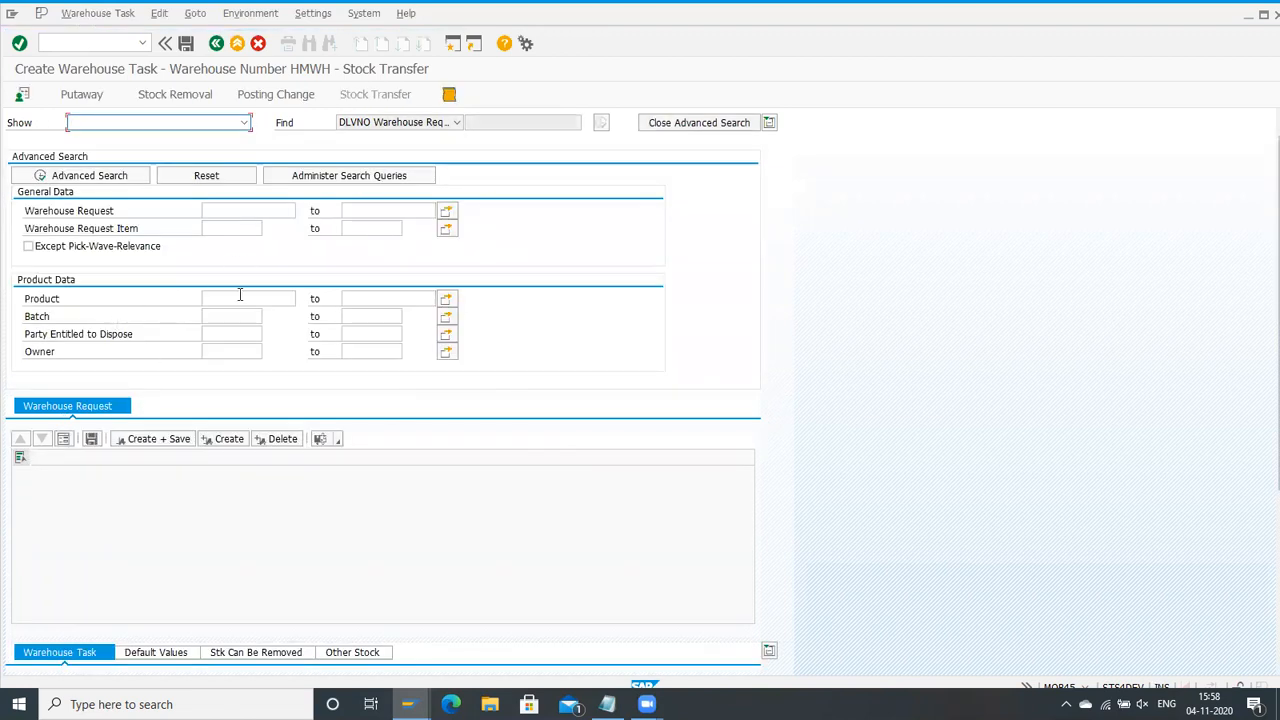
{"action": "left_click", "coordinate": [240, 297]}
{"action": "type", "text": ". Replenish. Qty"}
{"action": "key", "text": "BackSpace"}
{"action": "key", "text": "BackSpace"}
{"action": "key", "text": "BackSpace"}
{"action": "key", "text": "BackSpace"}
{"action": "key", "text": "BackSpace"}
{"action": "key", "text": "BackSpace"}
{"action": "key", "text": "BackSpace"}
{"action": "key", "text": "BackSpace"}
{"action": "key", "text": "BackSpace"}
{"action": "key", "text": "BackSpace"}
{"action": "key", "text": "BackSpace"}
{"action": "key", "text": "BackSpace"}
{"action": "key", "text": "BackSpace"}
{"action": "key", "text": "BackSpace"}
{"action": "key", "text": "BackSpace"}
{"action": "key", "text": "BackSpace"}
{"action": "key", "text": "BackSpace"}
{"action": "key", "text": "BackSpace"}
{"action": "key", "text": "BackSpace"}
{"action": "key", "text": "BackSpace"}
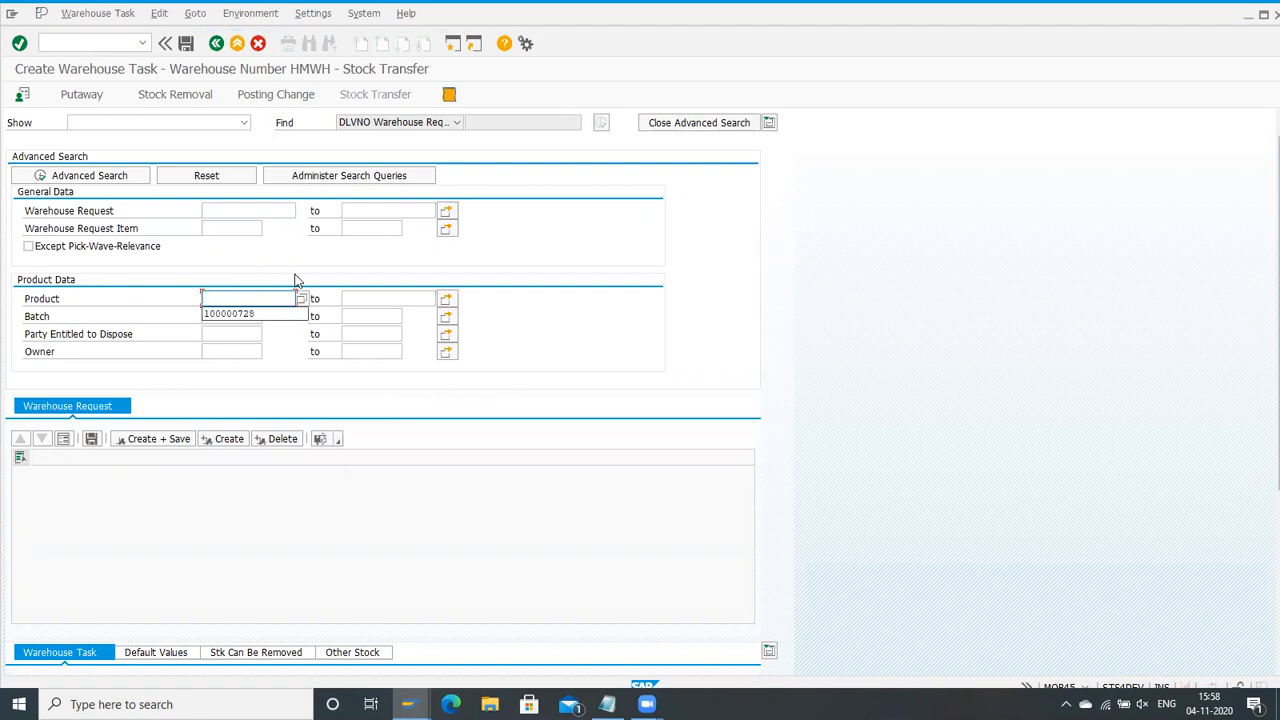
{"action": "left_click", "coordinate": [244, 313]}
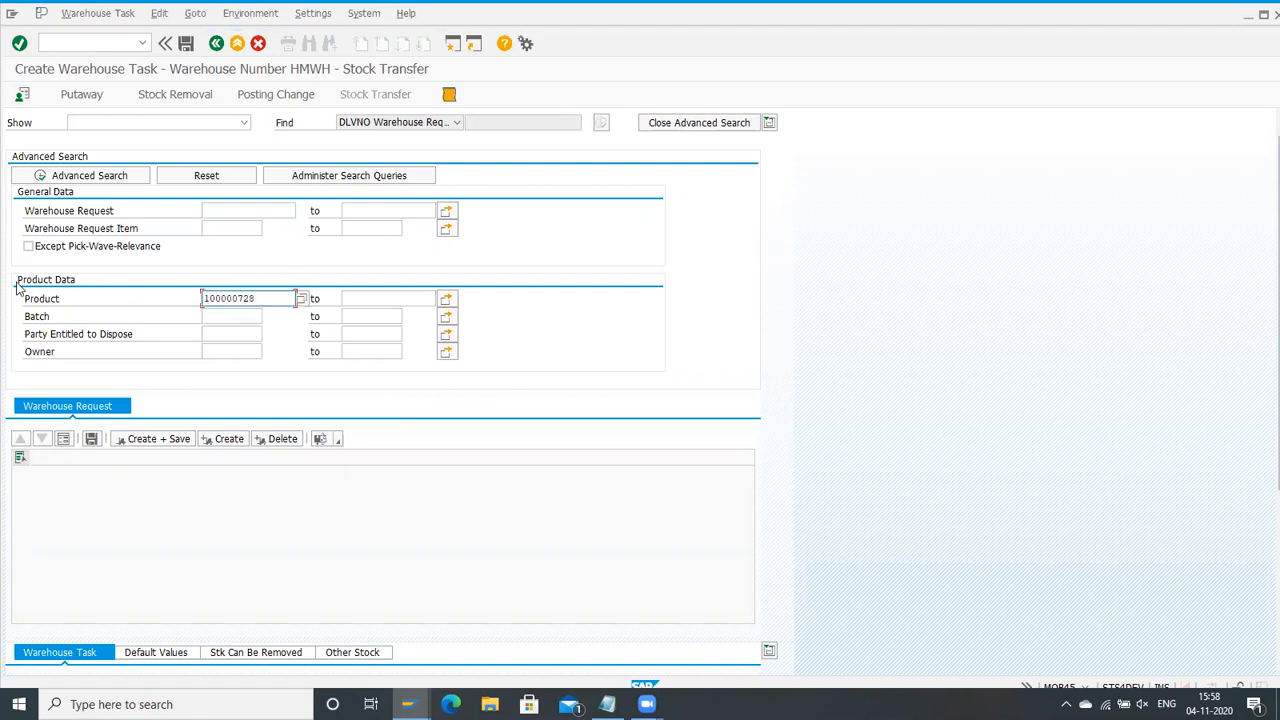
{"action": "left_click", "coordinate": [80, 175]}
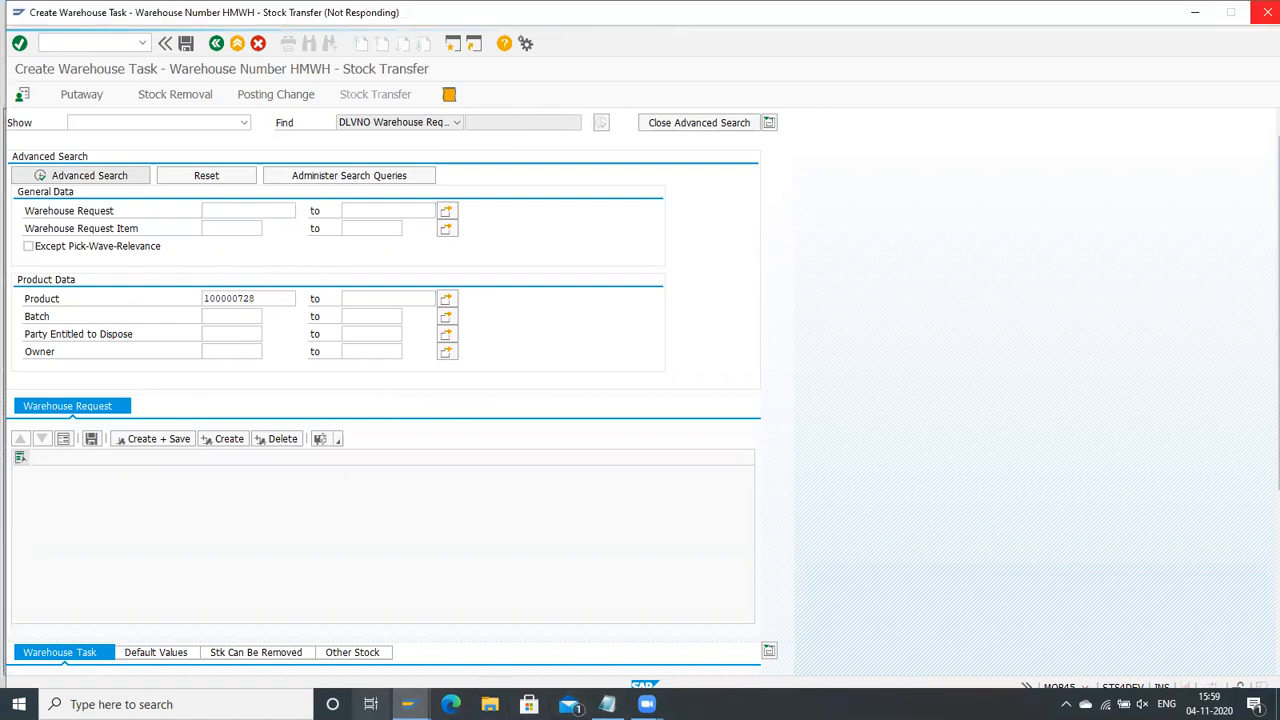
Step: Switch to the Warehouse Management Monitor session and refresh the available stock list for product 100000728
{"action": "mouse_move", "coordinate": [407, 704]}
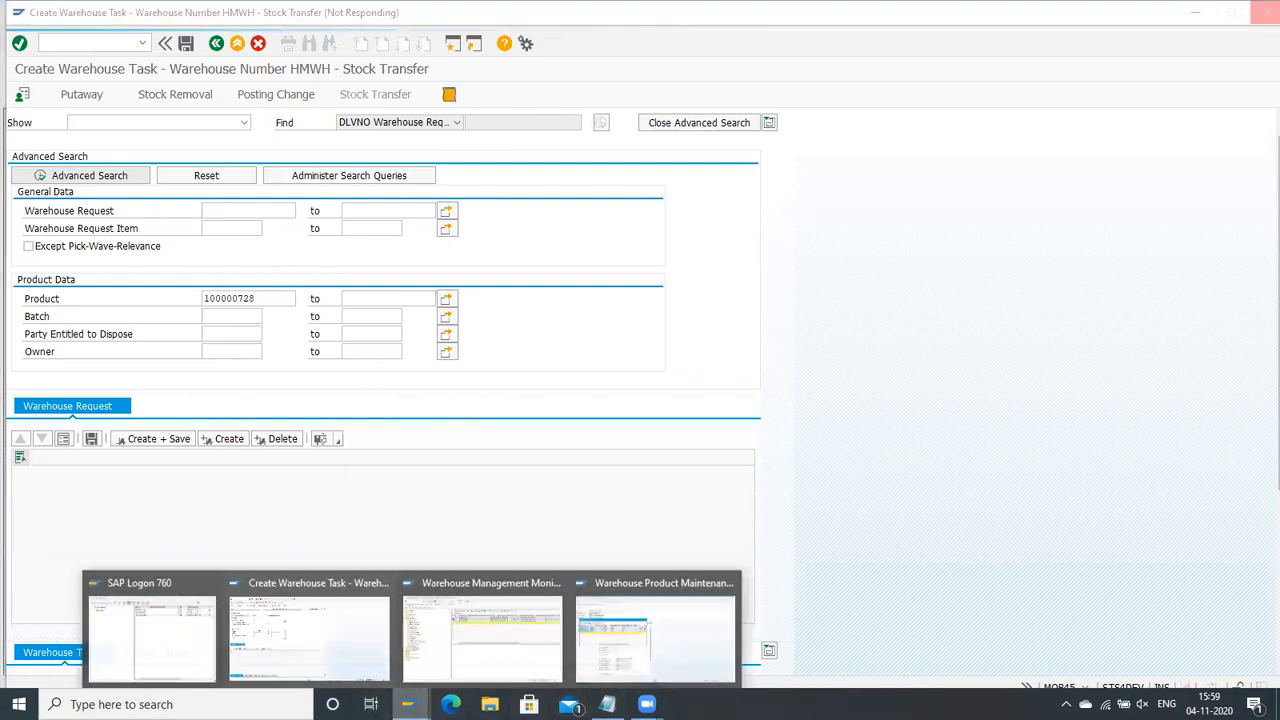
{"action": "left_click", "coordinate": [490, 615]}
{"action": "left_click", "coordinate": [593, 122]}
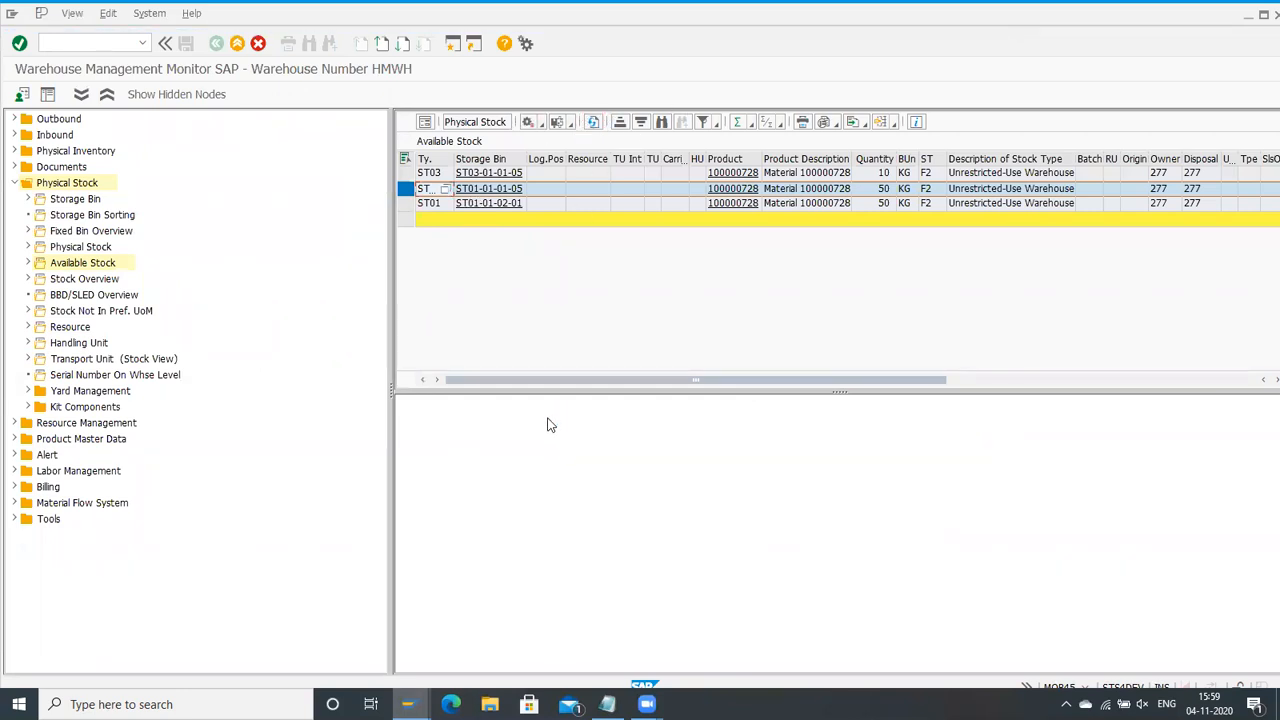
{"action": "left_click", "coordinate": [604, 204]}
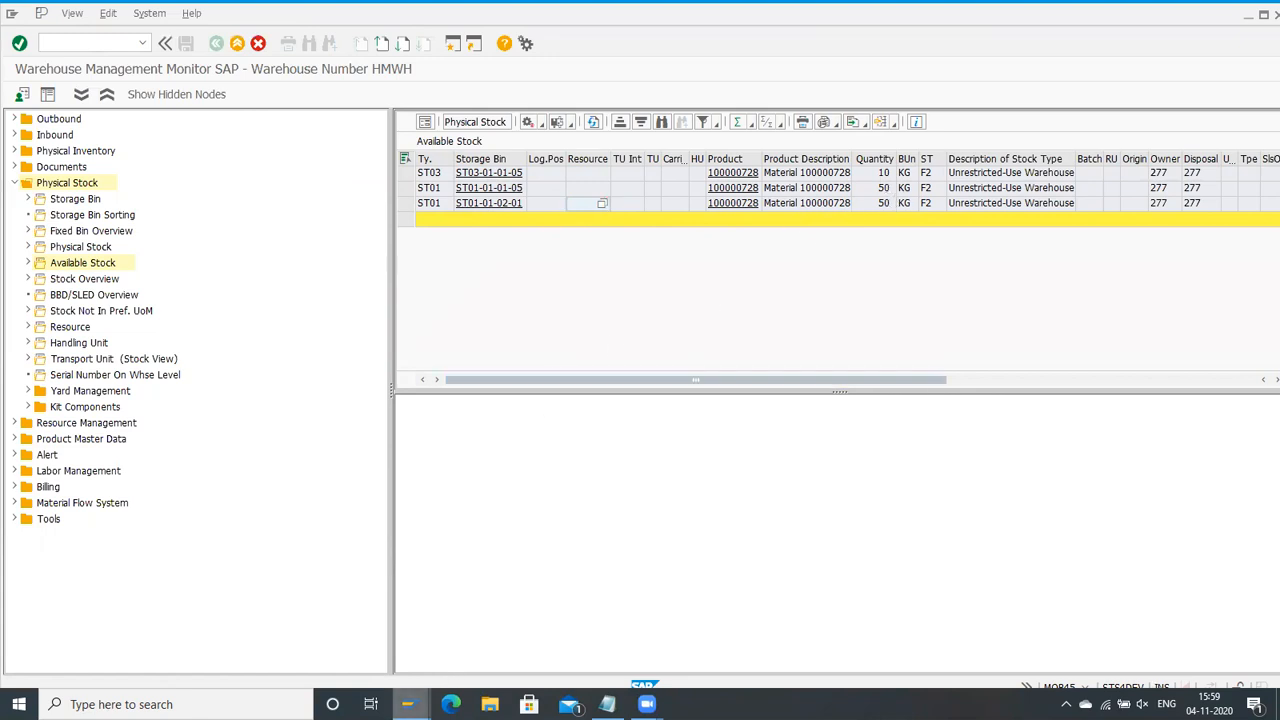
Step: Switch to the replenishment notes in Notepad and cut the final line "Min repleinshment quantity"
{"action": "left_click", "coordinate": [407, 704]}
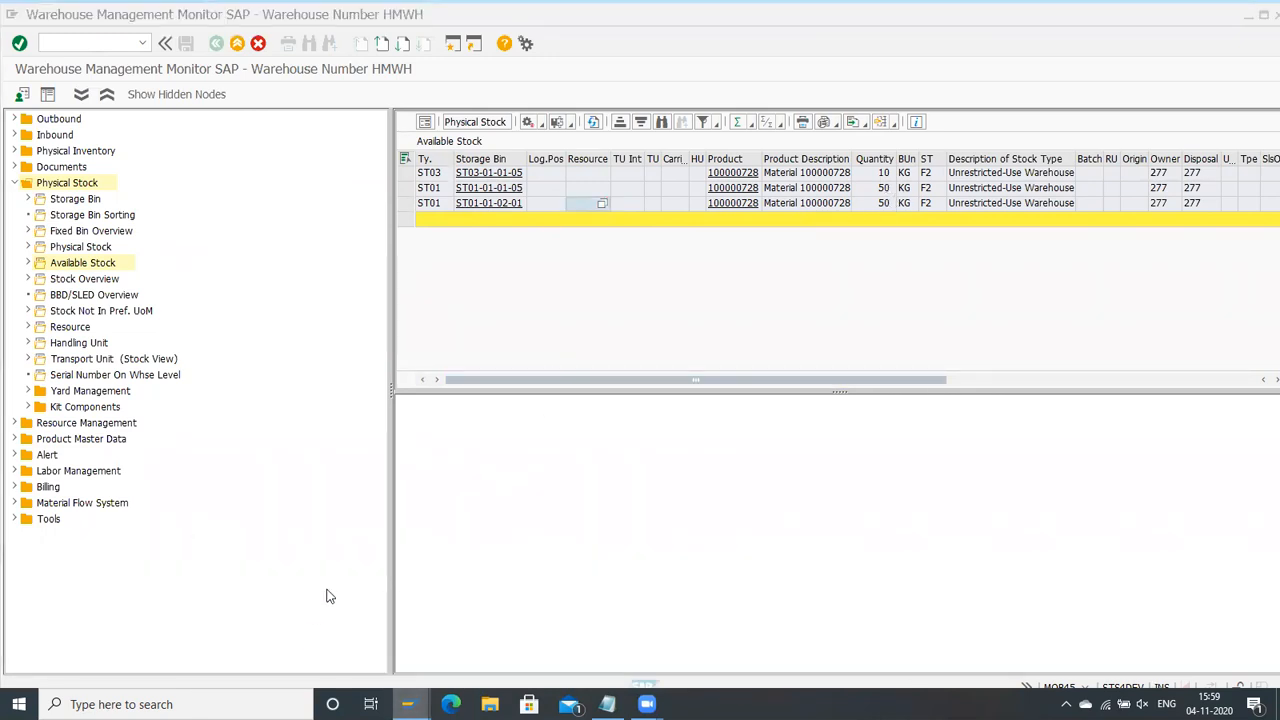
{"action": "mouse_move", "coordinate": [407, 704]}
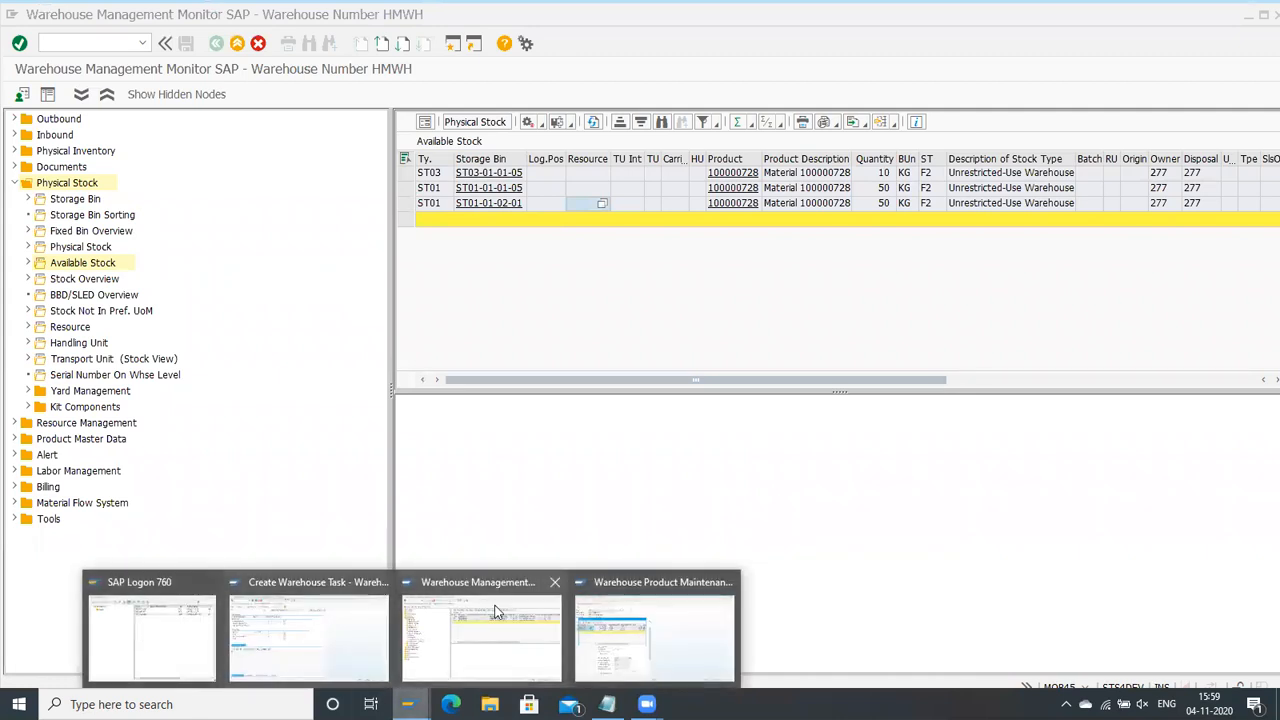
{"action": "left_click", "coordinate": [632, 613]}
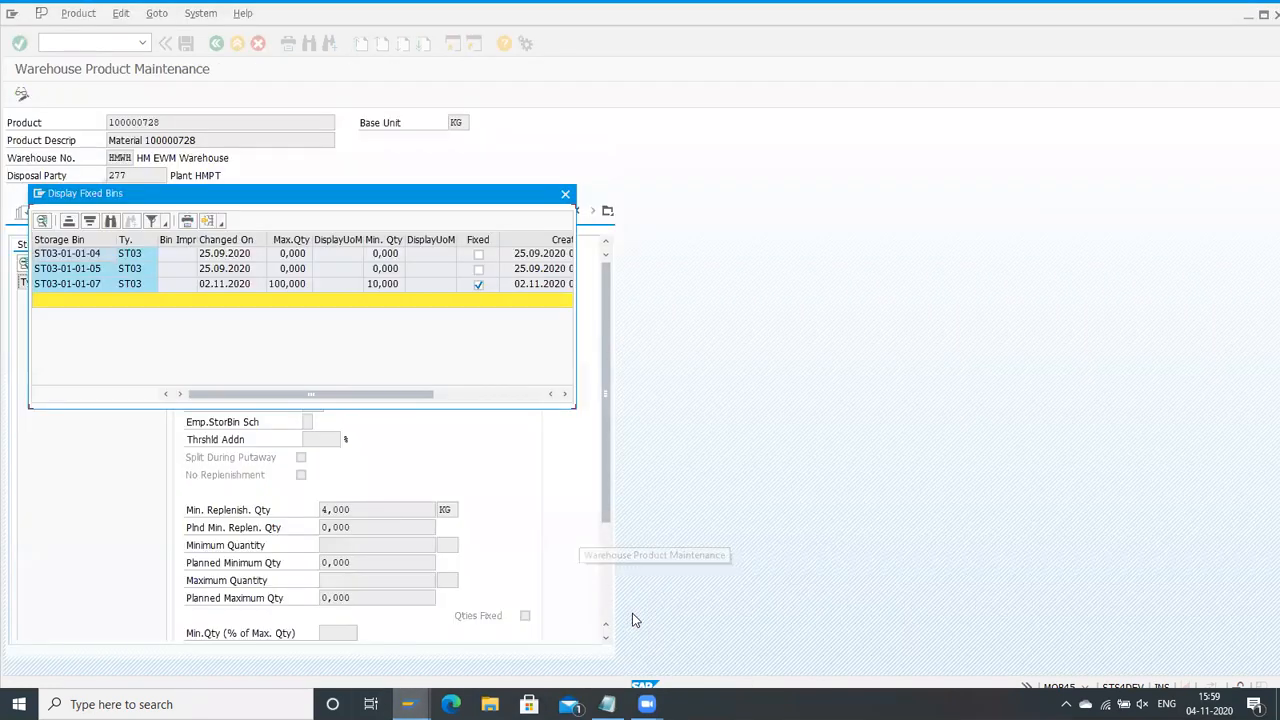
{"action": "key", "text": "alt+Tab"}
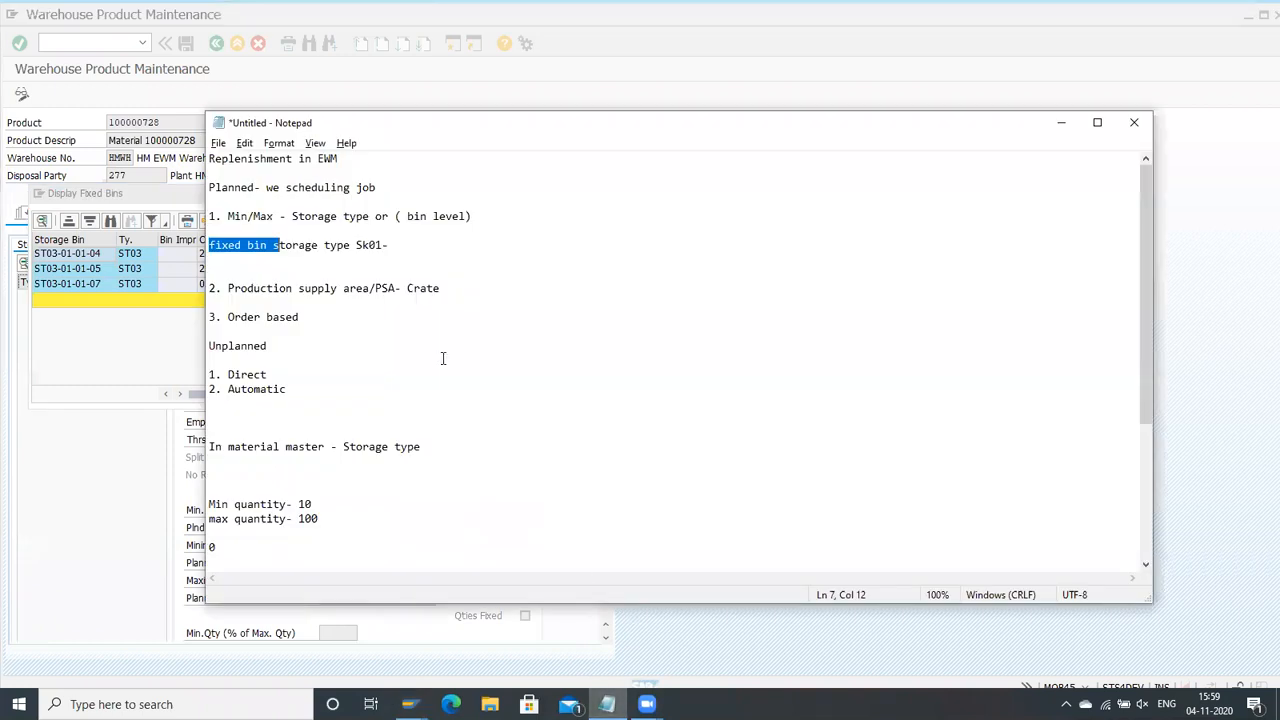
{"action": "scroll", "coordinate": [410, 521], "scroll_direction": "down", "scroll_amount": 5}
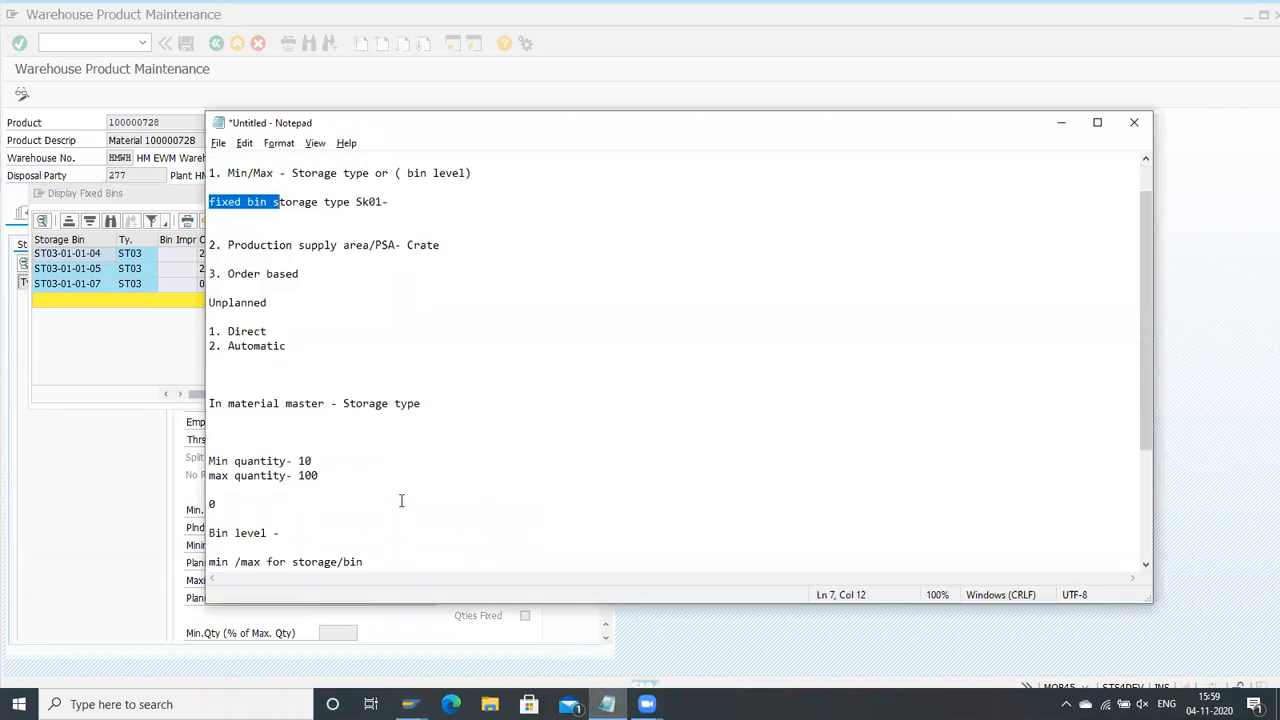
{"action": "left_click", "coordinate": [372, 405]}
{"action": "left_click", "coordinate": [386, 377]}
{"action": "left_click_drag", "start_coordinate": [390, 561], "coordinate": [210, 410]}
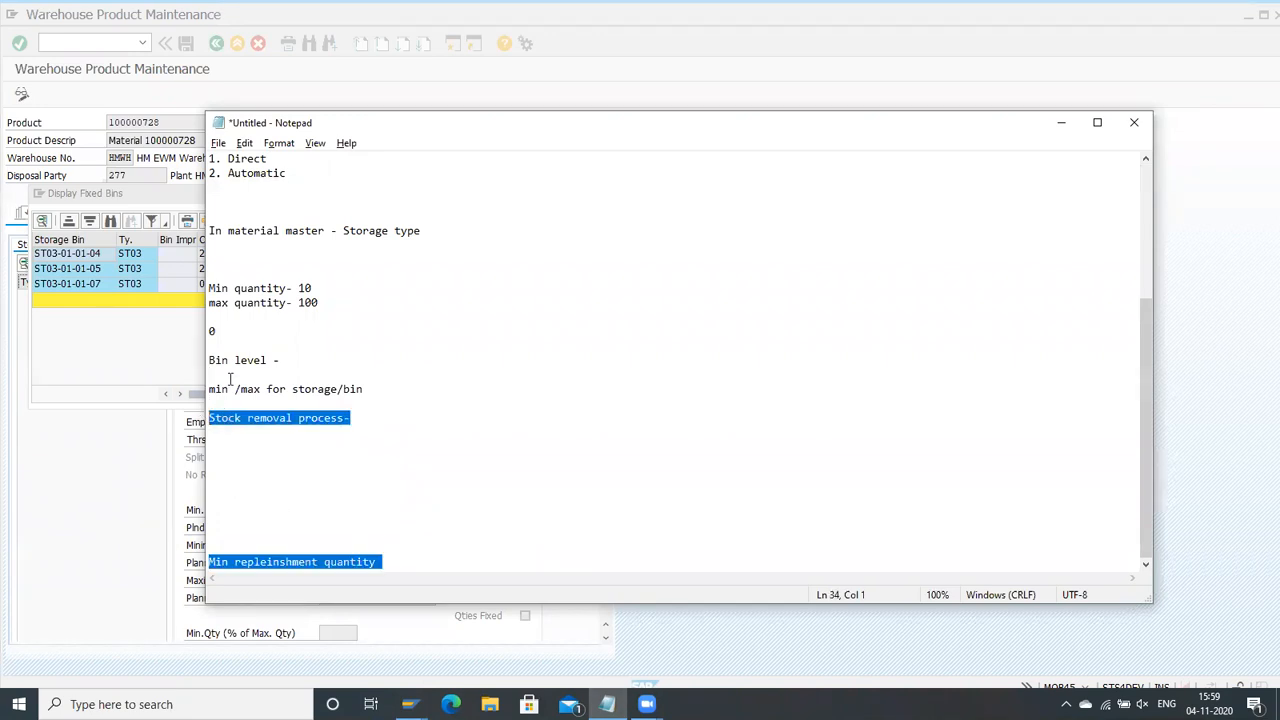
{"action": "left_click_drag", "start_coordinate": [375, 561], "coordinate": [211, 546]}
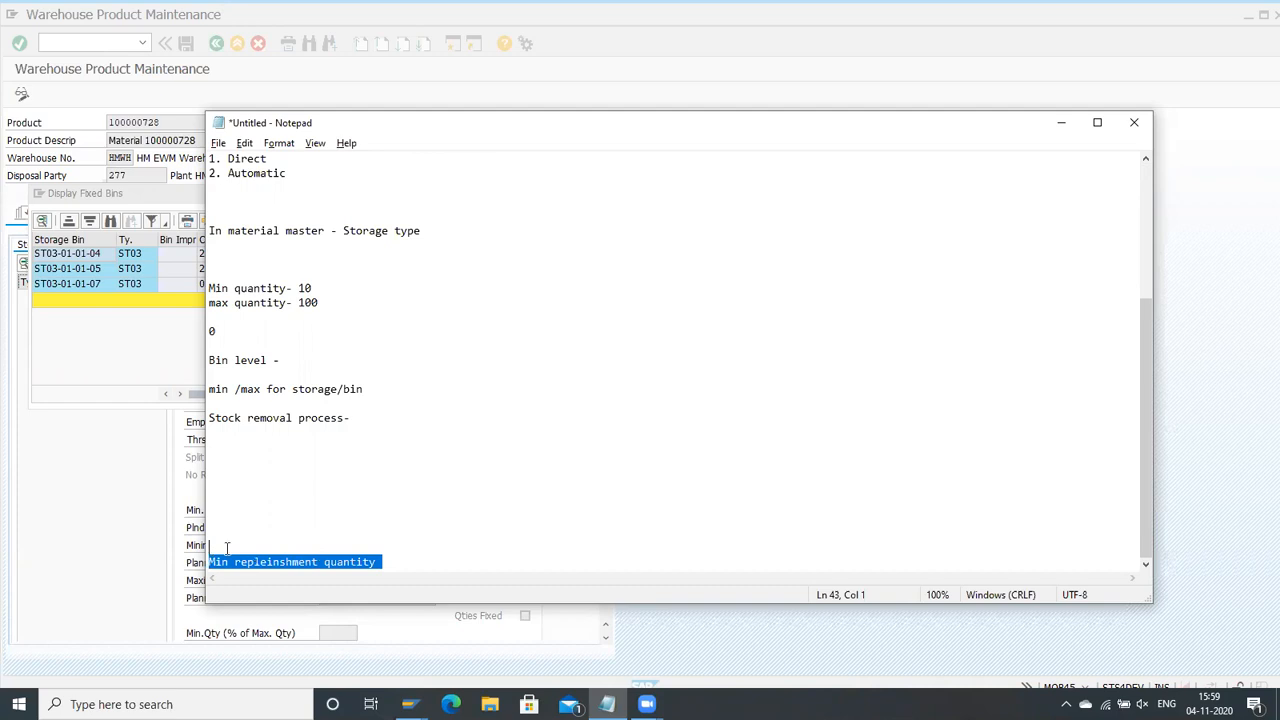
{"action": "key", "text": "ctrl+x"}
Step: Insert blank lines below "min /max for storage/bin" and add the item "1. Identify & setup the replenishment strategy"
{"action": "left_click", "coordinate": [366, 404]}
{"action": "key", "text": "Return"}
{"action": "key", "text": "Return"}
{"action": "key", "text": "Return"}
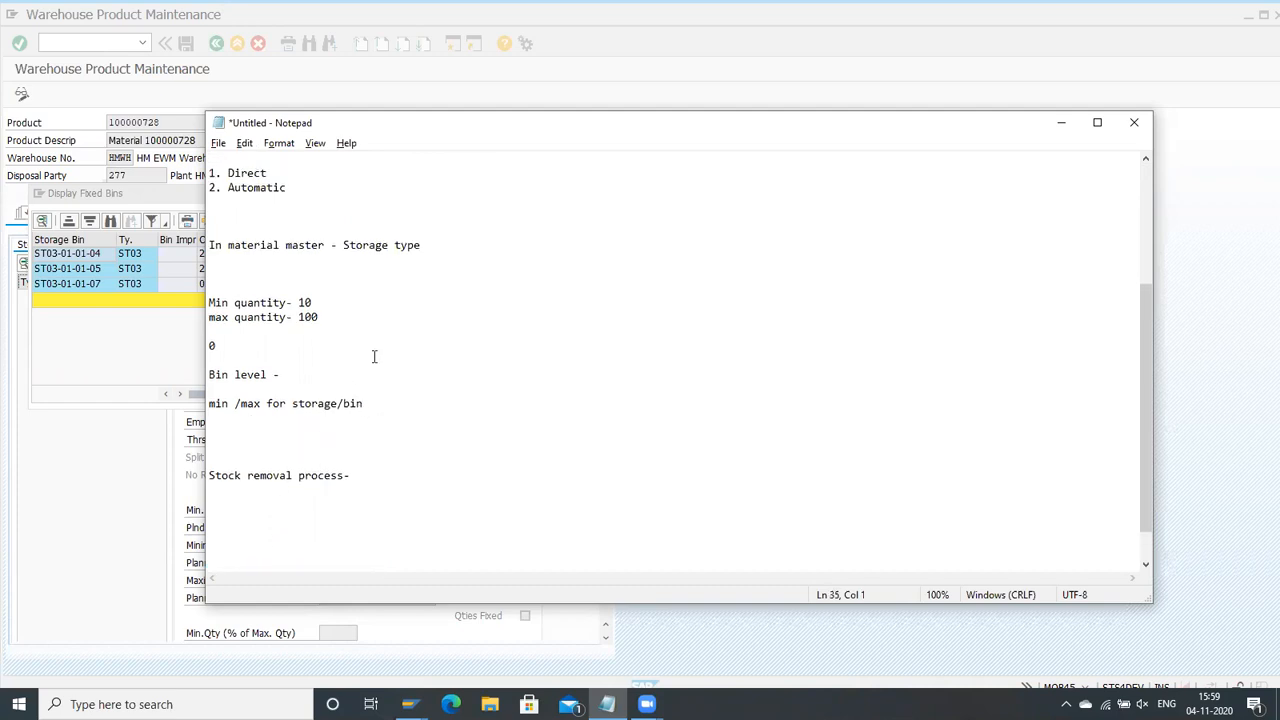
{"action": "type", "text": "1. R"}
{"action": "key", "text": "BackSpace"}
{"action": "type", "text": "Identify & setup the replen"}
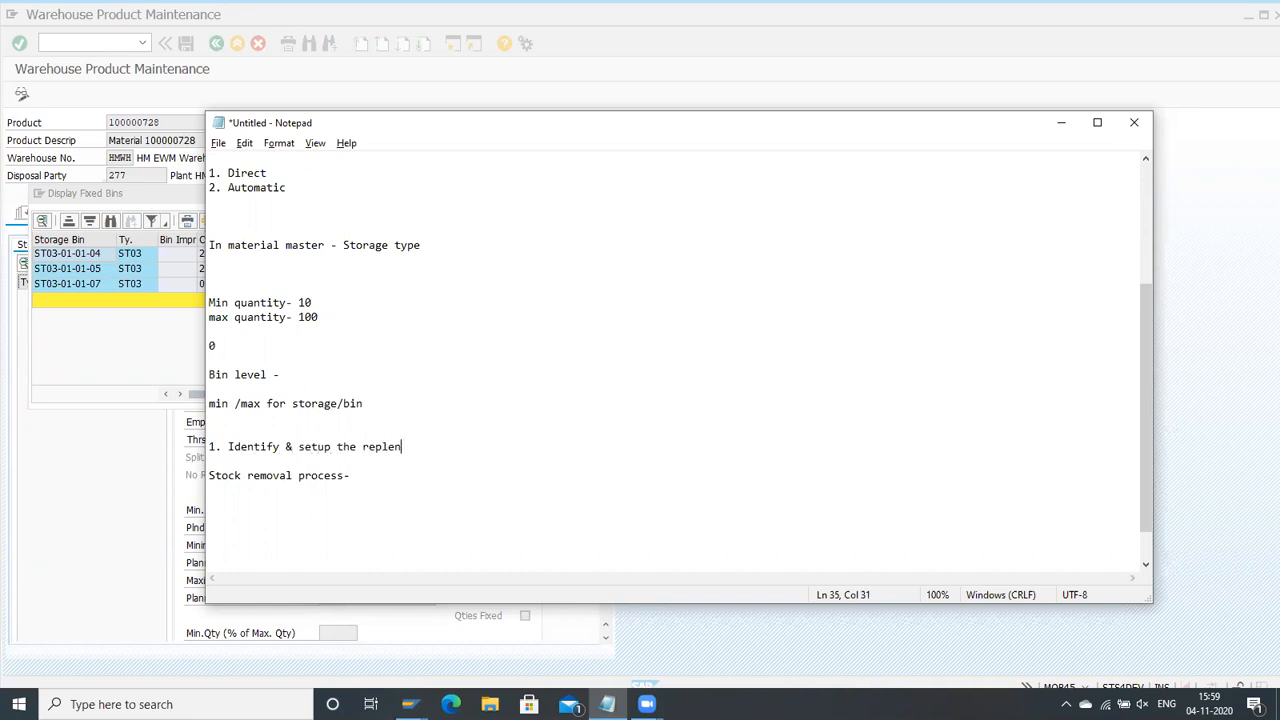
{"action": "type", "text": "ishment strategy"}
{"action": "key", "text": "Return"}
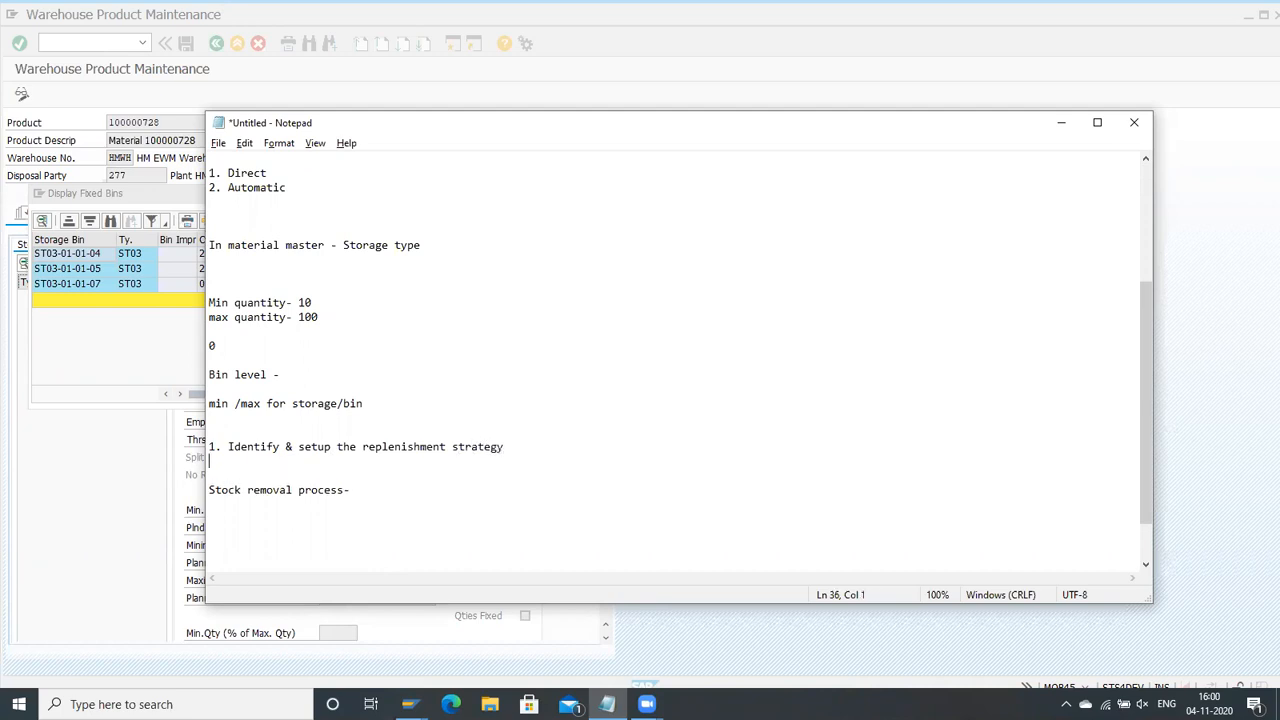
Step: Add the item "2. Setup stock removal process" to the numbered list and start a third line
{"action": "type", "text": "2. Setup stock removal process"}
{"action": "key", "text": "Return"}
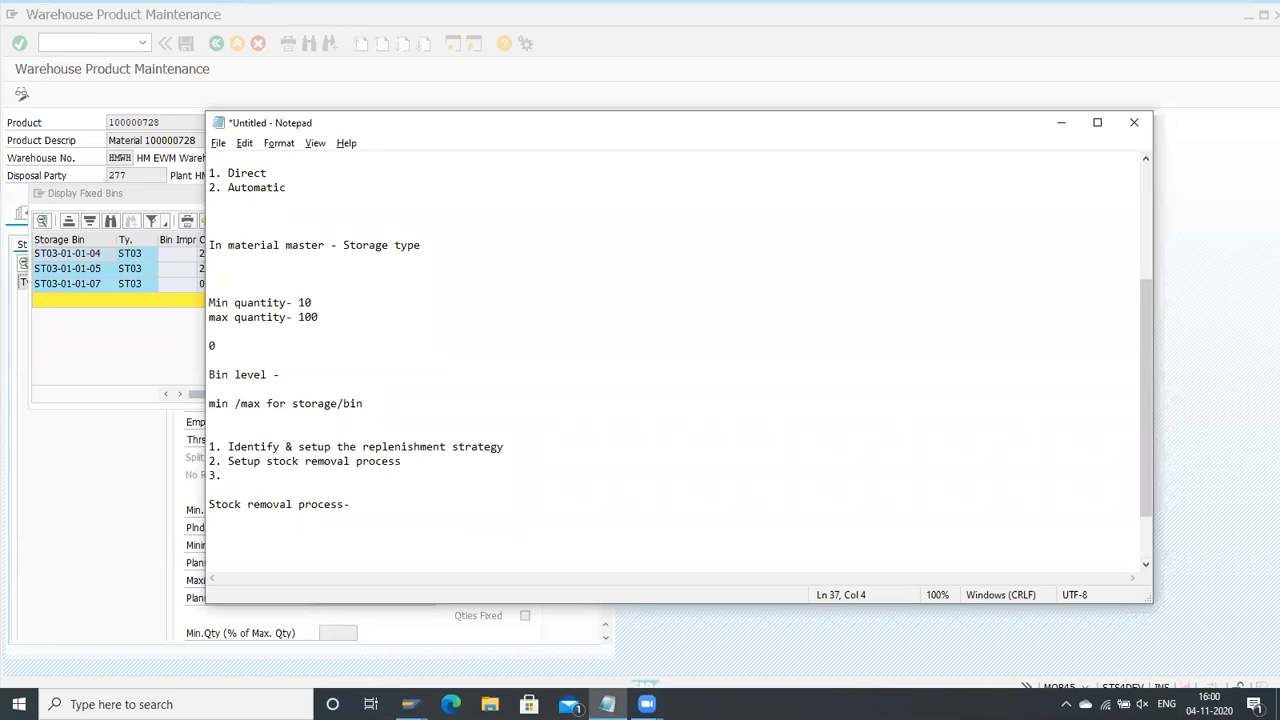
Step: Add the item "3. ensure stock determination group in material or in config update stock type in warehouse control parameter" to the setup list
{"action": "type", "text": "3. ensure stock determination grou"}
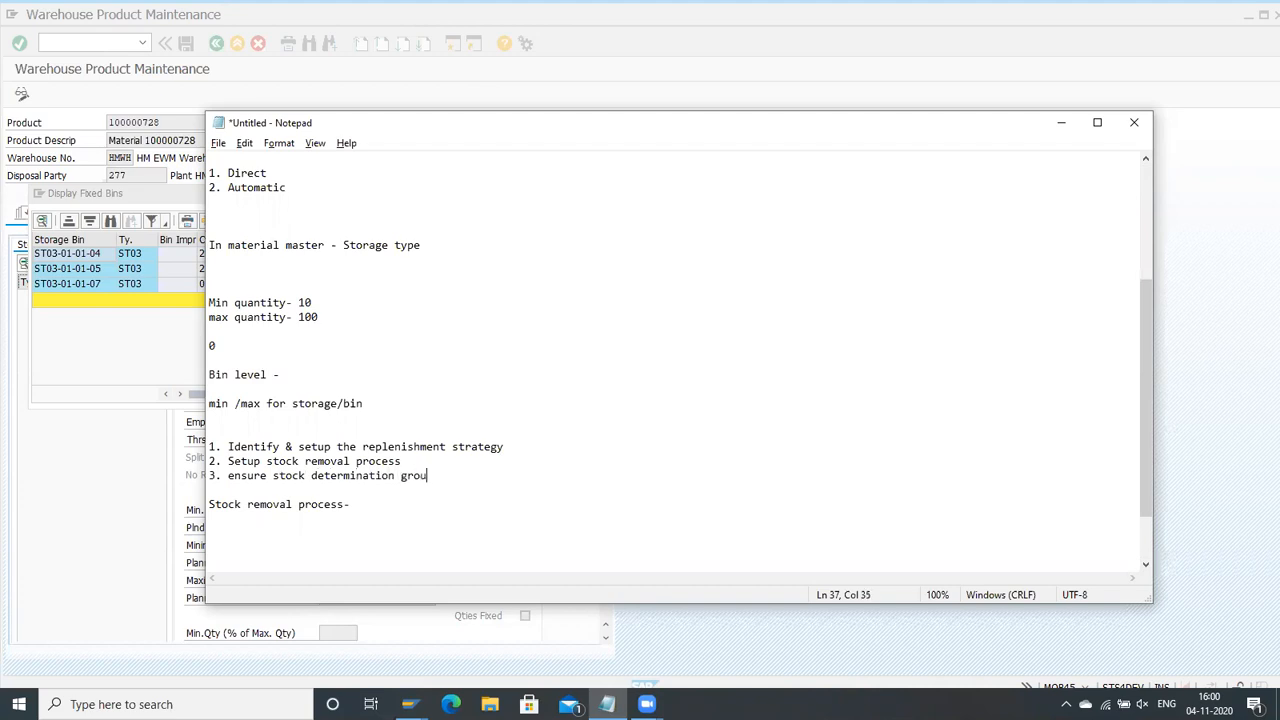
{"action": "type", "text": "p in mareria"}
{"action": "key", "text": "BackSpace"}
{"action": "key", "text": "BackSpace"}
{"action": "key", "text": "BackSpace"}
{"action": "key", "text": "BackSpace"}
{"action": "type", "text": "erial or in config update "}
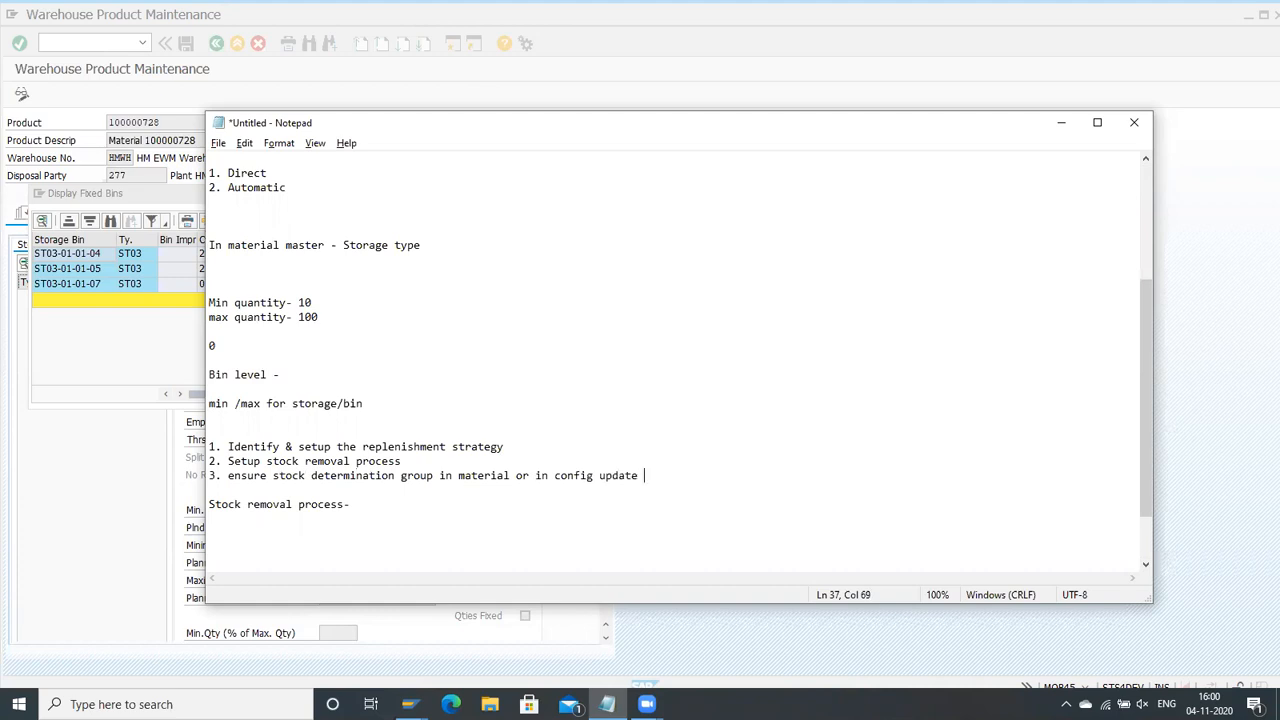
{"action": "type", "text": "stock type in warehouse con"}
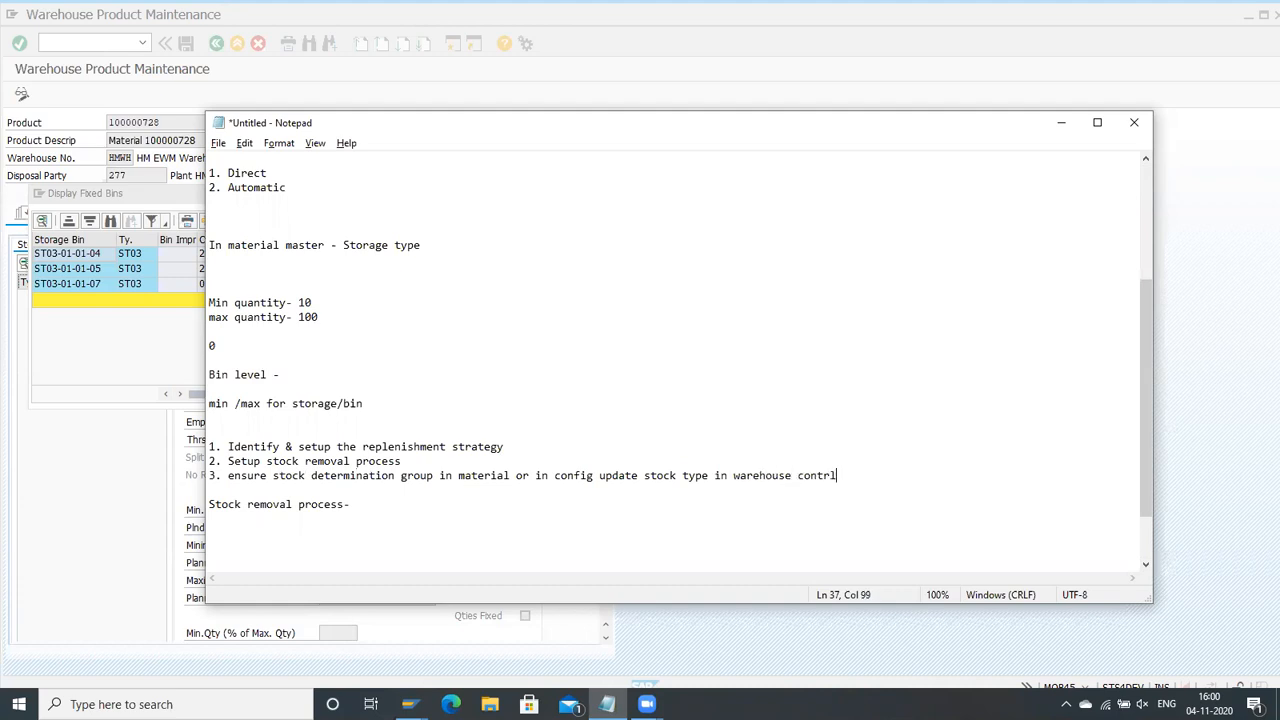
{"action": "type", "text": "trol parameter"}
{"action": "key", "text": "Return"}
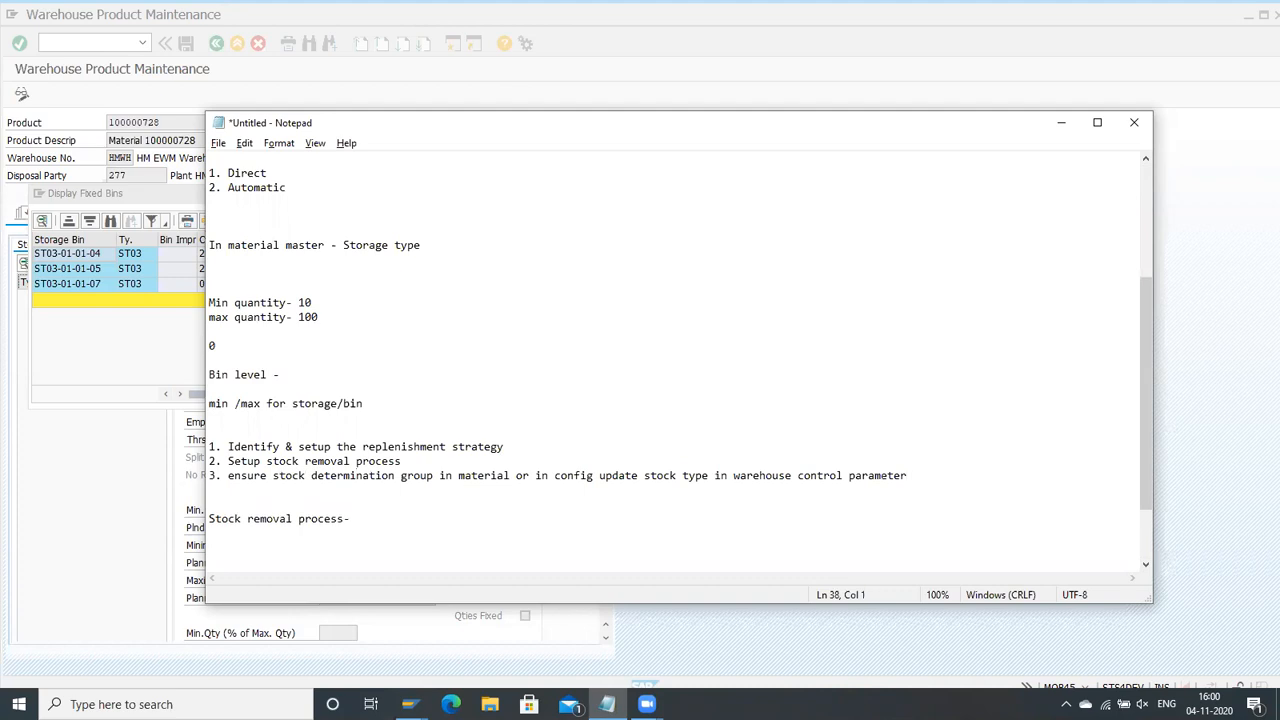
Step: Add the items "4. update master data" and "5. execute the process", and highlight the first four setup steps
{"action": "type", "text": "4. update mat"}
{"action": "type", "text": "ter data"}
{"action": "key", "text": "Return"}
{"action": "type", "text": "5"}
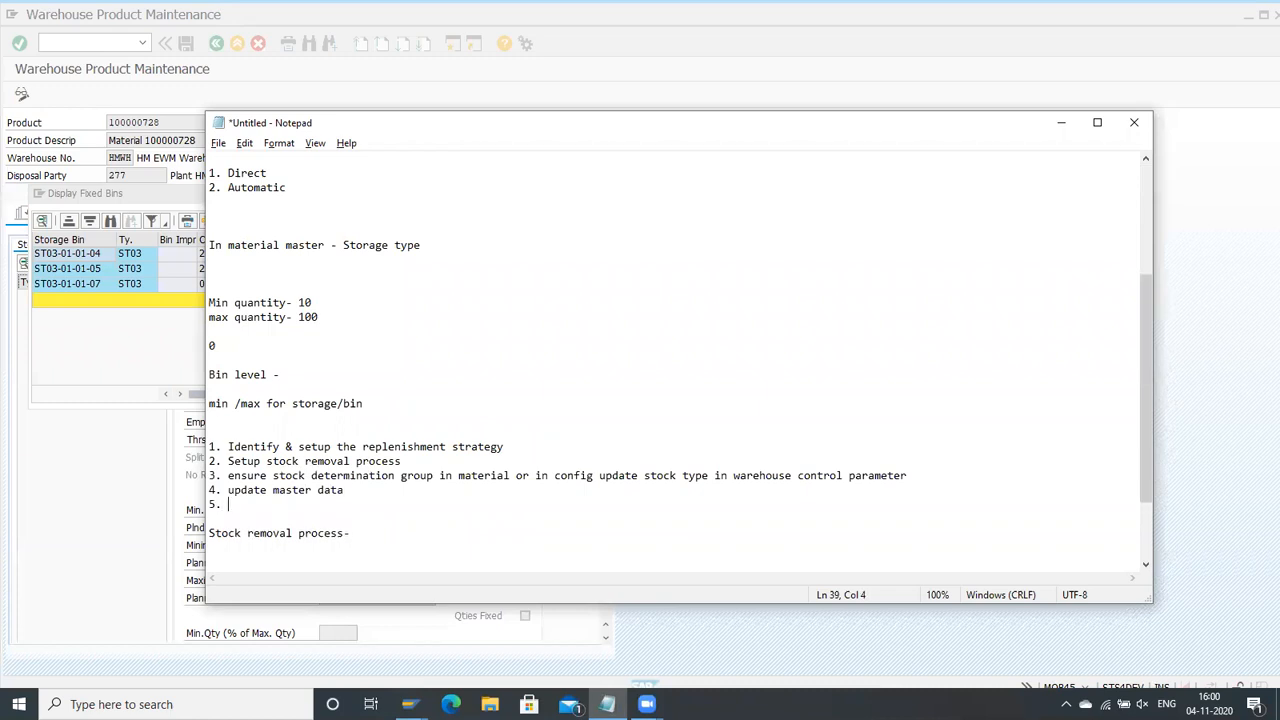
{"action": "type", "text": ". execute the process"}
{"action": "left_click_drag", "start_coordinate": [265, 461], "coordinate": [430, 519]}
{"action": "left_click", "coordinate": [390, 505]}
{"action": "left_click_drag", "start_coordinate": [230, 431], "coordinate": [583, 491]}
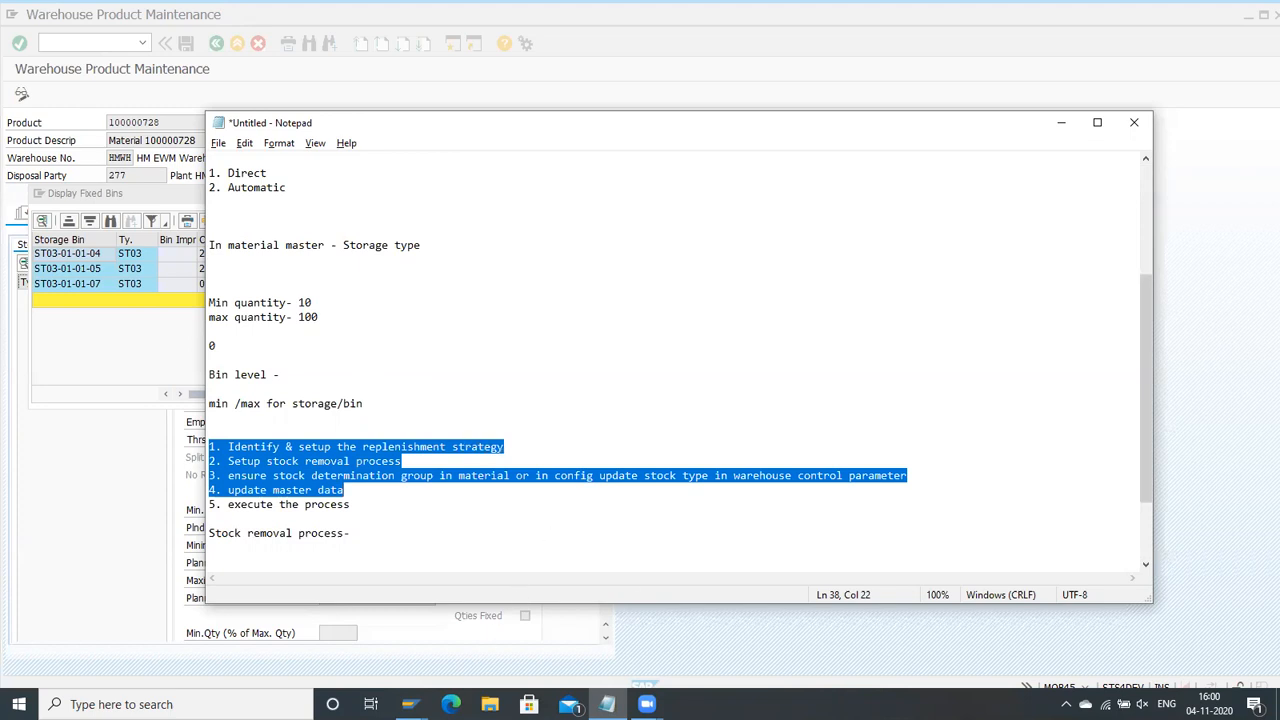
Step: Switch to the Create Warehouse Task session in SAP and create and save the warehouse task for product 100000728's request
{"action": "mouse_move", "coordinate": [409, 704]}
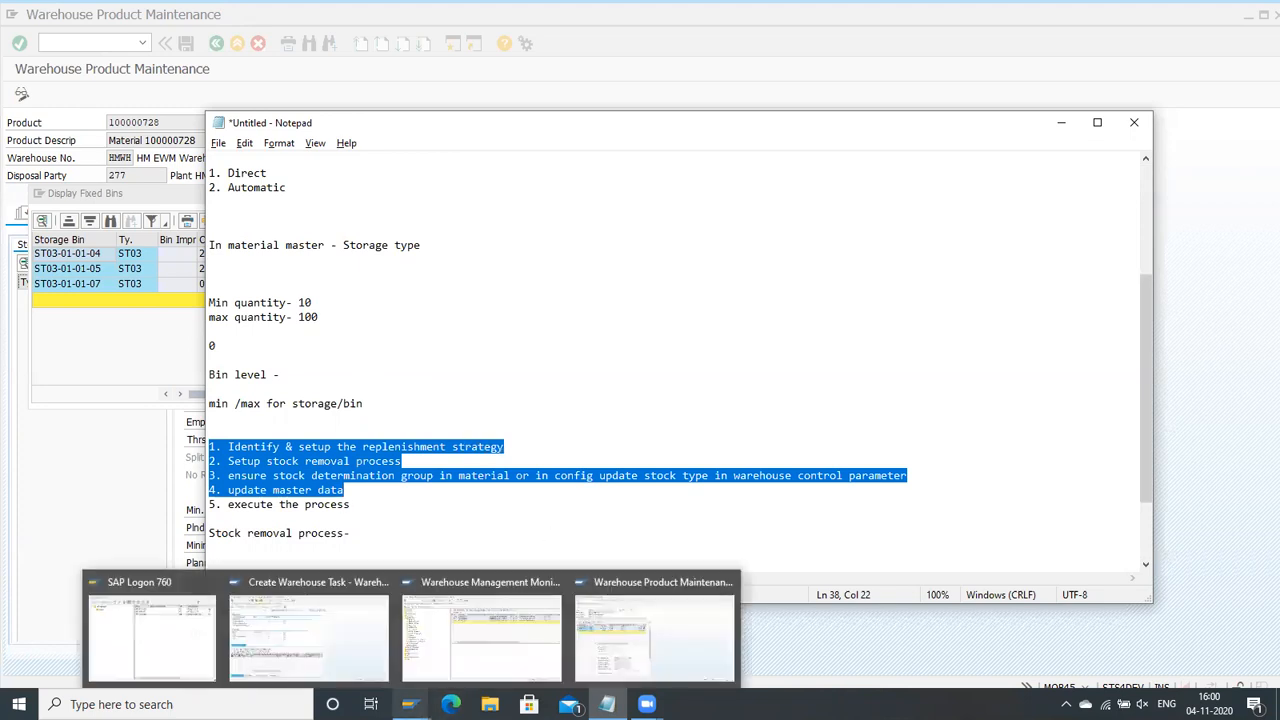
{"action": "left_click", "coordinate": [357, 632]}
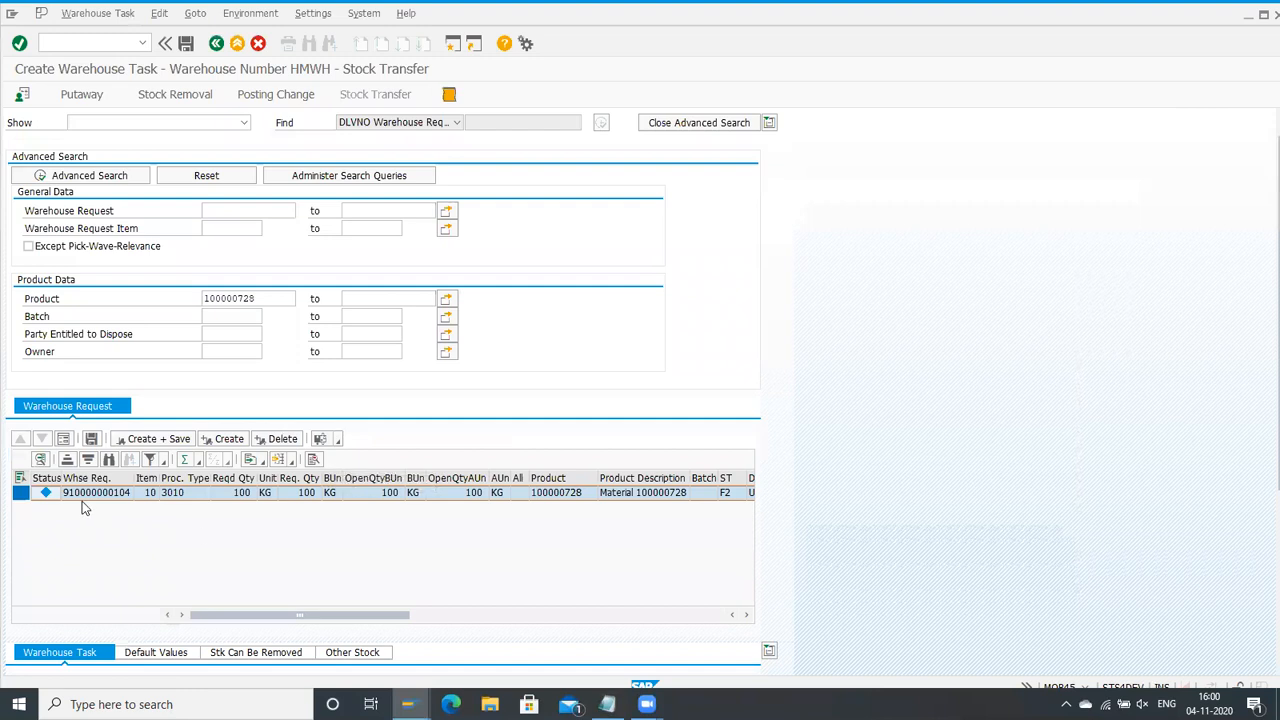
{"action": "left_click", "coordinate": [145, 444]}
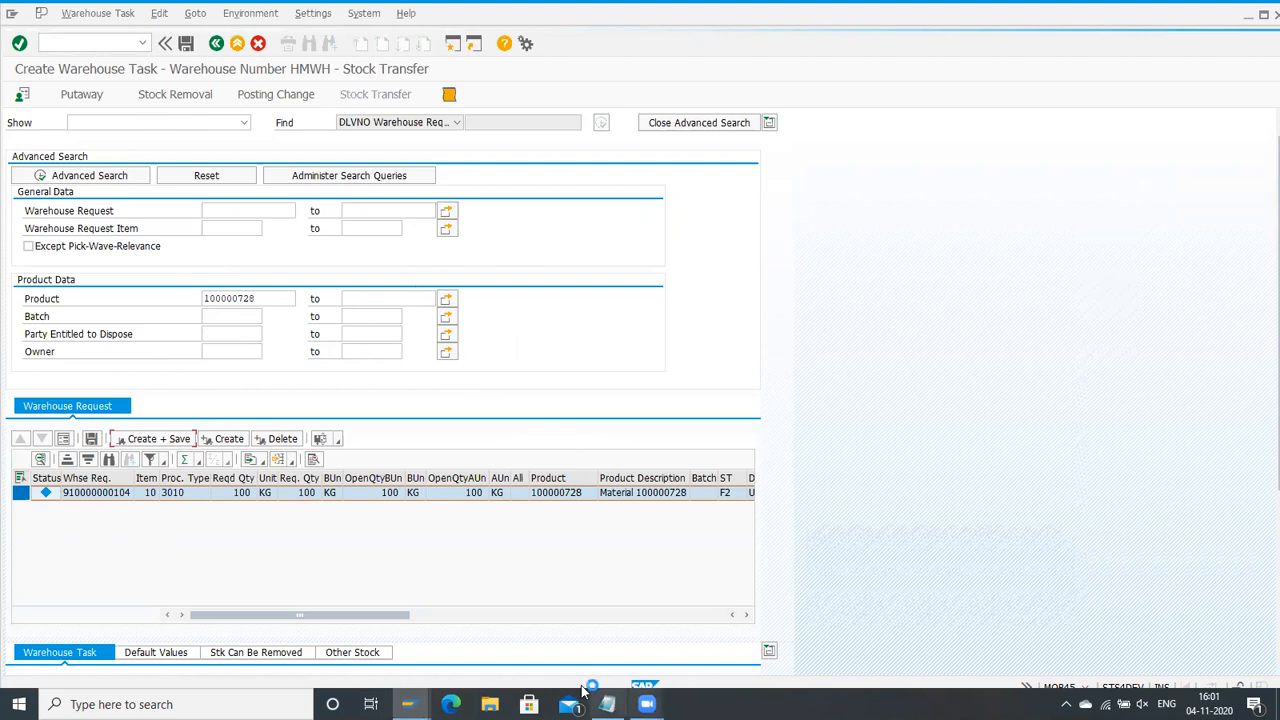
Step: In the Warehouse Product Maintenance session, close the fixed bins display and open the SAP Reference IMG through transaction /nspro
{"action": "left_click", "coordinate": [408, 704]}
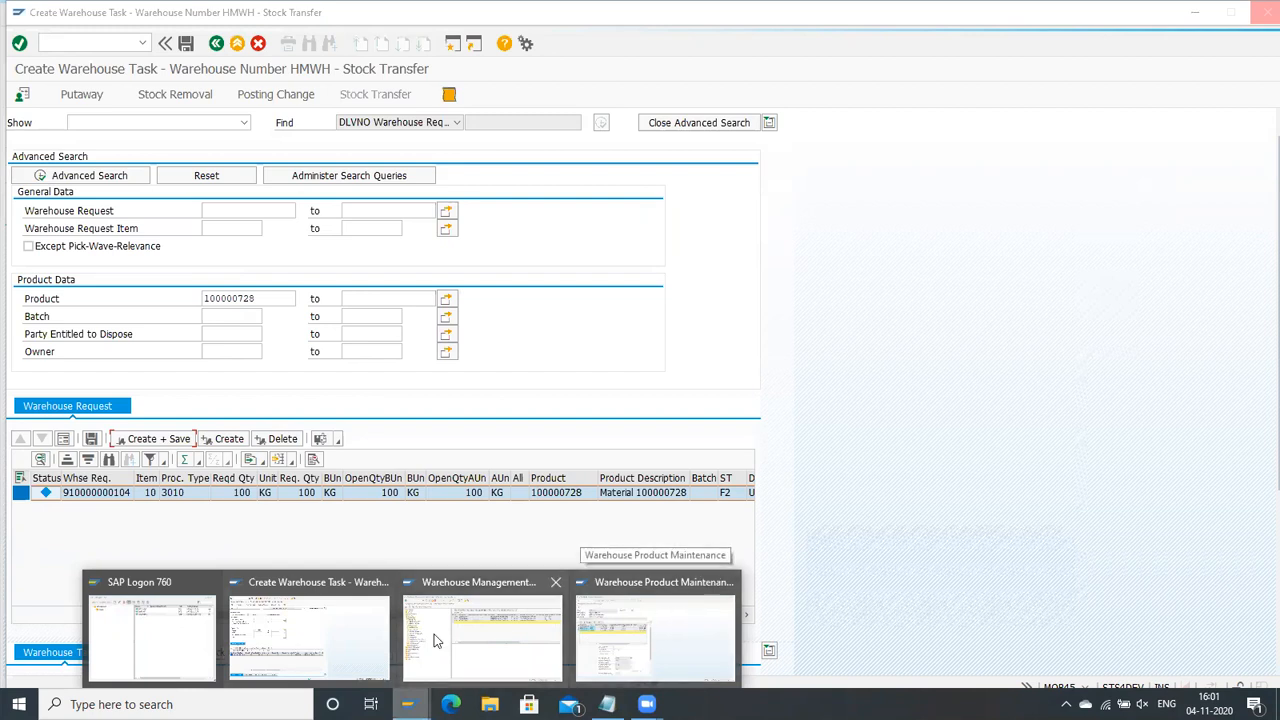
{"action": "left_click", "coordinate": [689, 629]}
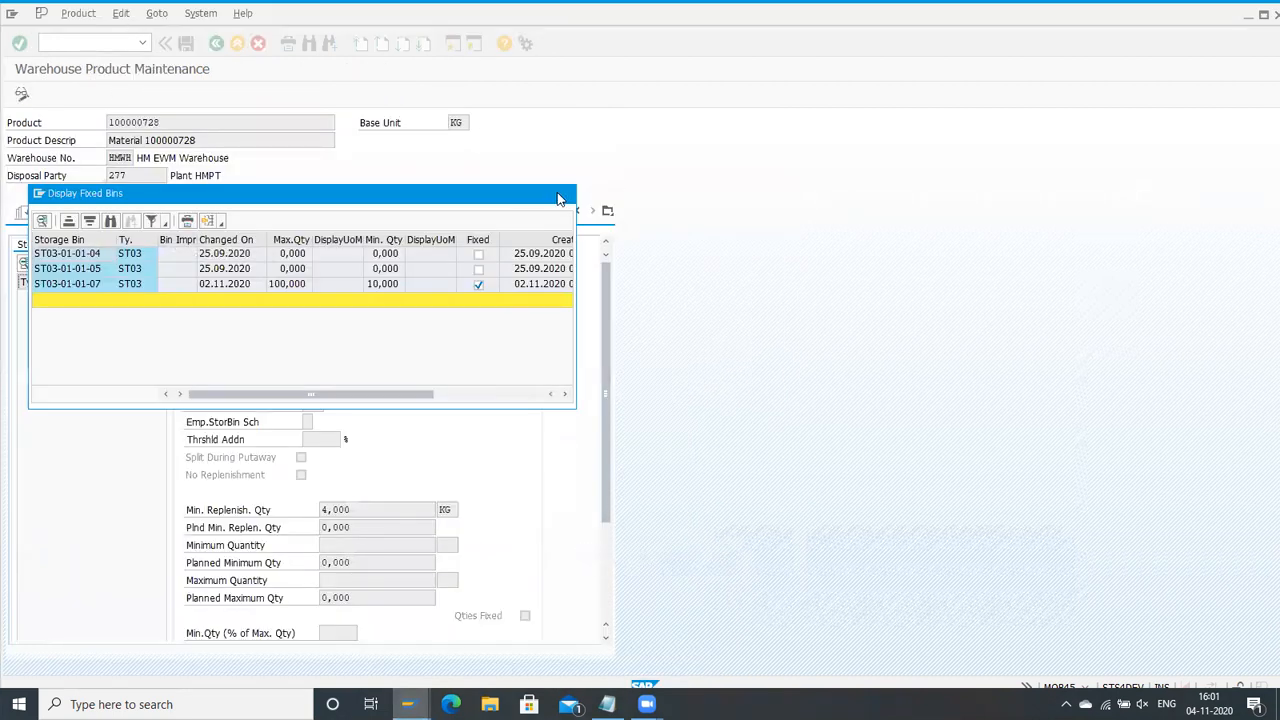
{"action": "left_click", "coordinate": [562, 195]}
{"action": "left_click", "coordinate": [104, 40]}
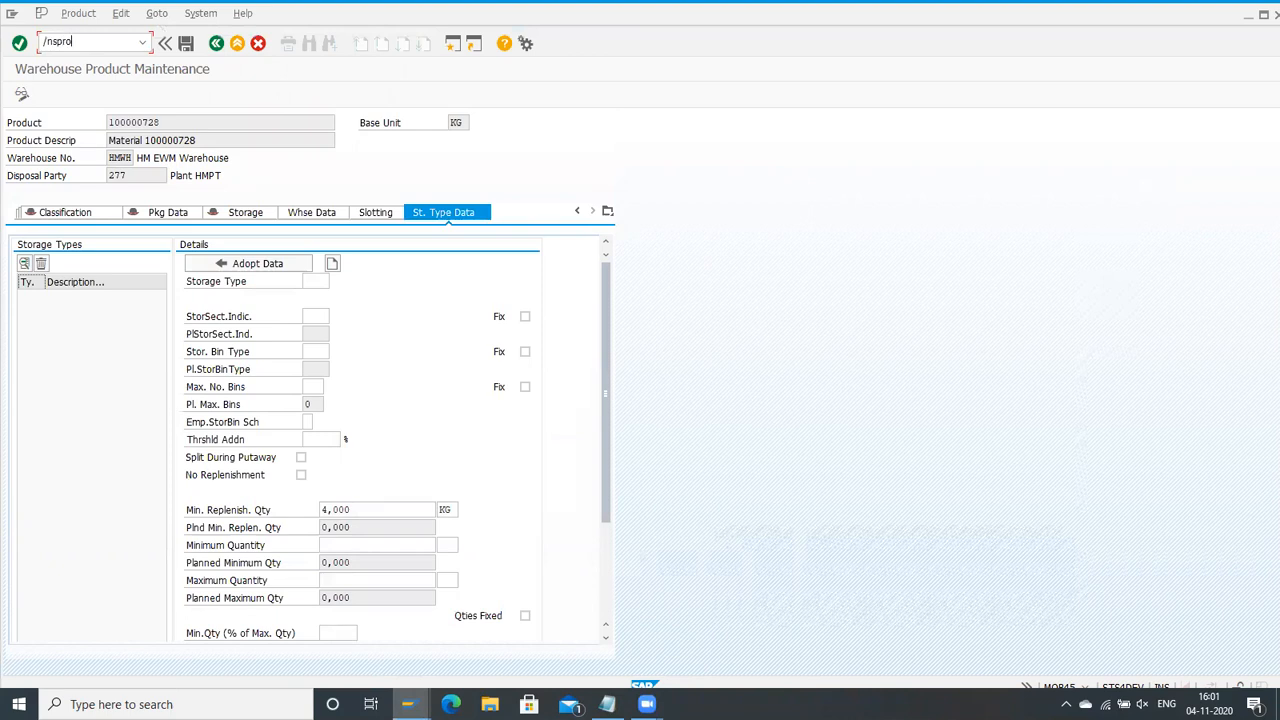
{"action": "key", "text": "Return"}
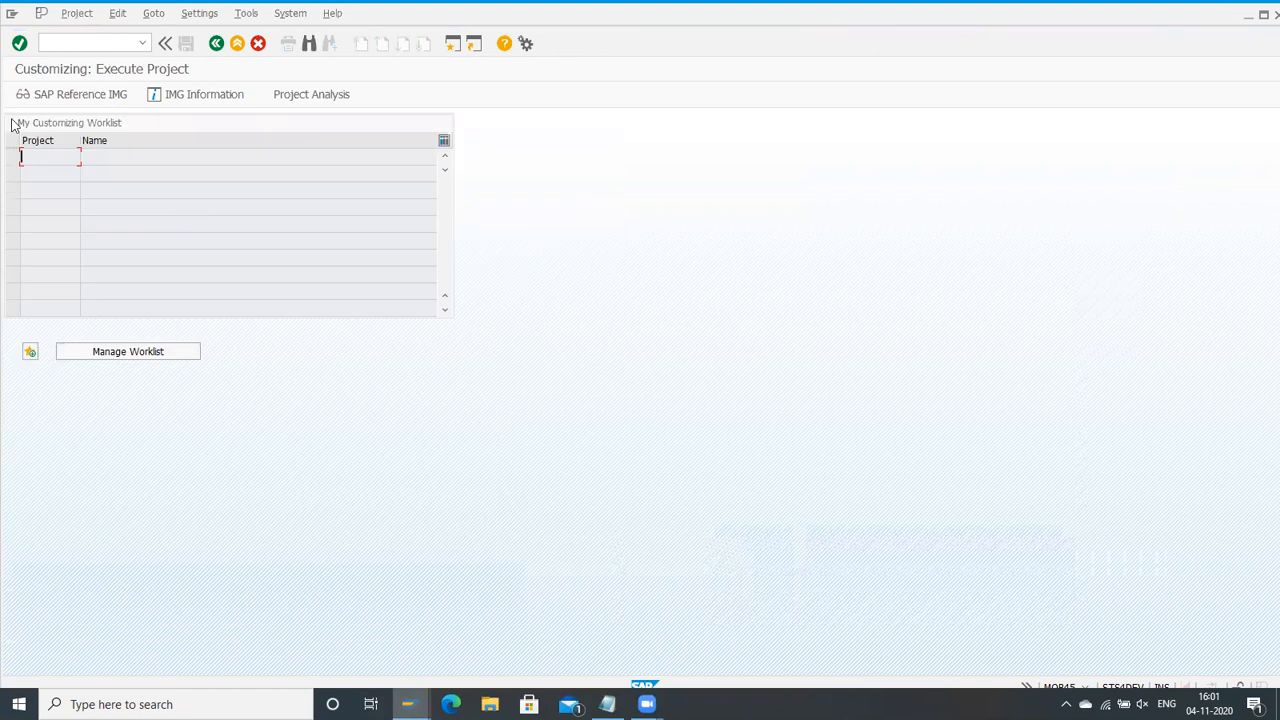
{"action": "left_click", "coordinate": [33, 95]}
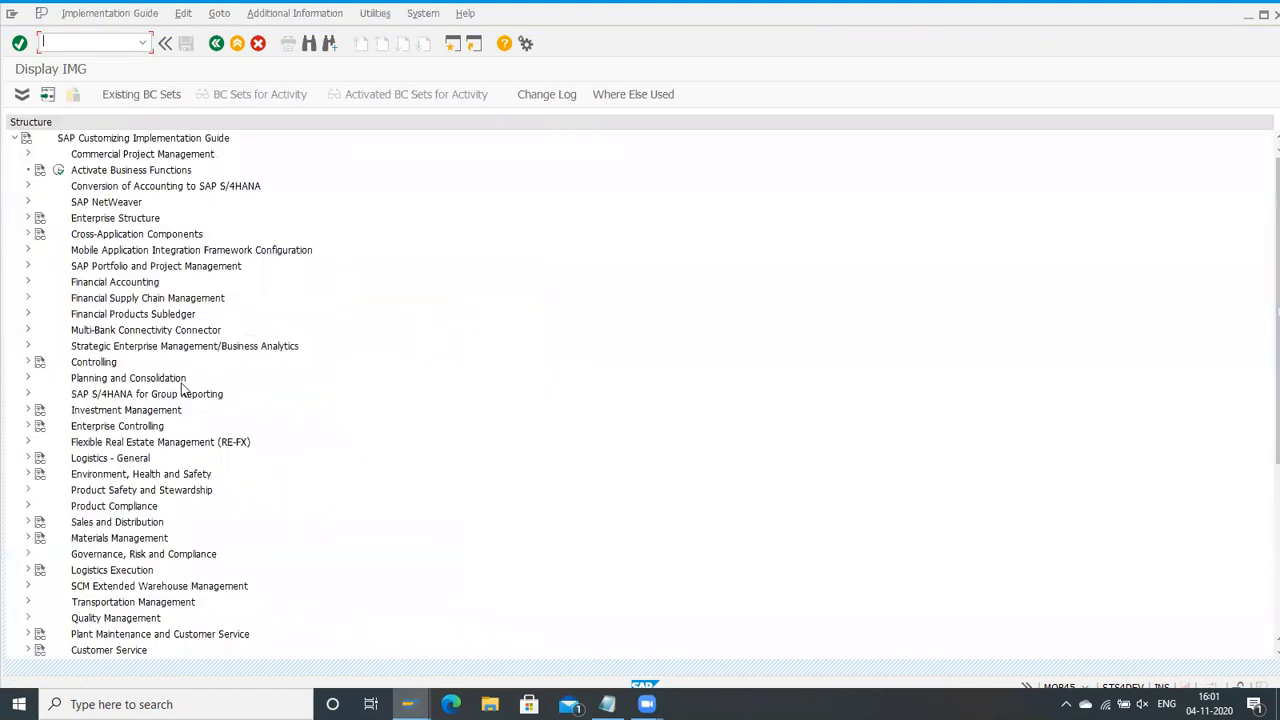
Step: Expand SCM Extended Warehouse Management down to Master Data and open the Define Warehouse Number Control activity
{"action": "left_click", "coordinate": [118, 412]}
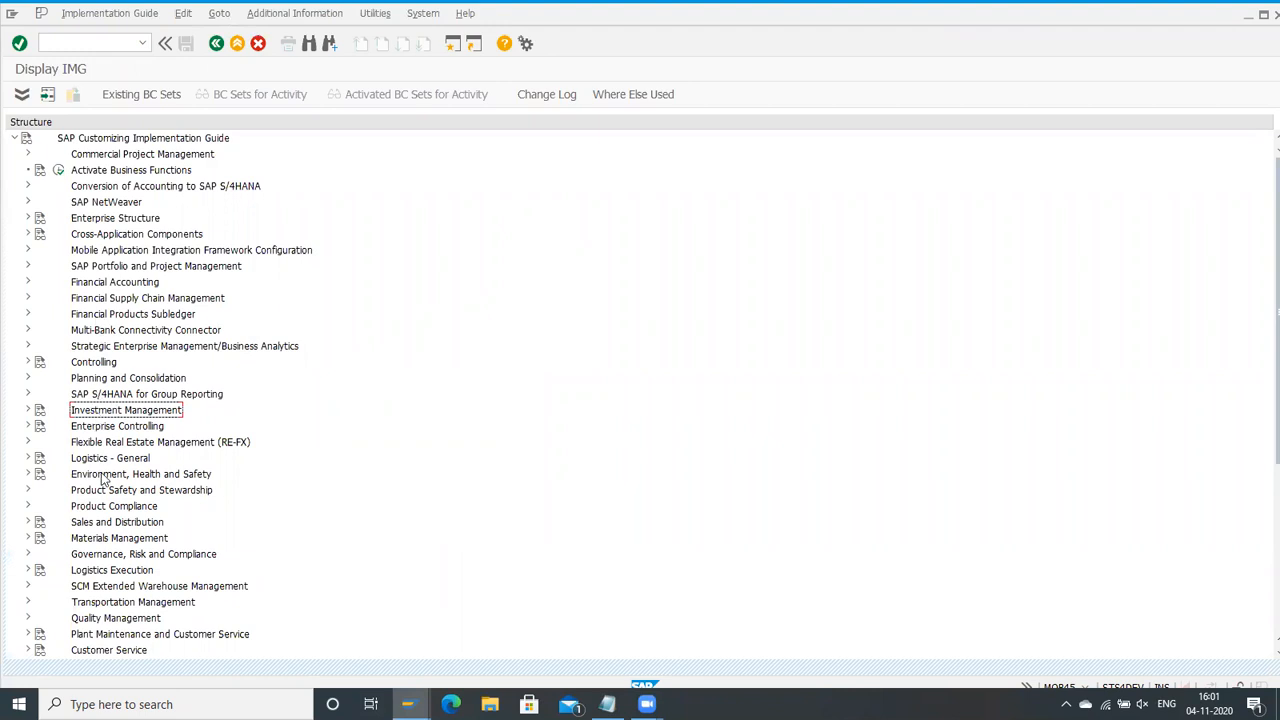
{"action": "scroll", "coordinate": [98, 535], "scroll_direction": "down", "scroll_amount": 5}
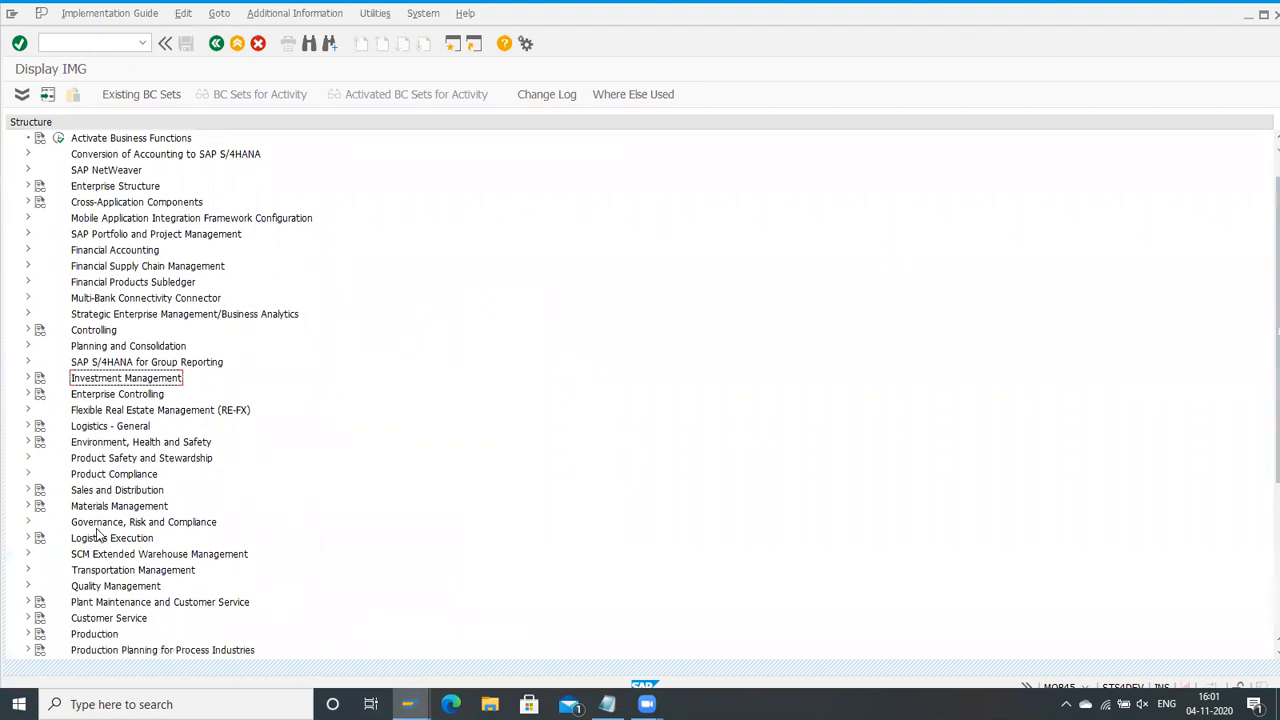
{"action": "double_click", "coordinate": [61, 507]}
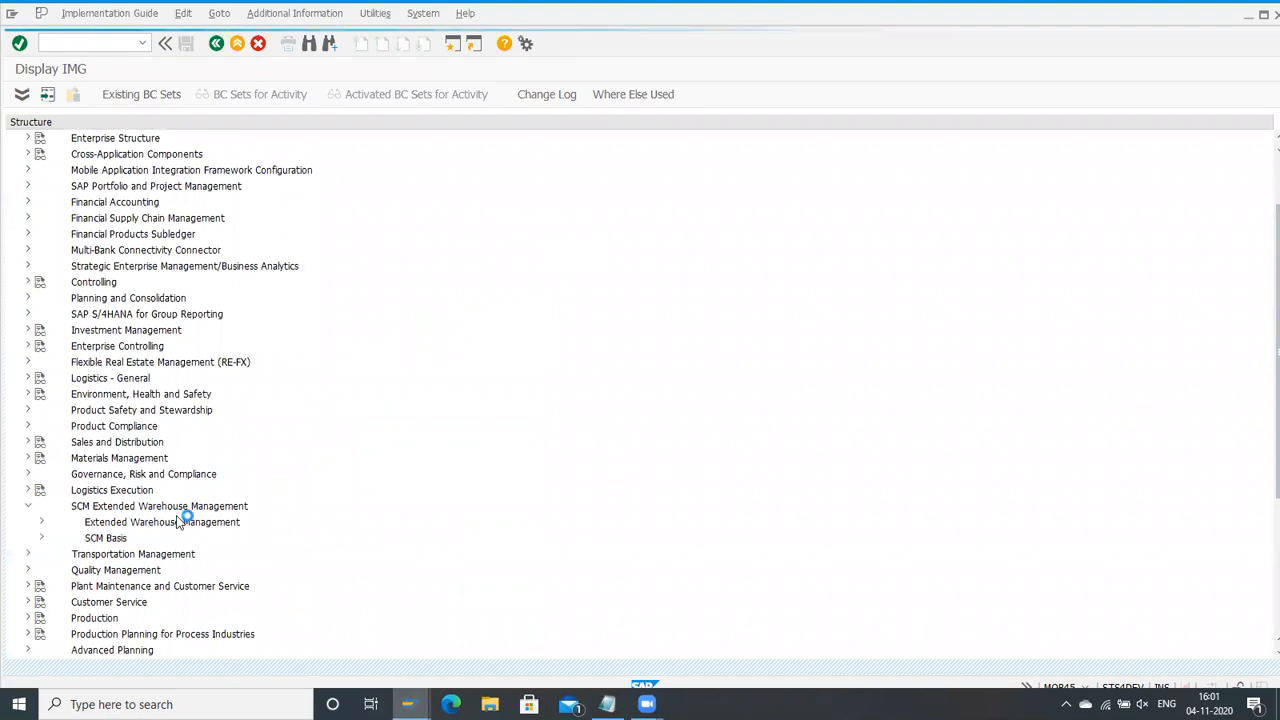
{"action": "left_click", "coordinate": [42, 522]}
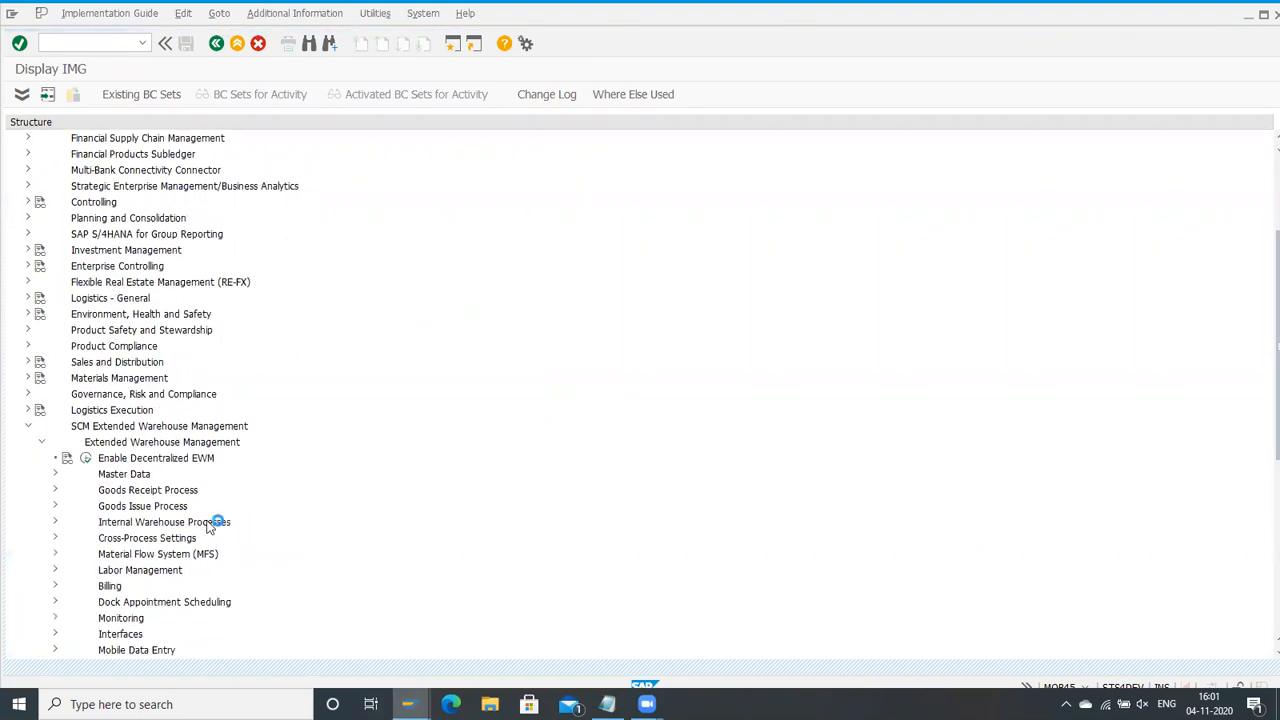
{"action": "left_click", "coordinate": [55, 476]}
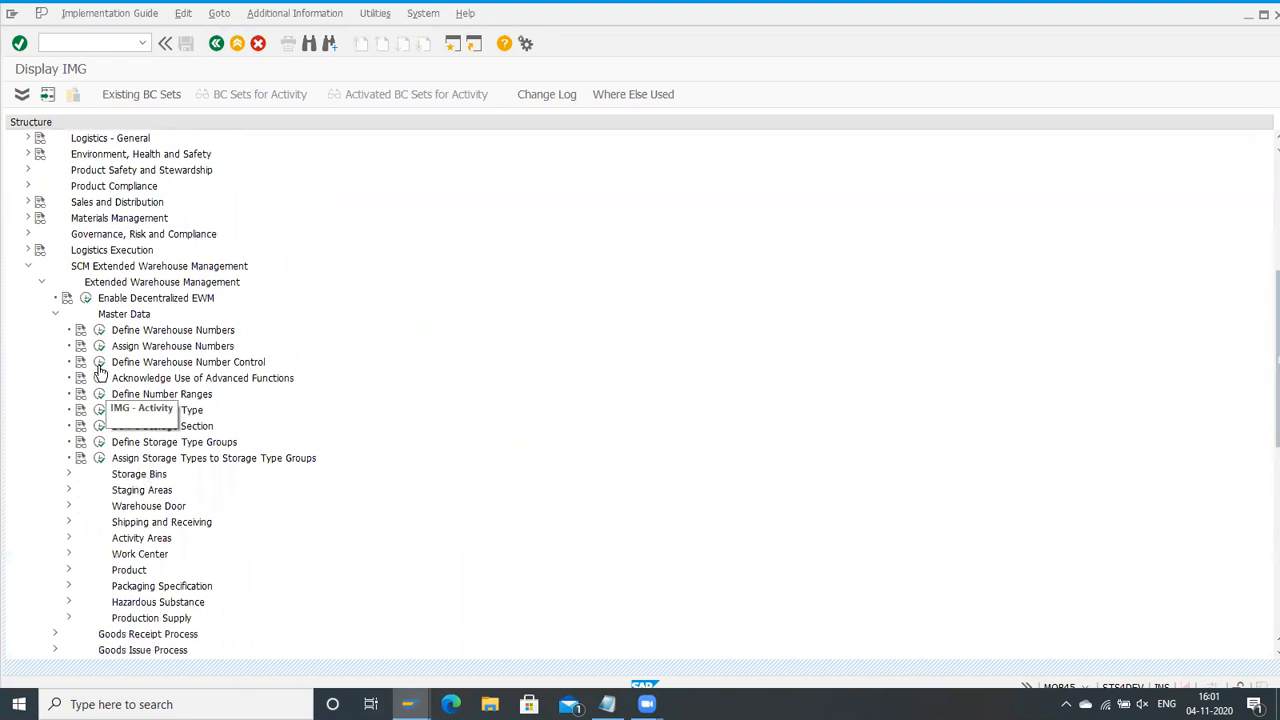
{"action": "left_click", "coordinate": [99, 362]}
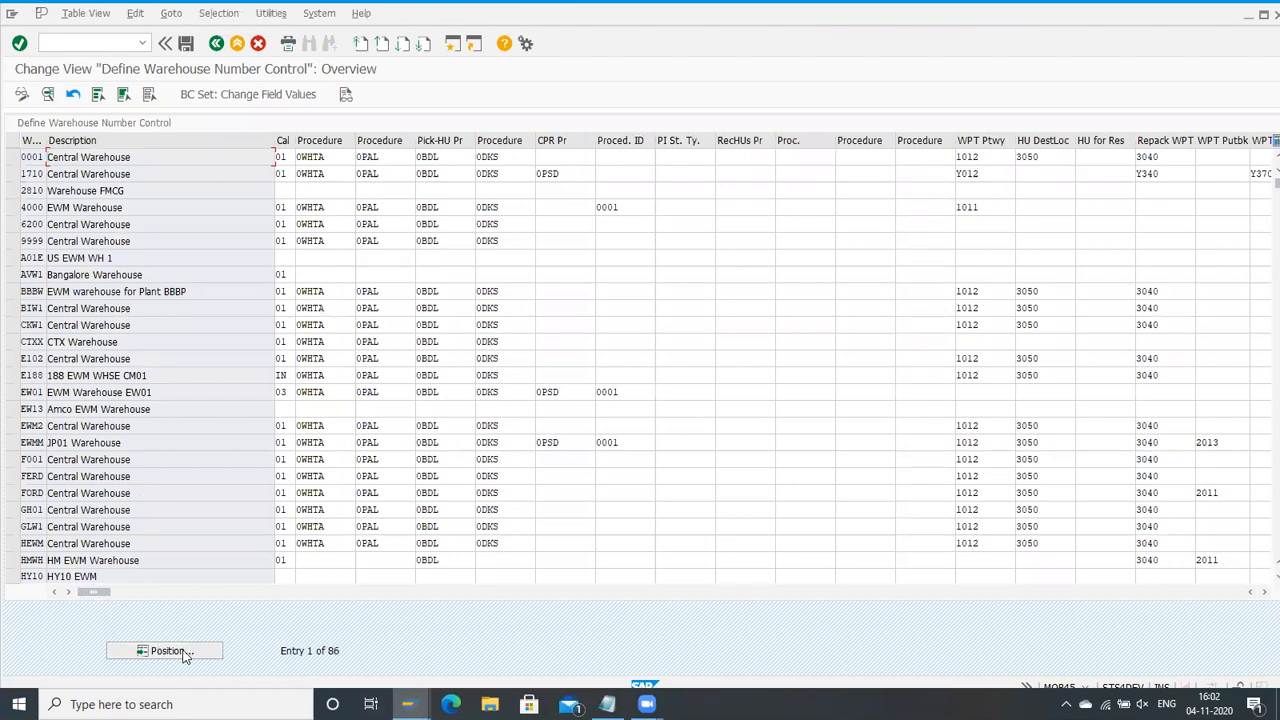
Step: Open the warehouse number control details of warehouse HMWH
{"action": "left_click", "coordinate": [170, 651]}
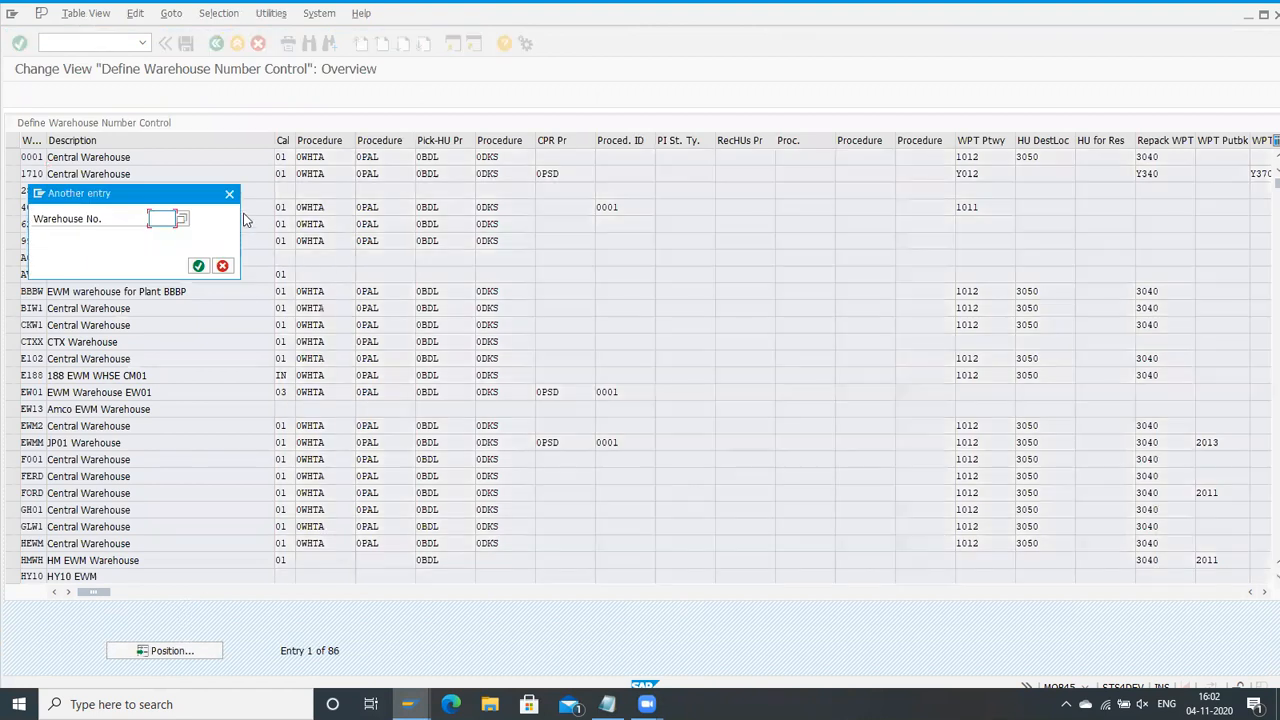
{"action": "left_click", "coordinate": [230, 195]}
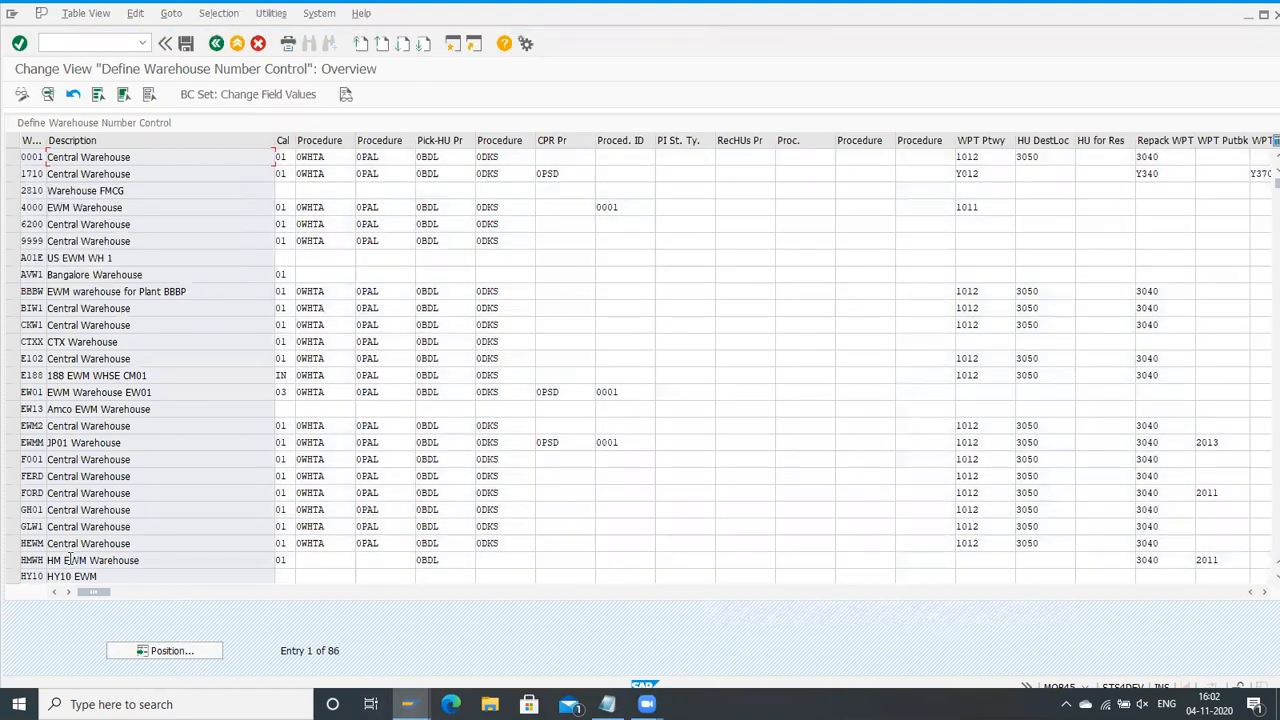
{"action": "left_click", "coordinate": [12, 560]}
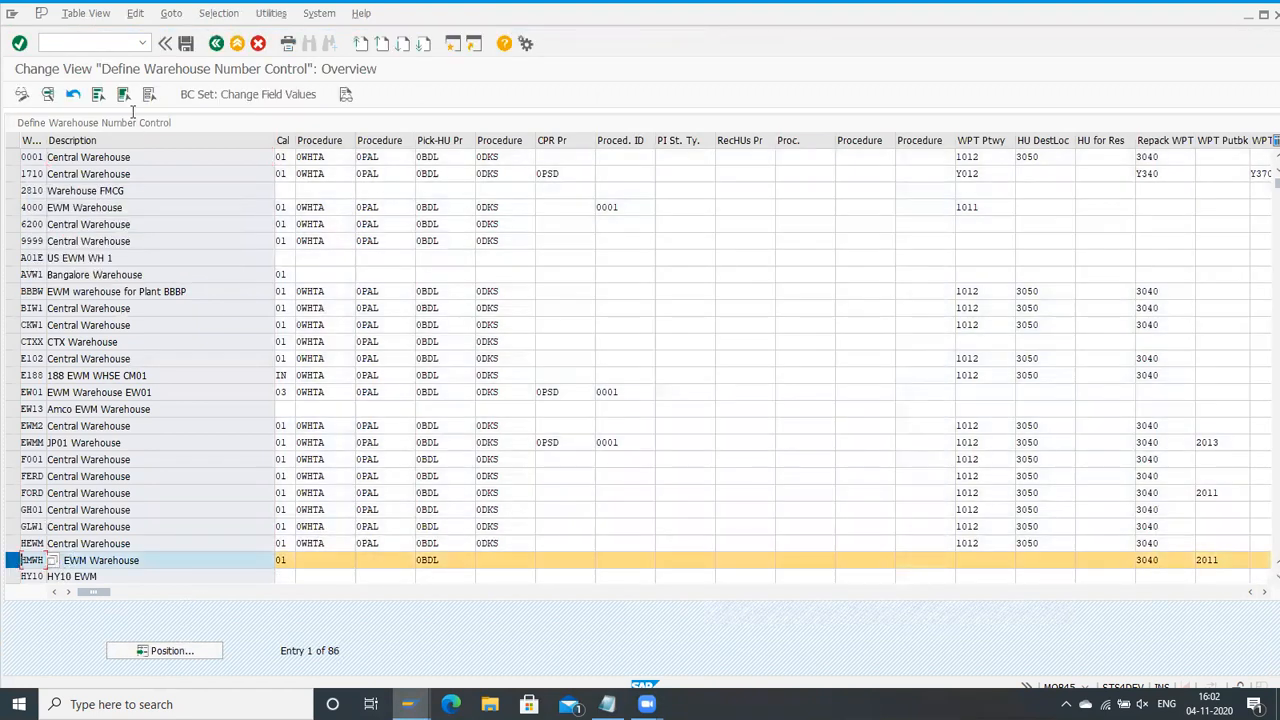
{"action": "left_click", "coordinate": [48, 94]}
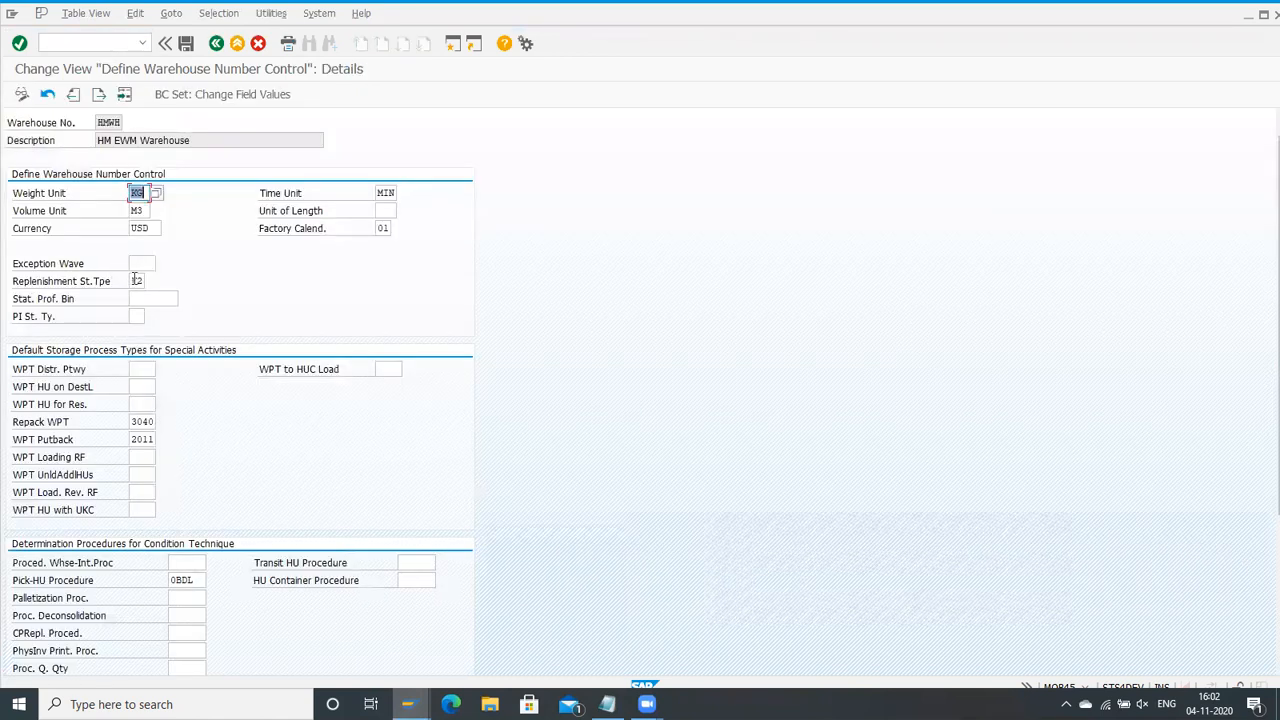
Step: Examine the field help for the default replenishment stock type, including its stock determination note, and close the help
{"action": "left_click", "coordinate": [136, 281]}
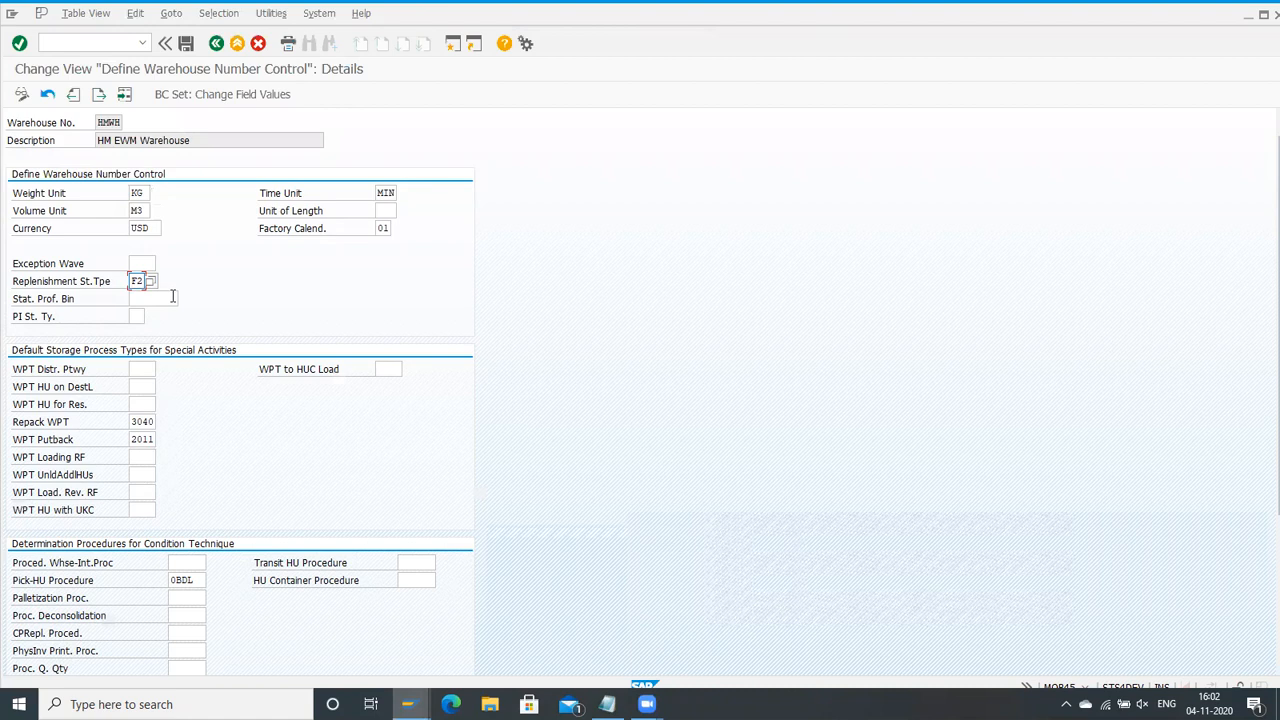
{"action": "key", "text": "F1"}
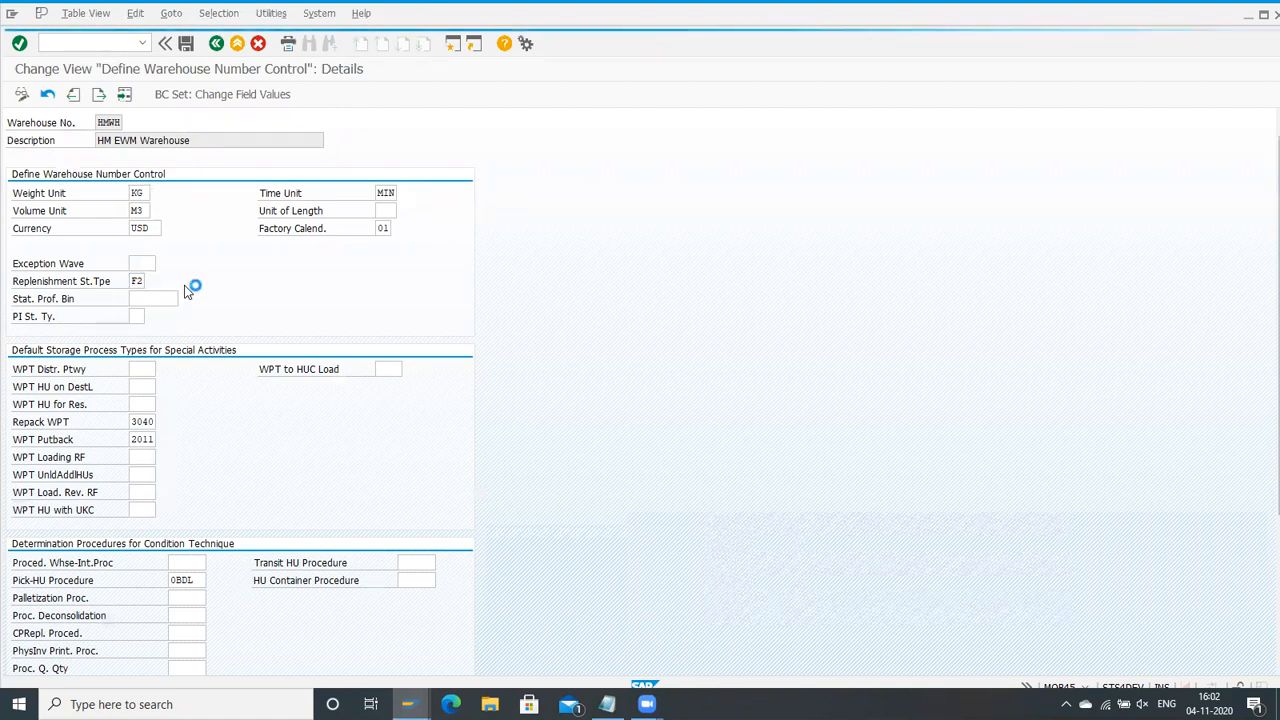
{"action": "left_click_drag", "start_coordinate": [535, 160], "coordinate": [800, 173]}
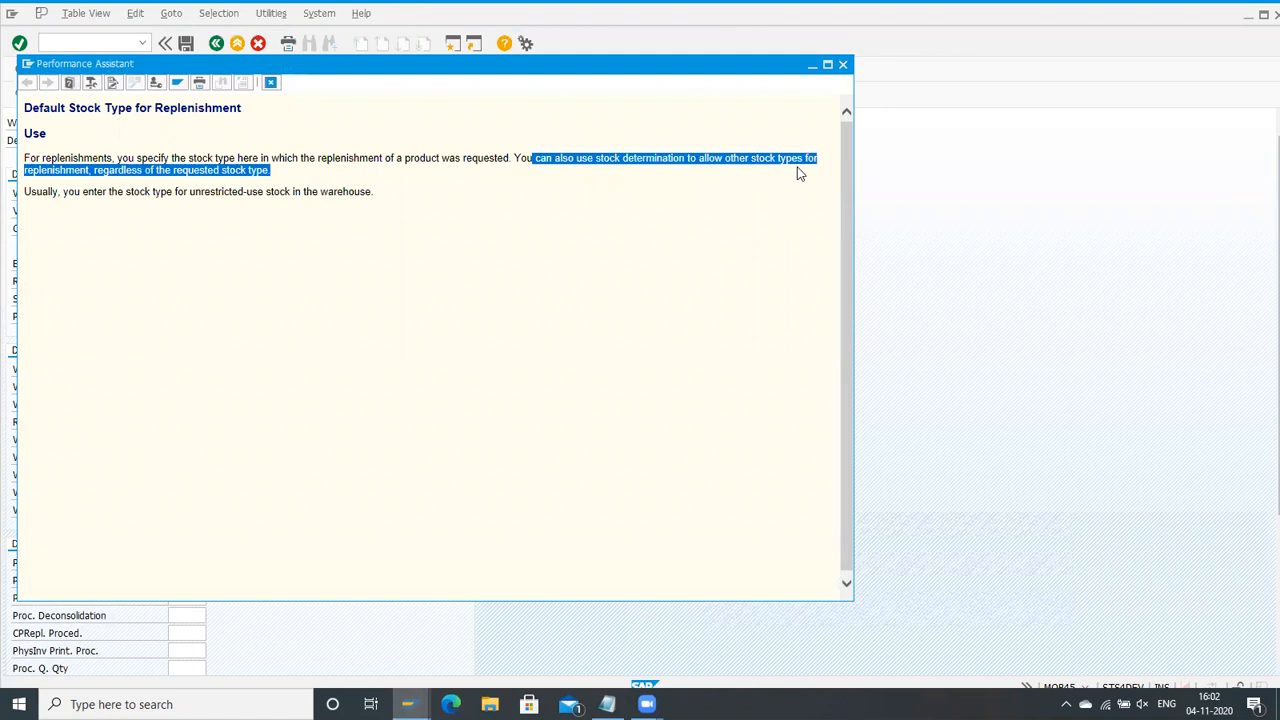
{"action": "left_click", "coordinate": [107, 188]}
{"action": "left_click_drag", "start_coordinate": [118, 159], "coordinate": [390, 167]}
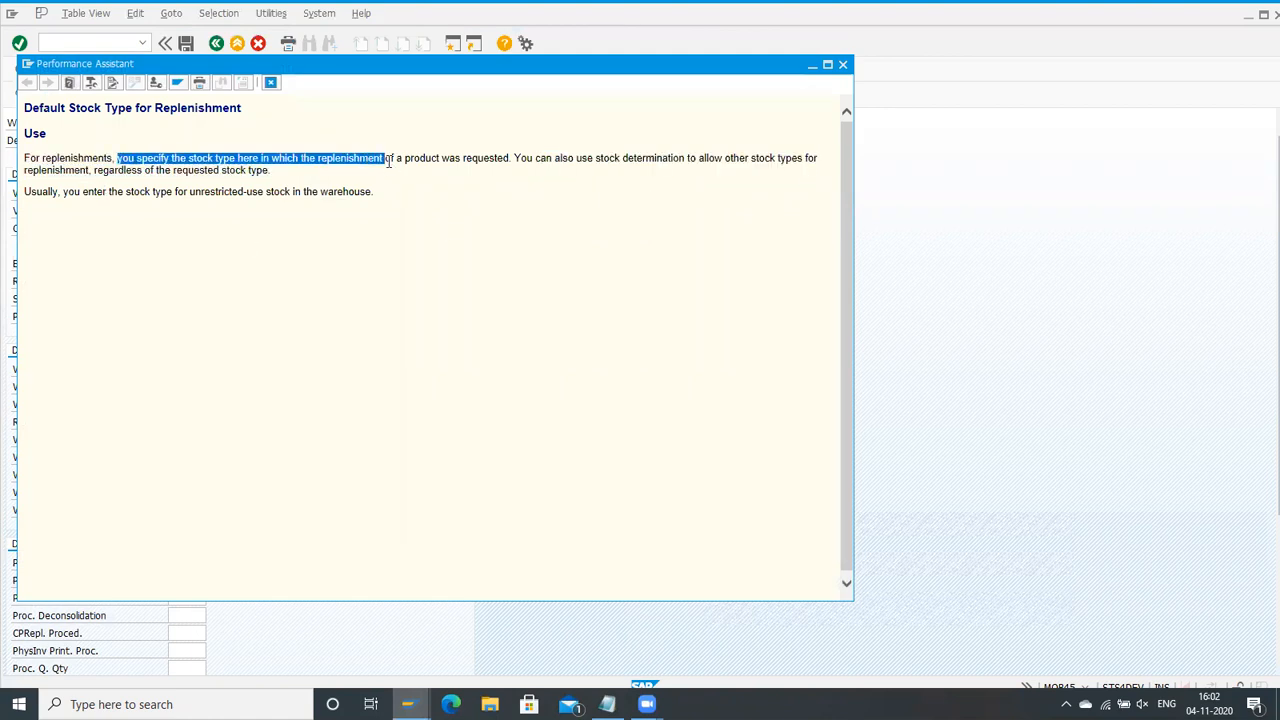
{"action": "left_click", "coordinate": [389, 162]}
{"action": "left_click_drag", "start_coordinate": [272, 158], "coordinate": [509, 160]}
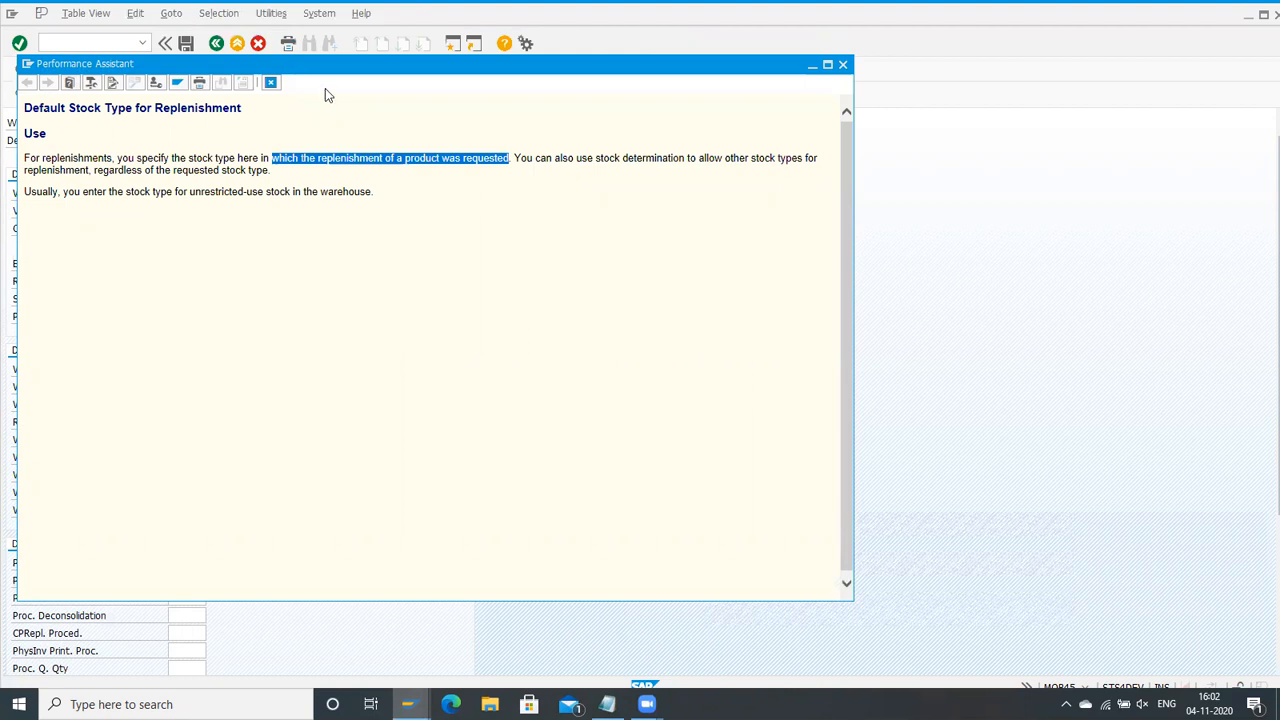
{"action": "left_click", "coordinate": [270, 83]}
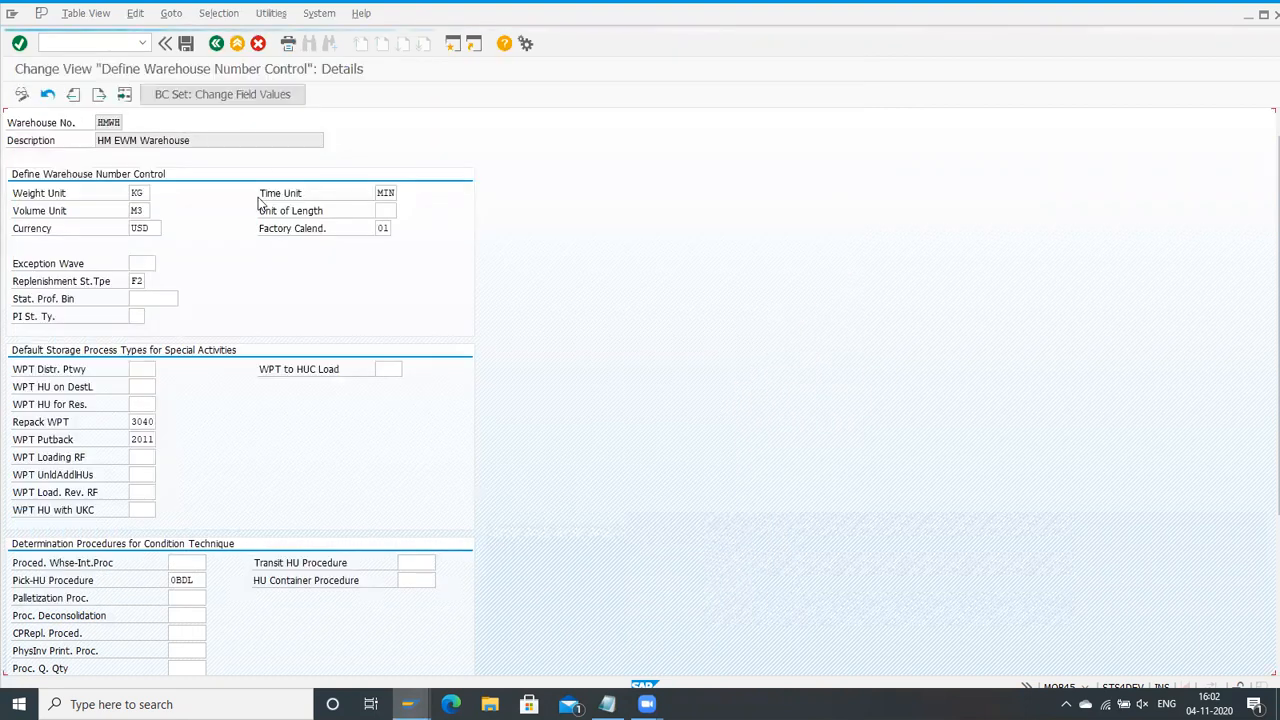
Step: Clear the replenishment stock type of warehouse HMWH and re-enter F2
{"action": "key", "text": "Delete"}
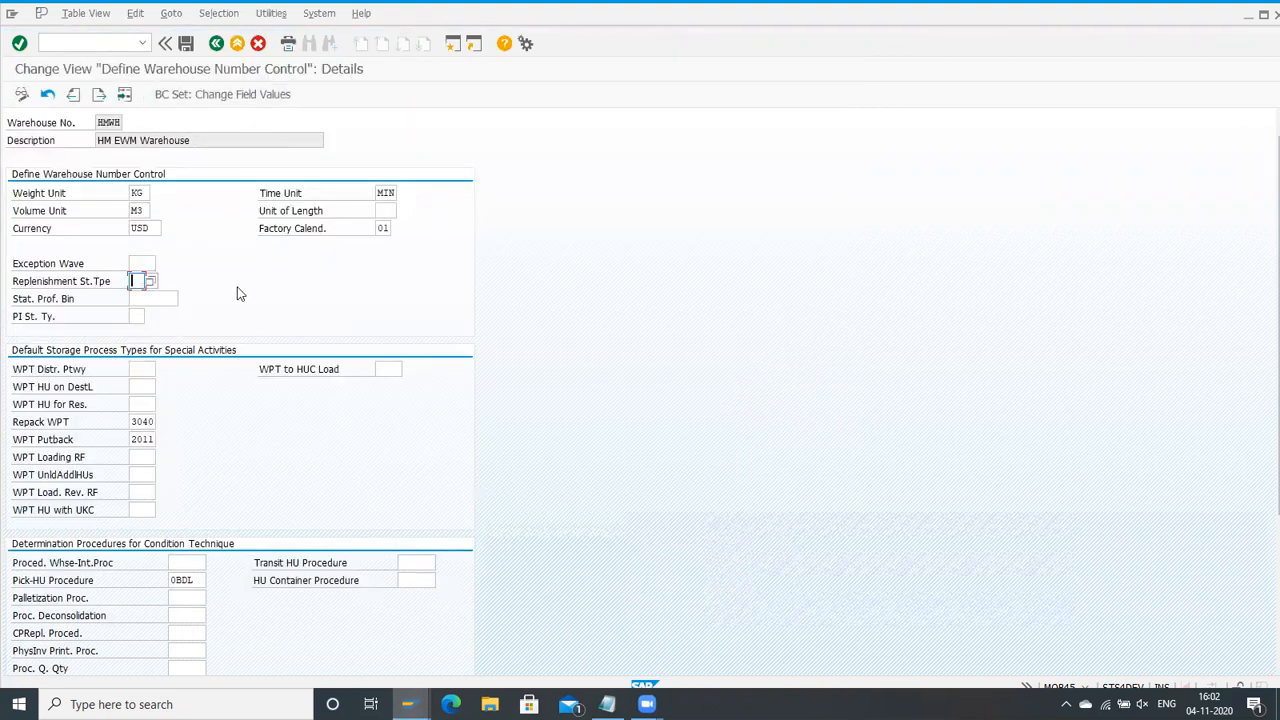
{"action": "key", "text": "Tab"}
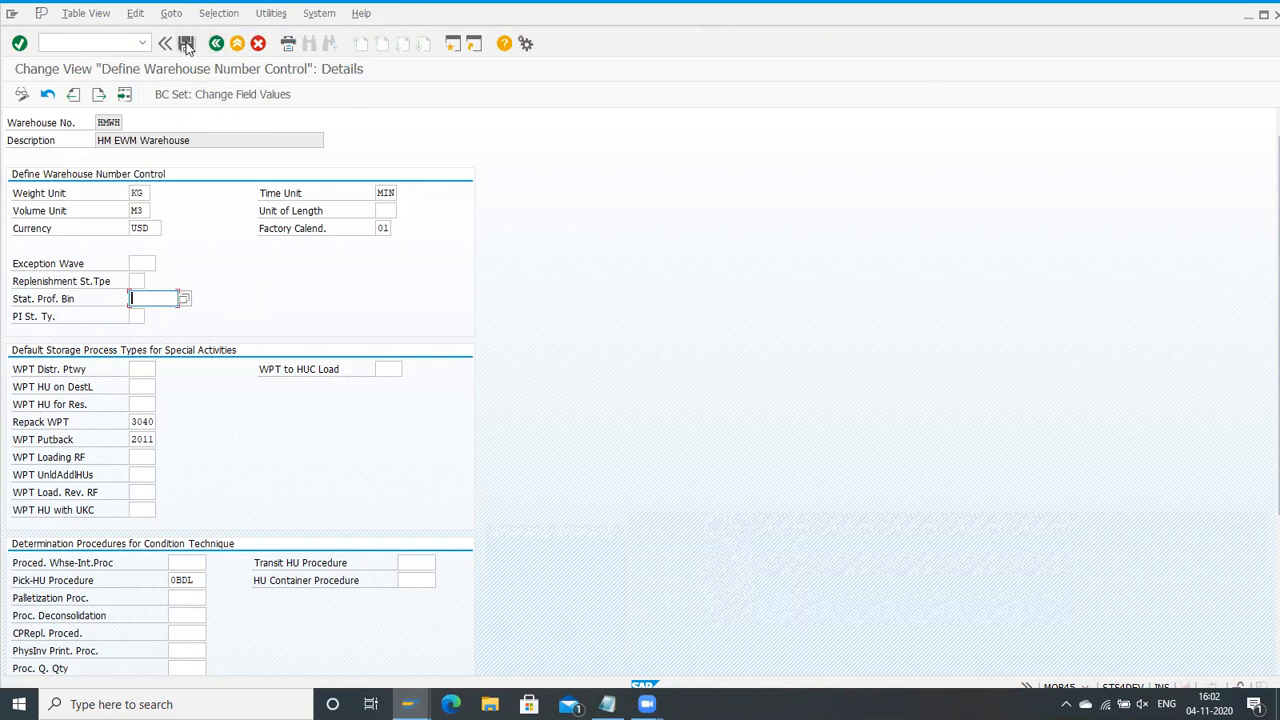
{"action": "left_click", "coordinate": [141, 281]}
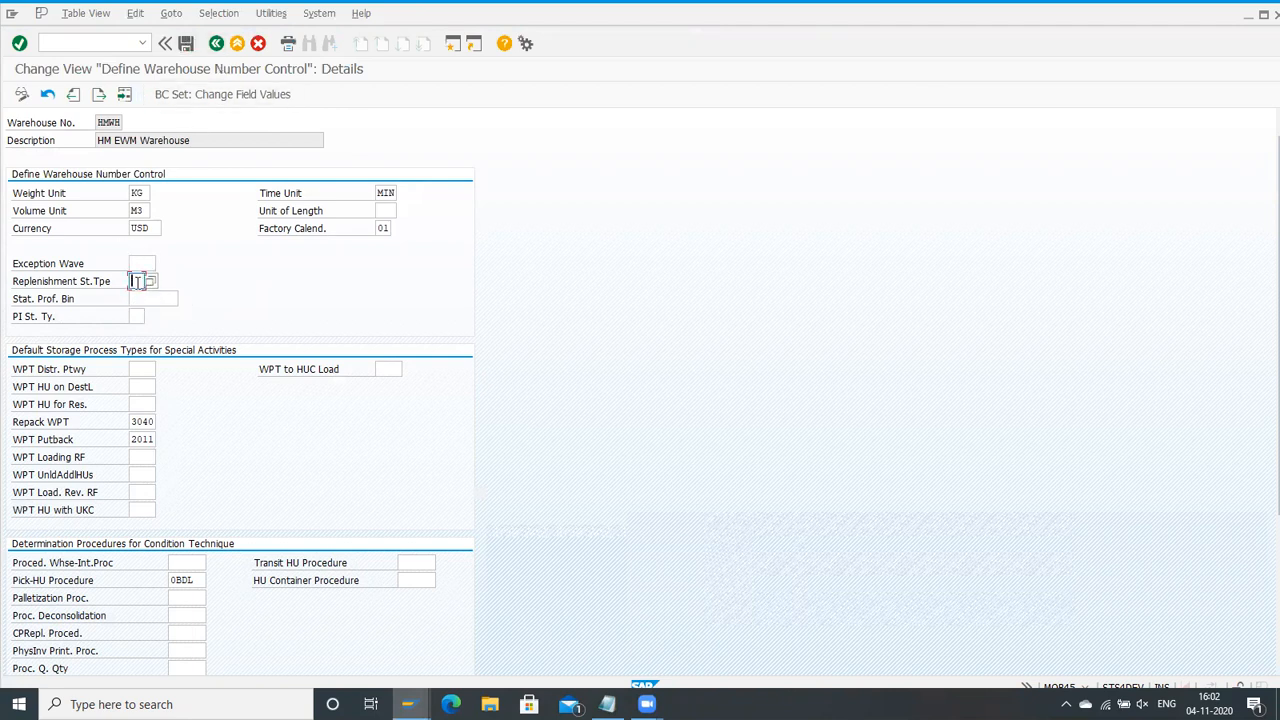
{"action": "type", "text": "F2"}
Step: Leave the warehouse number control and open the Define Storage Type activity in the IMG
{"action": "left_click", "coordinate": [213, 46]}
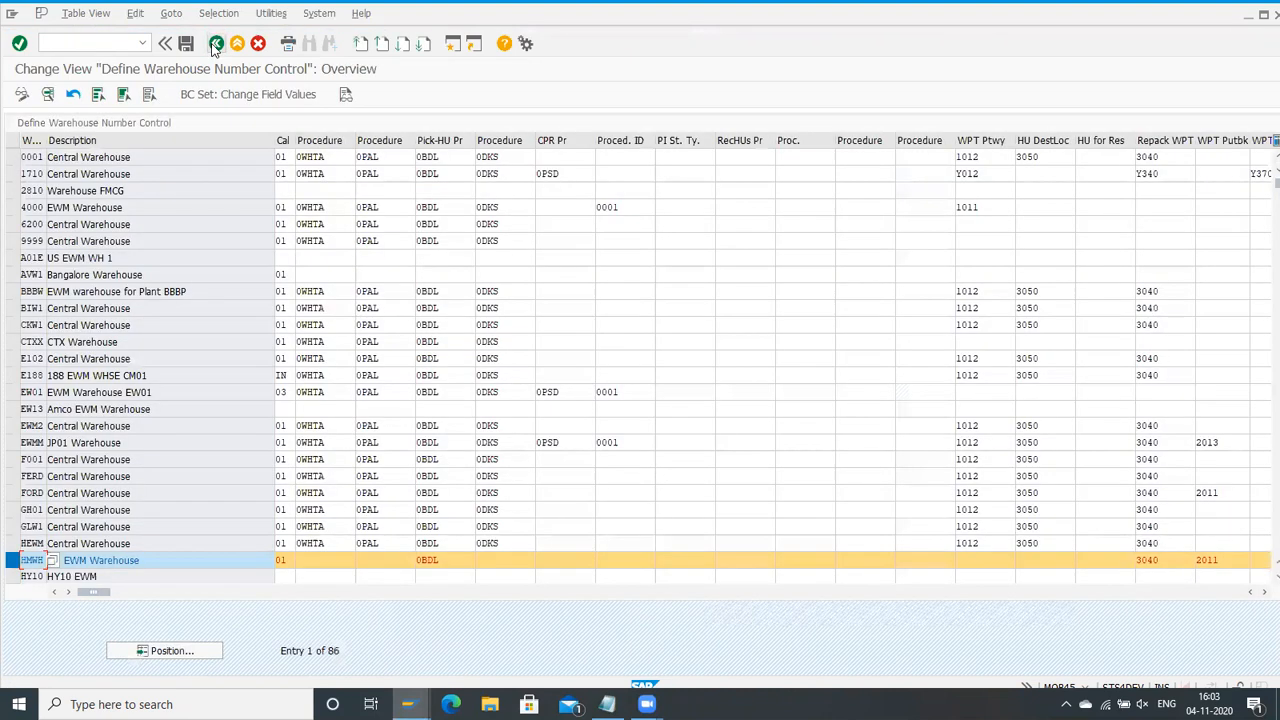
{"action": "left_click", "coordinate": [215, 44]}
{"action": "left_click", "coordinate": [278, 289]}
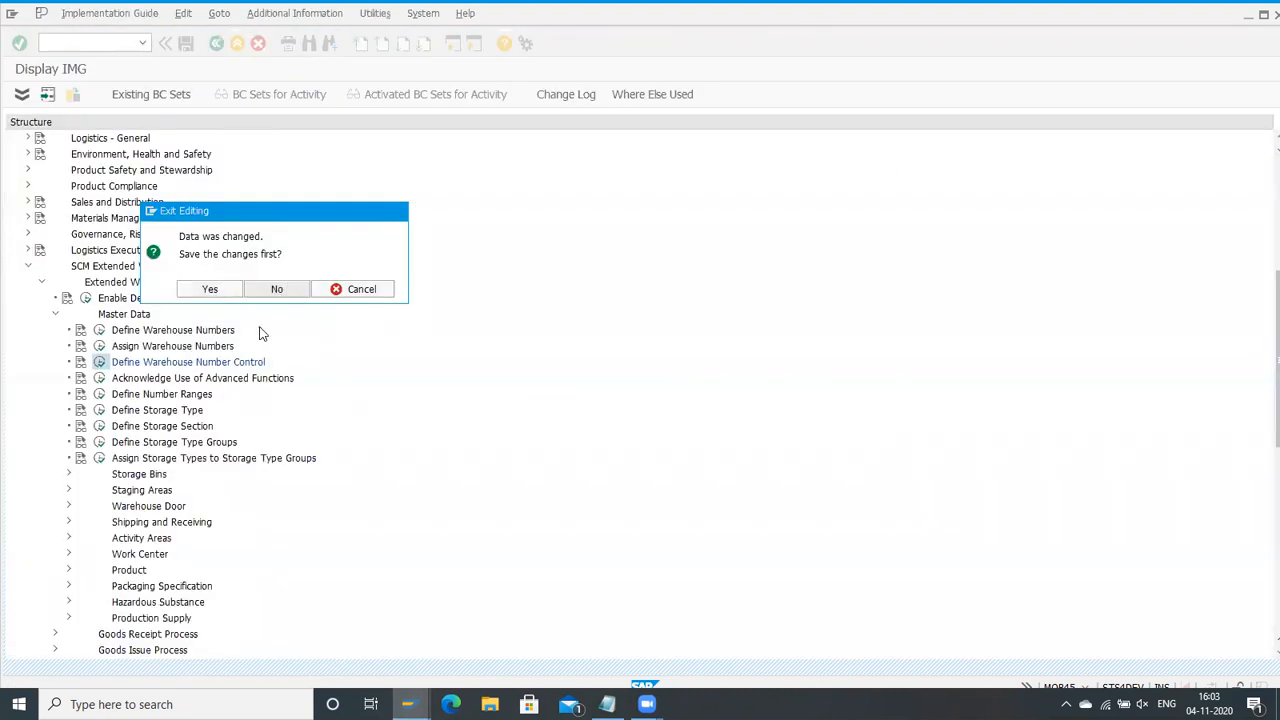
{"action": "left_click", "coordinate": [100, 412]}
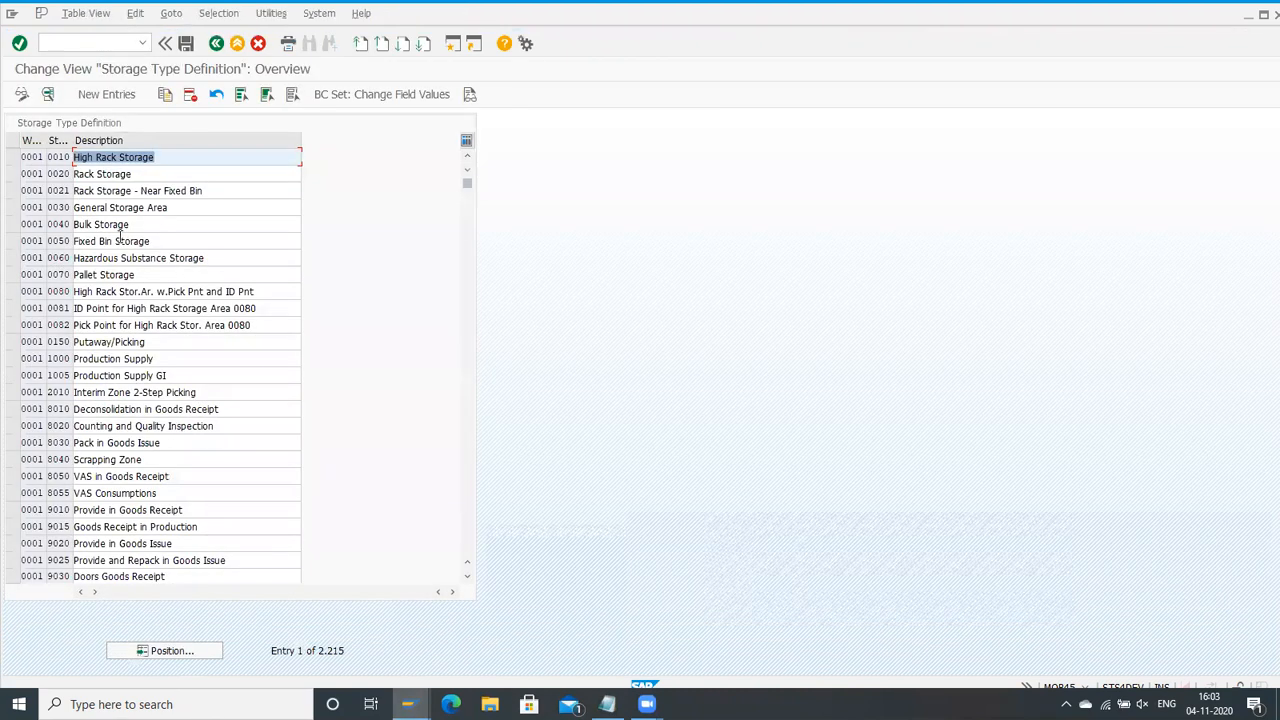
Step: Position the storage type list at warehouse HMWH and open the details of fixed bin storage type ST03
{"action": "left_click", "coordinate": [150, 650]}
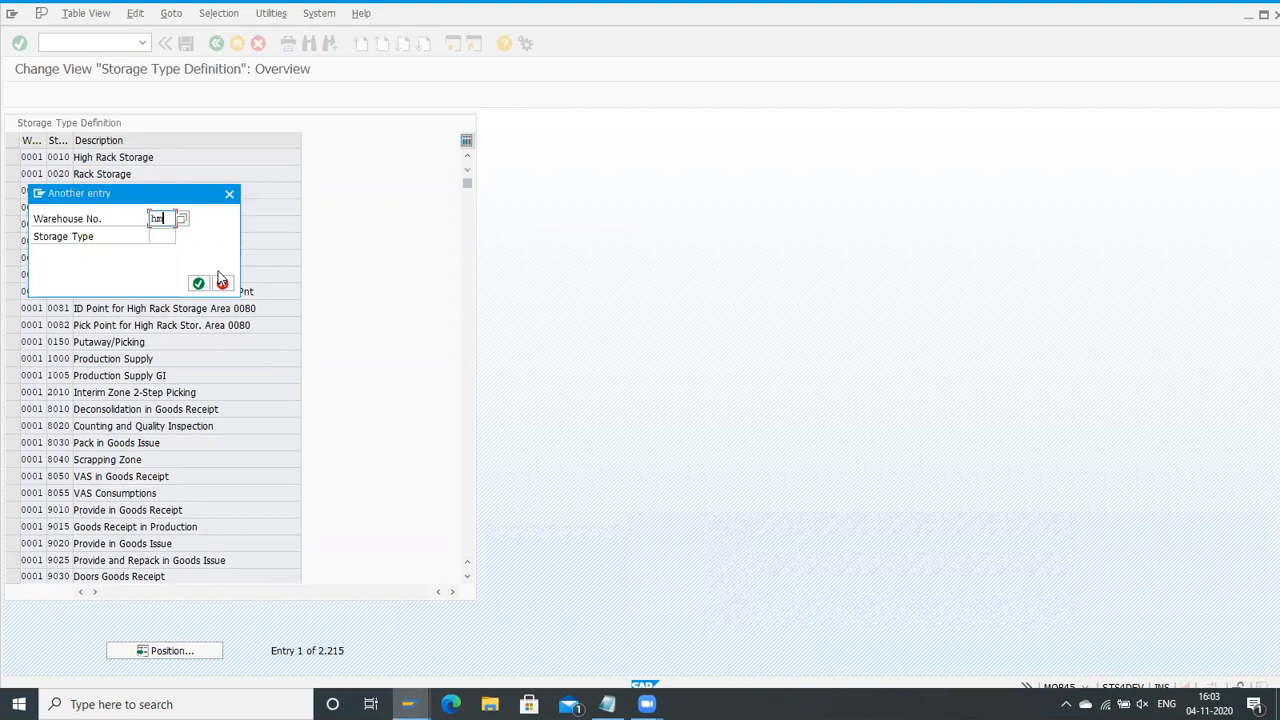
{"action": "type", "text": "hmwh"}
{"action": "key", "text": "Return"}
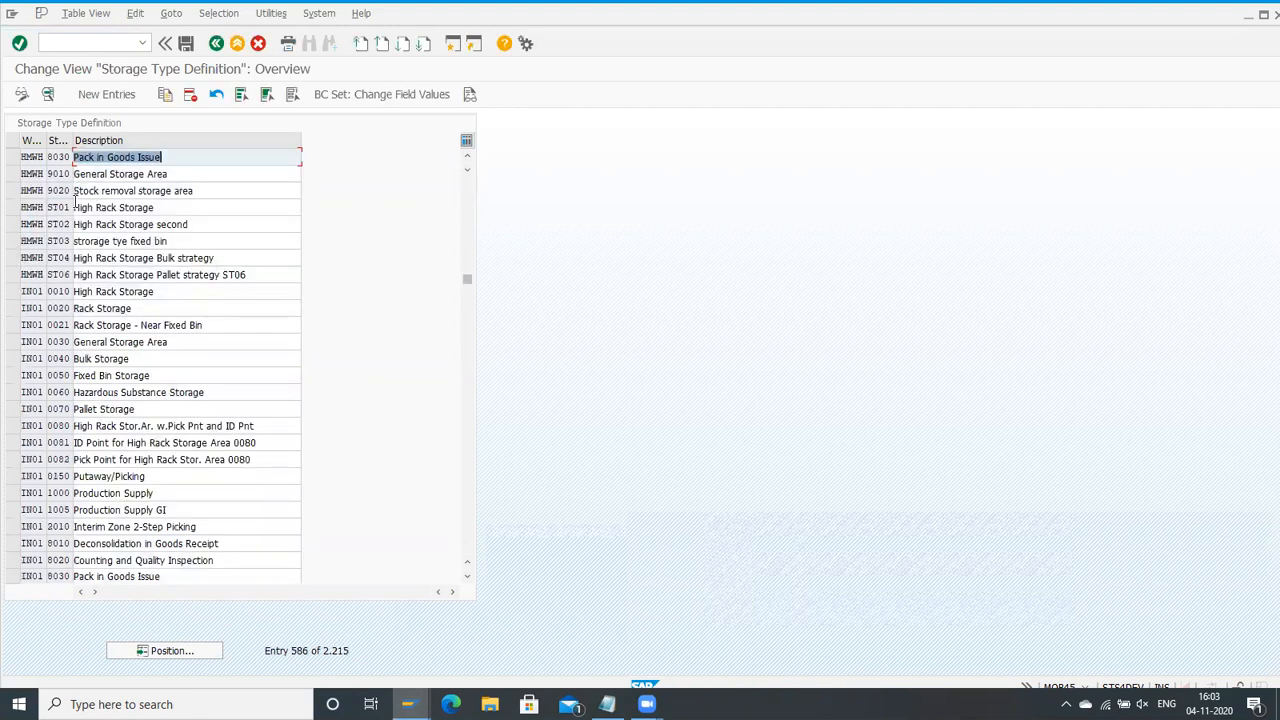
{"action": "double_click", "coordinate": [60, 241]}
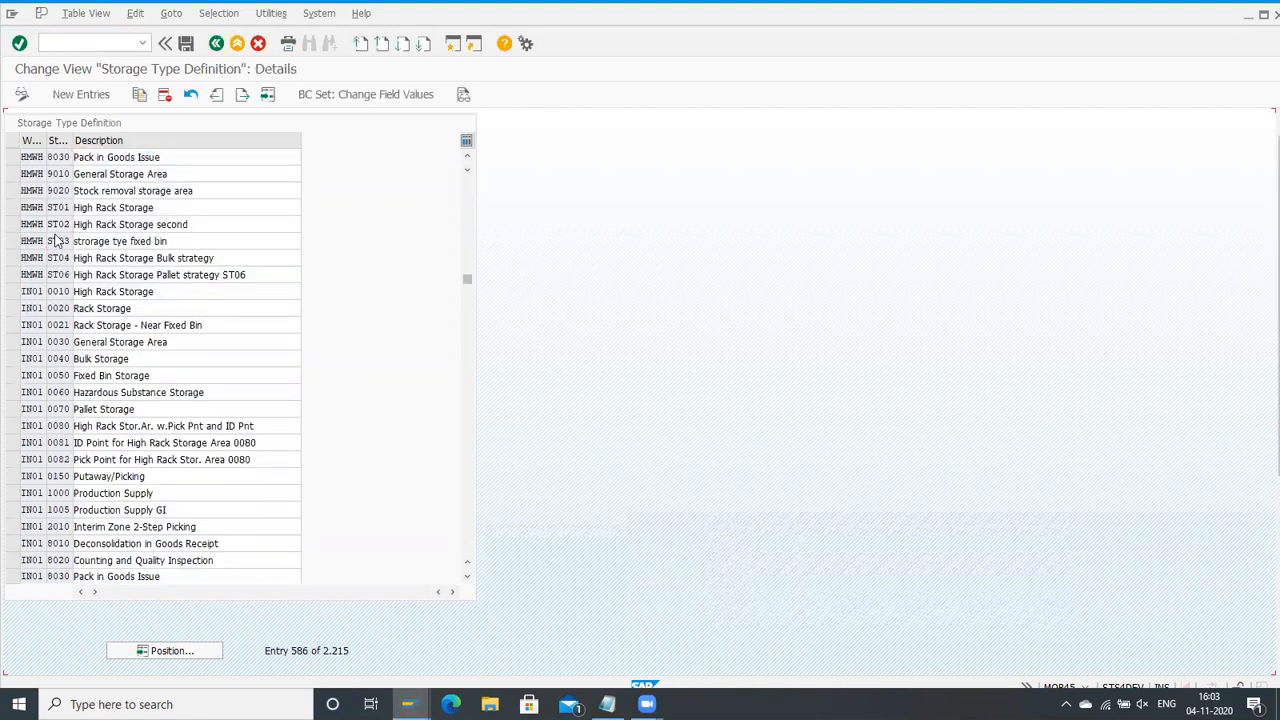
Step: Review the available replenishment level options for storage type ST03 and close the list without choosing one
{"action": "scroll", "coordinate": [238, 245], "scroll_direction": "down", "scroll_amount": 3}
{"action": "scroll", "coordinate": [229, 415], "scroll_direction": "down", "scroll_amount": 4}
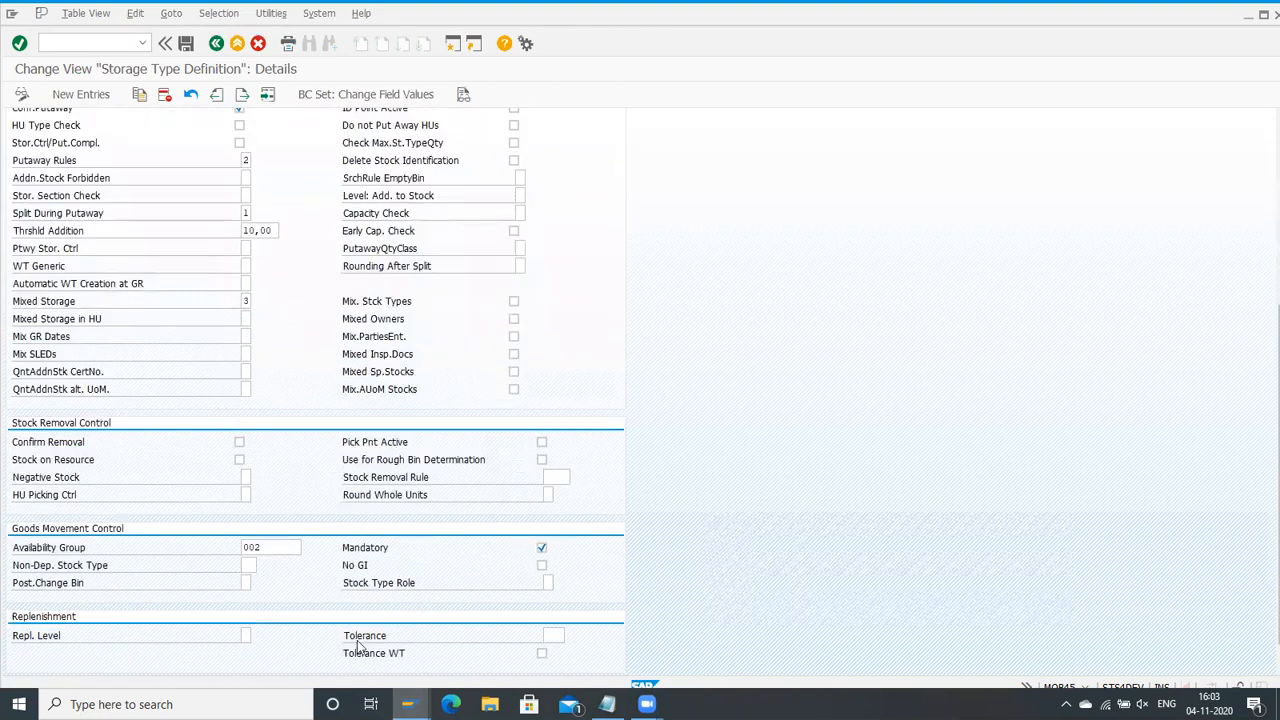
{"action": "left_click", "coordinate": [246, 636]}
{"action": "left_click", "coordinate": [257, 638]}
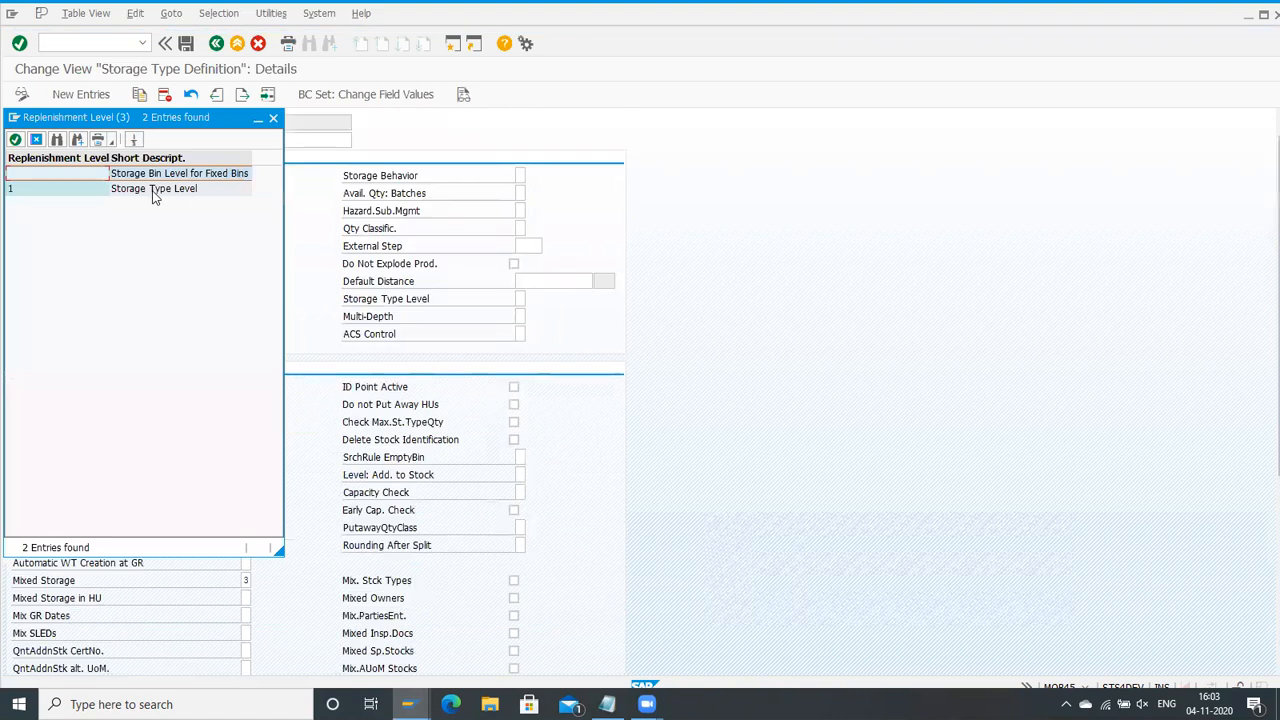
{"action": "left_click", "coordinate": [192, 178]}
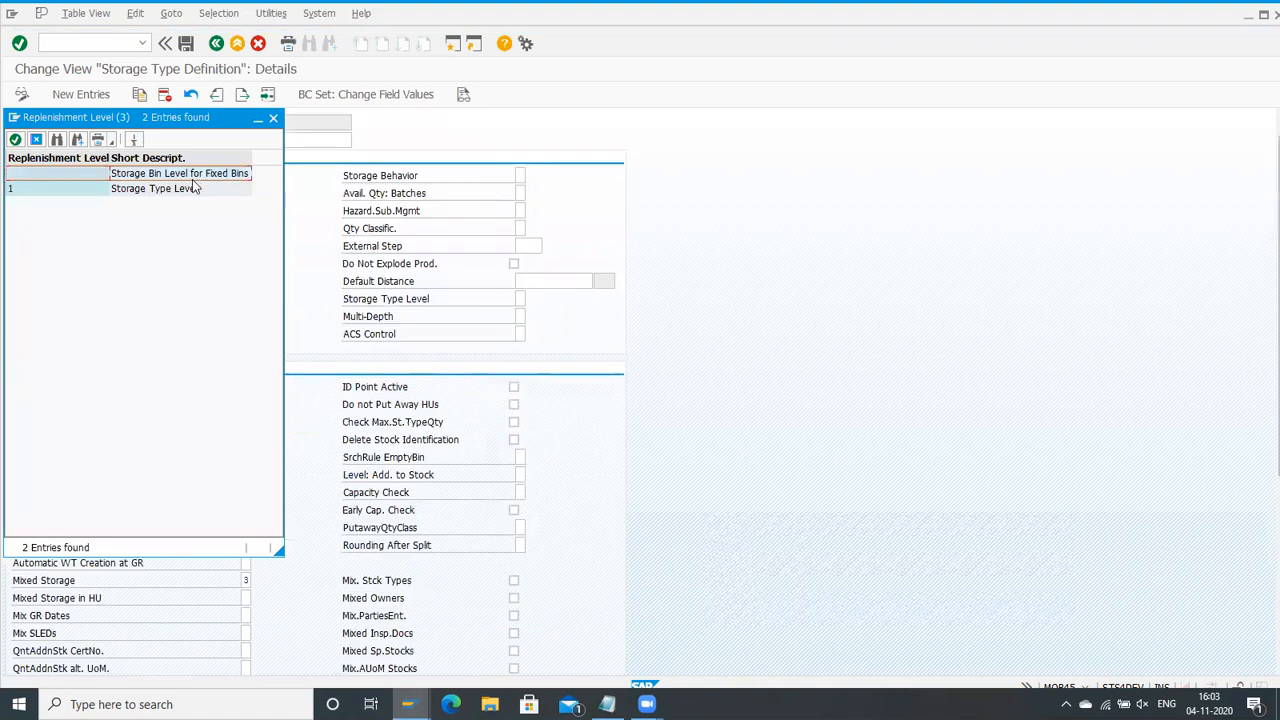
{"action": "left_click", "coordinate": [183, 191]}
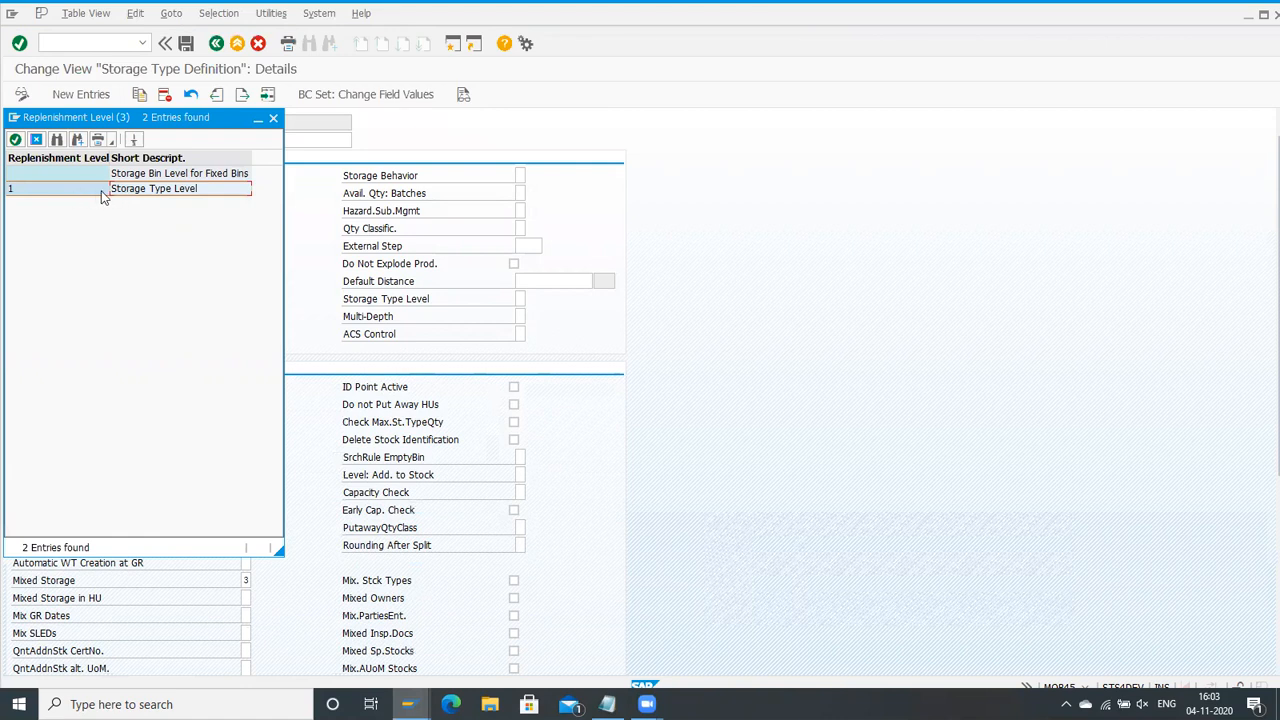
{"action": "left_click", "coordinate": [273, 118]}
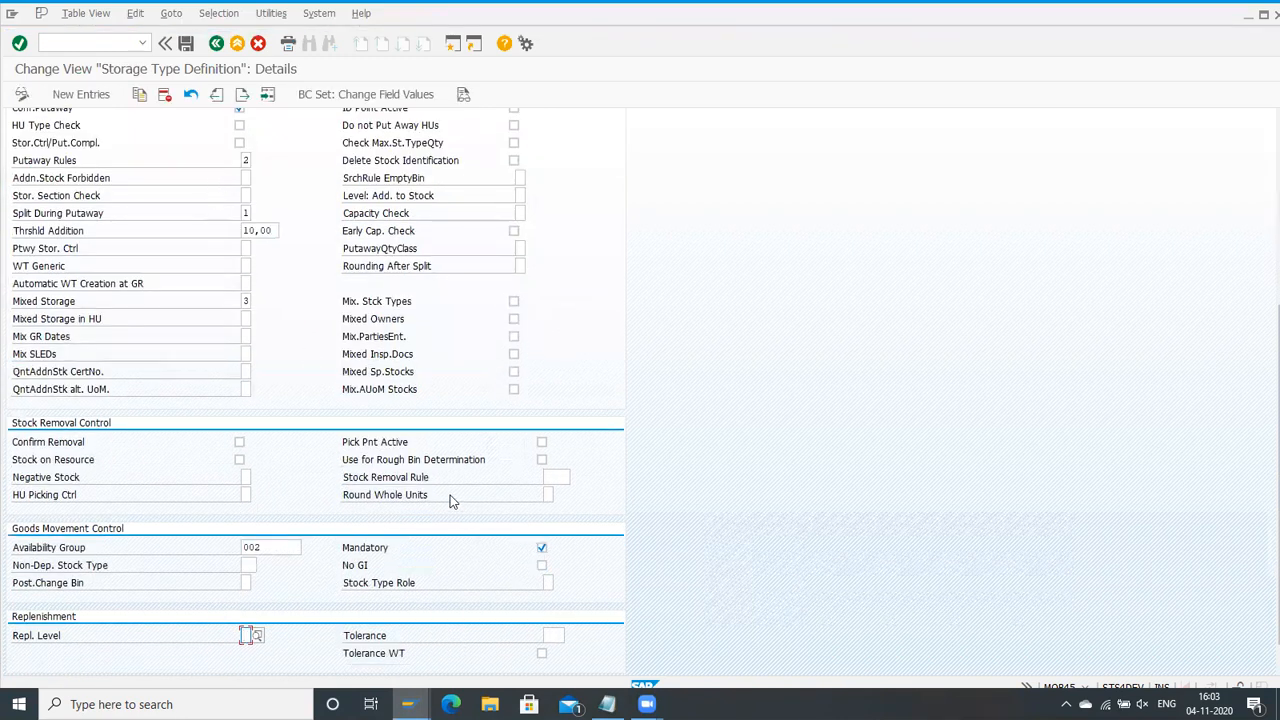
Step: Examine the availability group, whole-unit rounding, putaway and general settings of storage type ST03
{"action": "scroll", "coordinate": [450, 500], "scroll_direction": "up", "scroll_amount": 3}
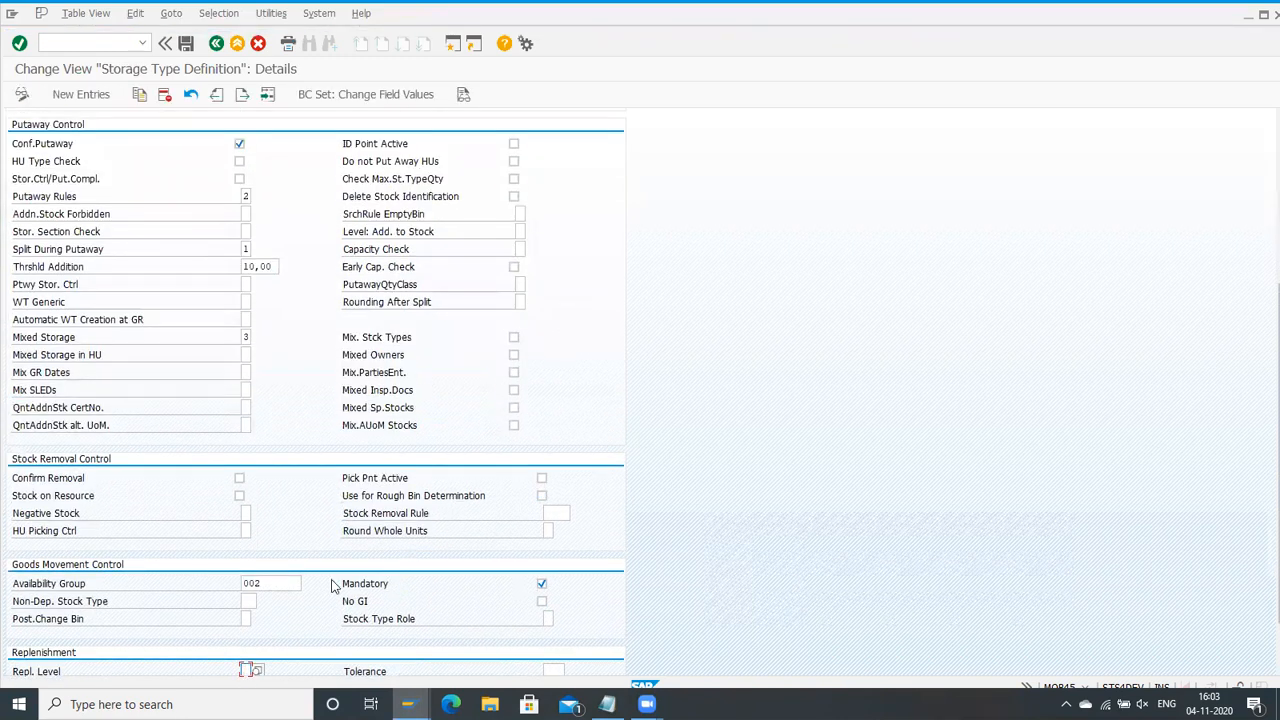
{"action": "scroll", "coordinate": [320, 580], "scroll_direction": "up", "scroll_amount": 3}
{"action": "scroll", "coordinate": [320, 570], "scroll_direction": "down", "scroll_amount": 6}
{"action": "left_click", "coordinate": [256, 547]}
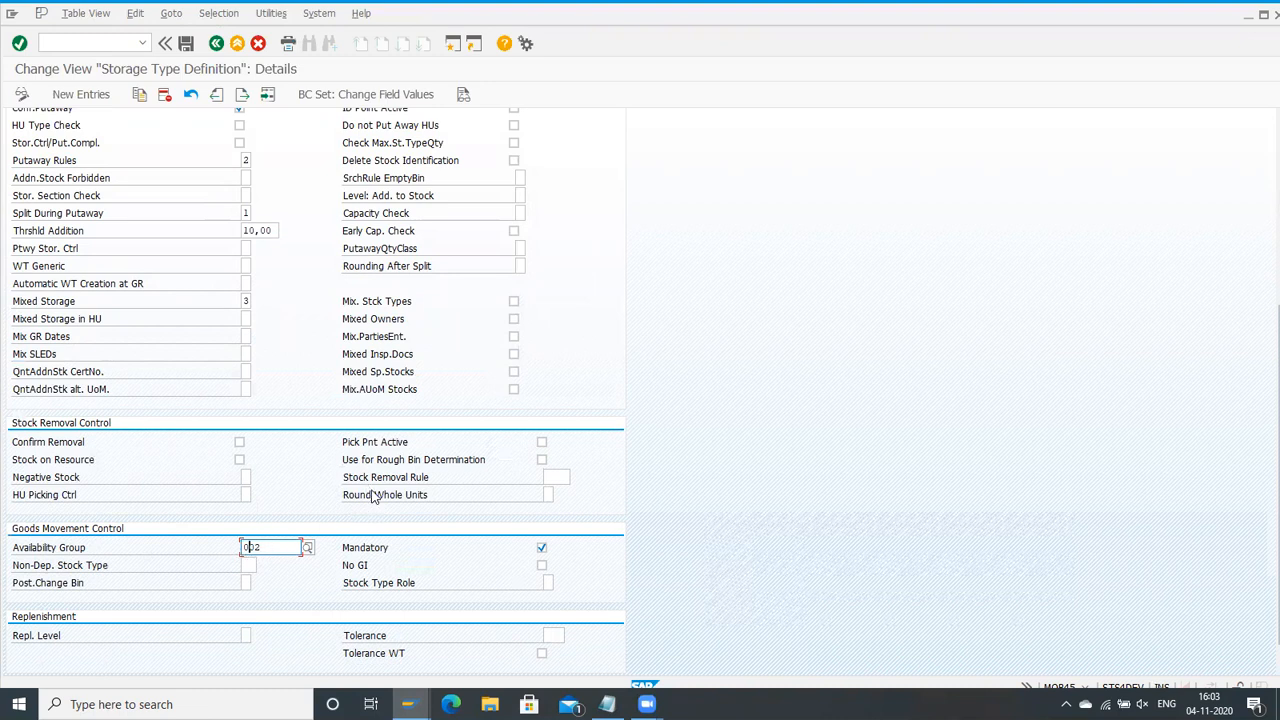
{"action": "left_click_drag", "start_coordinate": [366, 494], "coordinate": [427, 494]}
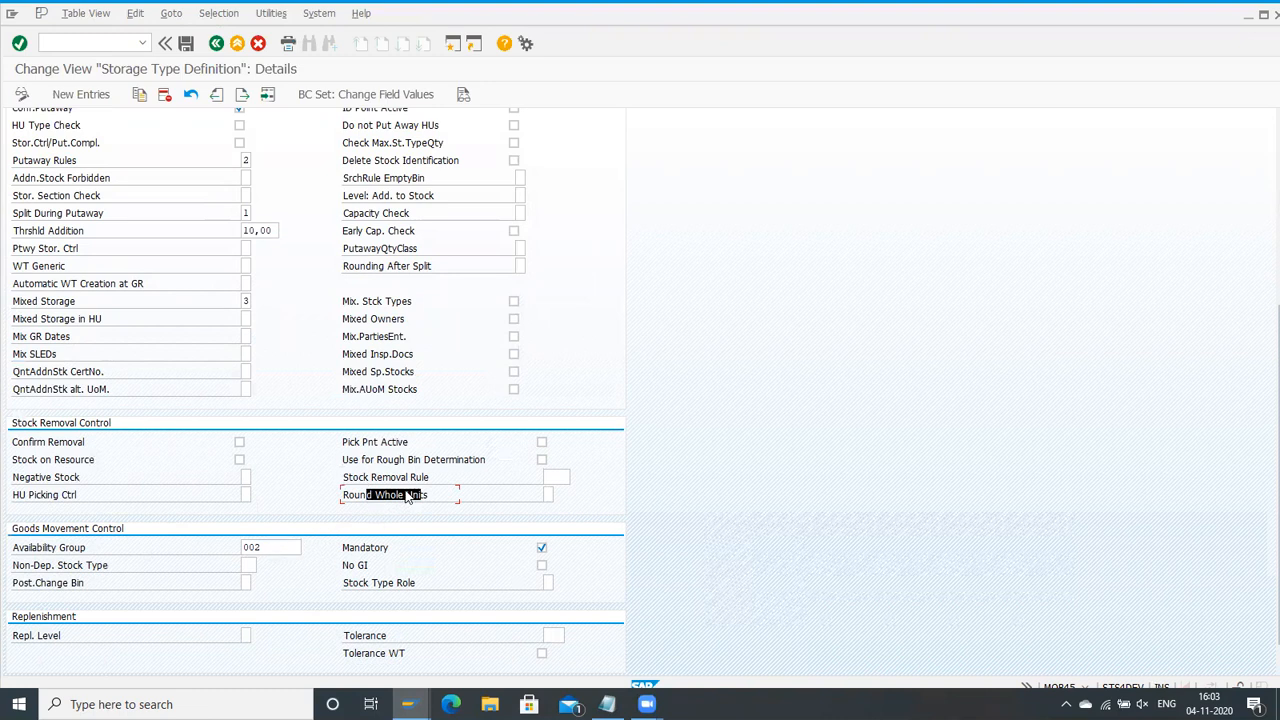
{"action": "scroll", "coordinate": [406, 496], "scroll_direction": "up", "scroll_amount": 5}
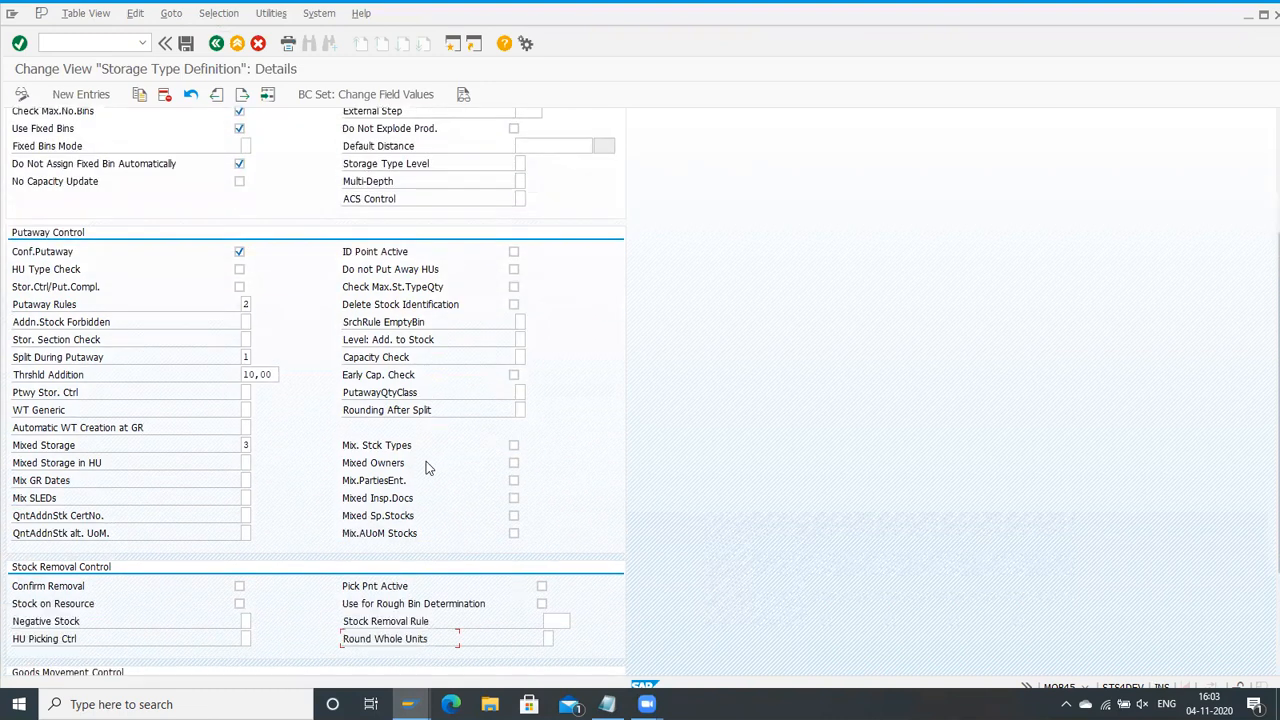
{"action": "scroll", "coordinate": [426, 461], "scroll_direction": "down", "scroll_amount": 3}
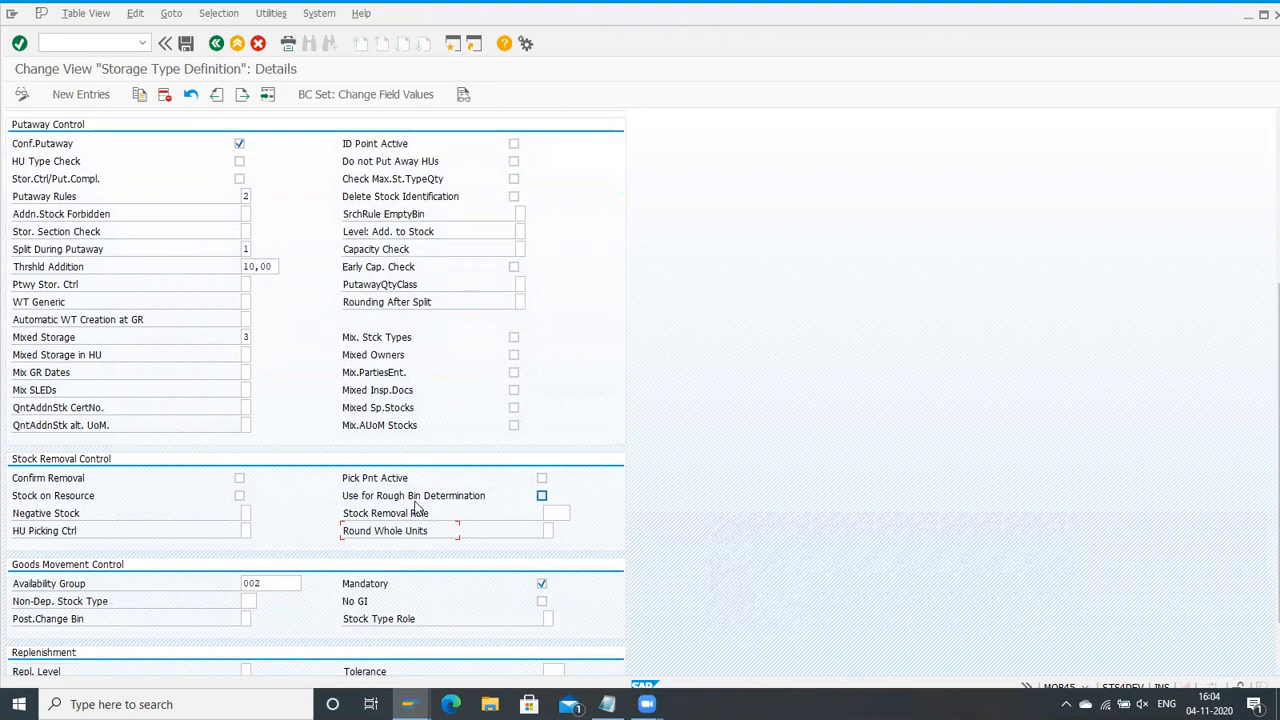
{"action": "scroll", "coordinate": [420, 480], "scroll_direction": "up", "scroll_amount": 7}
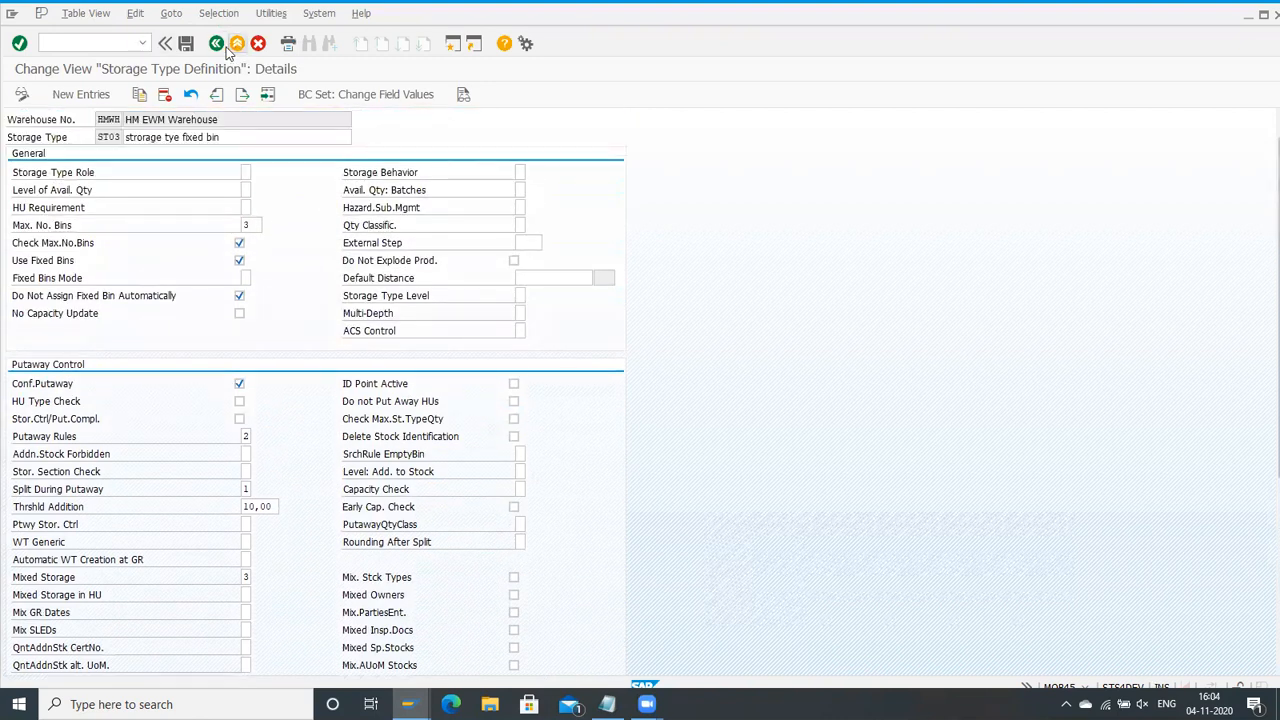
{"action": "scroll", "coordinate": [289, 263], "scroll_direction": "up", "scroll_amount": 1}
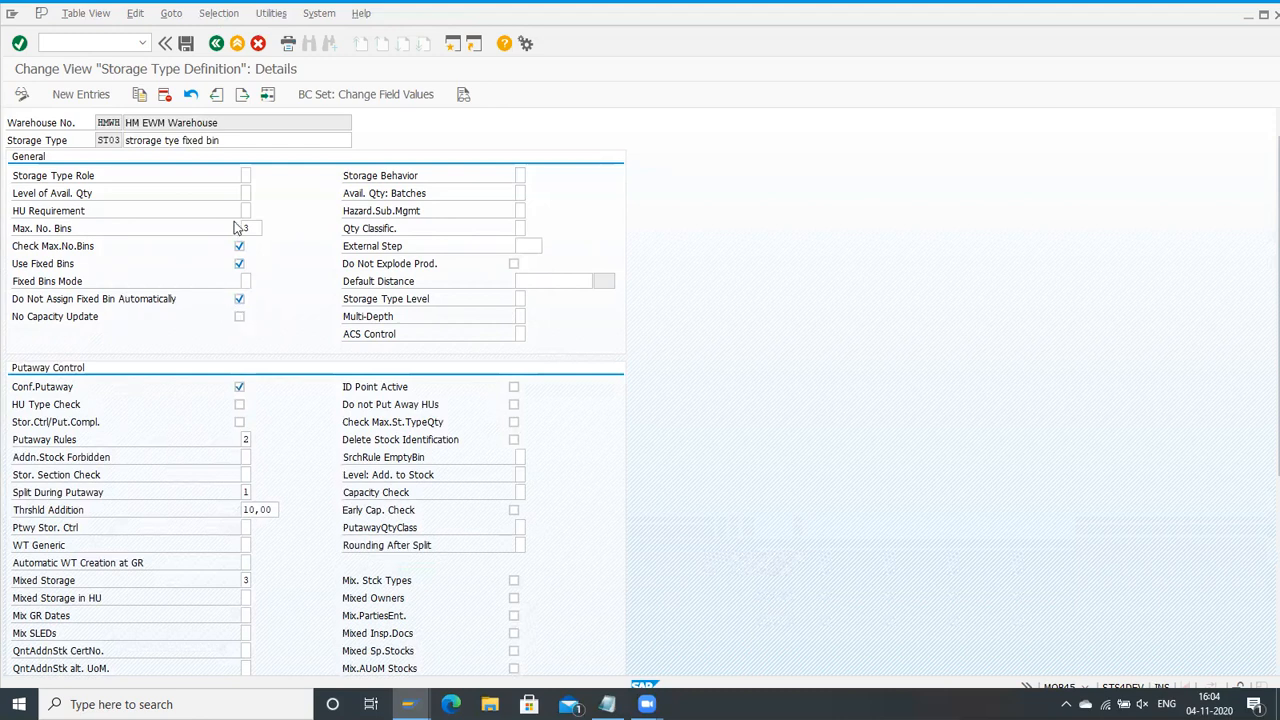
Step: Leave the storage type definition and open Define Warehouse Process Type under Cross-Process Settings, Warehouse Task
{"action": "left_click", "coordinate": [216, 44]}
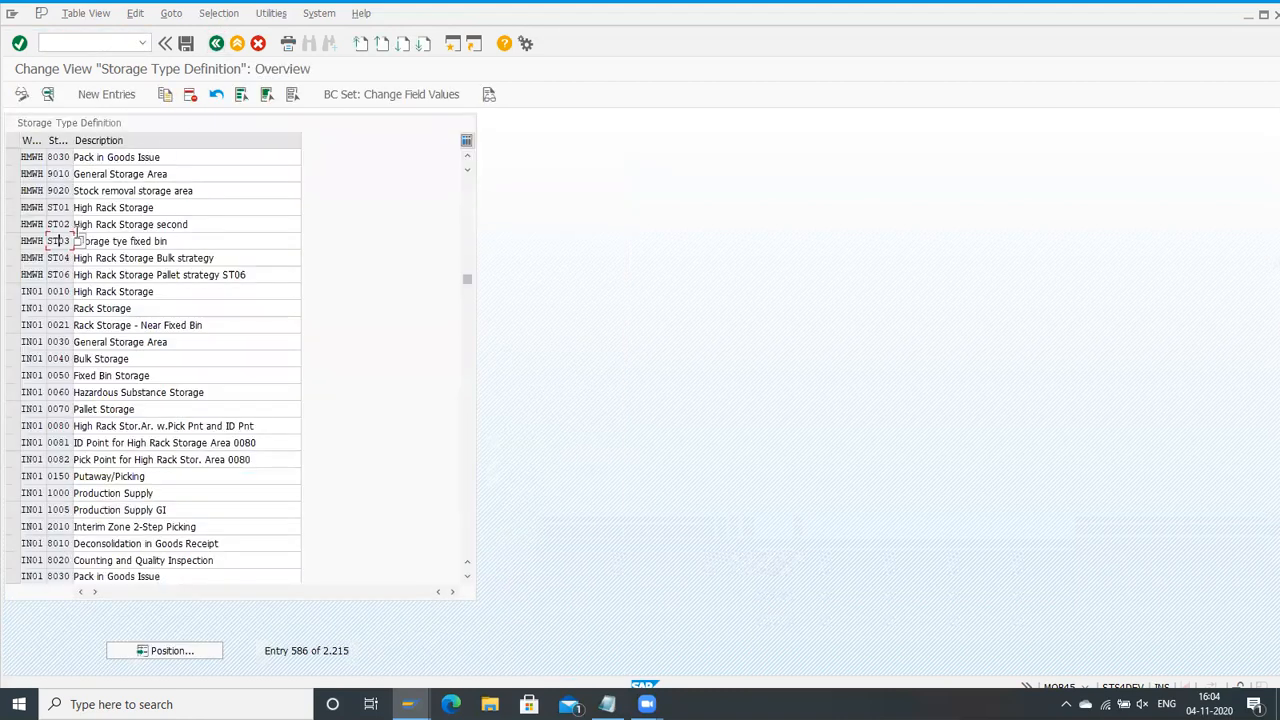
{"action": "left_click", "coordinate": [216, 44]}
{"action": "scroll", "coordinate": [140, 378], "scroll_direction": "down", "scroll_amount": 4}
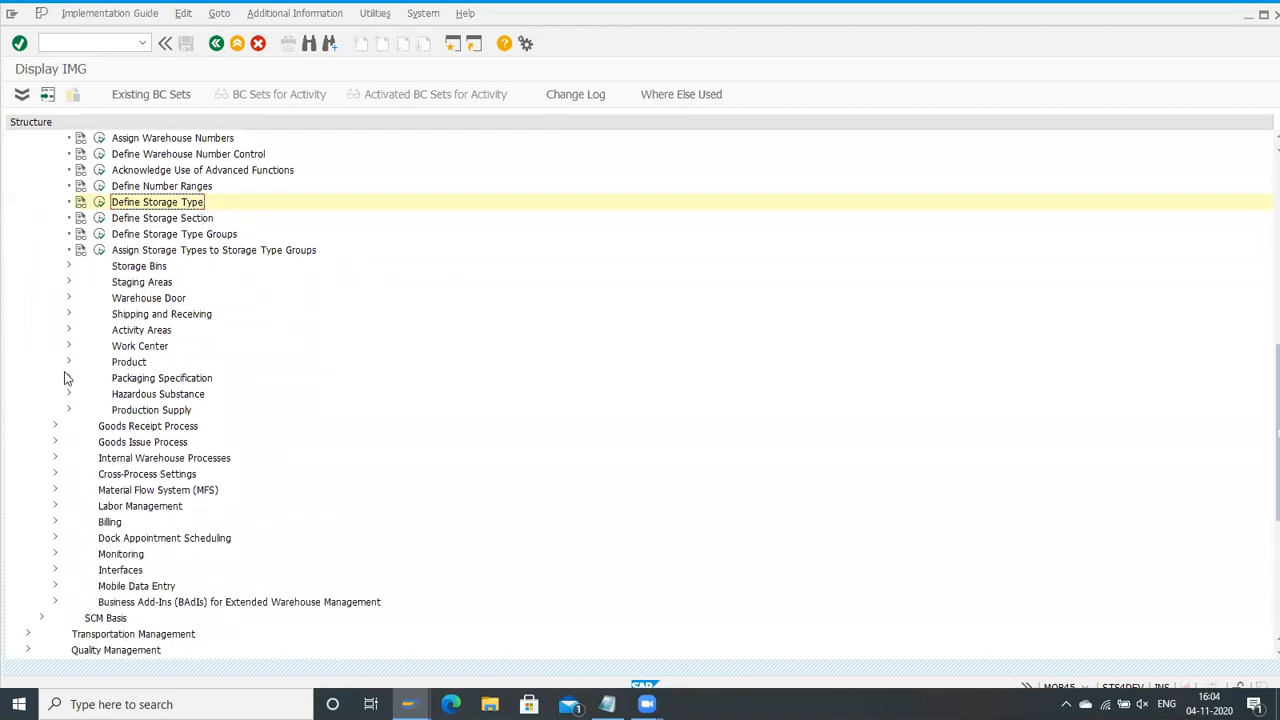
{"action": "scroll", "coordinate": [66, 395], "scroll_direction": "down", "scroll_amount": 1}
{"action": "scroll", "coordinate": [58, 465], "scroll_direction": "down", "scroll_amount": 1}
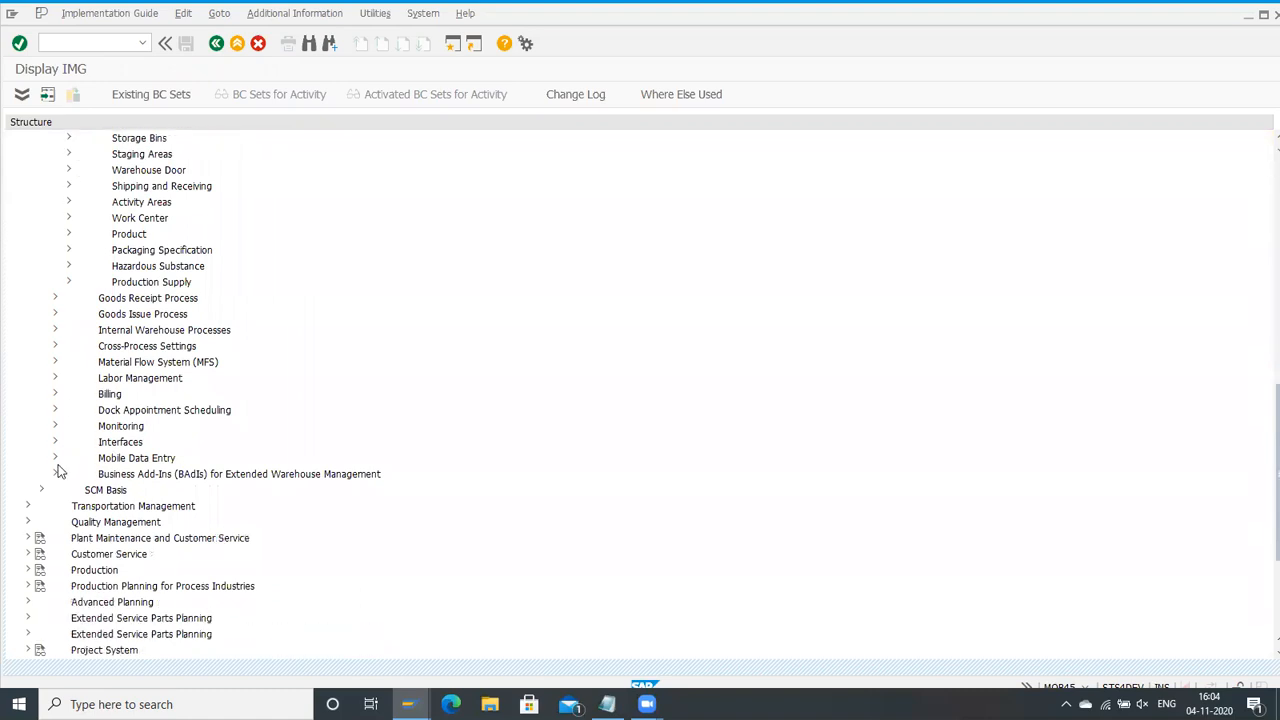
{"action": "scroll", "coordinate": [58, 468], "scroll_direction": "down", "scroll_amount": 1}
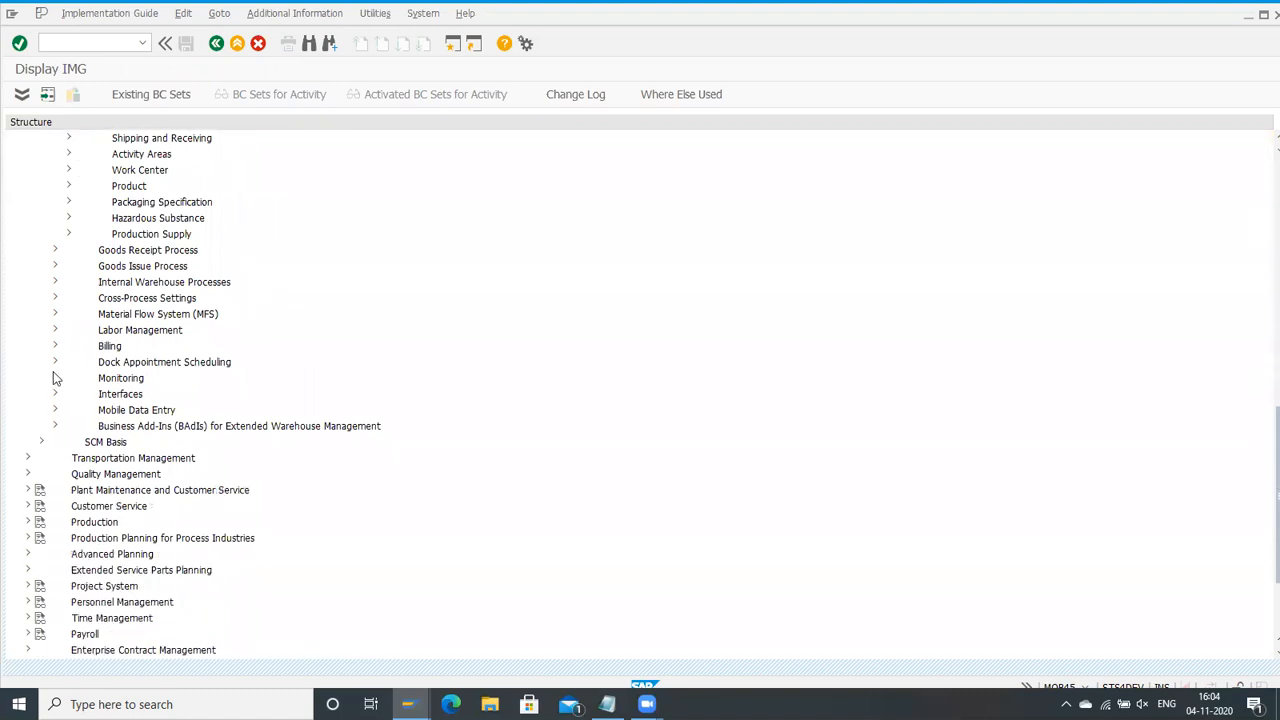
{"action": "left_click", "coordinate": [55, 298]}
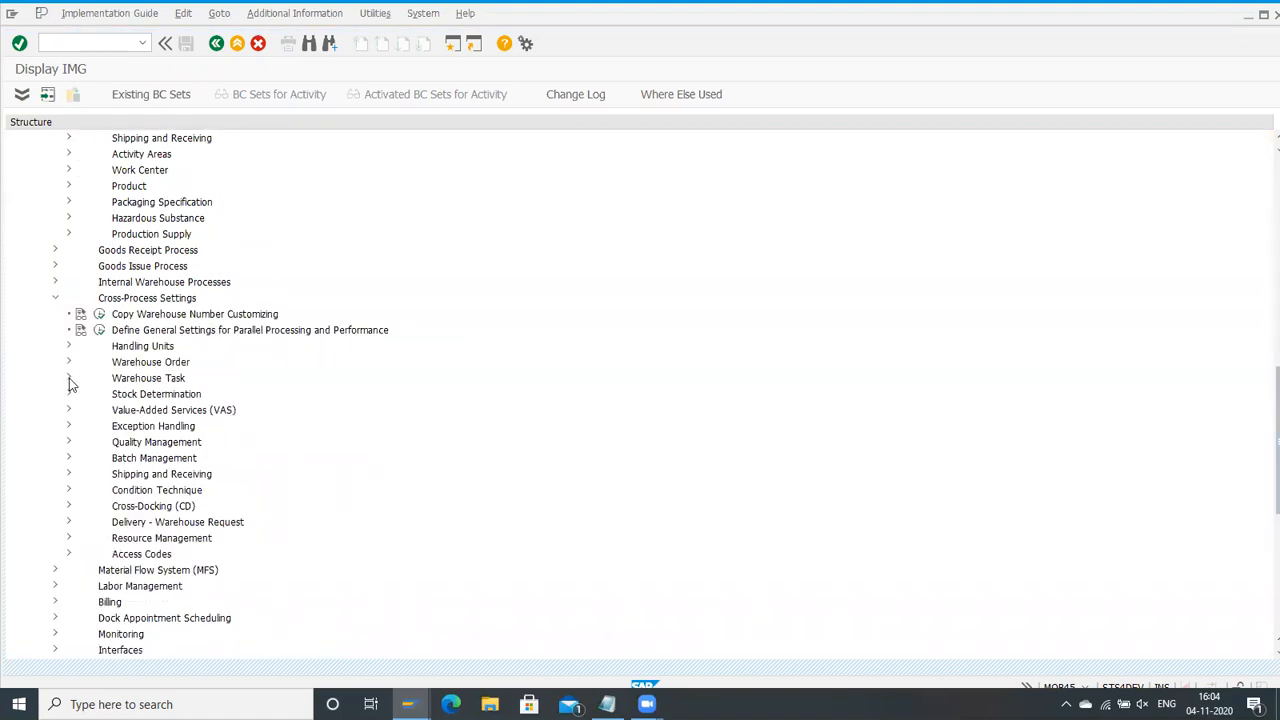
{"action": "left_click", "coordinate": [69, 378]}
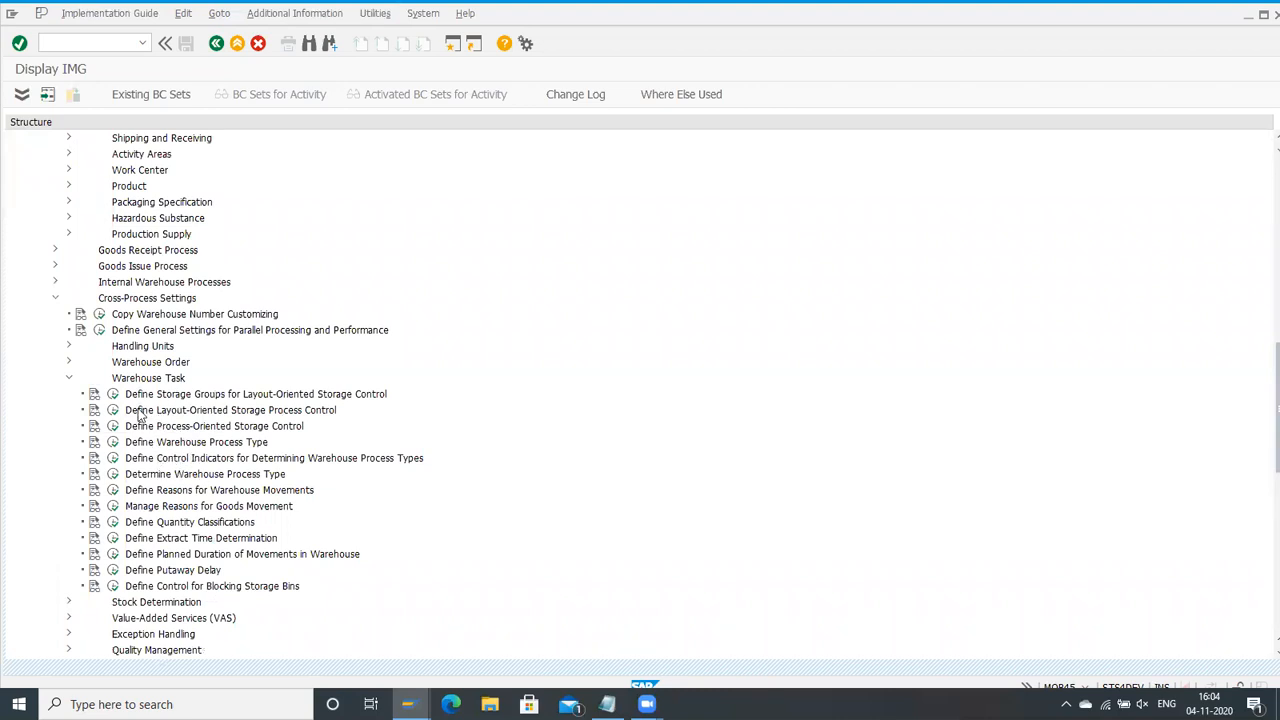
{"action": "left_click", "coordinate": [113, 442]}
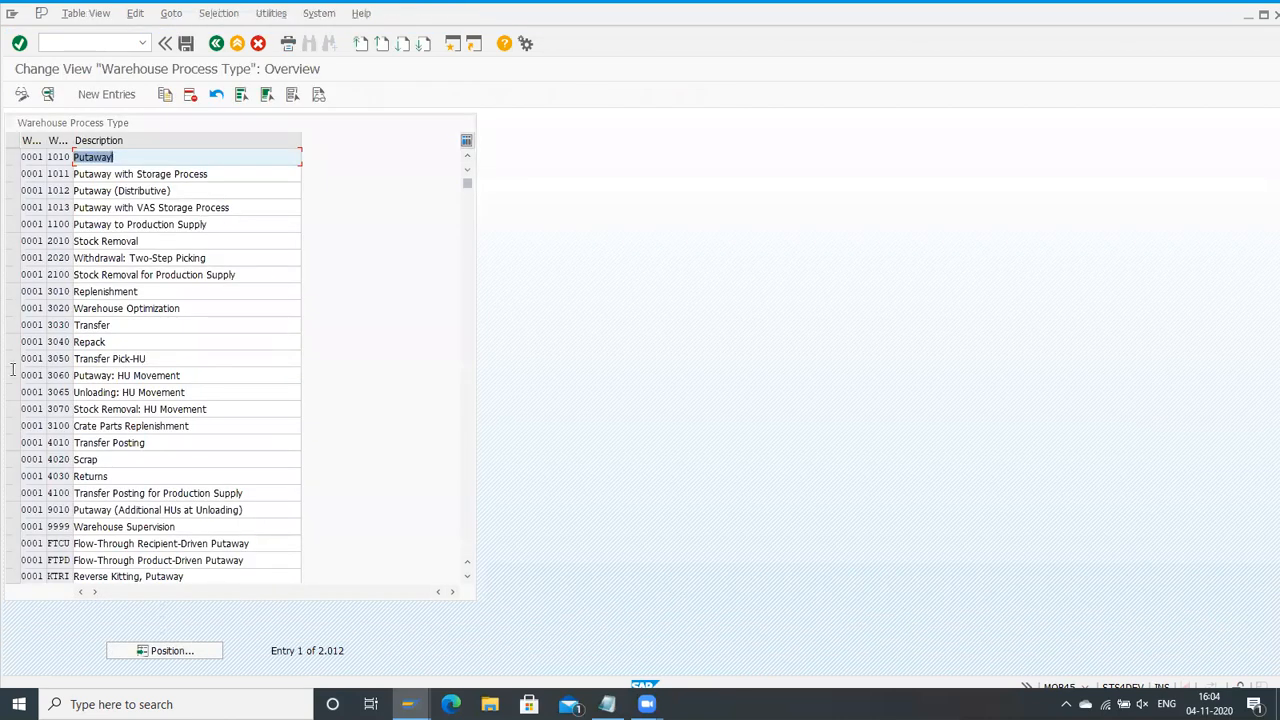
Step: Position the process type list at warehouse HMWH and open the details of replenishment process type 3010
{"action": "left_click", "coordinate": [152, 650]}
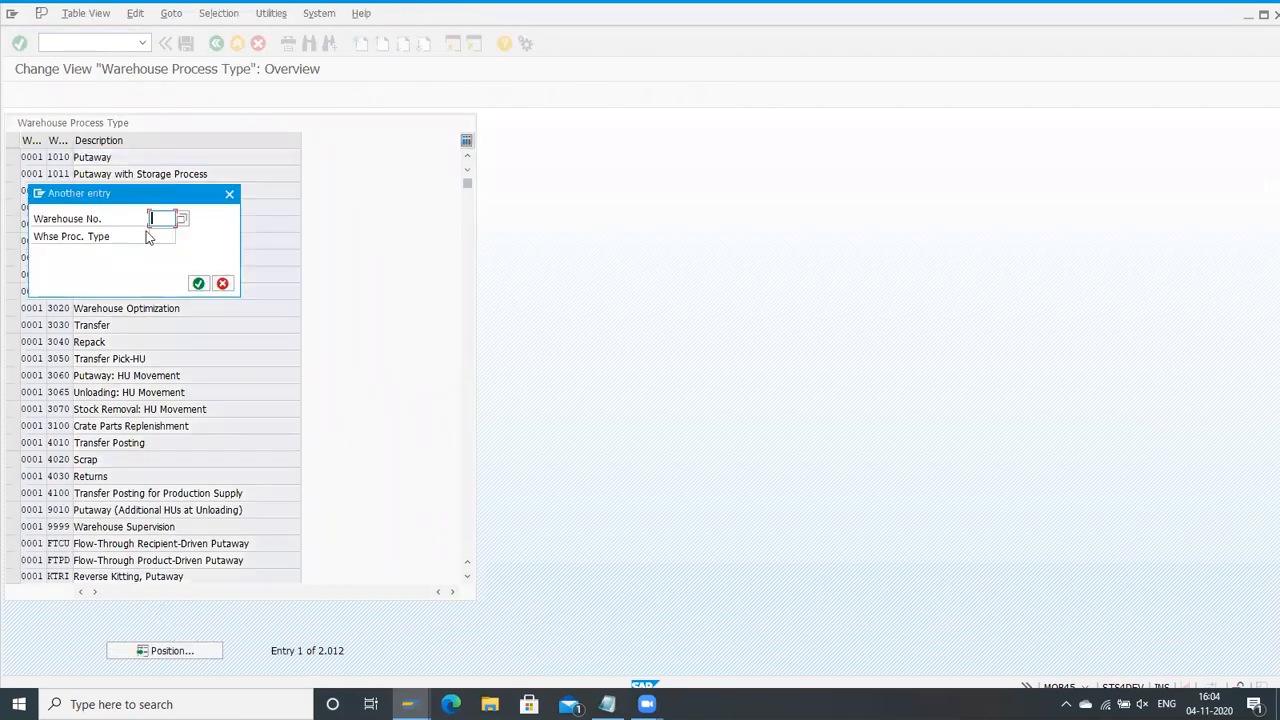
{"action": "type", "text": "0"}
{"action": "key", "text": "Return"}
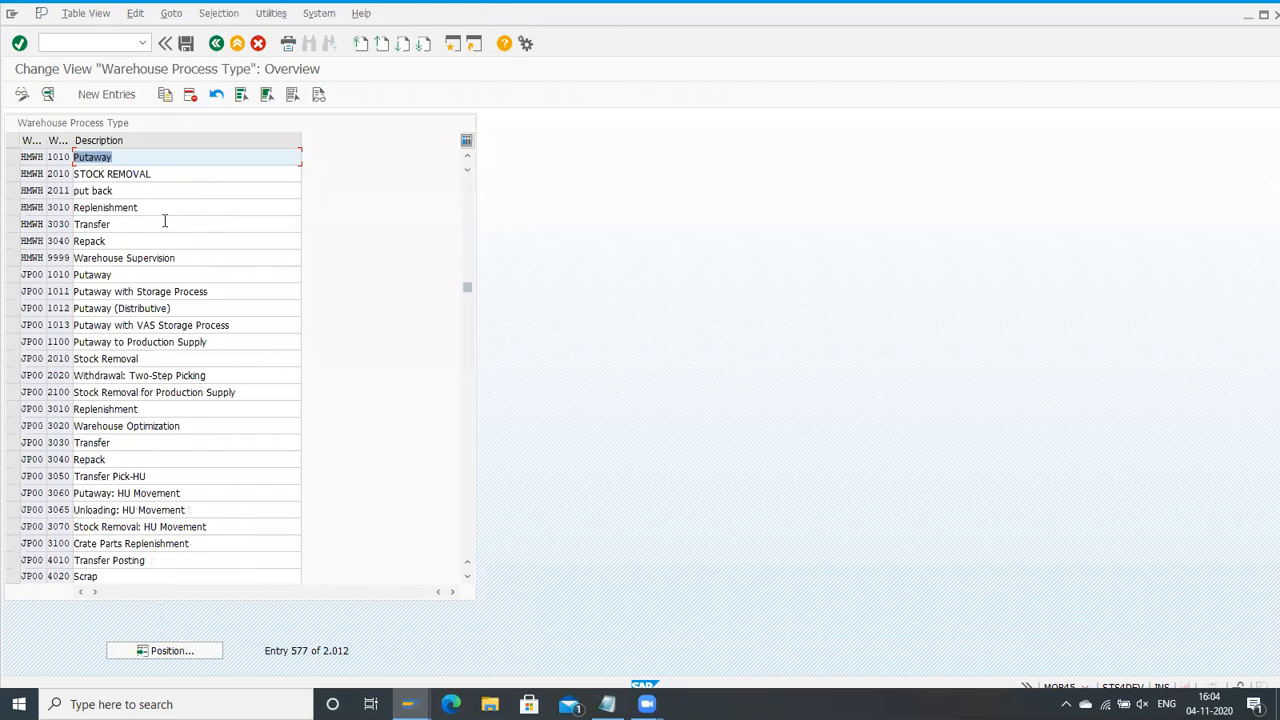
{"action": "double_click", "coordinate": [64, 207]}
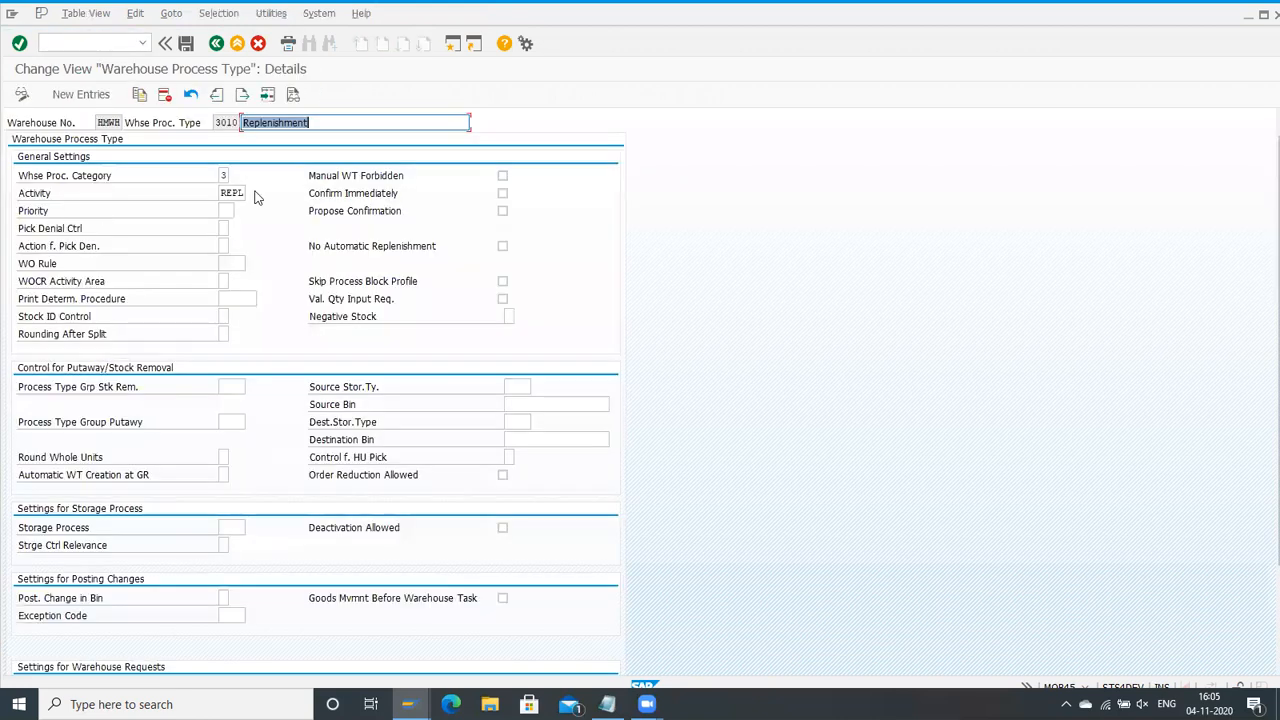
Step: Check the warehouse process category and the activity assigned to process type 3010
{"action": "left_click", "coordinate": [230, 193]}
{"action": "left_click", "coordinate": [225, 175]}
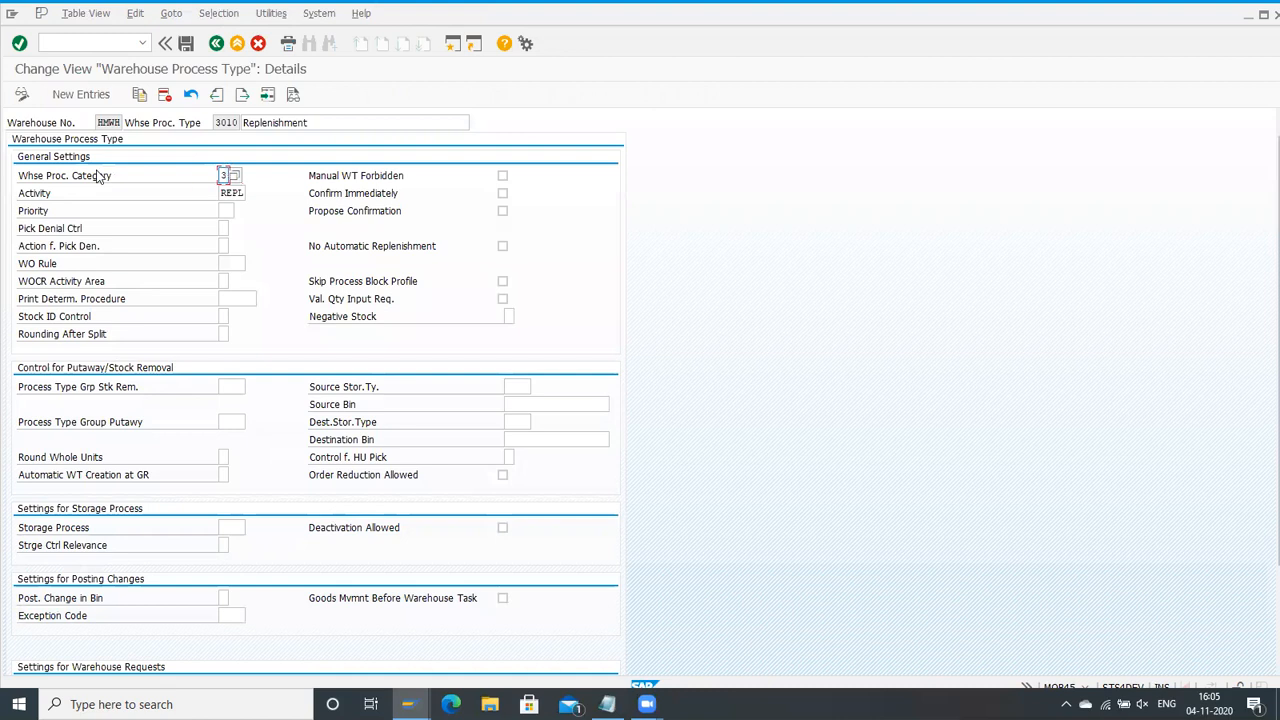
{"action": "left_click", "coordinate": [229, 193]}
Step: Examine the warehouse request settings of process type 3010, especially its warehouse-internal document type and item type
{"action": "scroll", "coordinate": [230, 302], "scroll_direction": "down", "scroll_amount": 3}
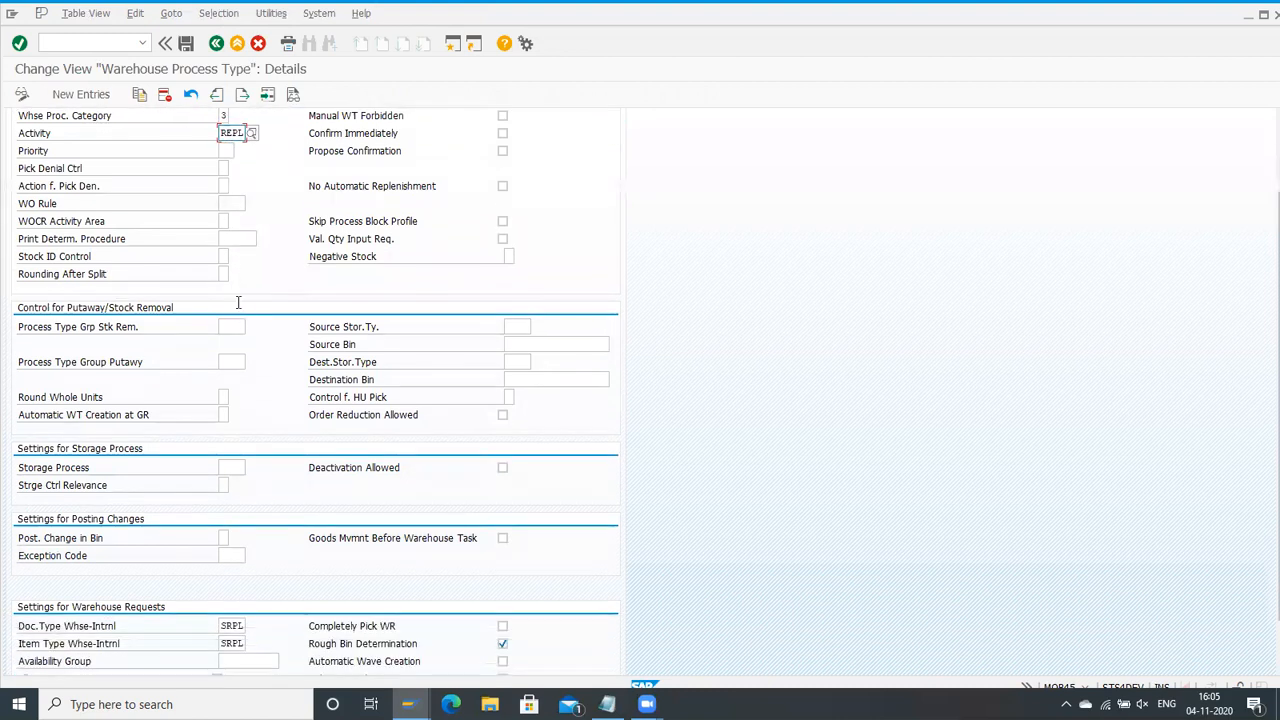
{"action": "left_click", "coordinate": [233, 584]}
{"action": "left_click", "coordinate": [234, 600]}
{"action": "left_click", "coordinate": [231, 584]}
{"action": "left_click", "coordinate": [231, 600]}
{"action": "left_click", "coordinate": [230, 584]}
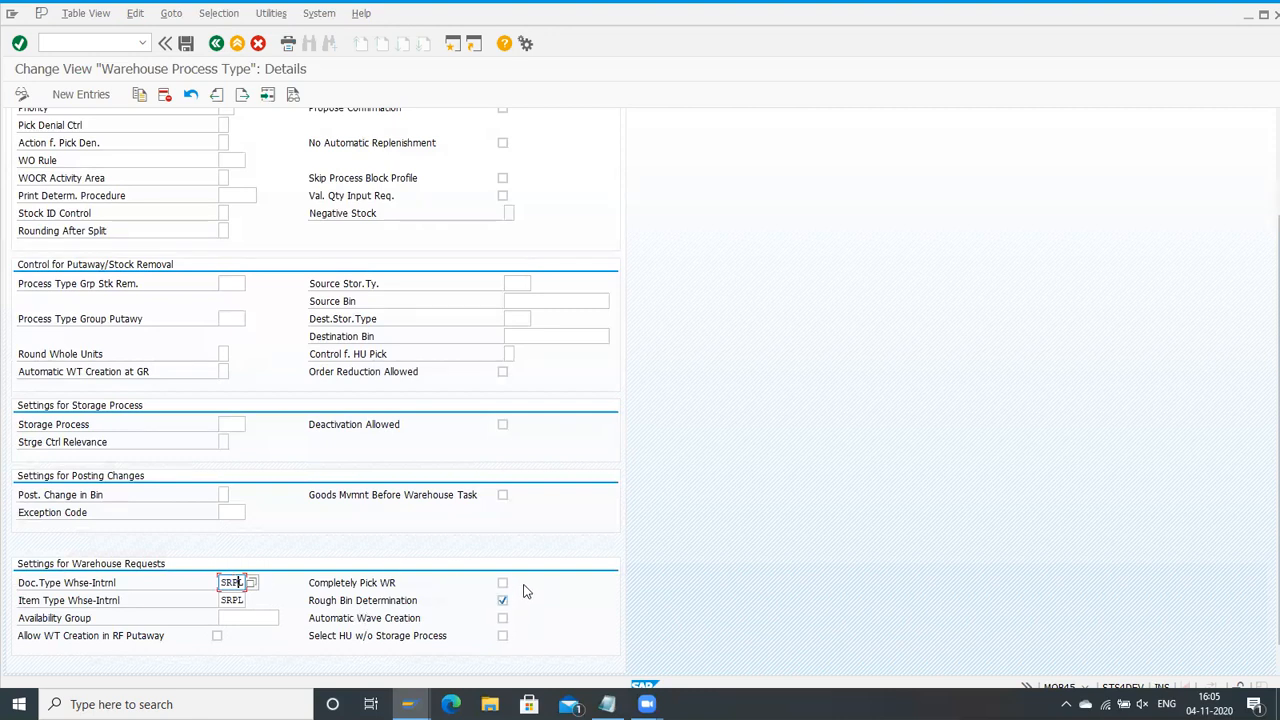
{"action": "scroll", "coordinate": [527, 592], "scroll_direction": "up", "scroll_amount": 2}
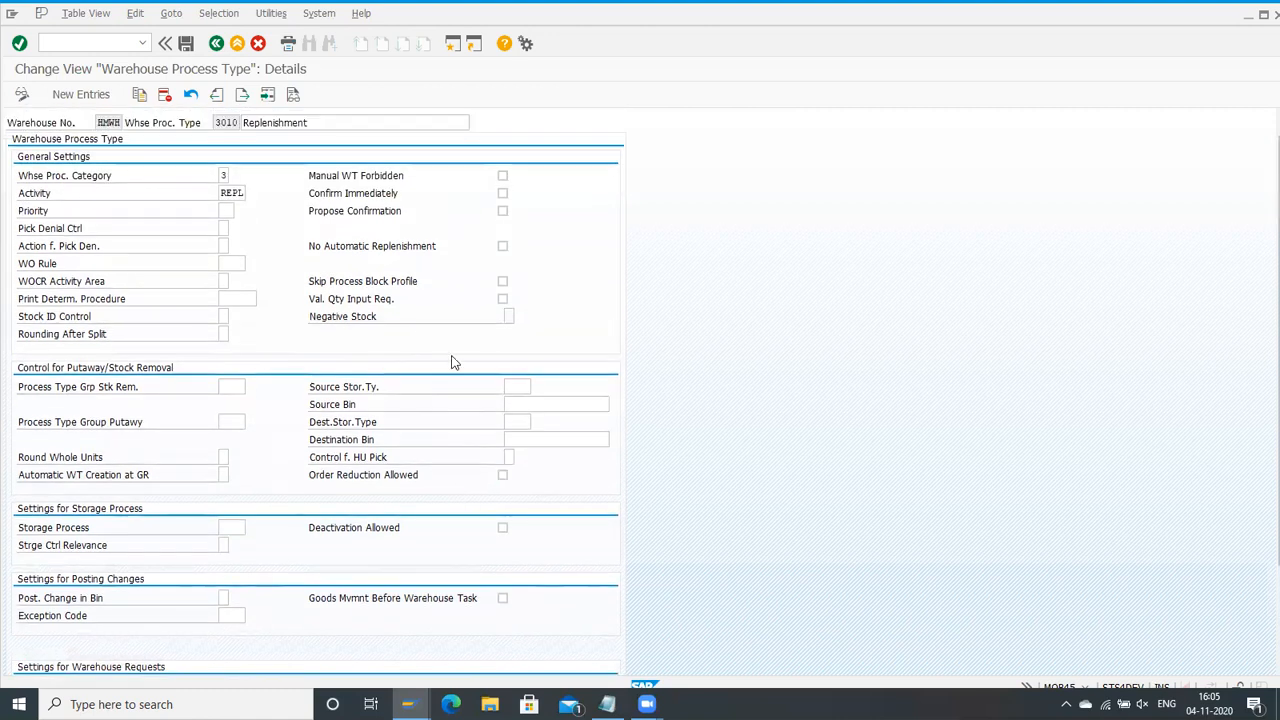
{"action": "scroll", "coordinate": [387, 380], "scroll_direction": "down", "scroll_amount": 2}
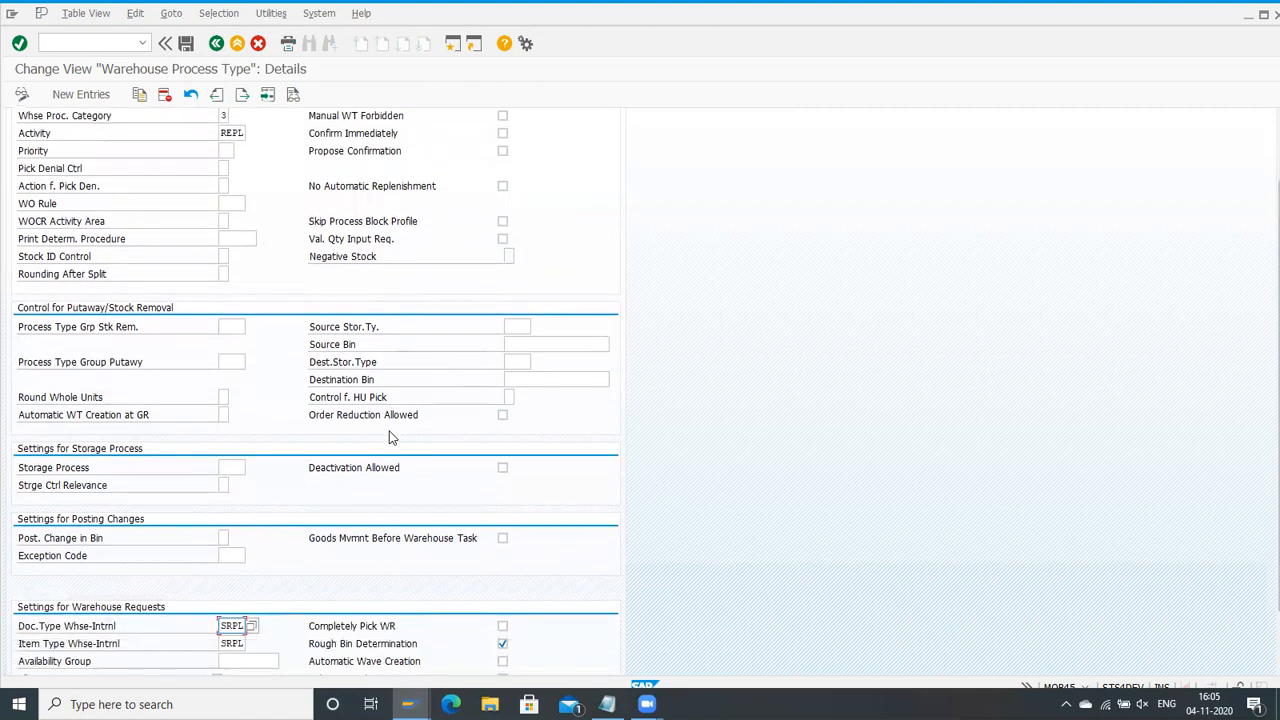
{"action": "scroll", "coordinate": [502, 420], "scroll_direction": "up", "scroll_amount": 2}
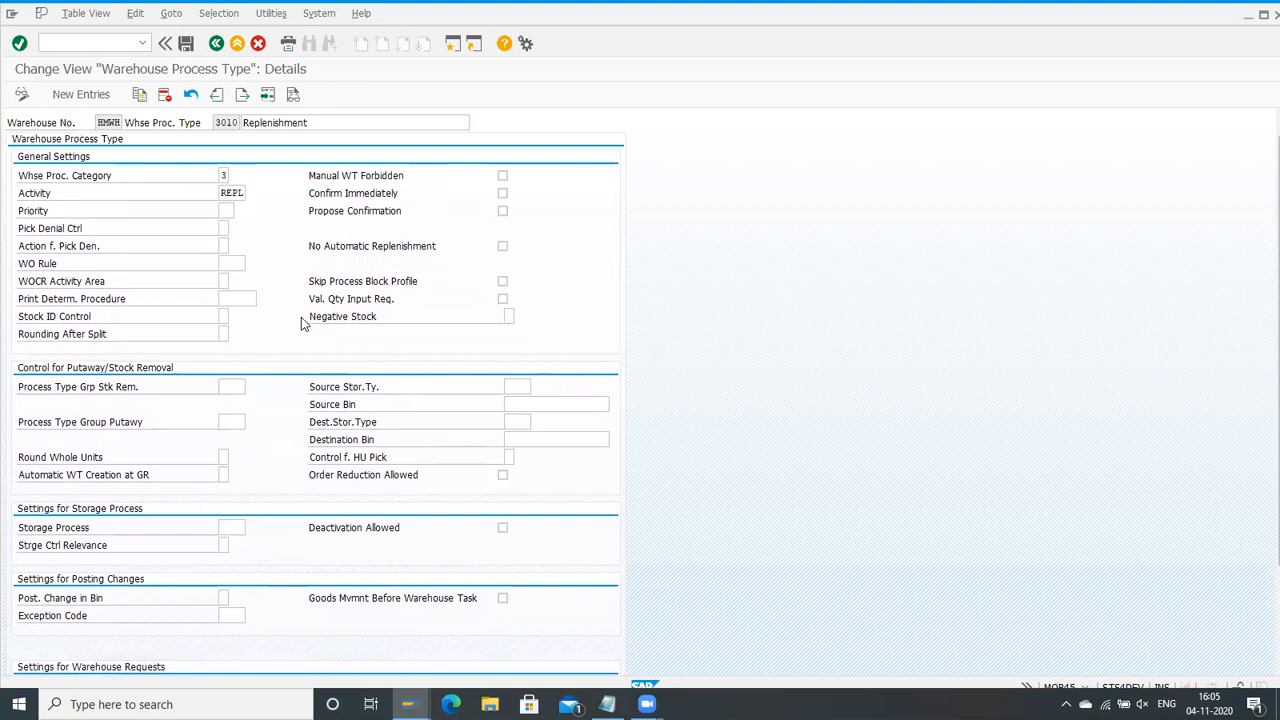
Step: Leave the warehouse process type customizing and collapse the Cross-Process Settings node in the IMG
{"action": "left_click", "coordinate": [216, 44]}
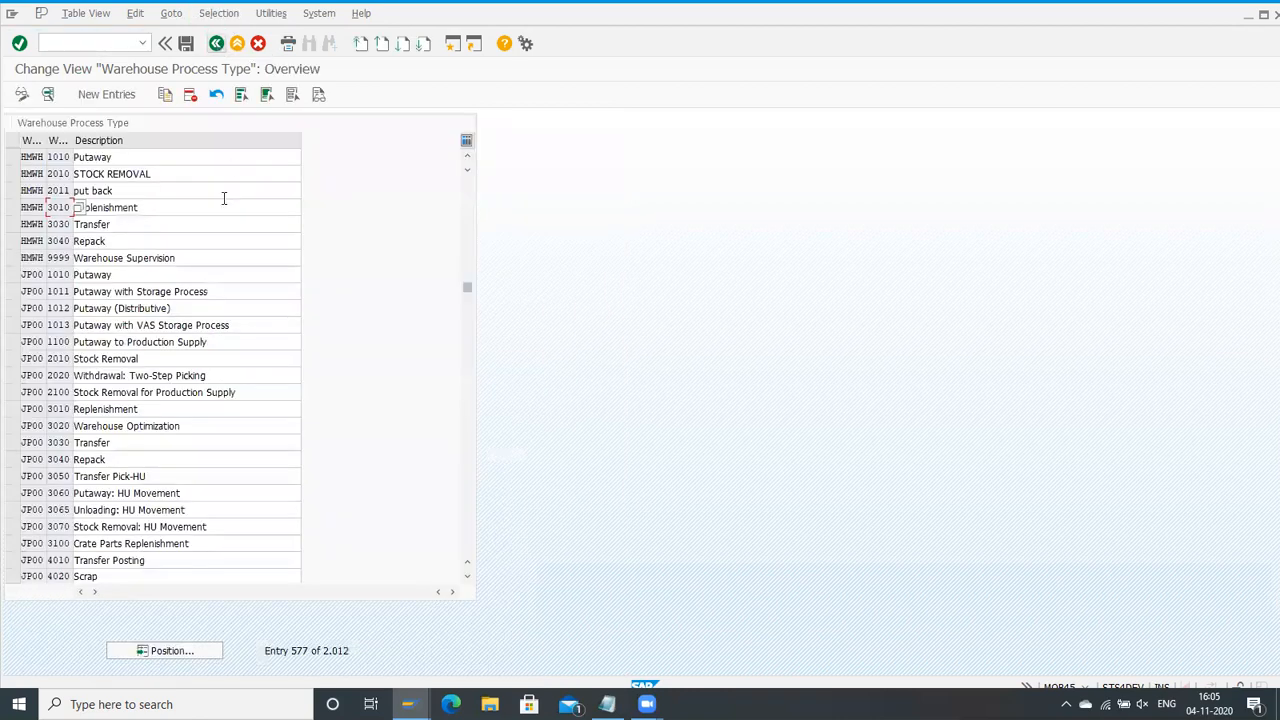
{"action": "left_click", "coordinate": [216, 44]}
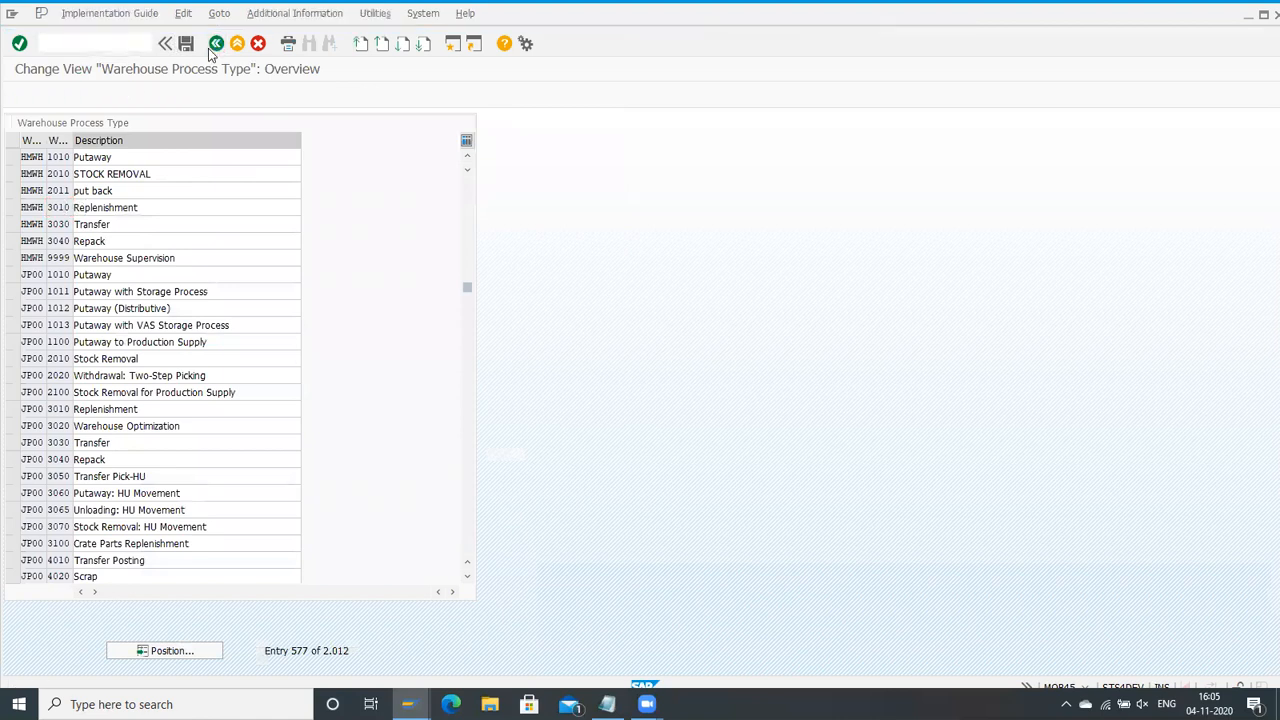
{"action": "scroll", "coordinate": [222, 411], "scroll_direction": "down", "scroll_amount": 4}
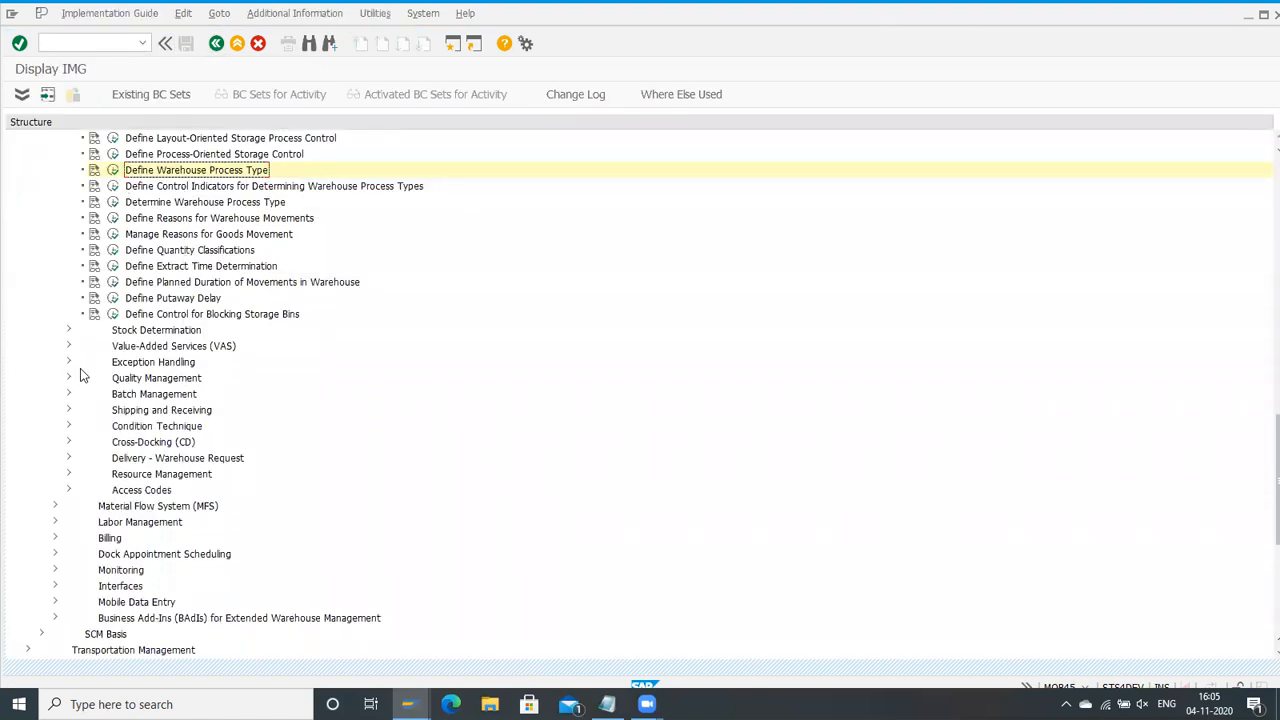
{"action": "scroll", "coordinate": [56, 257], "scroll_direction": "up", "scroll_amount": 1}
{"action": "left_click", "coordinate": [55, 156]}
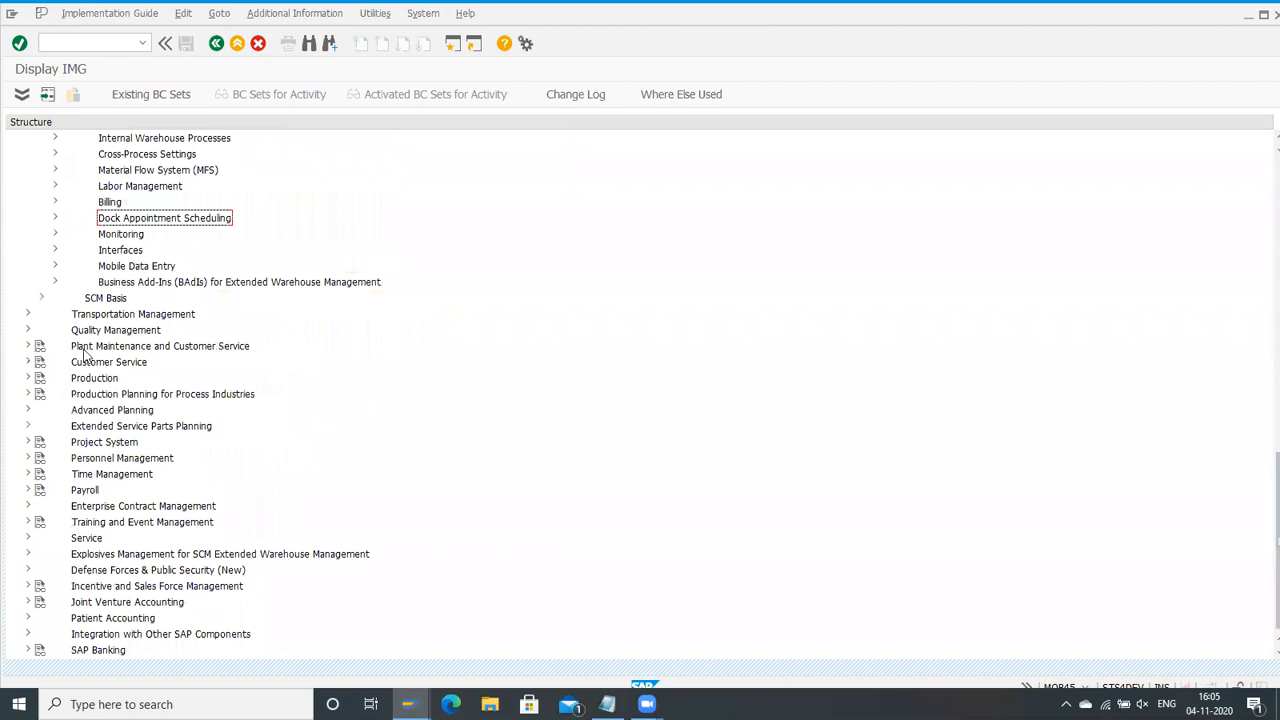
Step: Open Activate Replenishment Strategies in Storage Types under Replenishment Control and position the list at warehouse HMWH
{"action": "scroll", "coordinate": [66, 312], "scroll_direction": "up", "scroll_amount": 3}
{"action": "left_click", "coordinate": [55, 236]}
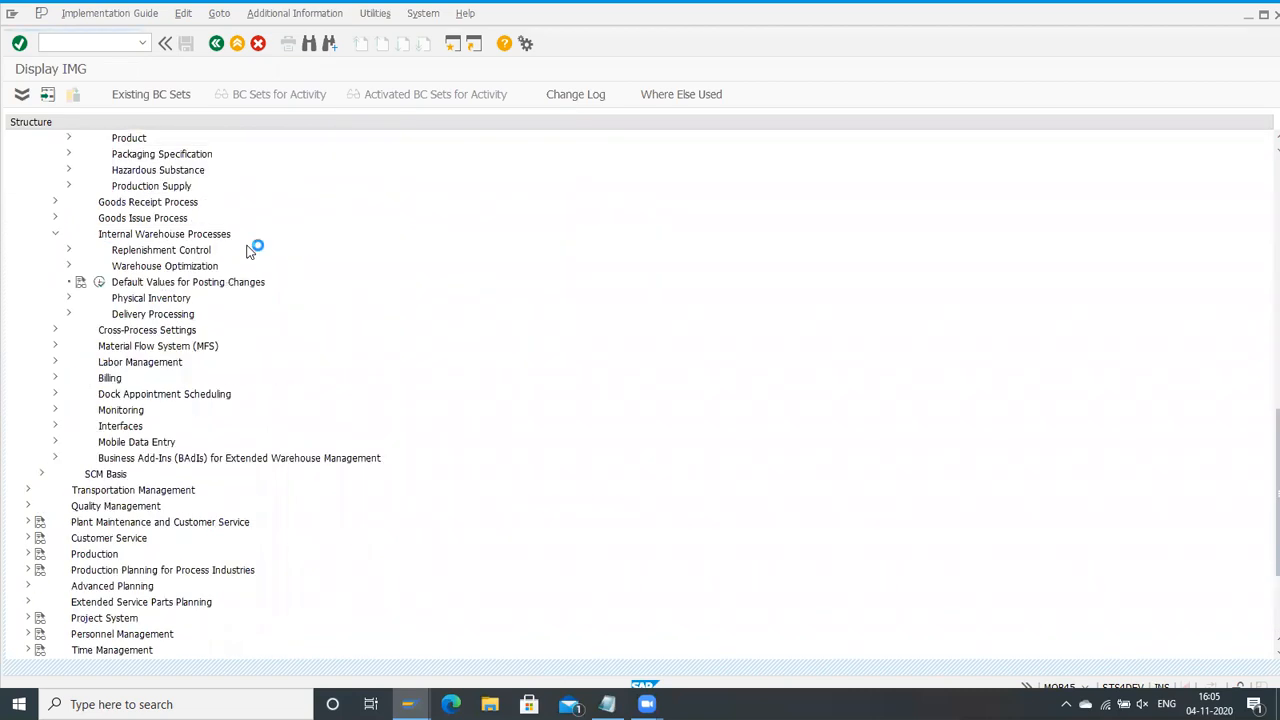
{"action": "left_click", "coordinate": [68, 250]}
{"action": "left_click", "coordinate": [114, 268]}
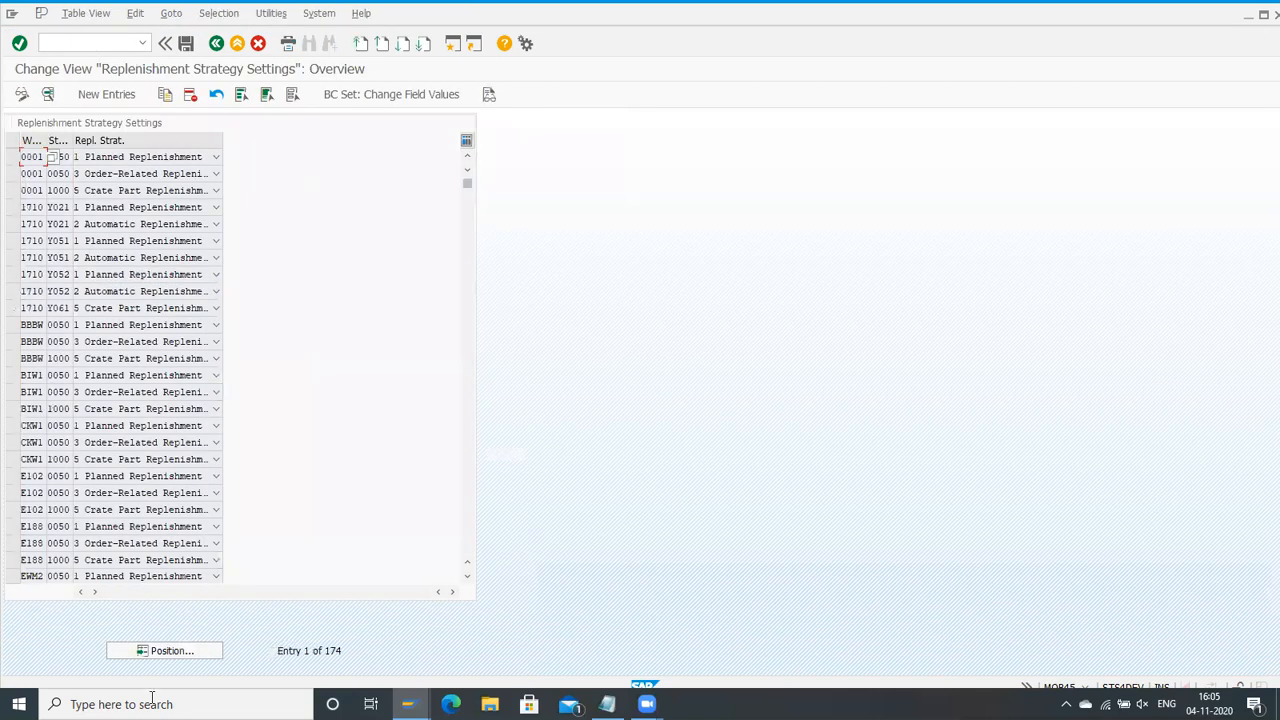
{"action": "left_click", "coordinate": [166, 651]}
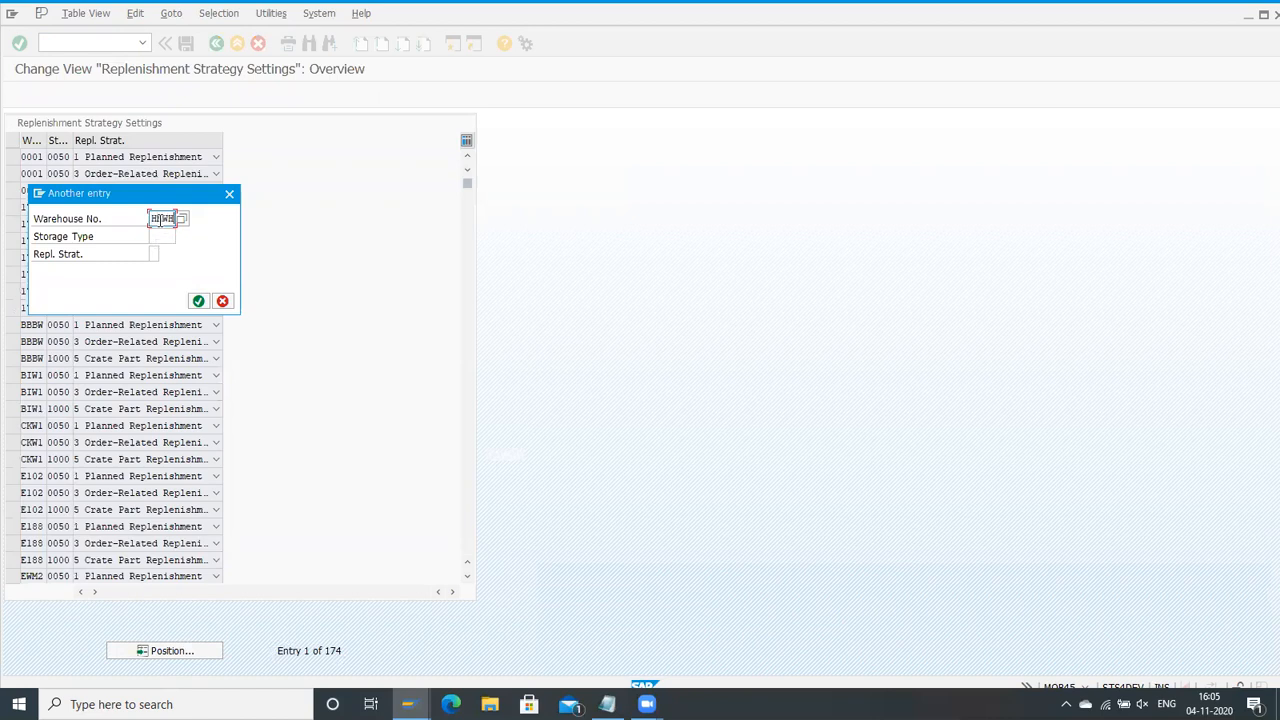
{"action": "type", "text": "HMWH"}
{"action": "key", "text": "Return"}
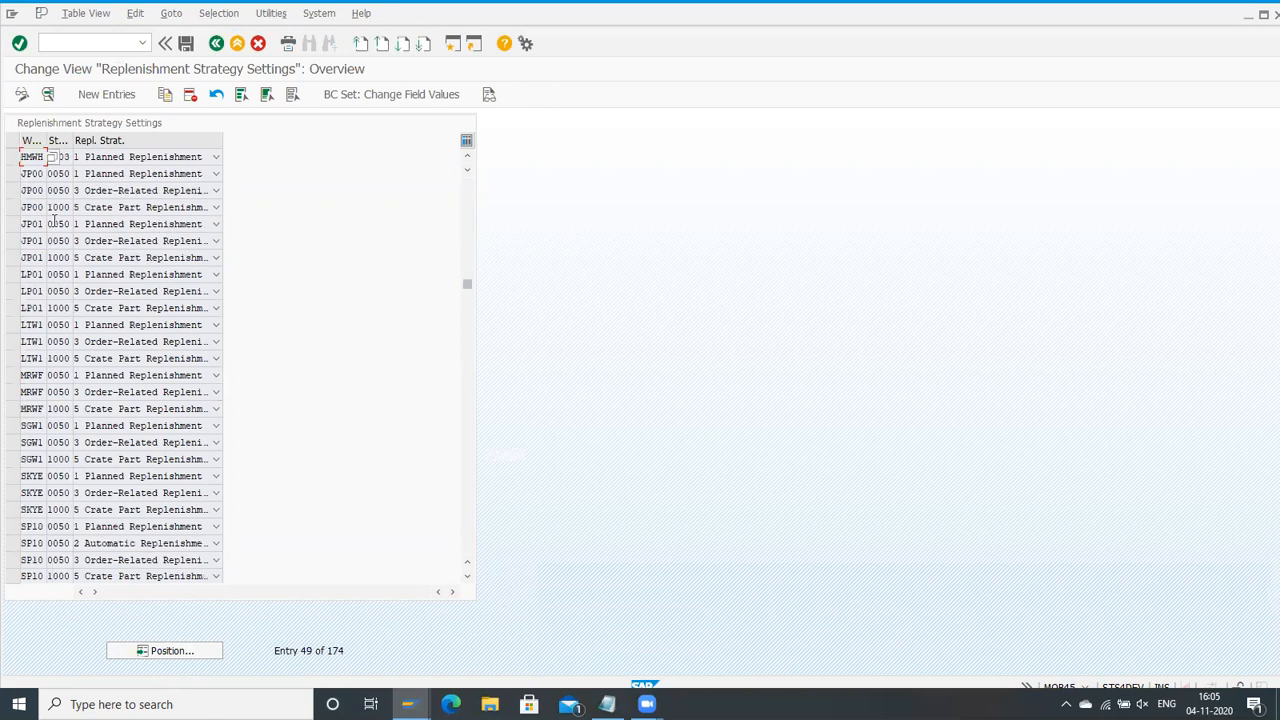
Step: Open the details of the planned replenishment entry for warehouse HMWH and storage type ST03
{"action": "scroll", "coordinate": [58, 185], "scroll_direction": "up", "scroll_amount": 1}
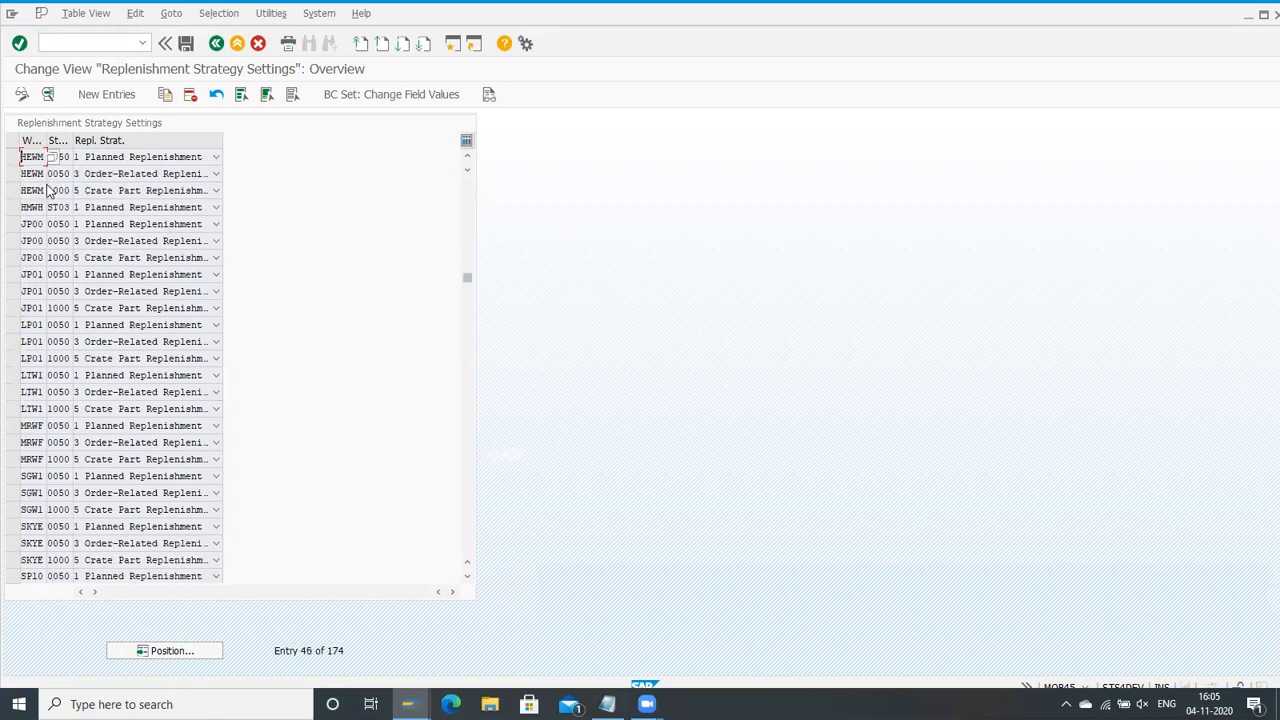
{"action": "left_click", "coordinate": [12, 207]}
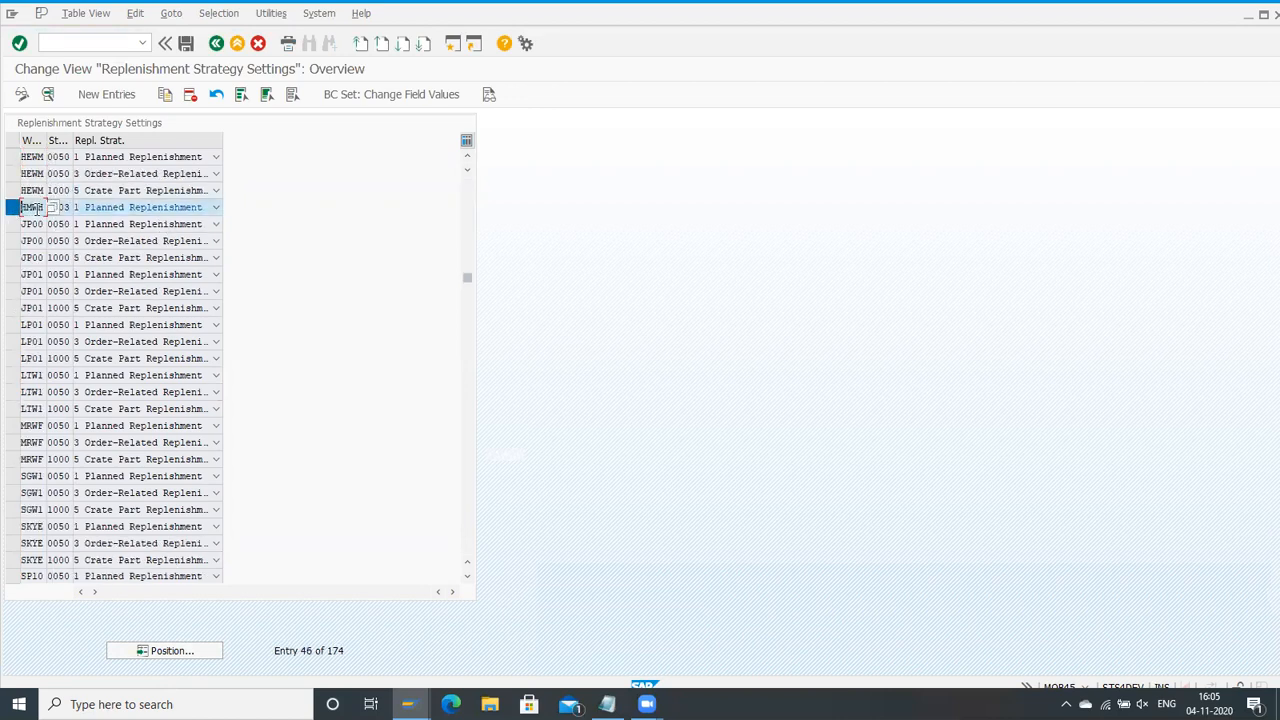
{"action": "left_click", "coordinate": [47, 94]}
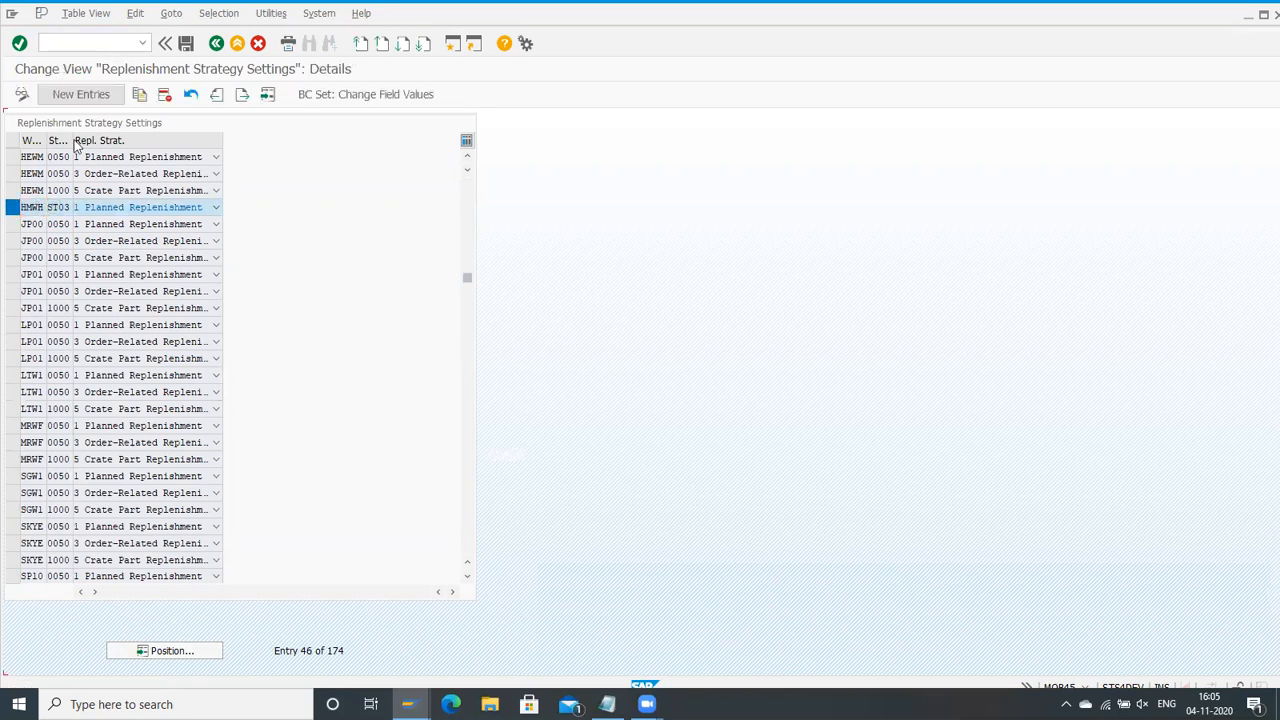
Step: Check the warehouse process type, the quantity type options and the available replenishment strategies for storage type ST03
{"action": "left_click", "coordinate": [36, 229]}
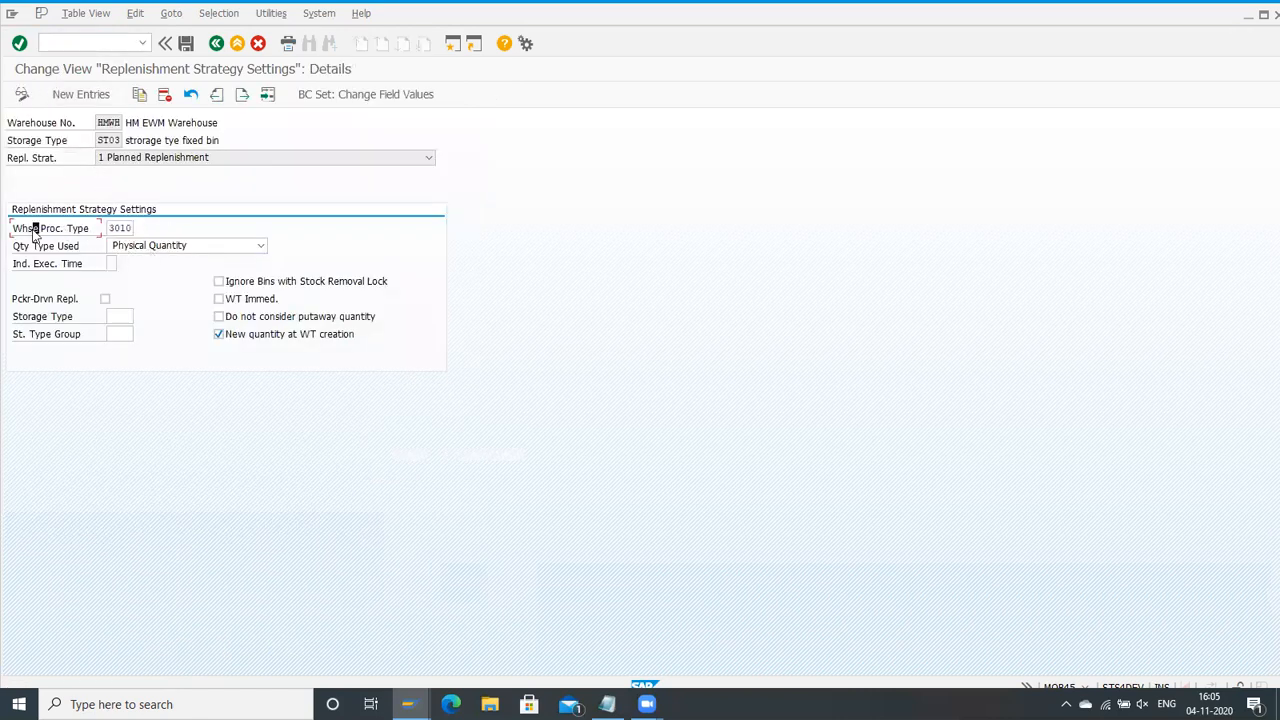
{"action": "left_click", "coordinate": [127, 228]}
{"action": "left_click", "coordinate": [261, 245]}
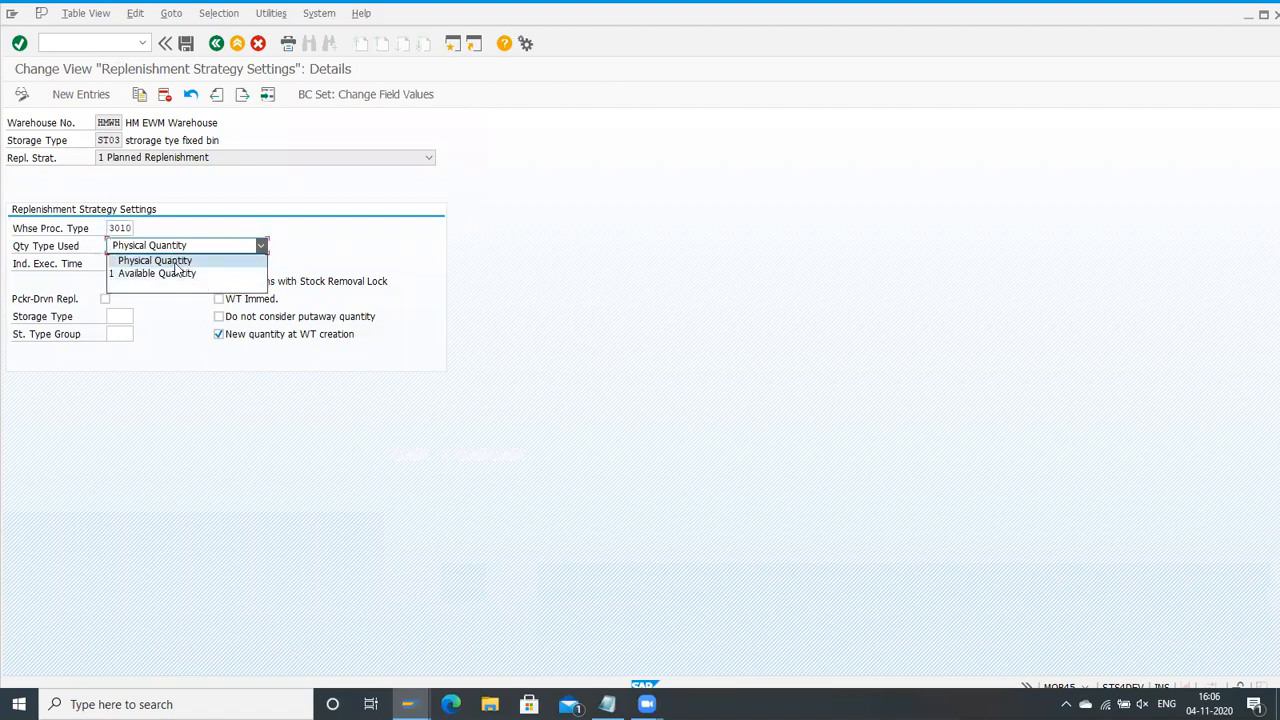
{"action": "left_click", "coordinate": [518, 274]}
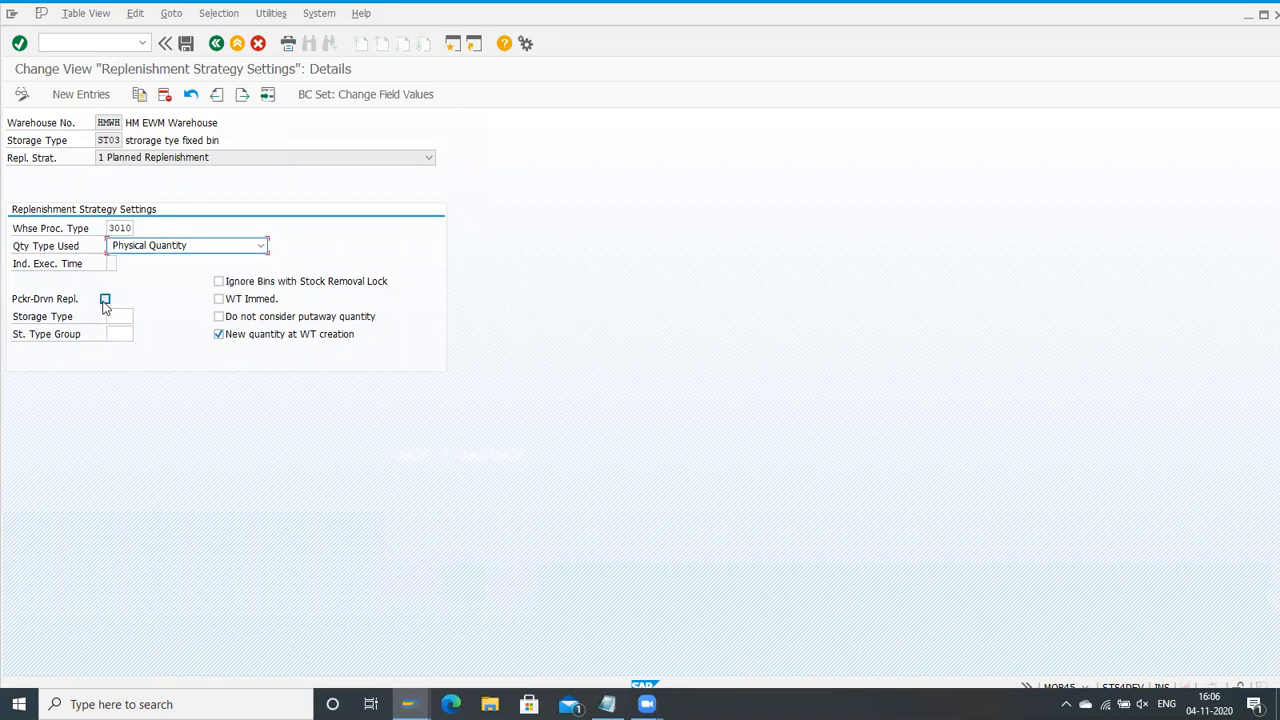
{"action": "left_click", "coordinate": [201, 158]}
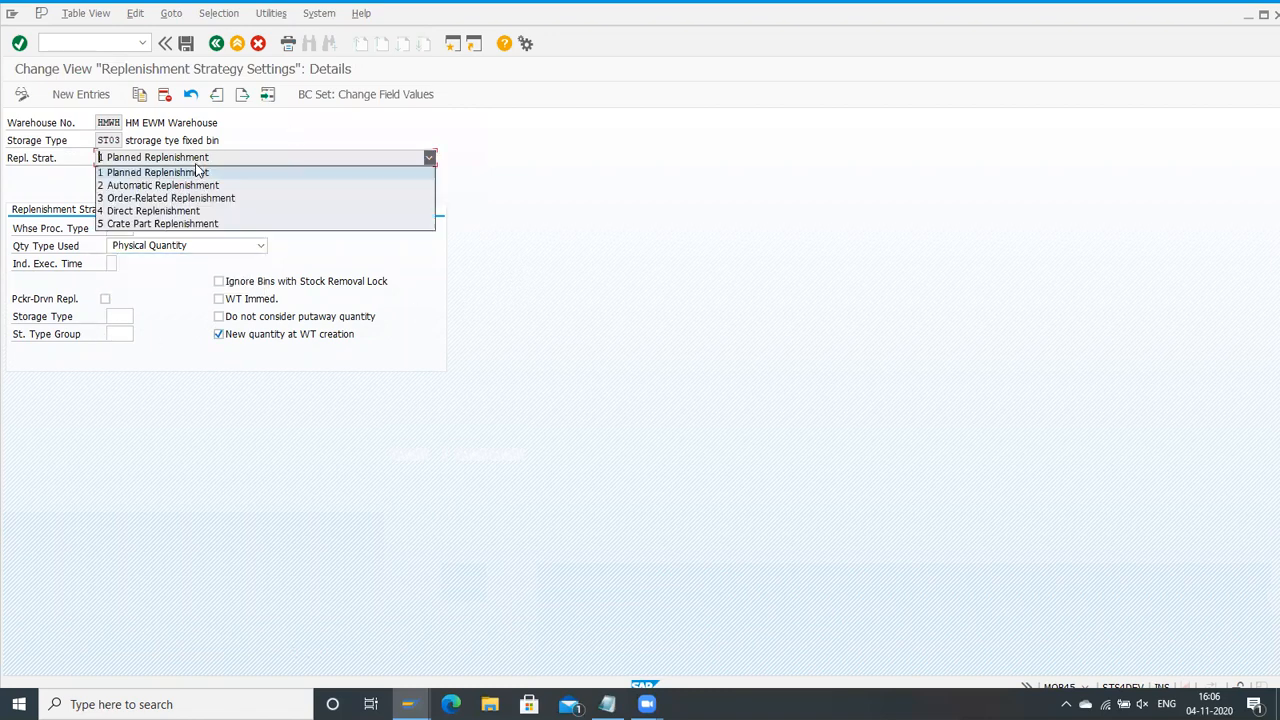
{"action": "left_click", "coordinate": [187, 213]}
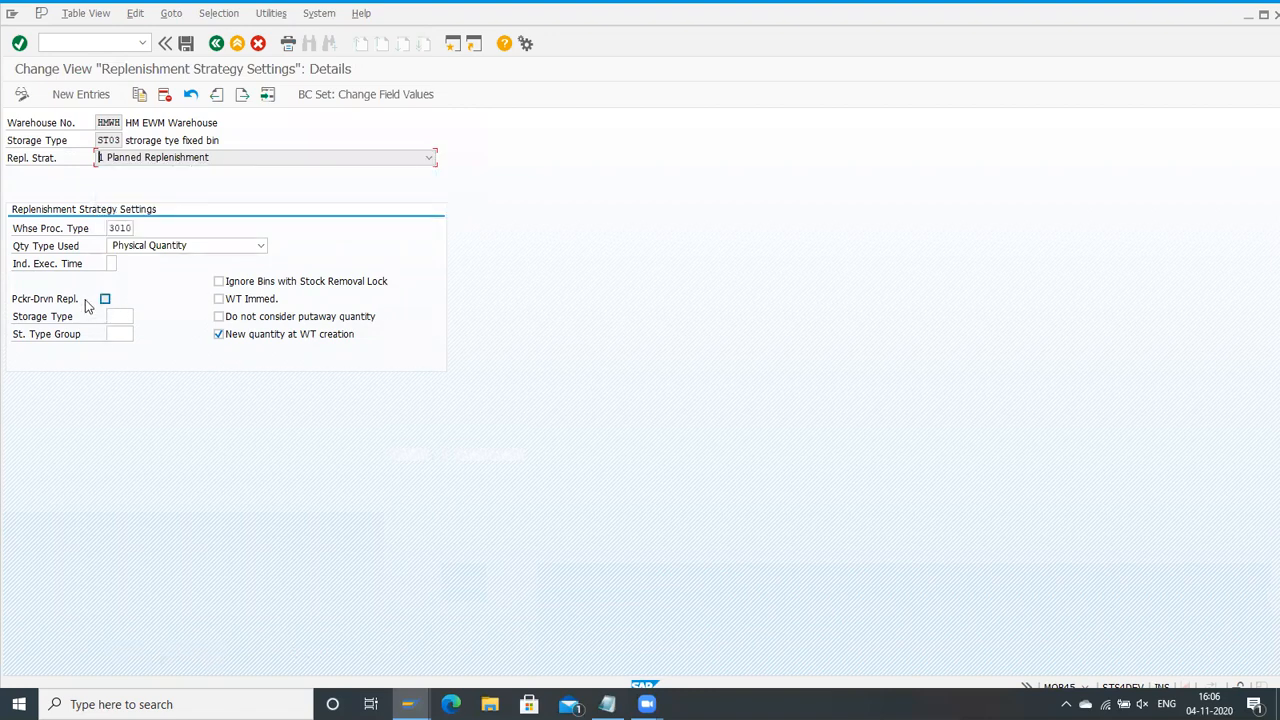
Step: Check the source storage type, storage type group and immediate warehouse task settings, and return to the IMG
{"action": "left_click", "coordinate": [123, 317]}
{"action": "left_click", "coordinate": [111, 336]}
{"action": "left_click", "coordinate": [230, 300]}
{"action": "left_click", "coordinate": [216, 45]}
{"action": "left_click", "coordinate": [216, 48]}
Step: View the Configure Execution Times for Replenishment customizing and return to the IMG
{"action": "left_click", "coordinate": [282, 289]}
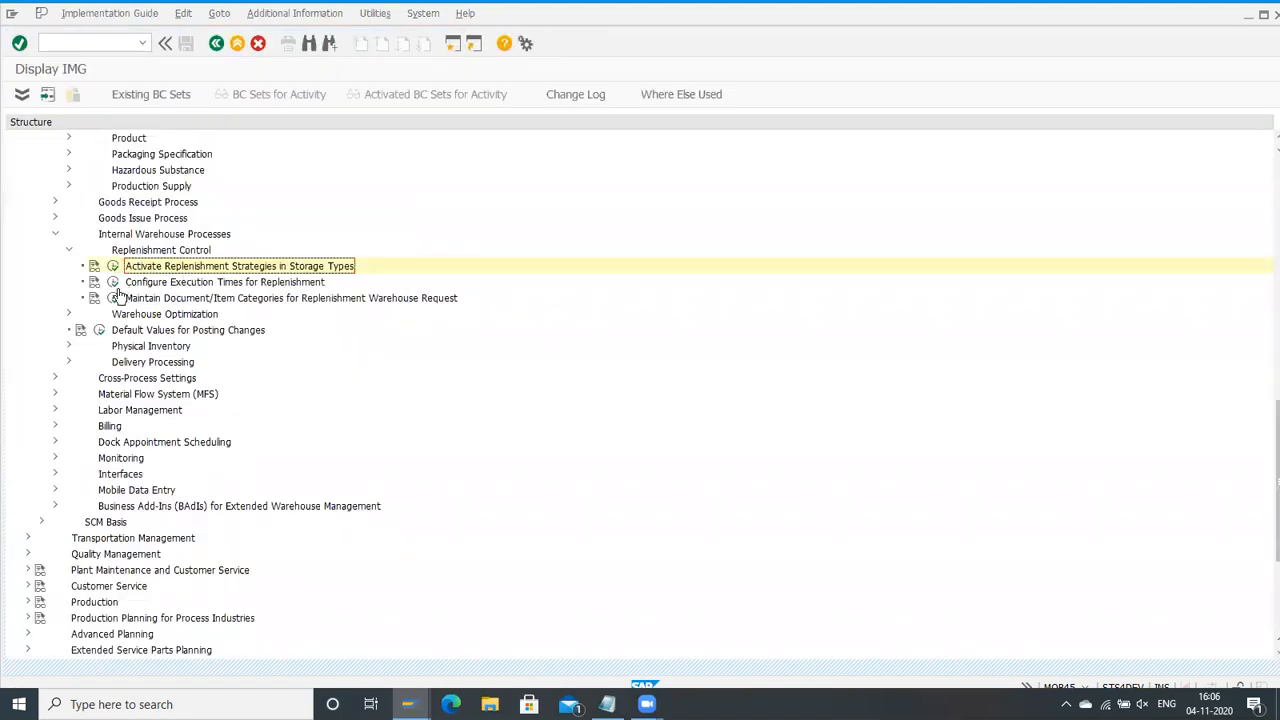
{"action": "left_click", "coordinate": [113, 282]}
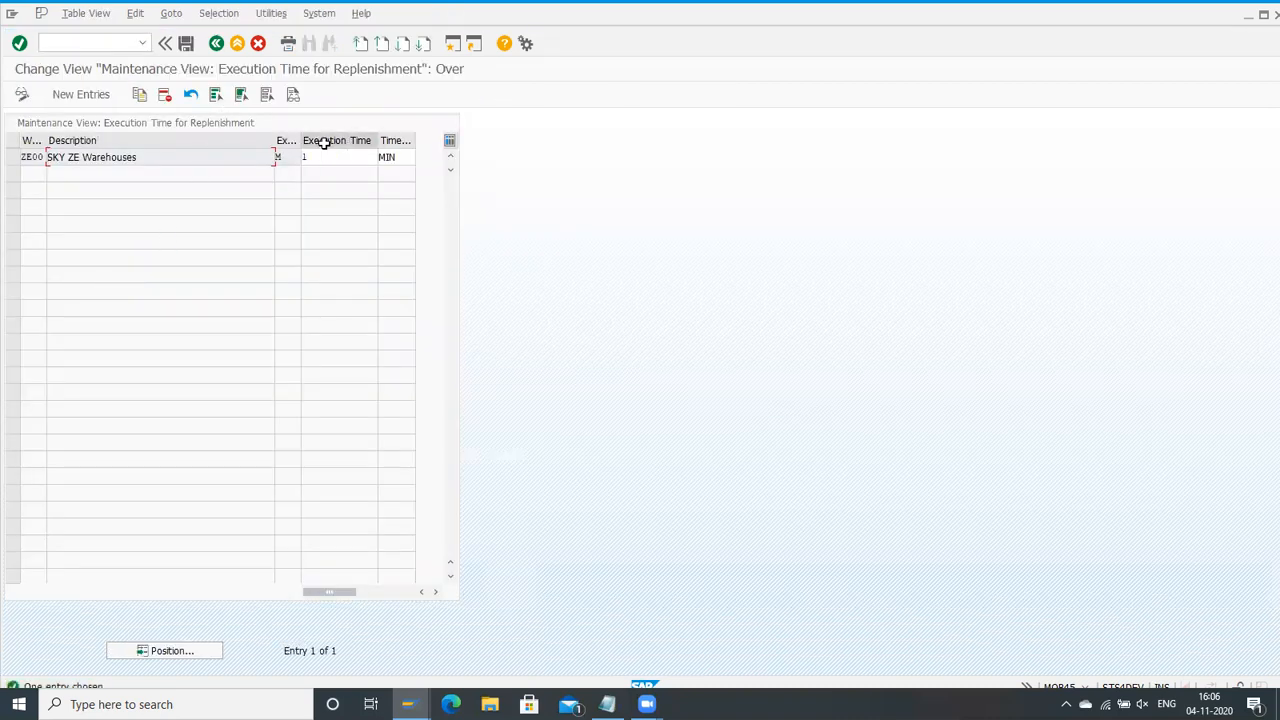
{"action": "left_click", "coordinate": [215, 43]}
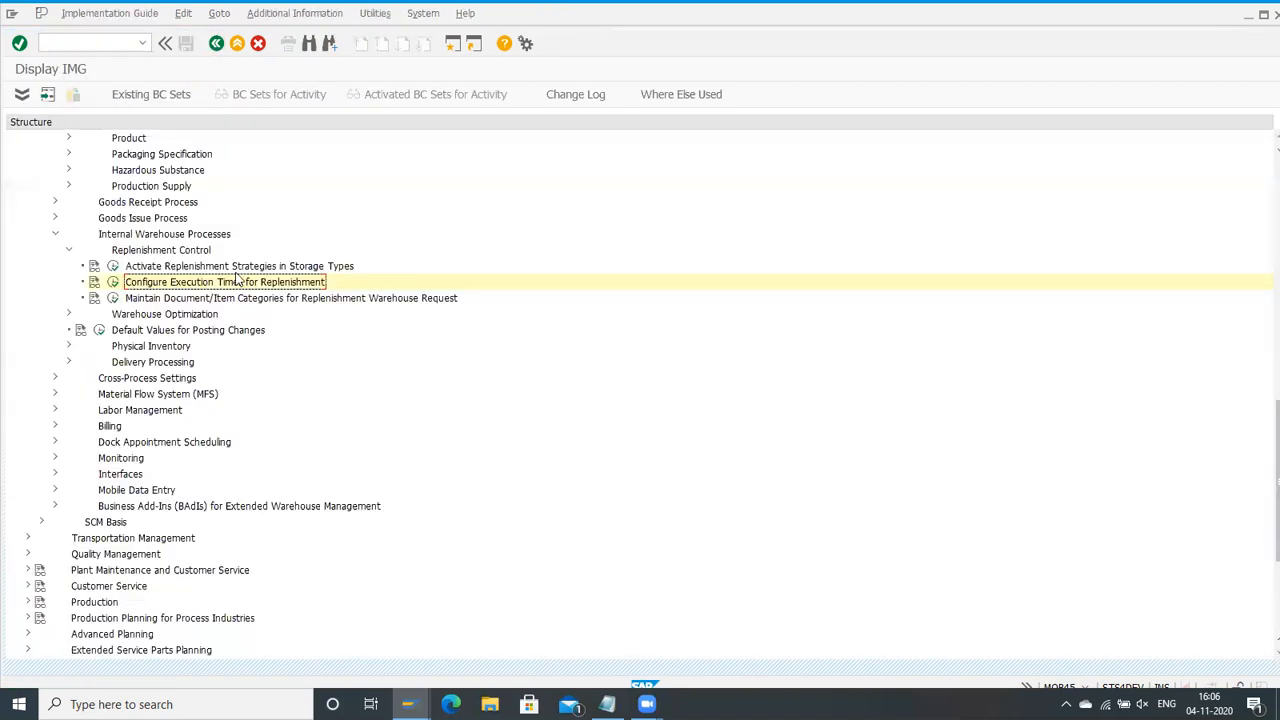
Step: Check the document and item types for replenishment warehouse requests and return to the IMG
{"action": "left_click", "coordinate": [113, 298]}
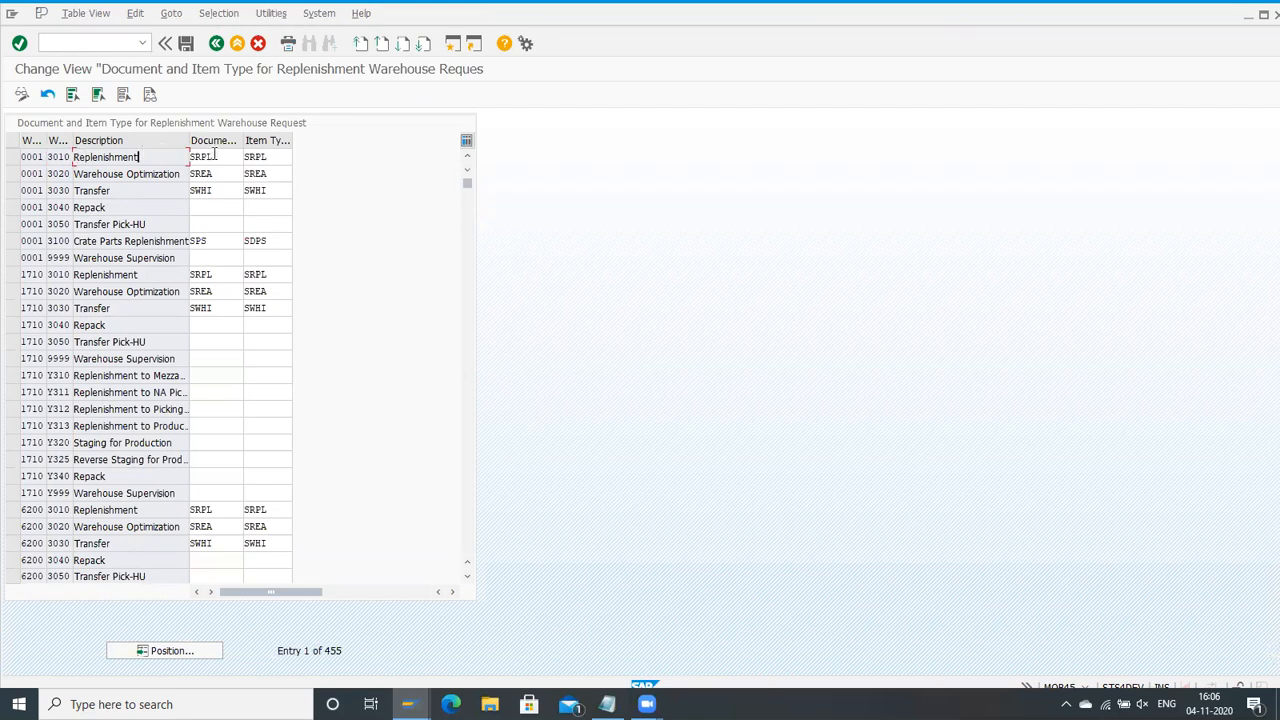
{"action": "left_click", "coordinate": [282, 155]}
{"action": "left_click", "coordinate": [216, 44]}
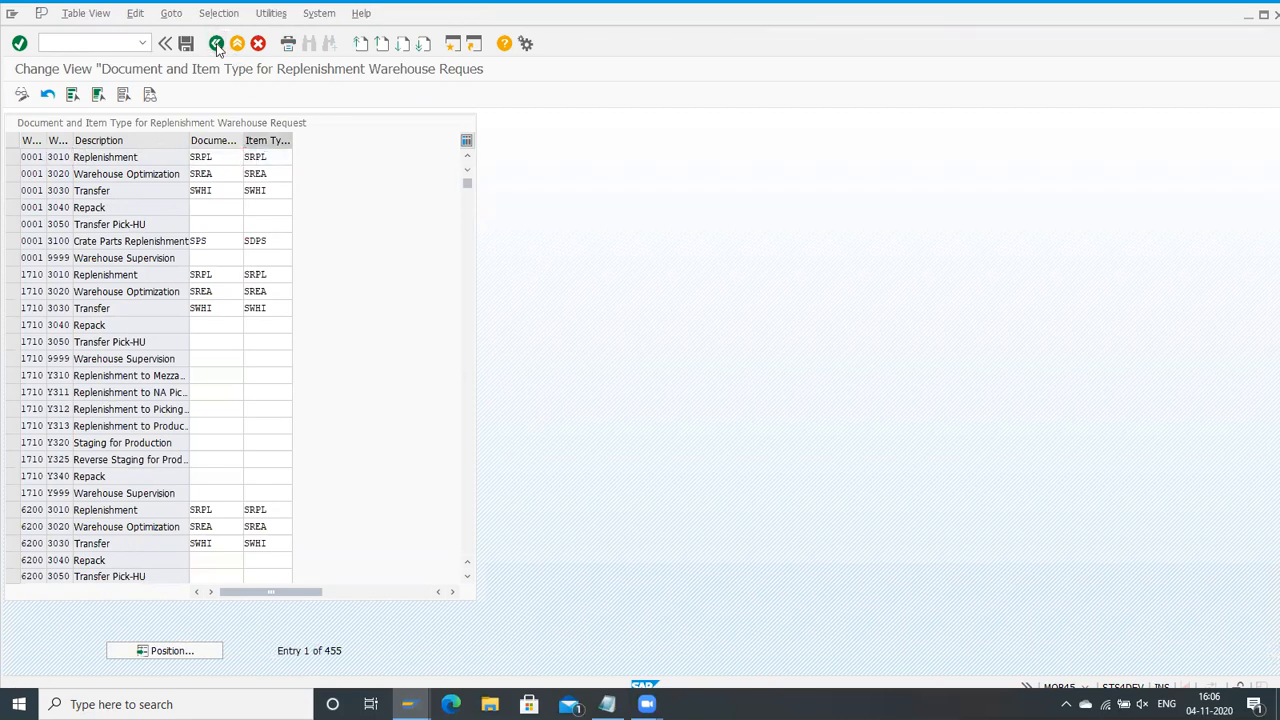
Step: Collapse the Internal Warehouse Processes node in the IMG
{"action": "scroll", "coordinate": [276, 414], "scroll_direction": "down", "scroll_amount": 1}
{"action": "scroll", "coordinate": [277, 410], "scroll_direction": "up", "scroll_amount": 3}
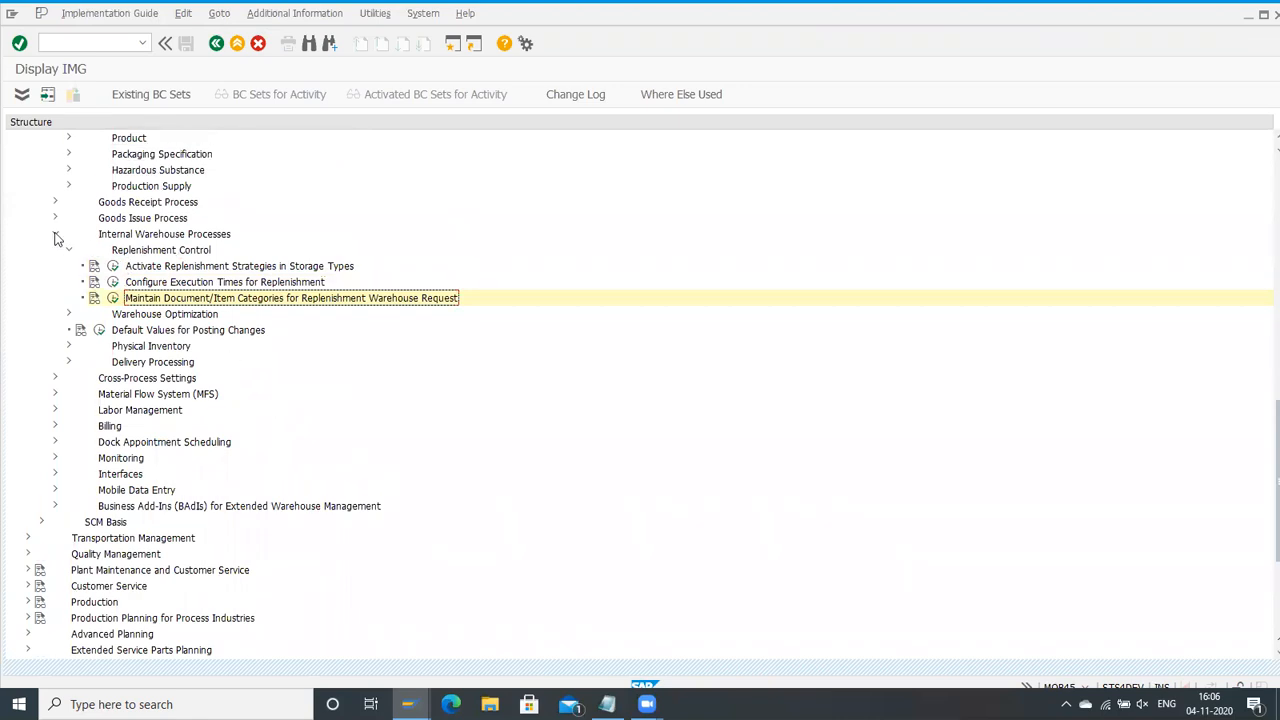
{"action": "left_click", "coordinate": [55, 234]}
{"action": "scroll", "coordinate": [100, 252], "scroll_direction": "up", "scroll_amount": 1}
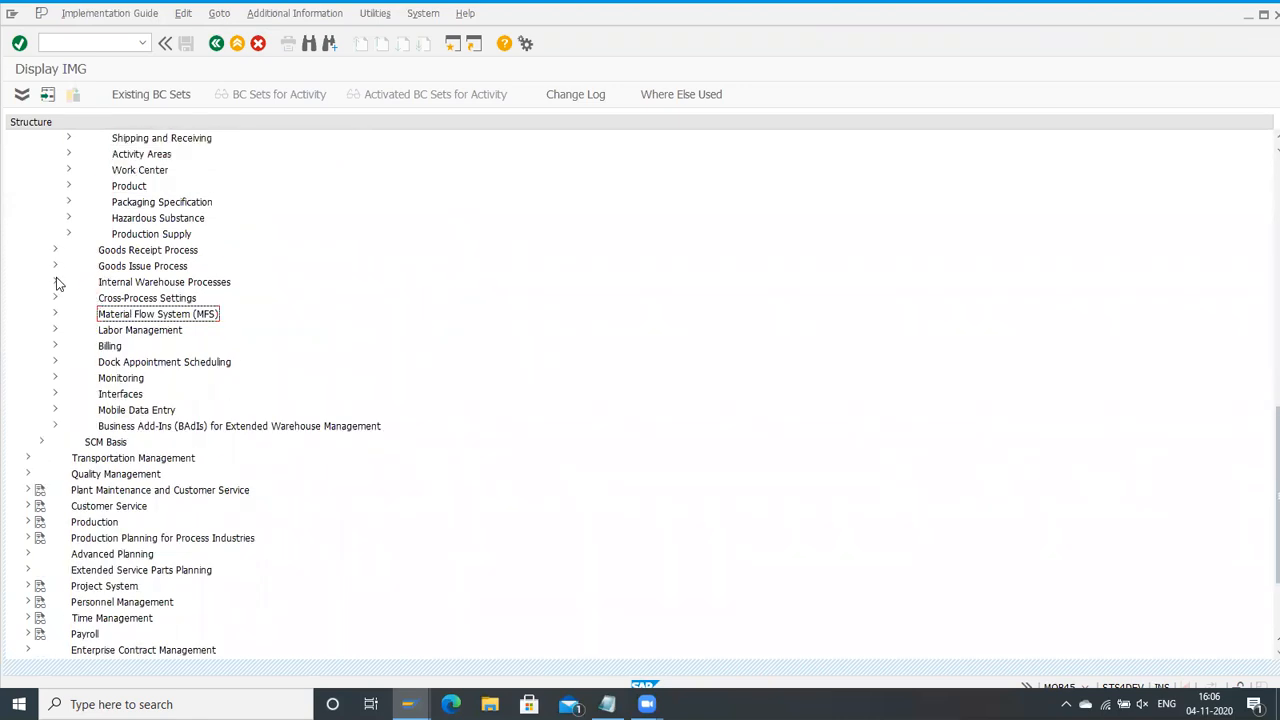
Step: Expand the Goods Issue Process strategies in the IMG and view the stock removal control indicators
{"action": "left_click", "coordinate": [56, 265]}
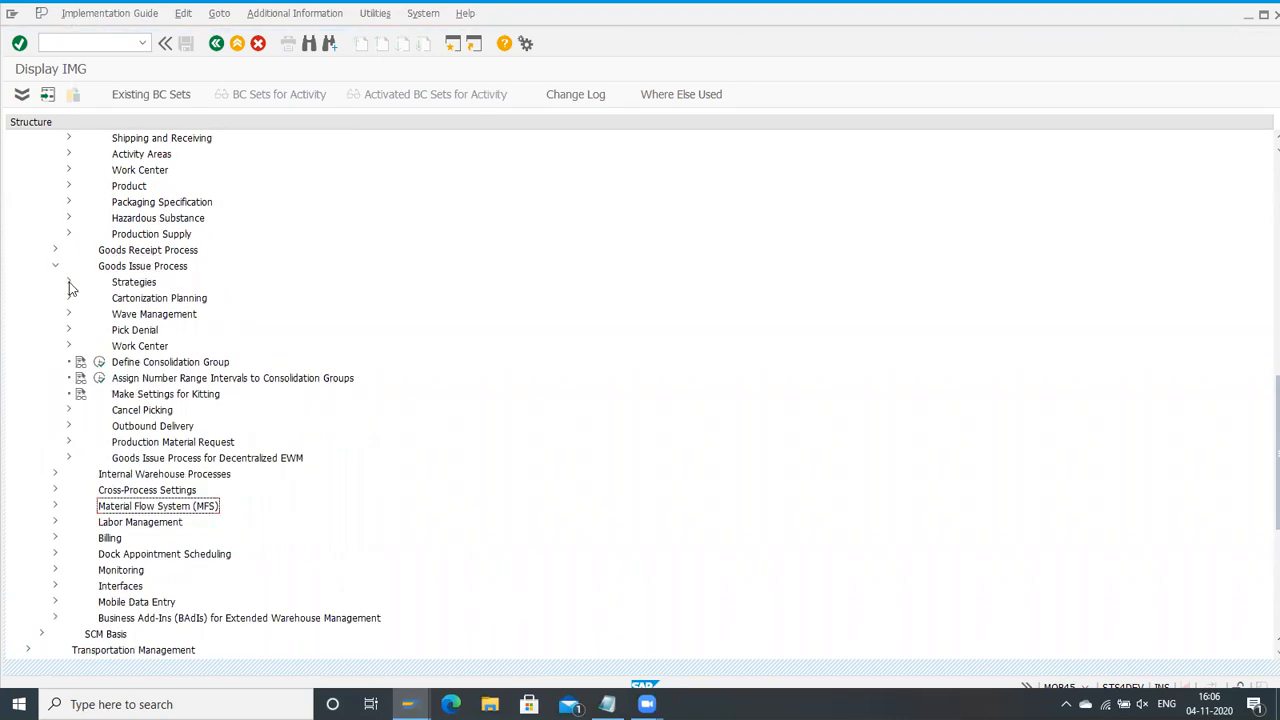
{"action": "left_click", "coordinate": [69, 282]}
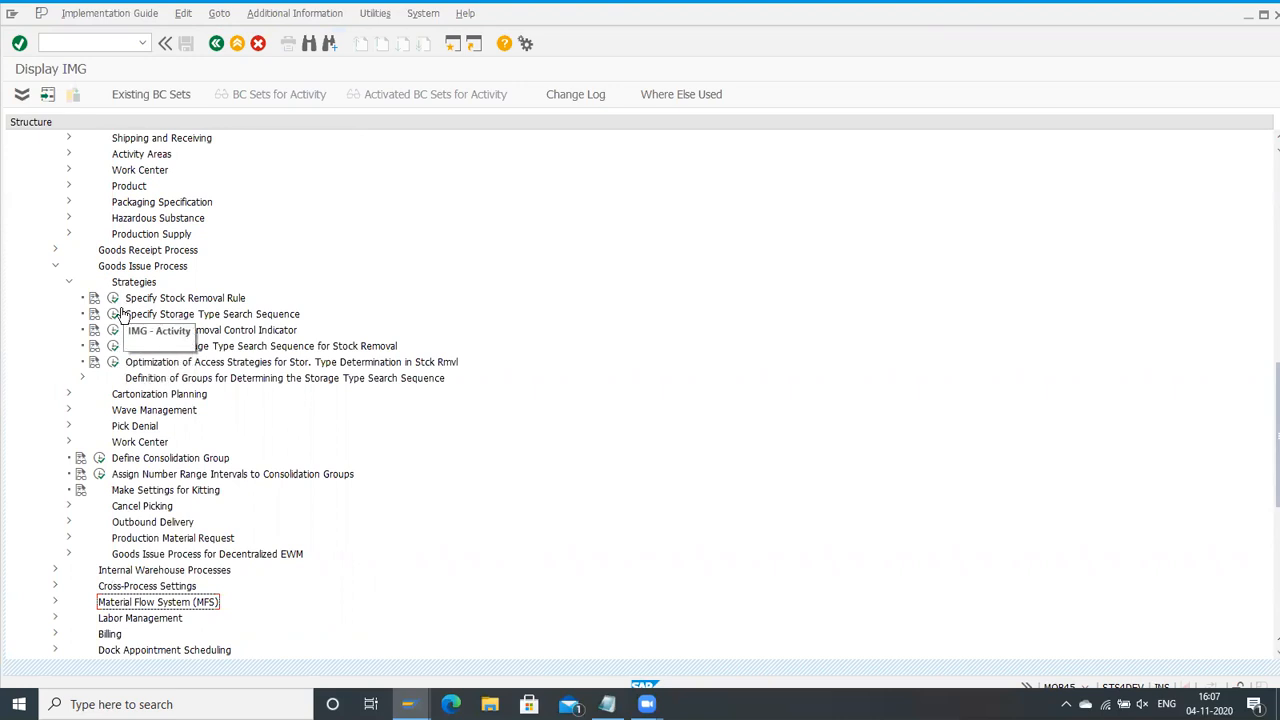
{"action": "double_click", "coordinate": [290, 331]}
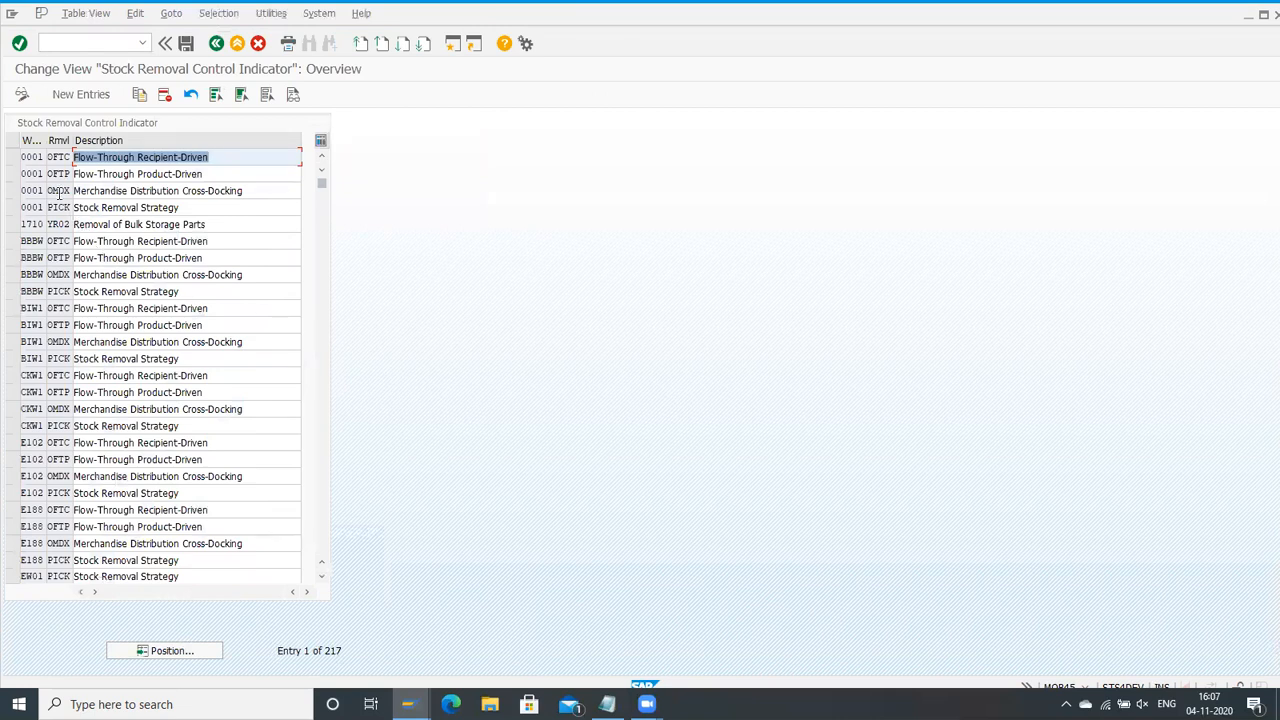
{"action": "left_click", "coordinate": [217, 46]}
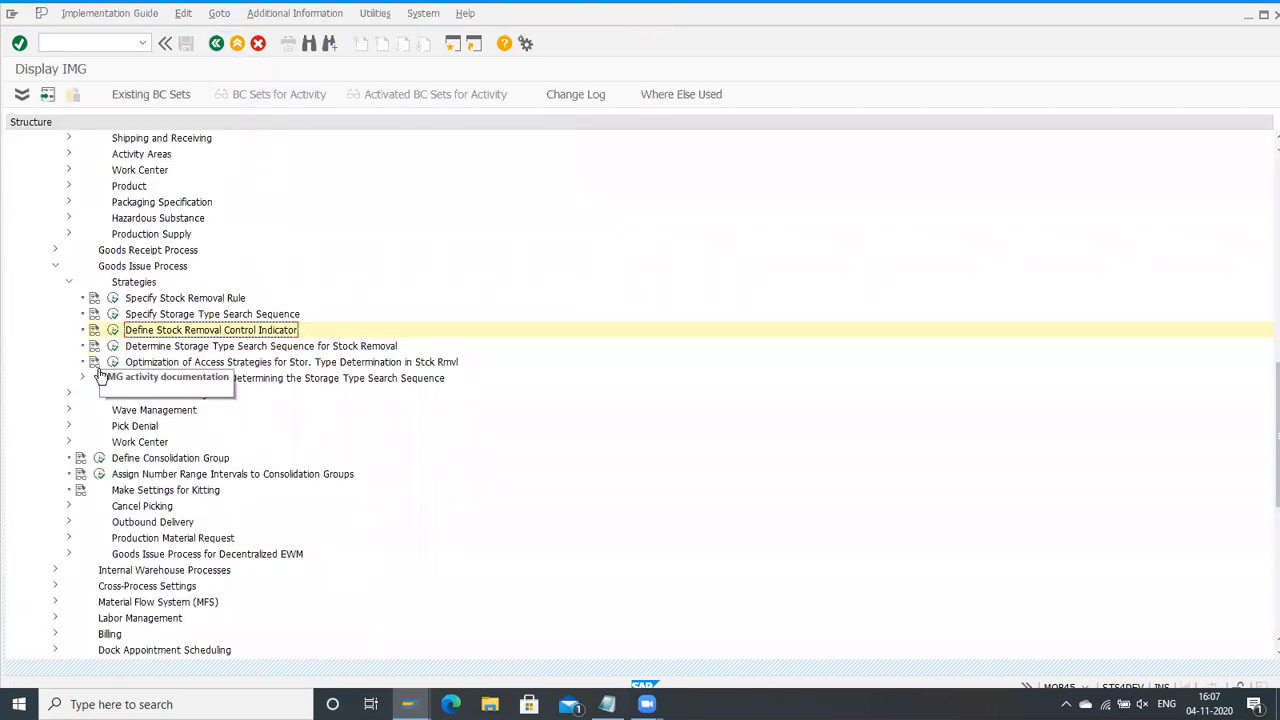
Step: Open Determine Storage Type Search Sequence for Stock Removal and position the list at warehouse HMWH
{"action": "left_click", "coordinate": [114, 346]}
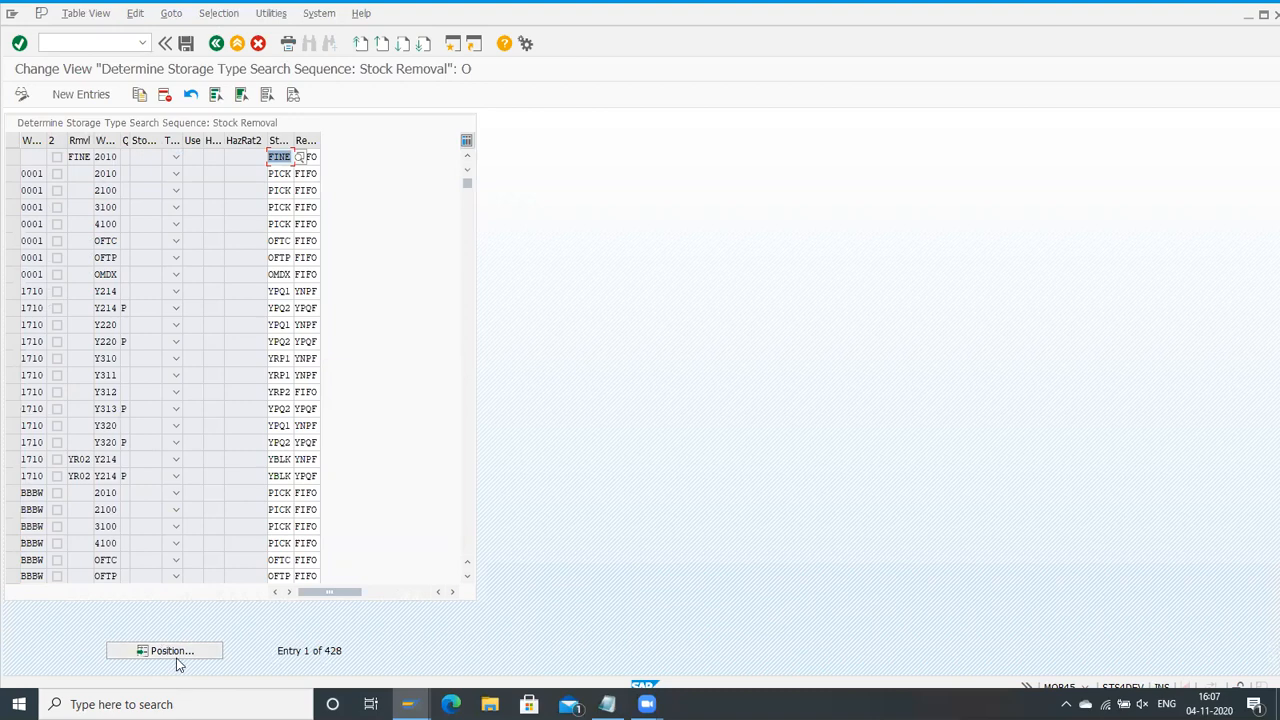
{"action": "left_click", "coordinate": [166, 651]}
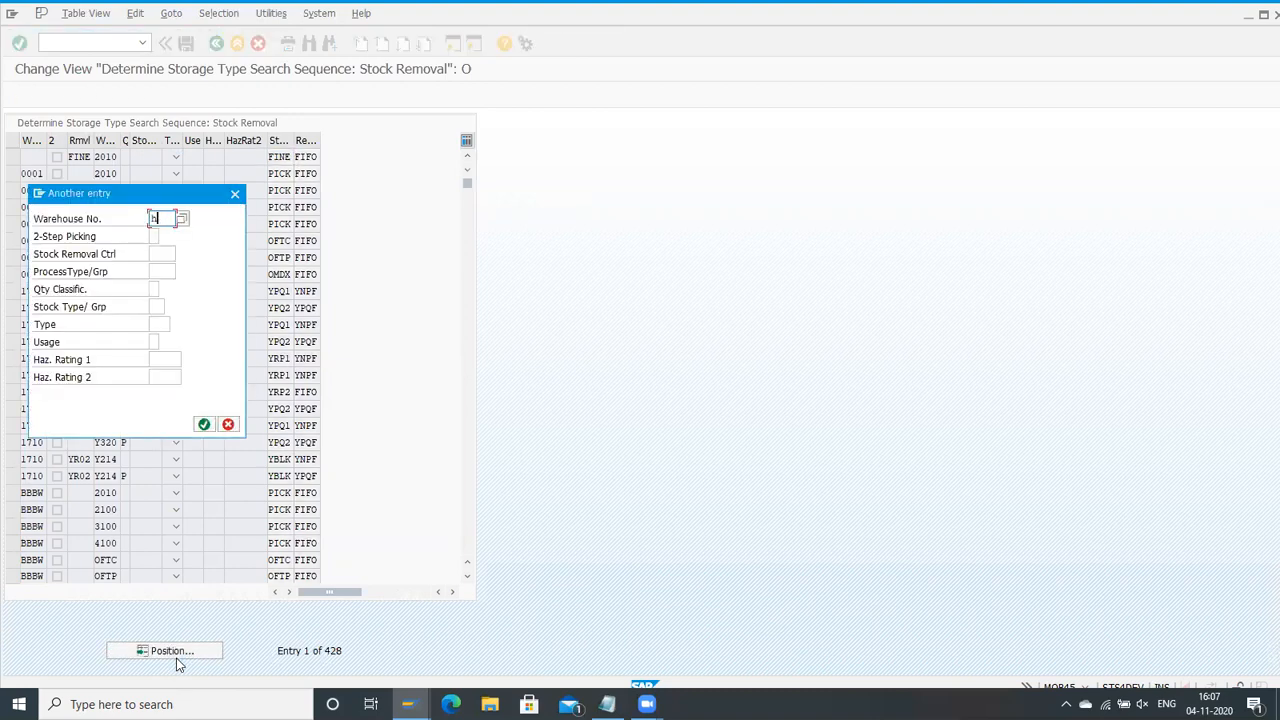
{"action": "type", "text": "hmwh"}
{"action": "key", "text": "Return"}
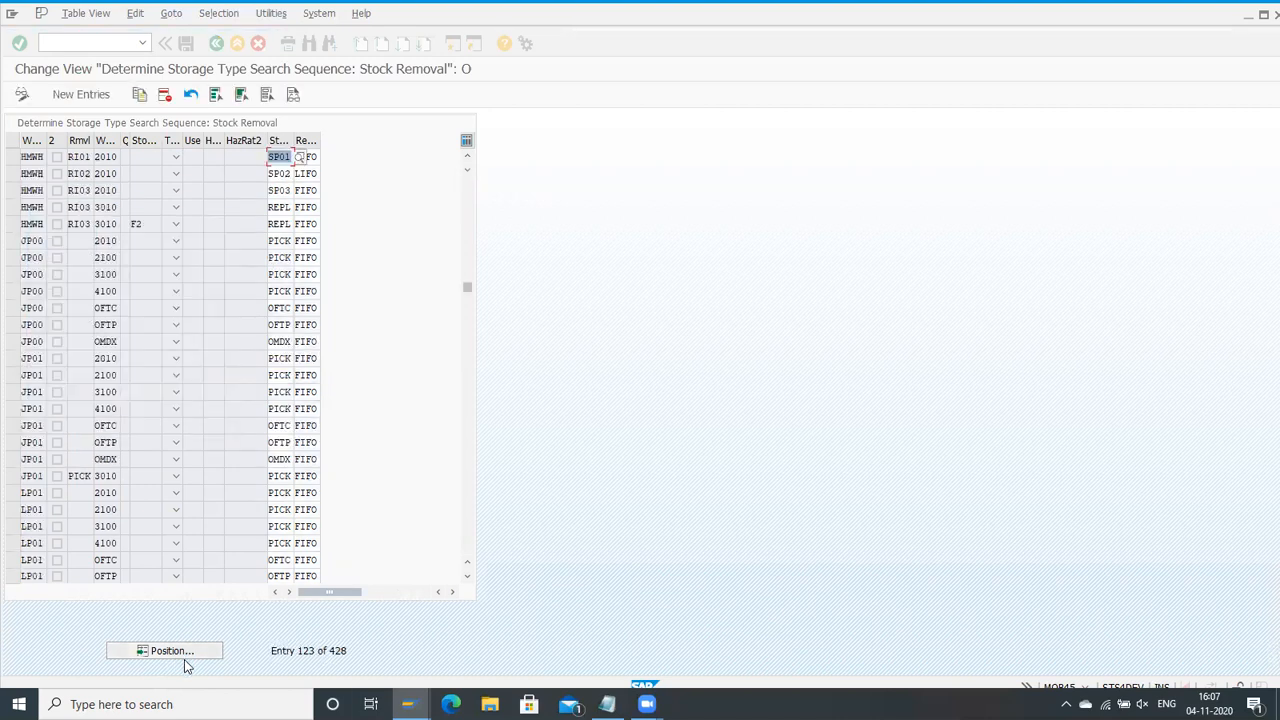
Step: Examine the HMWH entry for removal control indicator RI03, process type 3010 and stock type F2
{"action": "left_click", "coordinate": [74, 224]}
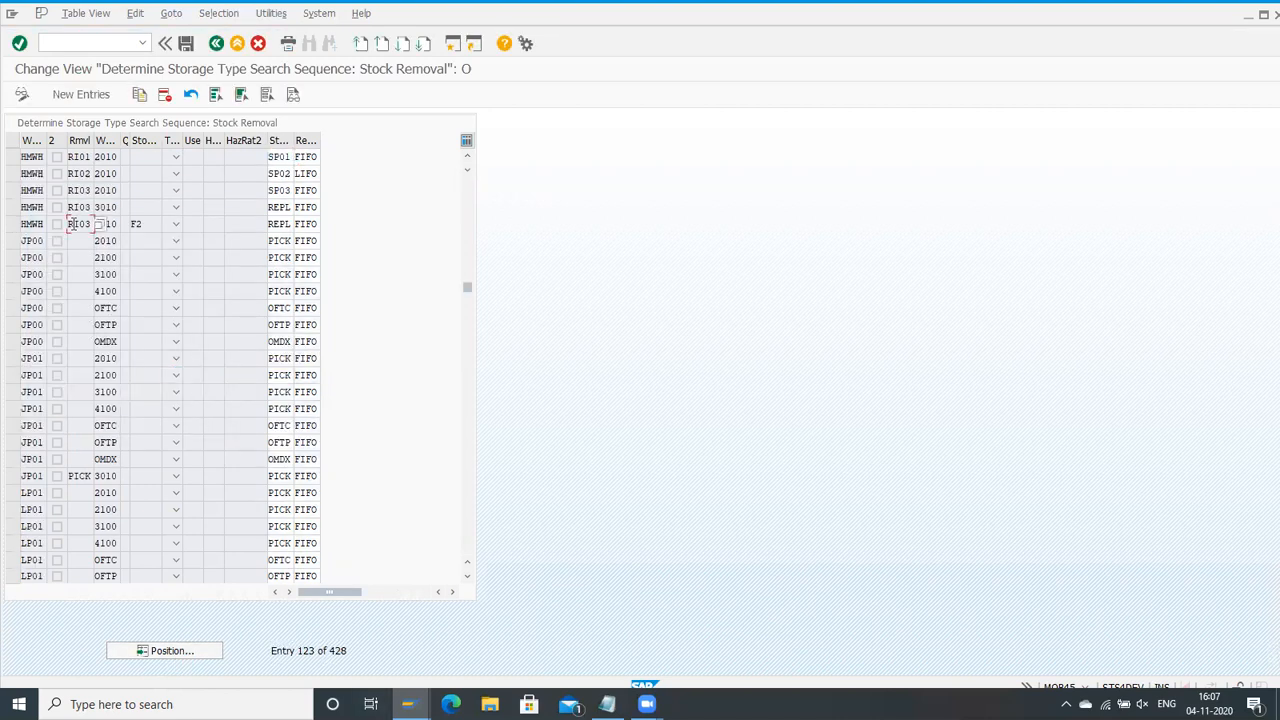
{"action": "left_click", "coordinate": [13, 224]}
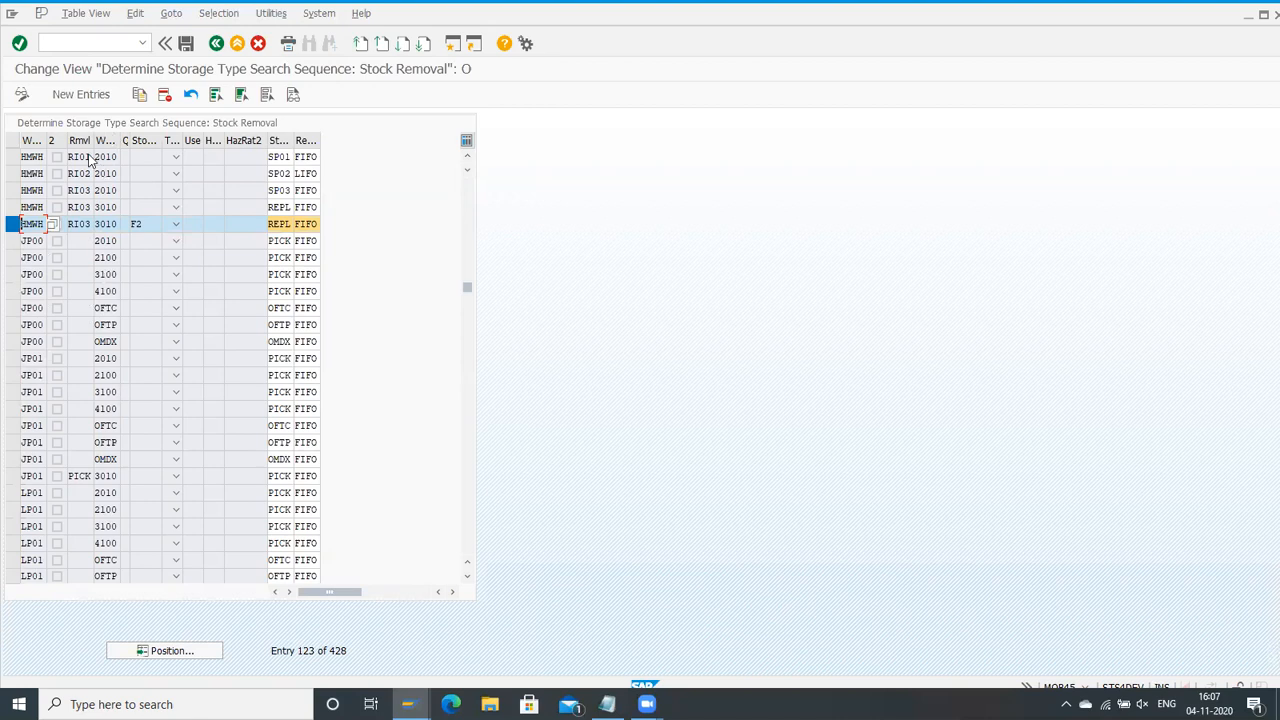
{"action": "left_click", "coordinate": [99, 224]}
{"action": "left_click", "coordinate": [124, 226]}
{"action": "type", "text": "F2"}
{"action": "left_click", "coordinate": [149, 257]}
{"action": "left_click", "coordinate": [110, 224]}
Step: Examine the RI03/3010 entry without a stock type, widen the search sequence column, and return to the IMG
{"action": "left_click", "coordinate": [13, 207]}
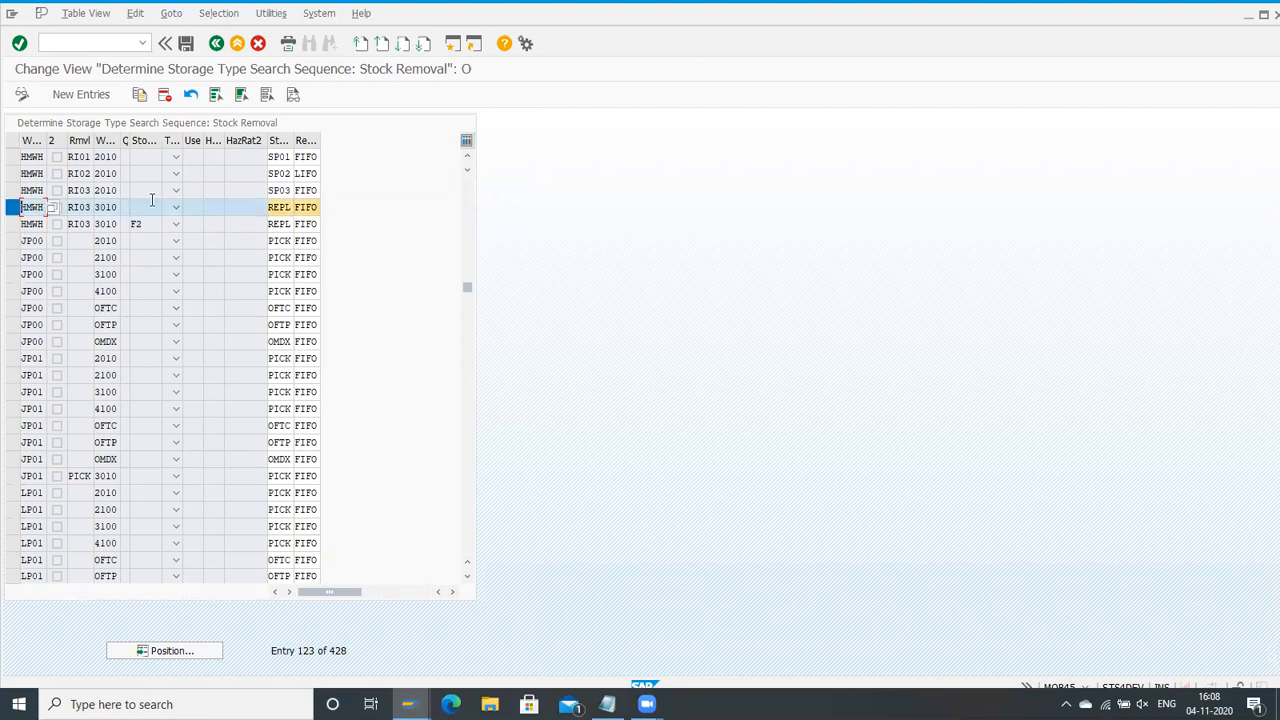
{"action": "left_click", "coordinate": [285, 207]}
{"action": "left_click_drag", "start_coordinate": [294, 140], "coordinate": [344, 140]}
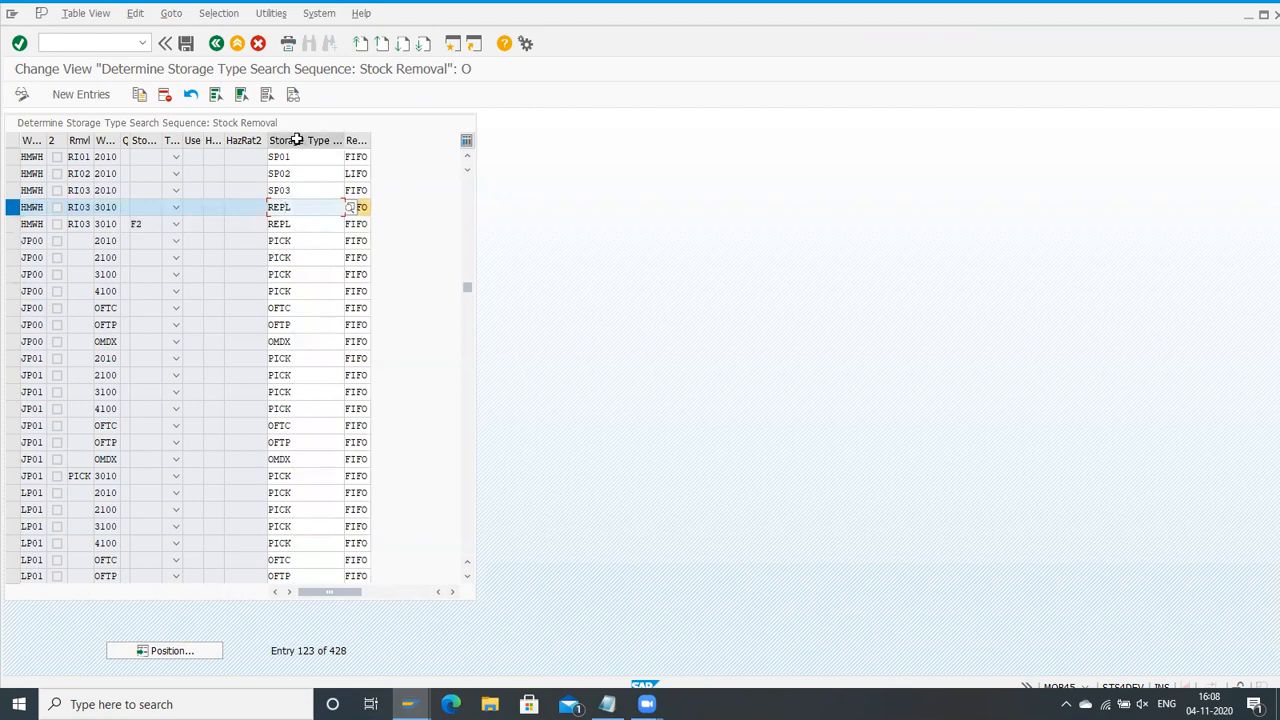
{"action": "left_click", "coordinate": [219, 46]}
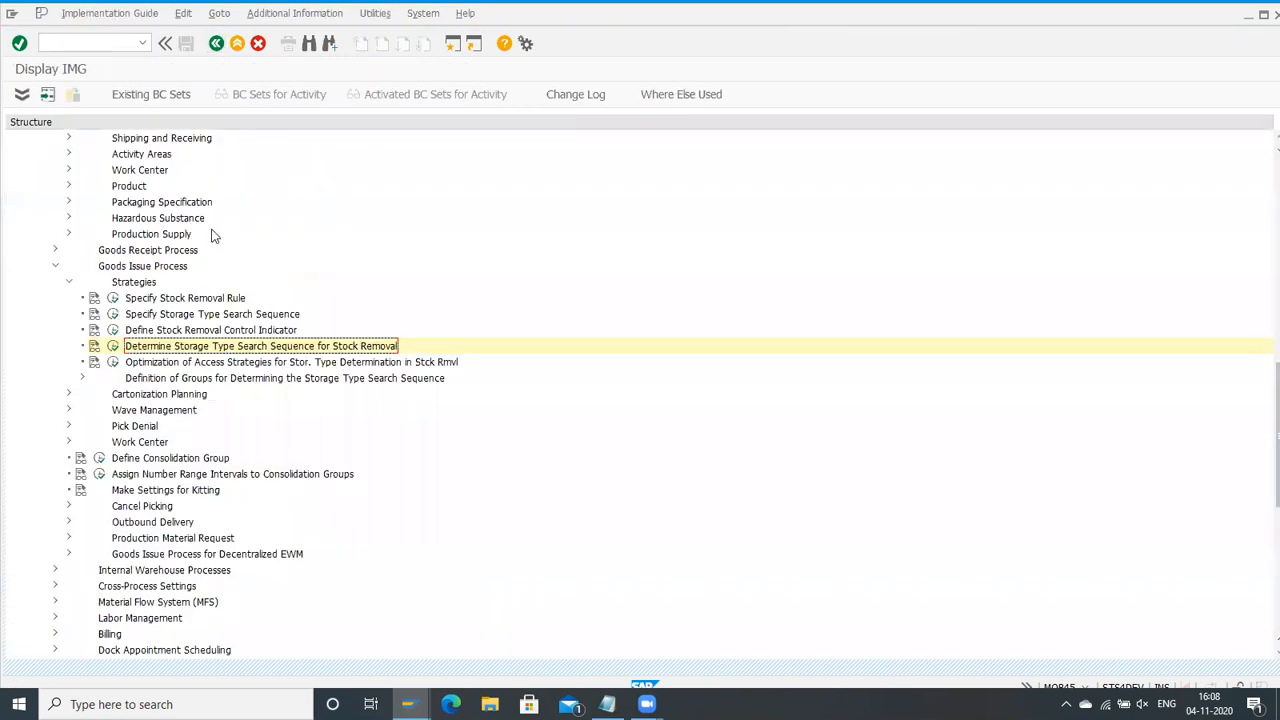
Step: Position the storage type search sequence definitions at warehouse HMWH and open the storage types assigned to sequence REPL
{"action": "left_click", "coordinate": [114, 314]}
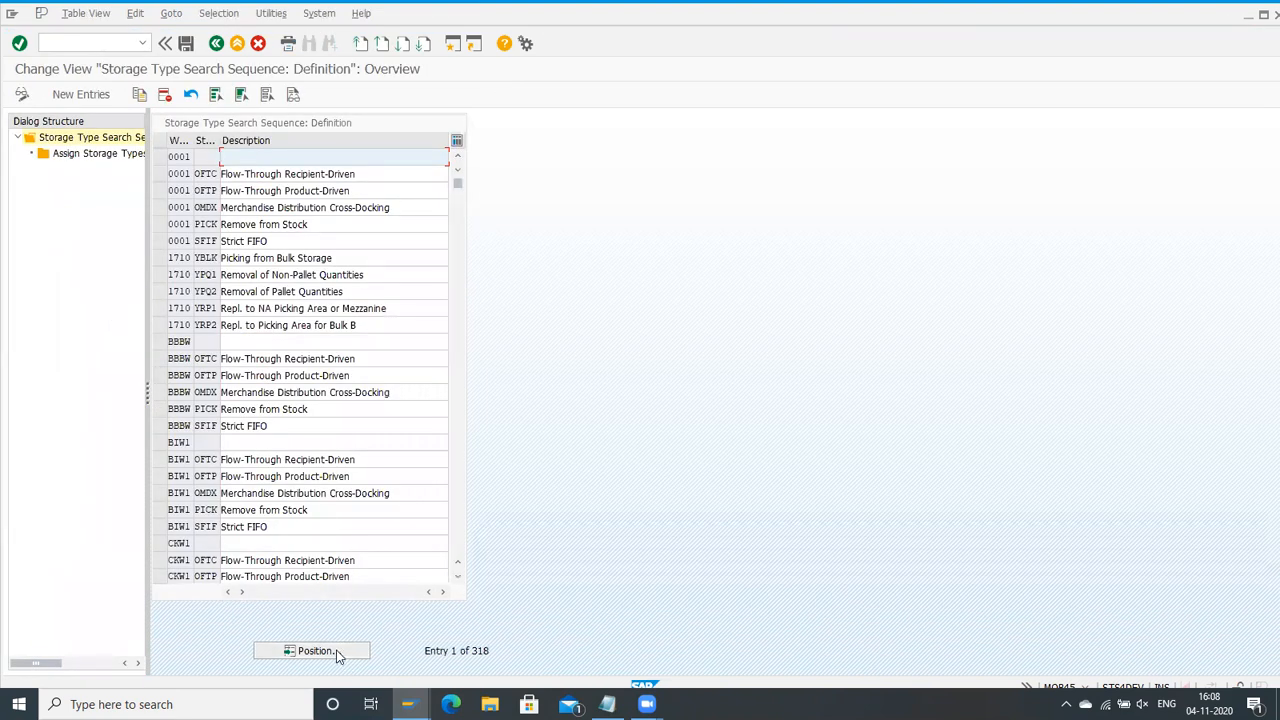
{"action": "left_click", "coordinate": [336, 651]}
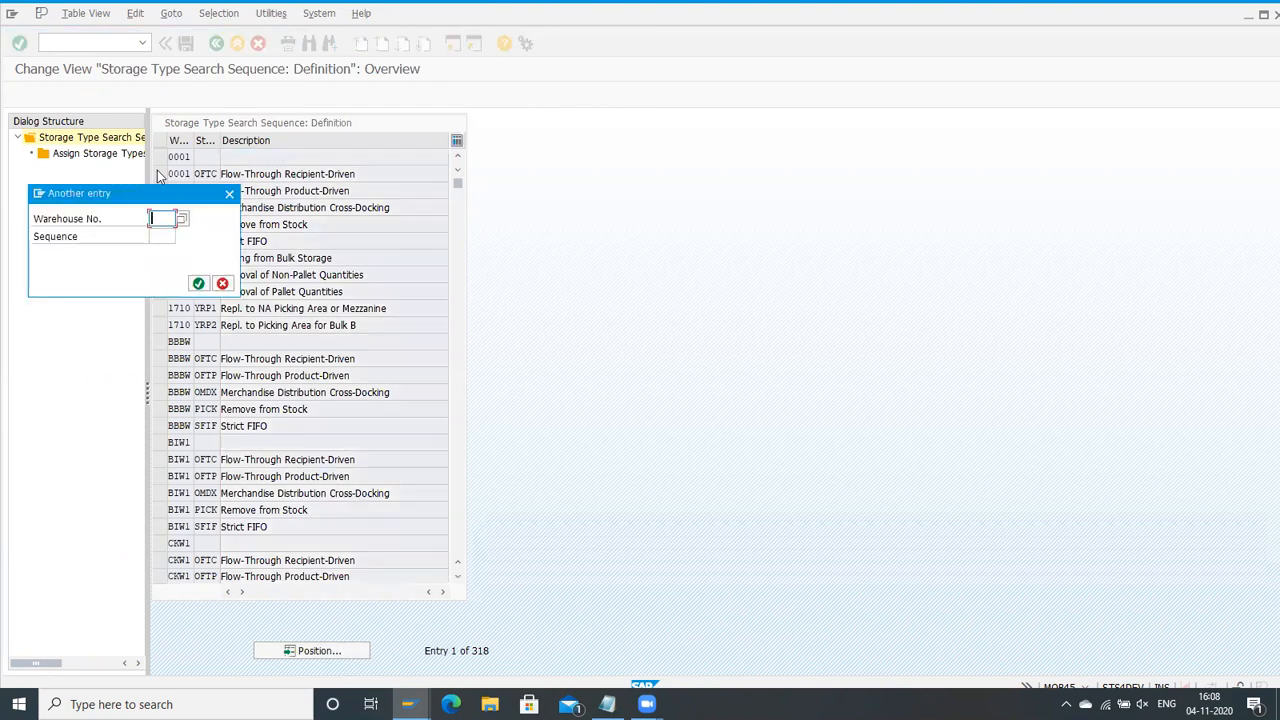
{"action": "type", "text": "hw"}
{"action": "key", "text": "BackSpace"}
{"action": "type", "text": "nwh"}
{"action": "key", "text": "Return"}
{"action": "left_click", "coordinate": [159, 157]}
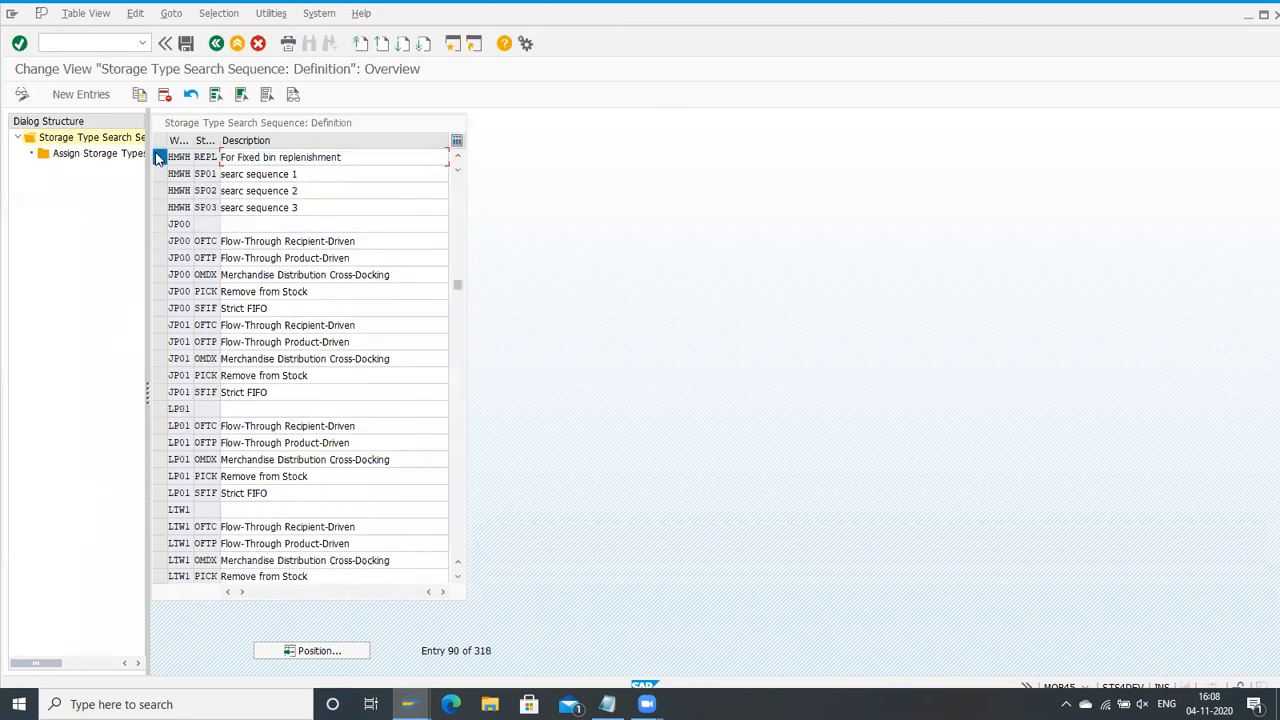
{"action": "double_click", "coordinate": [107, 157]}
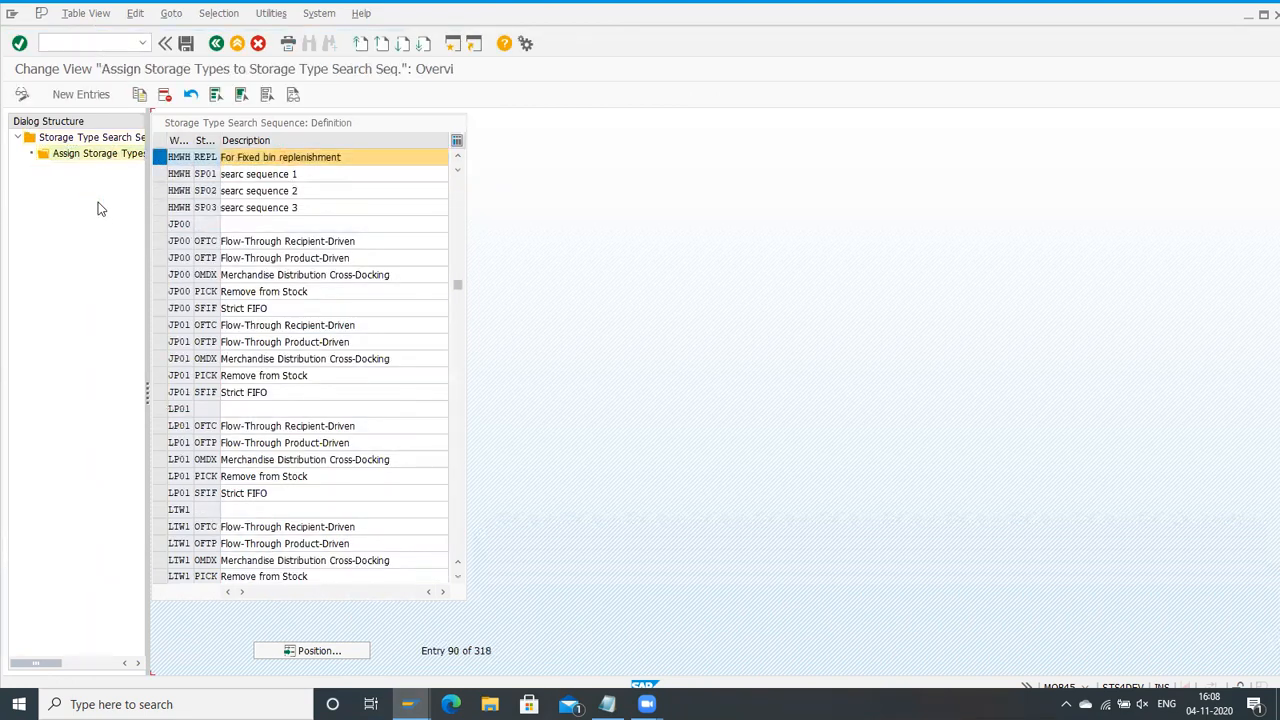
Step: Widen the search sequence column, examine the sequence number and storage type assigned to REPL, and return to the IMG
{"action": "left_click_drag", "start_coordinate": [214, 146], "coordinate": [264, 146]}
{"action": "left_click", "coordinate": [238, 156]}
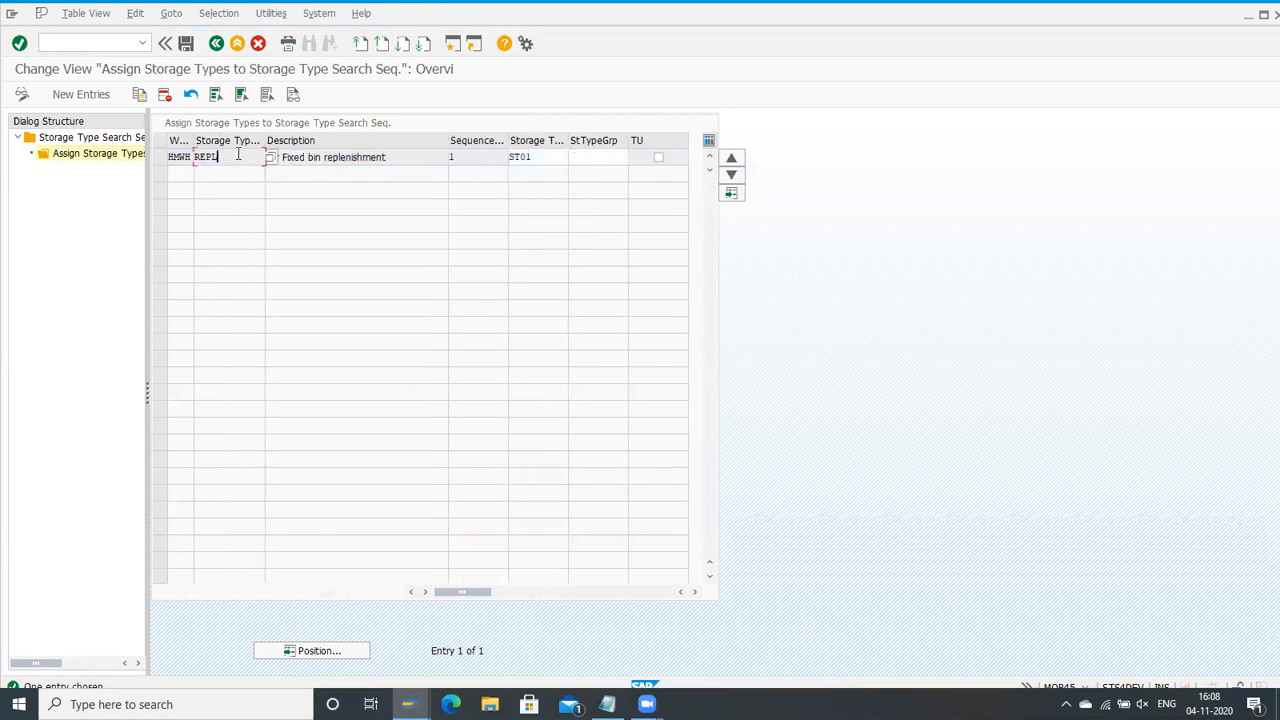
{"action": "left_click", "coordinate": [197, 157]}
{"action": "left_click", "coordinate": [534, 160]}
{"action": "left_click", "coordinate": [457, 157]}
{"action": "left_click", "coordinate": [537, 158]}
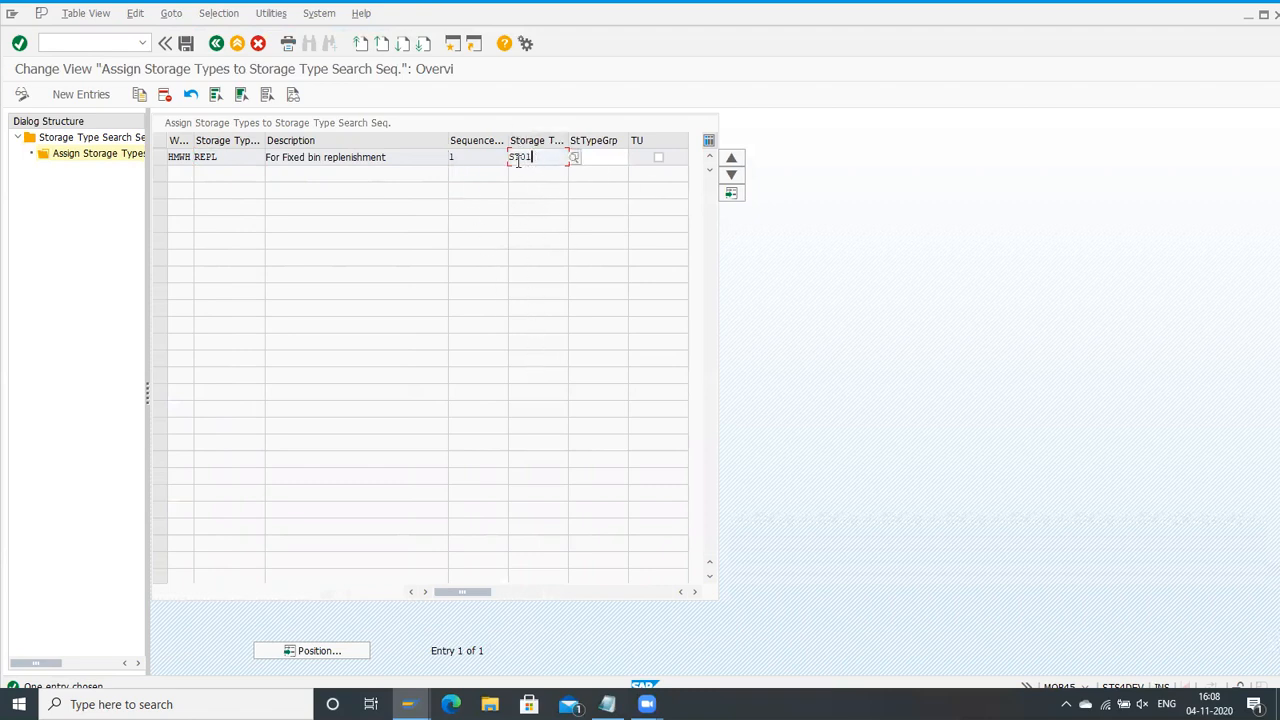
{"action": "left_click", "coordinate": [216, 44]}
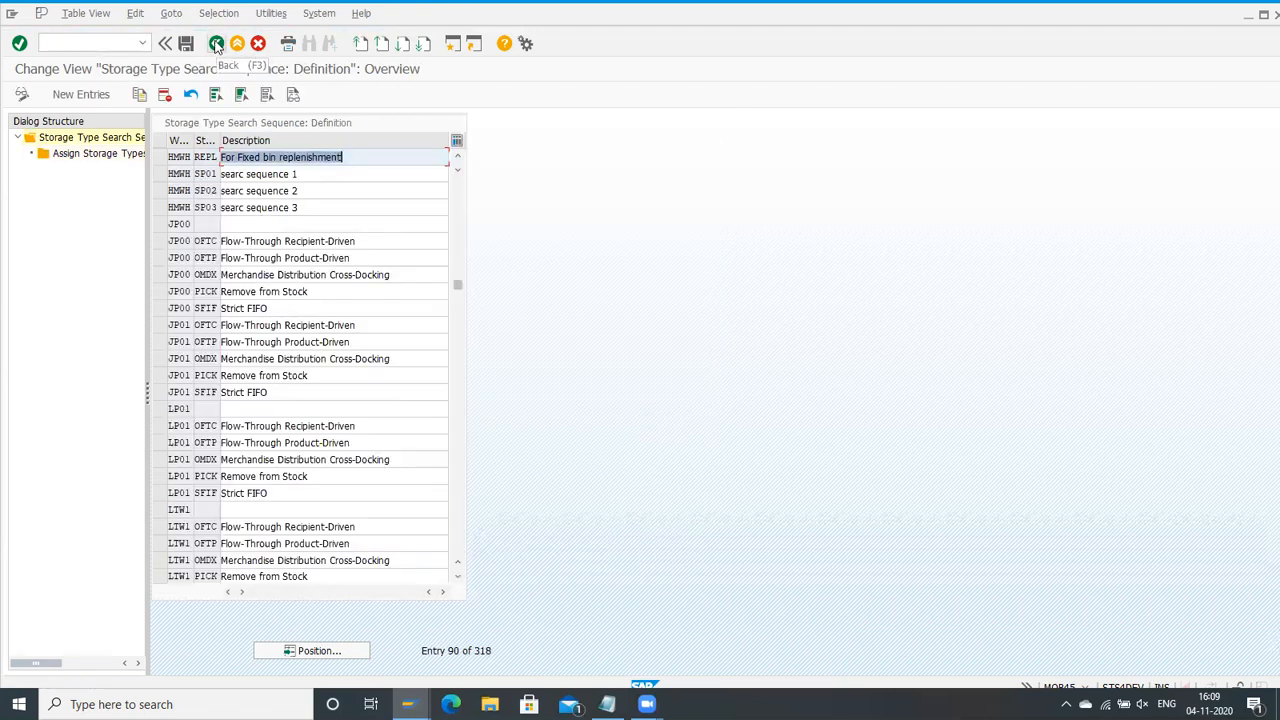
{"action": "left_click", "coordinate": [216, 44]}
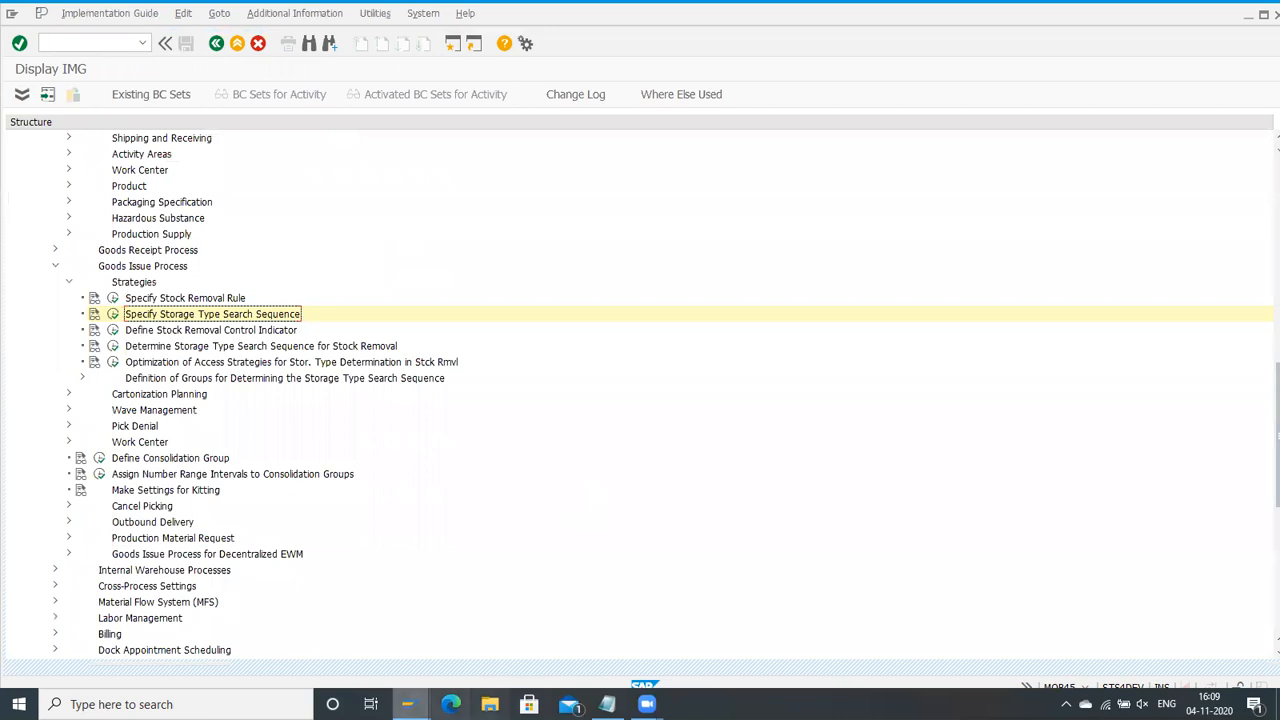
Step: Switch to the Notepad notes and review the five-step replenishment setup list
{"action": "left_click", "coordinate": [407, 704]}
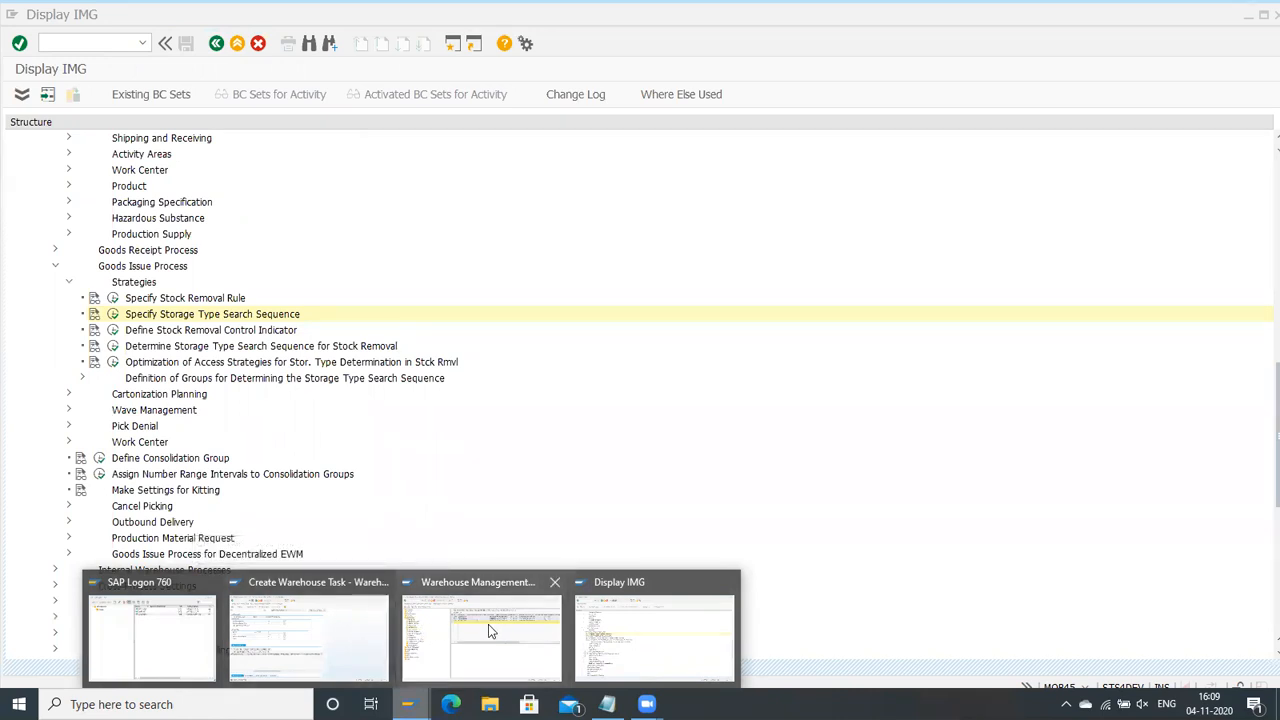
{"action": "left_click", "coordinate": [607, 704]}
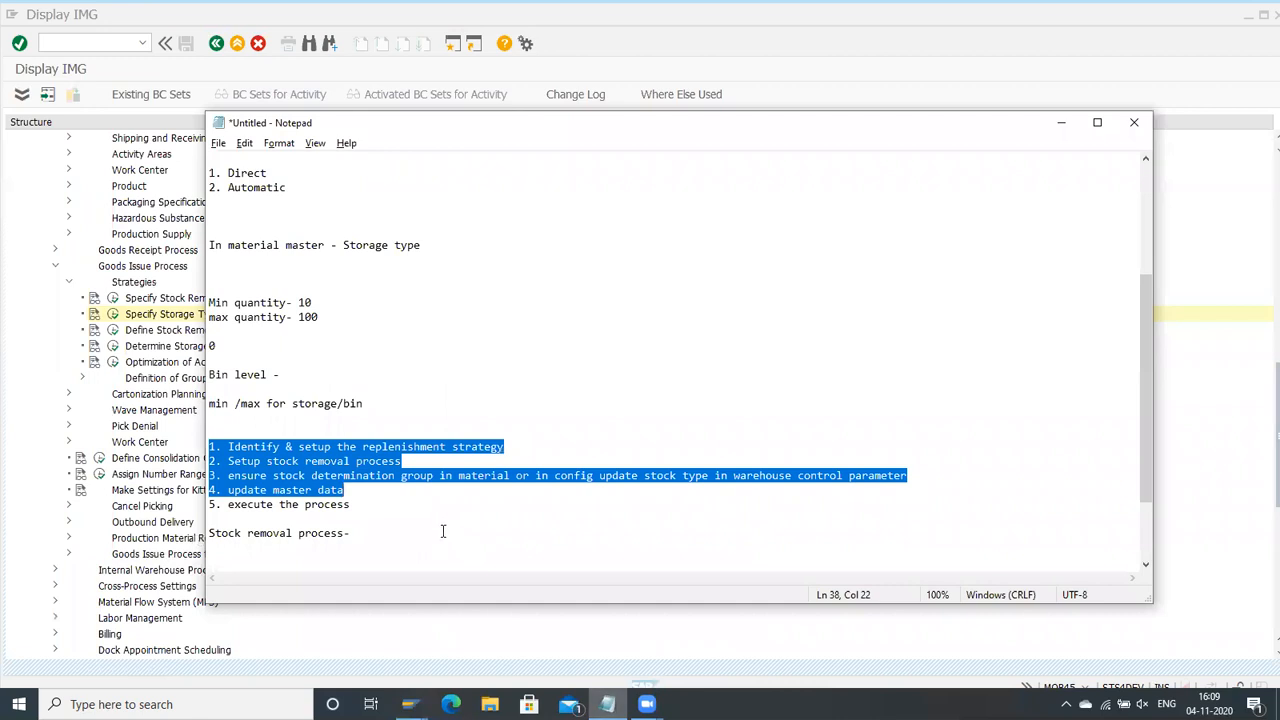
{"action": "left_click", "coordinate": [423, 506]}
{"action": "scroll", "coordinate": [416, 531], "scroll_direction": "down", "scroll_amount": 2}
{"action": "scroll", "coordinate": [414, 529], "scroll_direction": "up", "scroll_amount": 7}
{"action": "scroll", "coordinate": [374, 517], "scroll_direction": "down", "scroll_amount": 7}
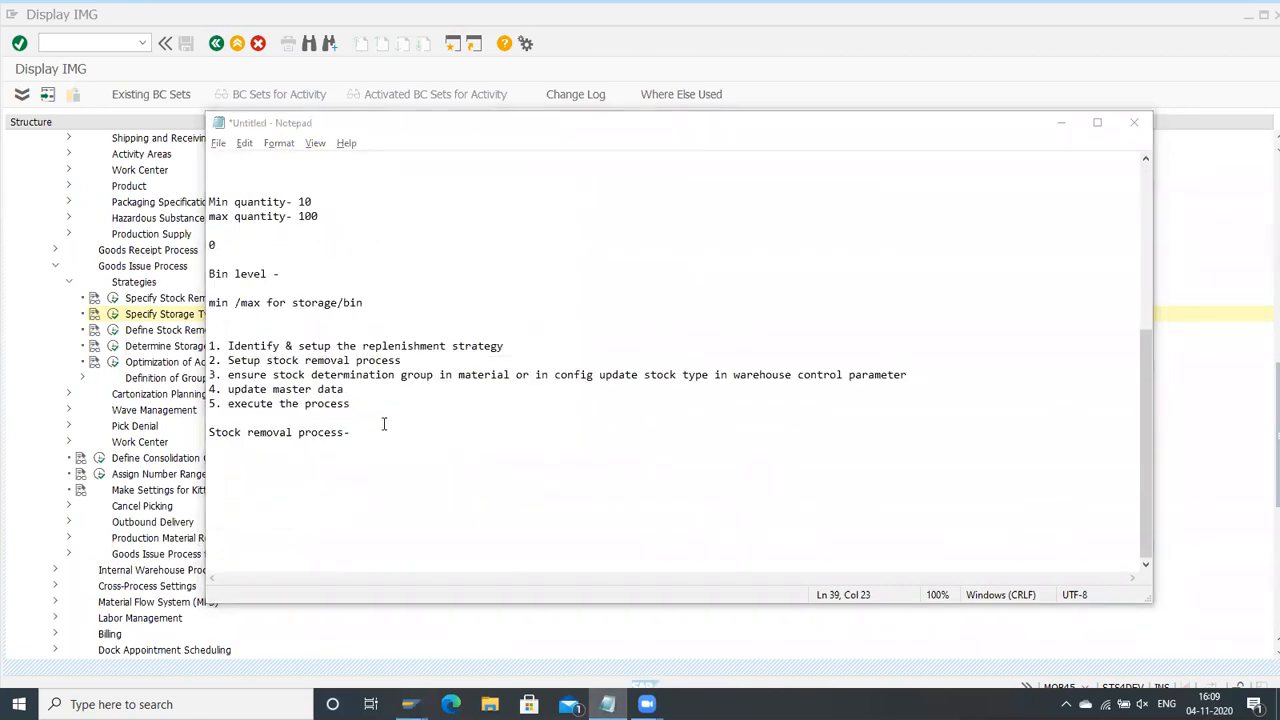
Step: Look over the Goods Issue Process strategy activities in the SAP IMG and recheck the setup list in Notepad
{"action": "key", "text": "alt+Tab"}
{"action": "scroll", "coordinate": [350, 360], "scroll_direction": "down", "scroll_amount": 2}
{"action": "scroll", "coordinate": [342, 351], "scroll_direction": "up", "scroll_amount": 4}
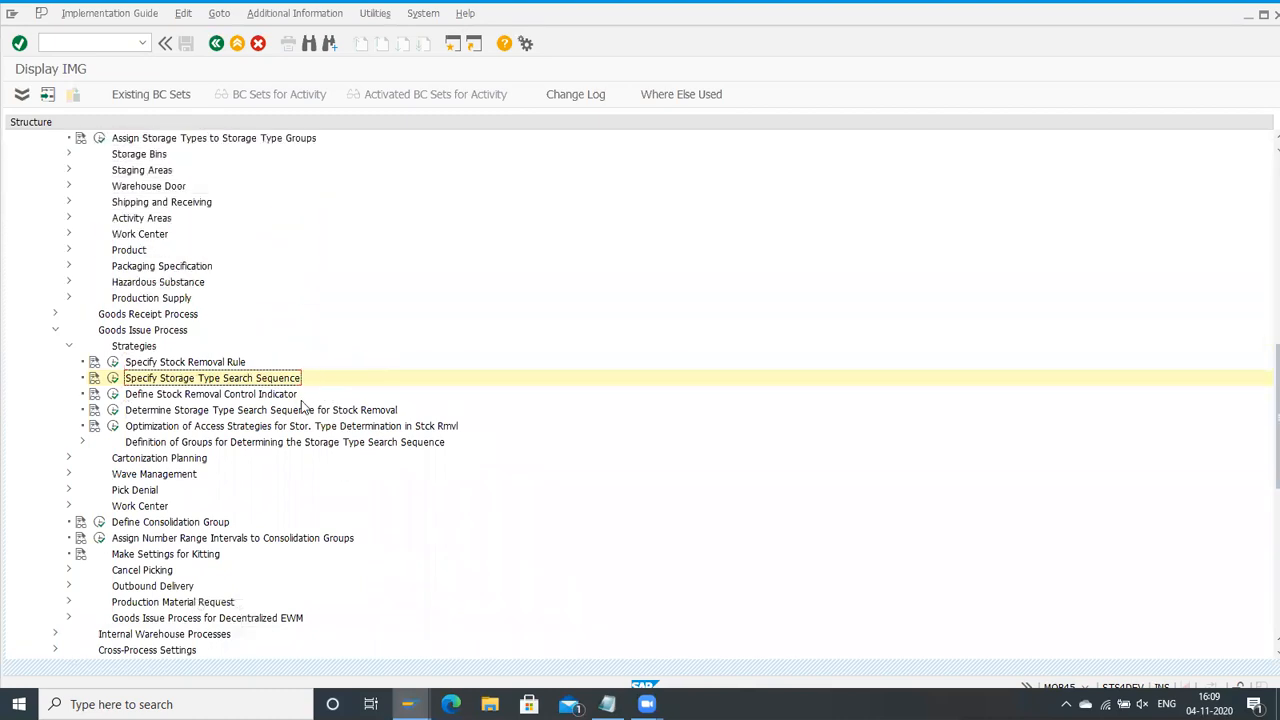
{"action": "scroll", "coordinate": [277, 398], "scroll_direction": "up", "scroll_amount": 3}
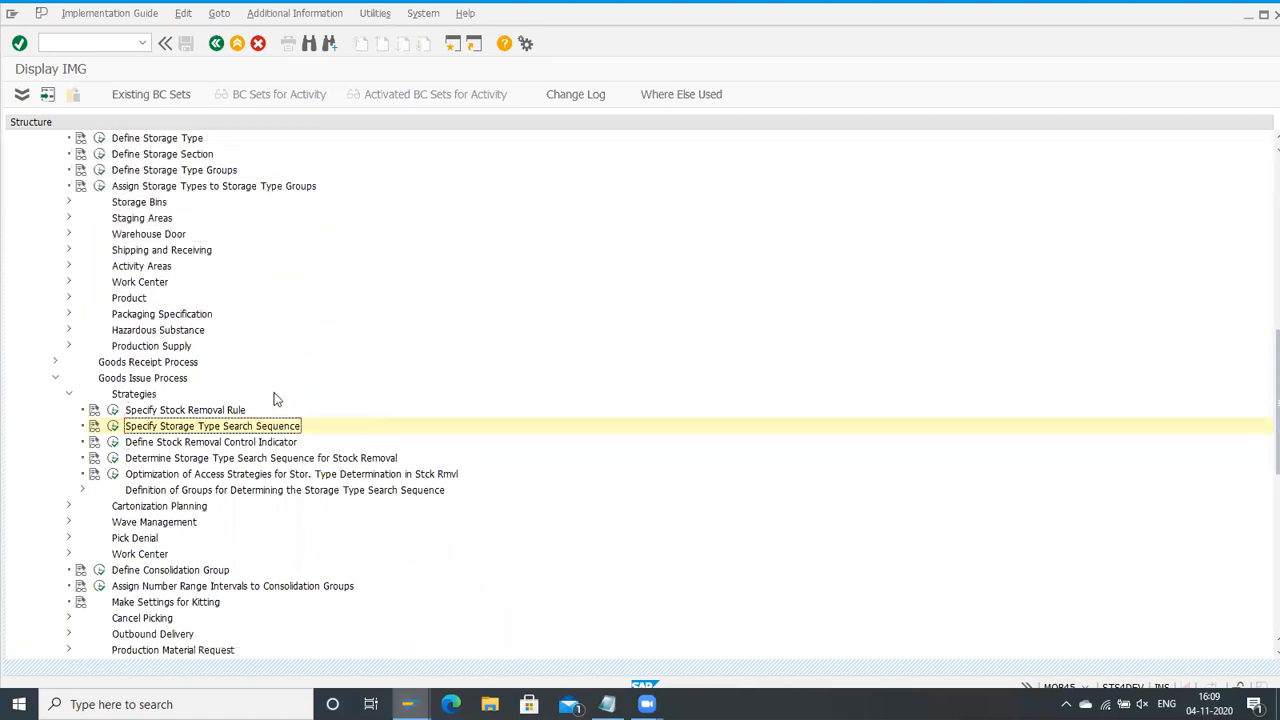
{"action": "scroll", "coordinate": [276, 402], "scroll_direction": "down", "scroll_amount": 2}
{"action": "scroll", "coordinate": [276, 405], "scroll_direction": "down", "scroll_amount": 2}
{"action": "scroll", "coordinate": [420, 520], "scroll_direction": "up", "scroll_amount": 2}
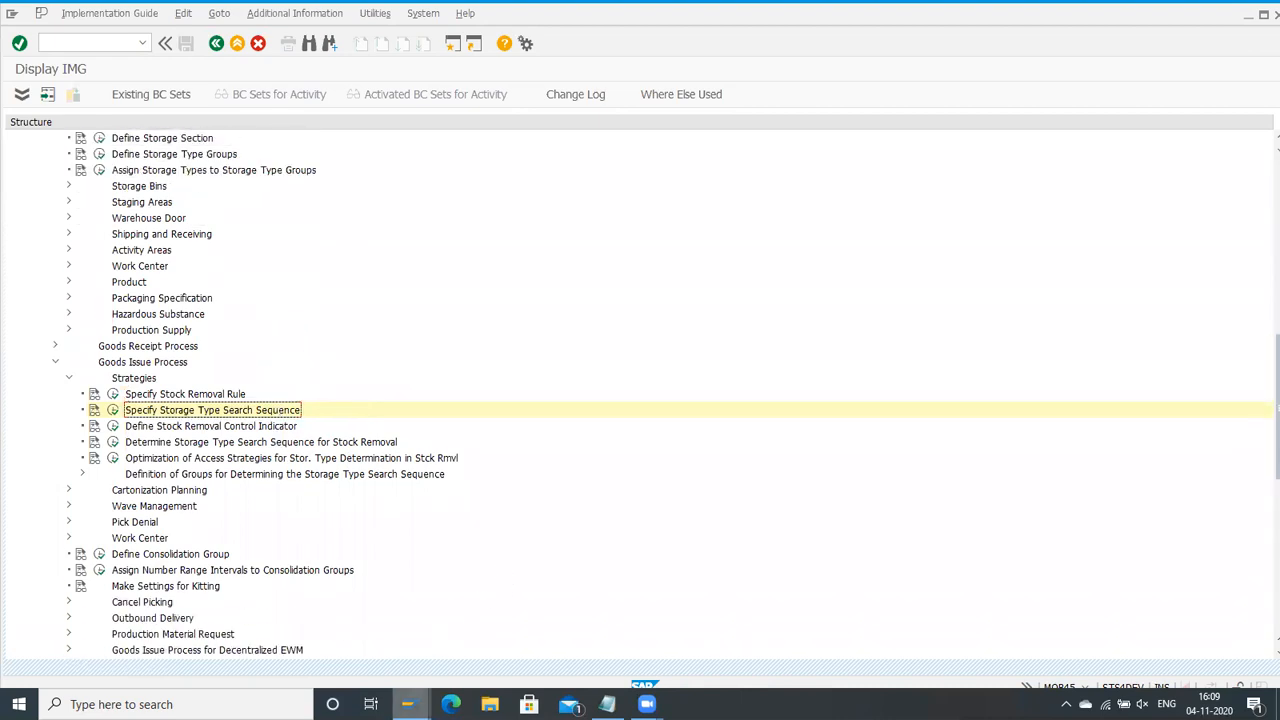
{"action": "left_click", "coordinate": [608, 704]}
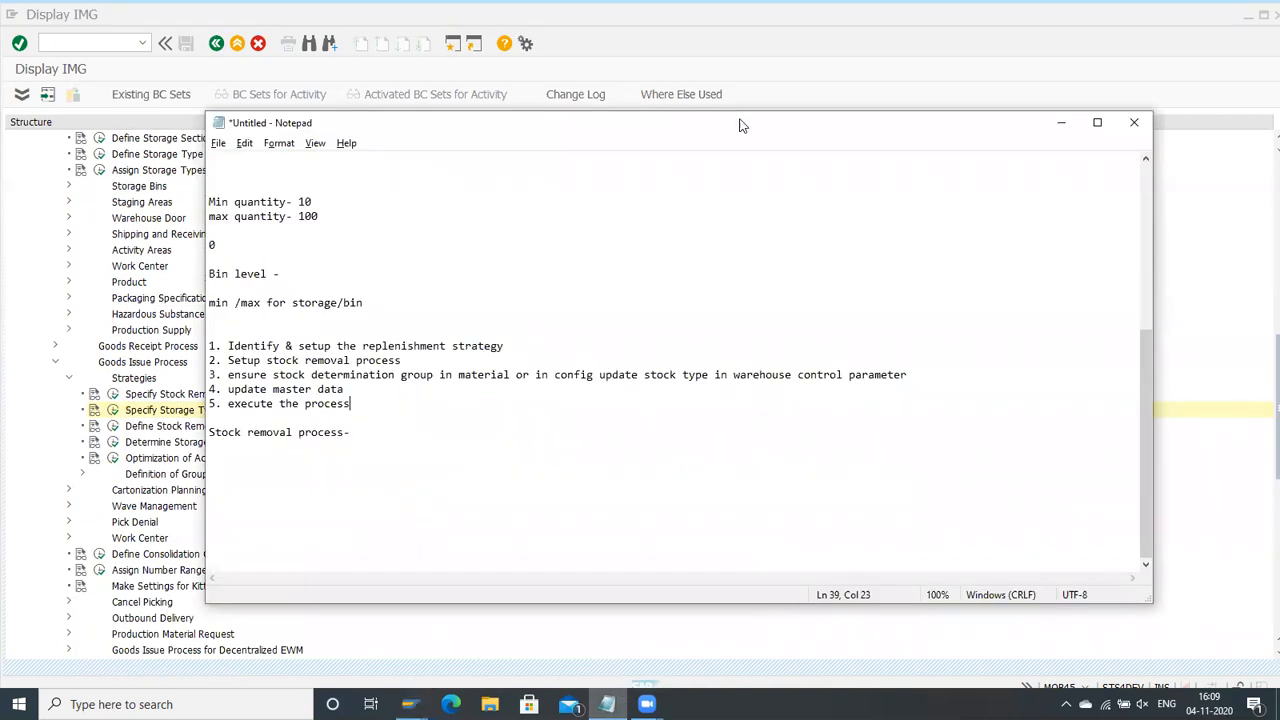
{"action": "left_click", "coordinate": [843, 69]}
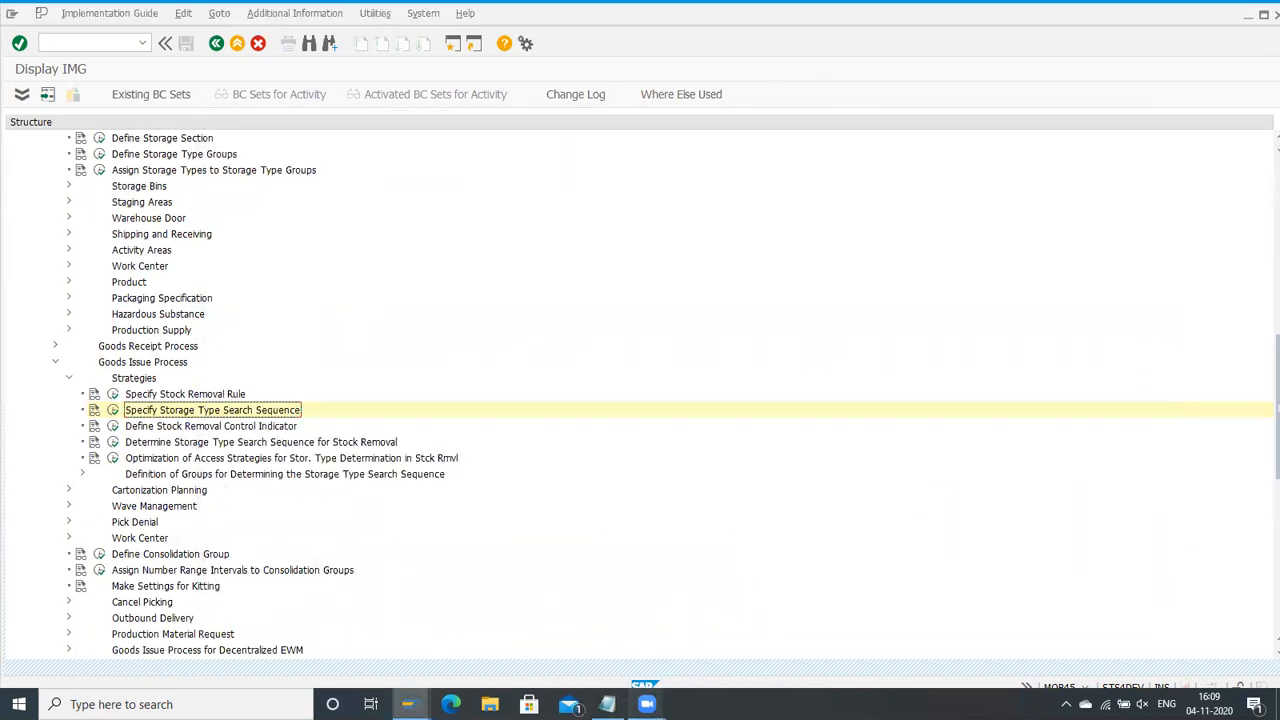